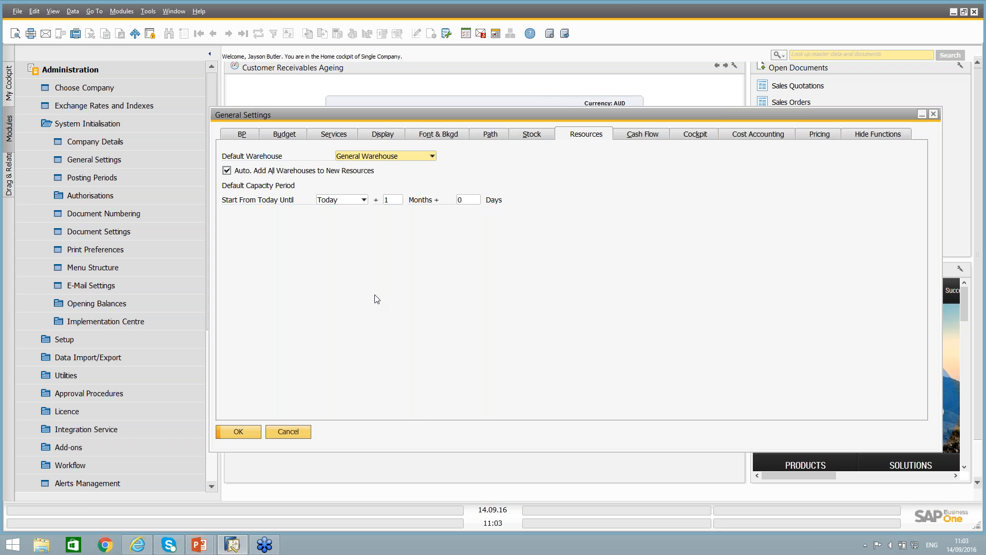
Leave the general settings and open the resource groups setup at the Machine Group 1 record.
click(295, 433)
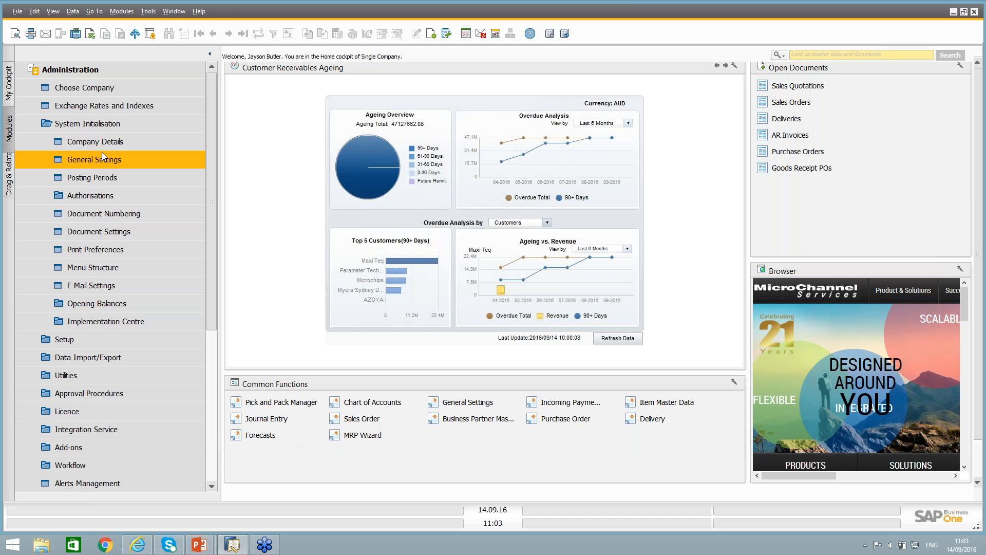
click(98, 125)
click(91, 140)
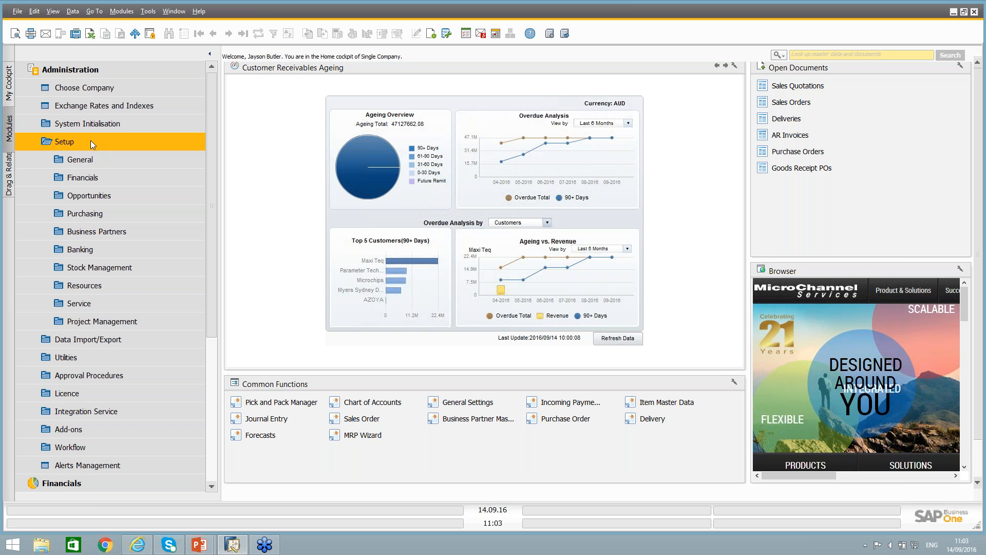
click(97, 287)
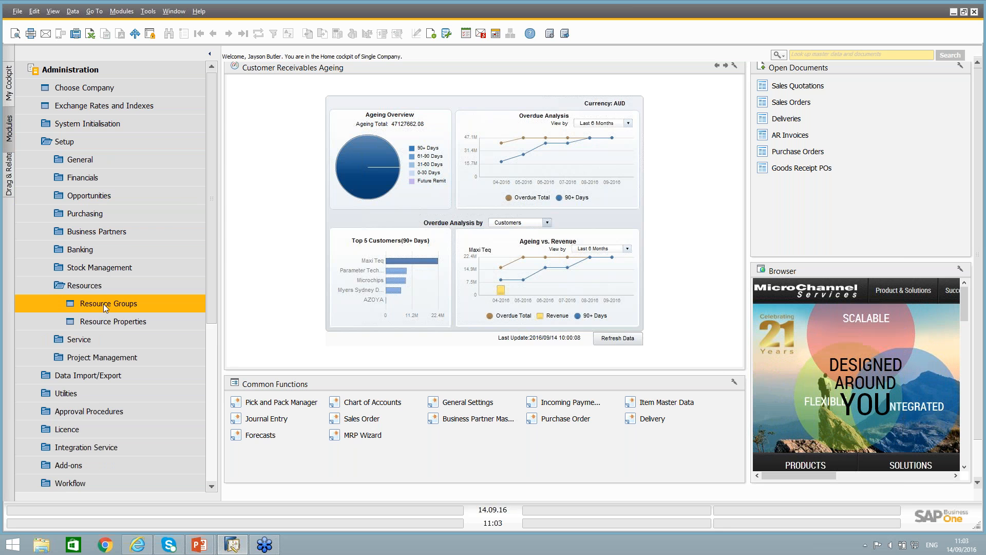
click(103, 304)
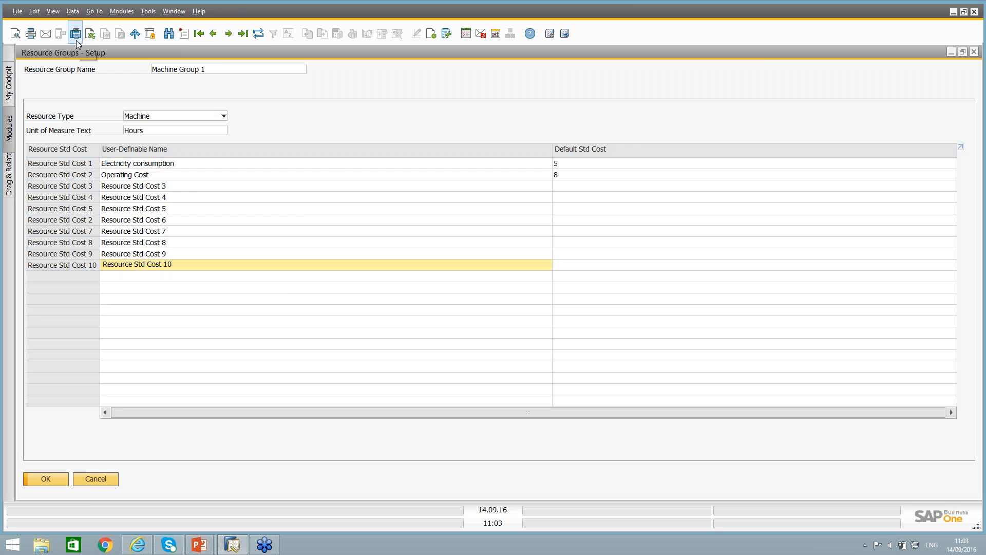
double_click(99, 53)
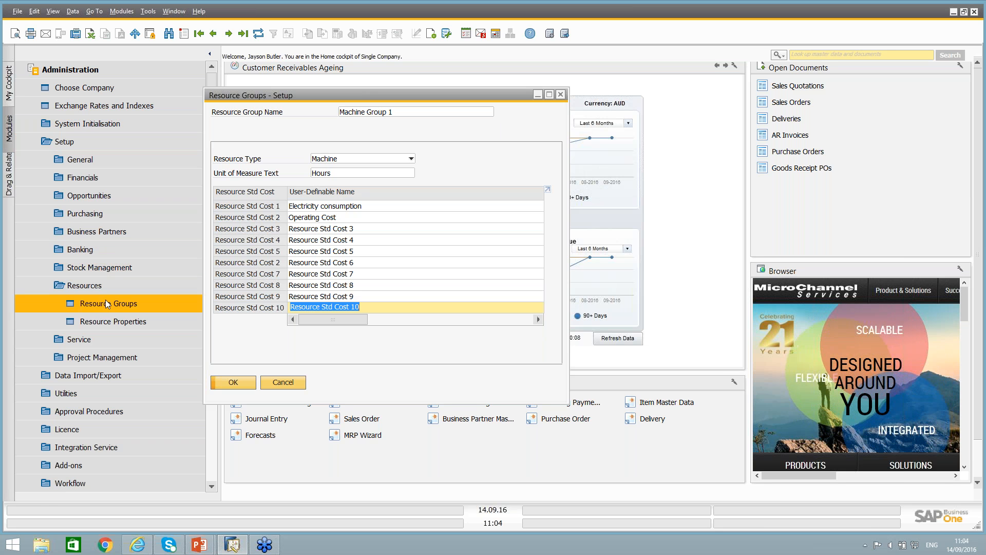
double_click(271, 97)
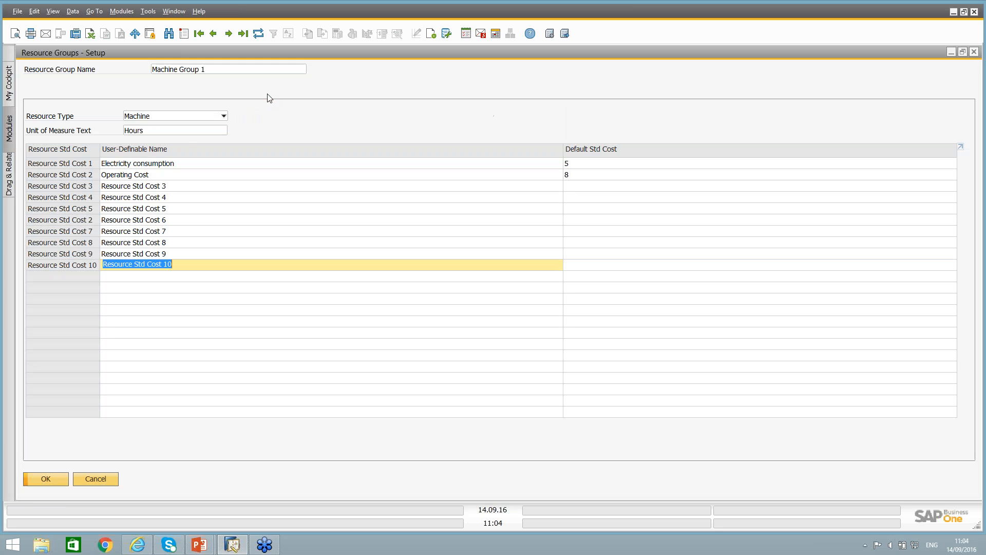
Examine Machine Group 1's resource type options, user-definable cost names and default standard costs, and close the setup without changes.
click(165, 118)
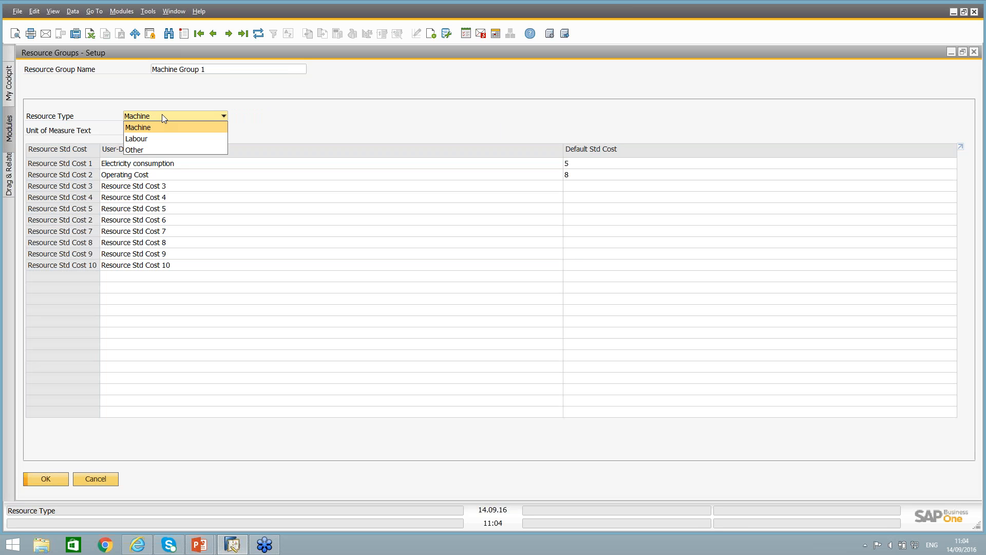
click(149, 95)
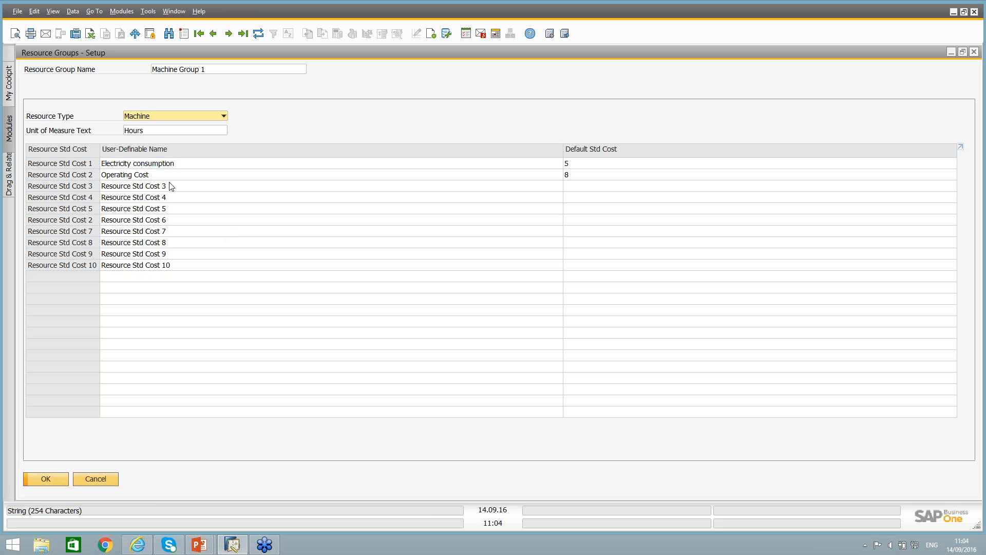
click(169, 163)
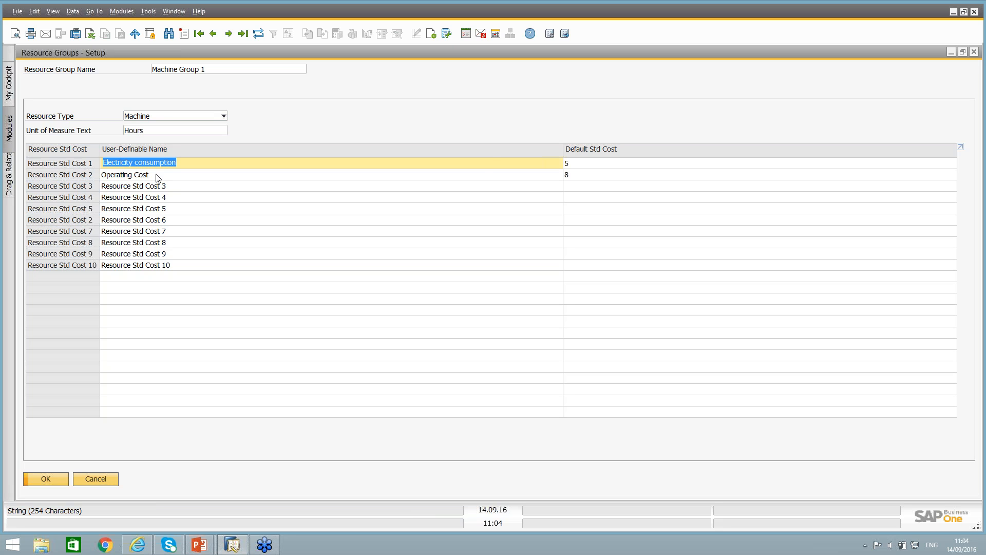
click(578, 164)
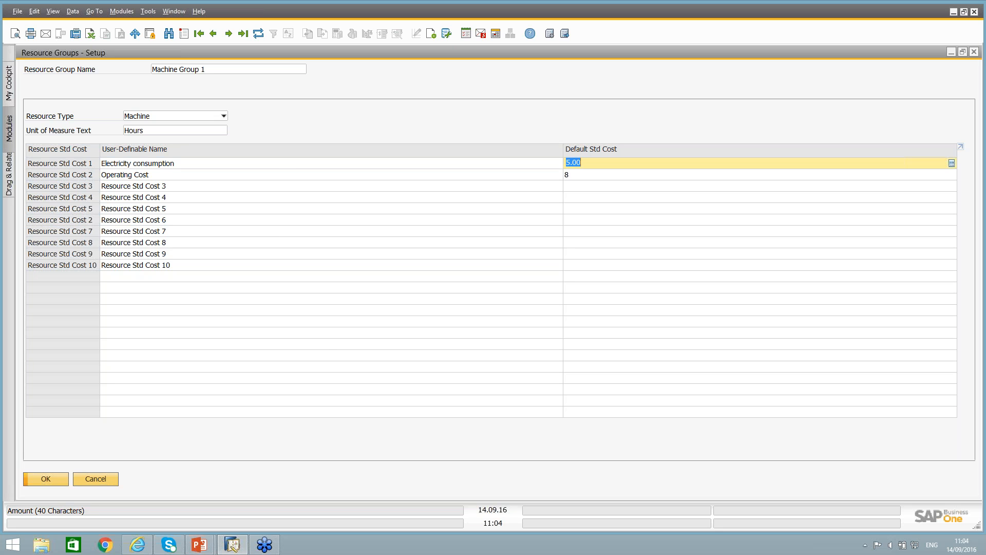
key(Down)
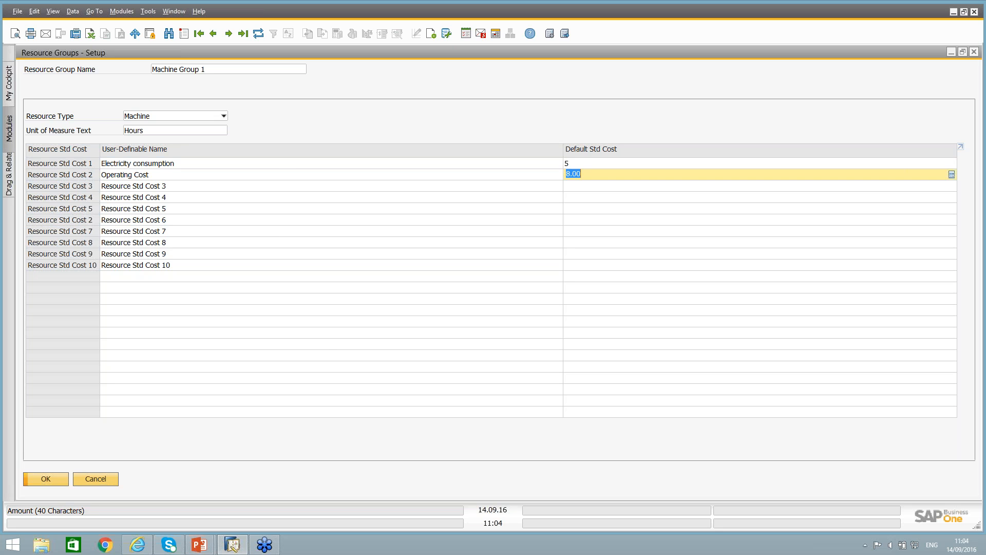
click(99, 479)
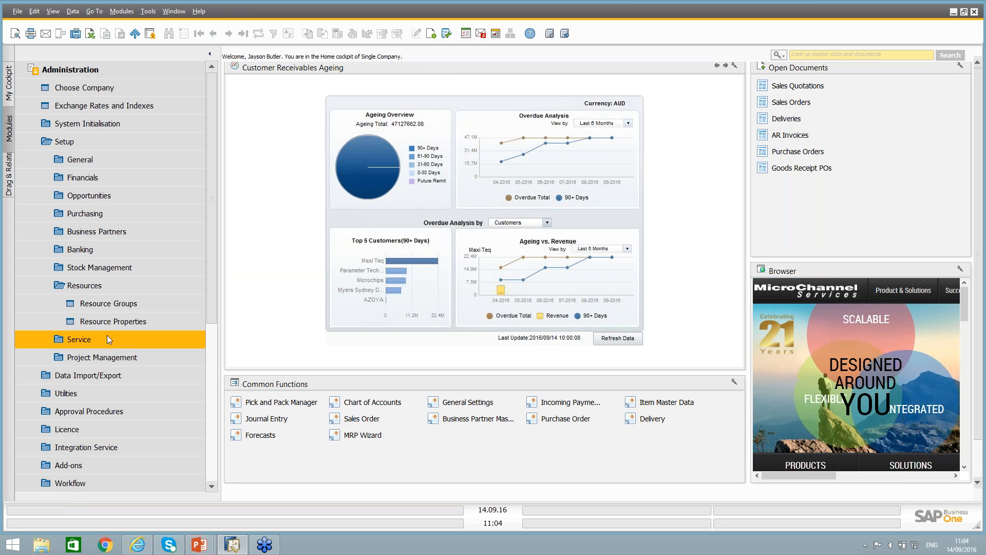
View the list of resource properties in the resource setup and close it without changes.
click(109, 326)
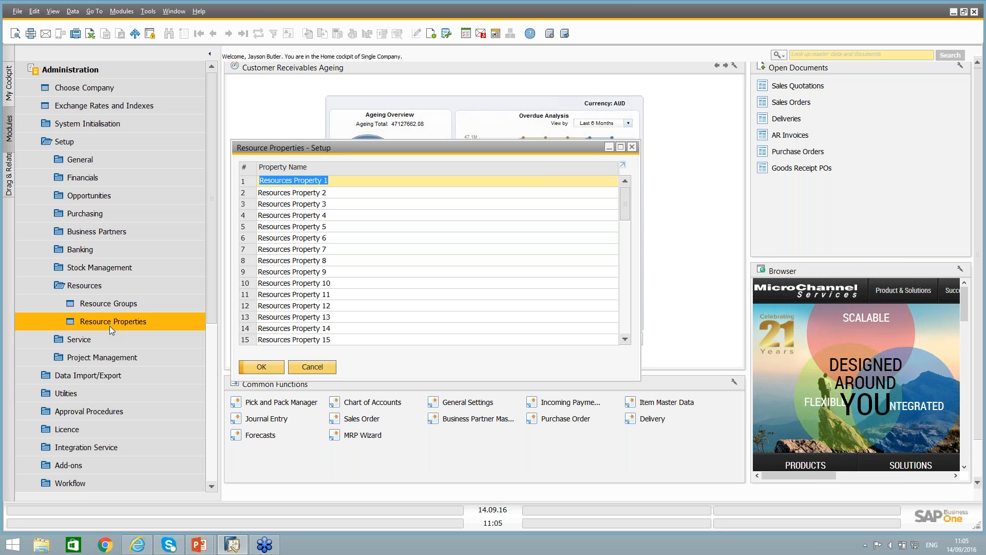
click(311, 366)
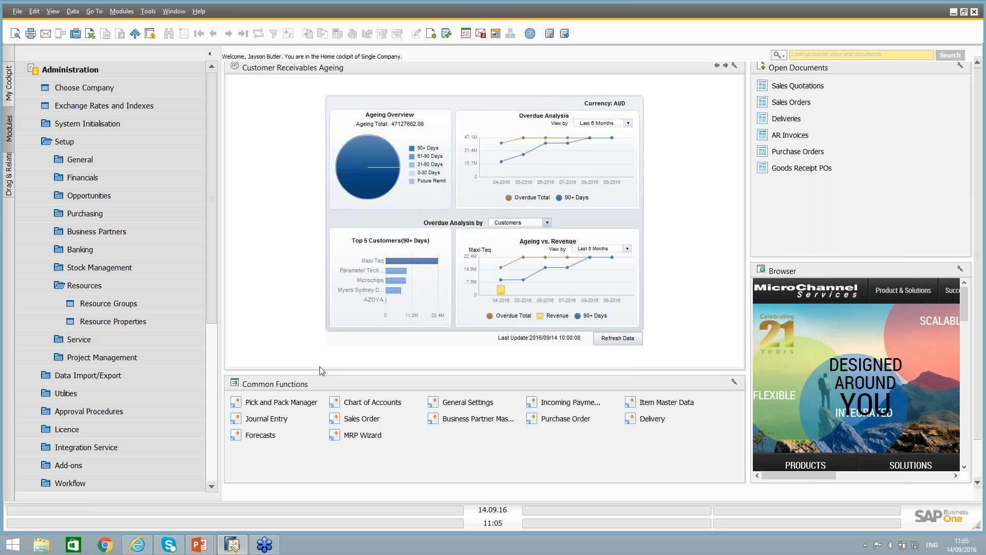
click(109, 288)
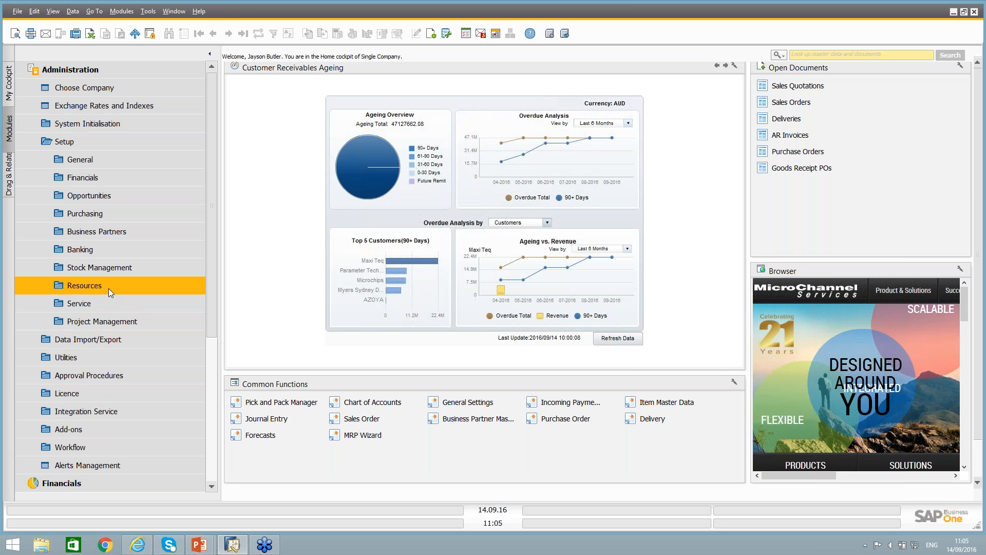
Open the GL account determination for resources and examine the accounts for Std Cost Expense 1 to 3.
click(85, 180)
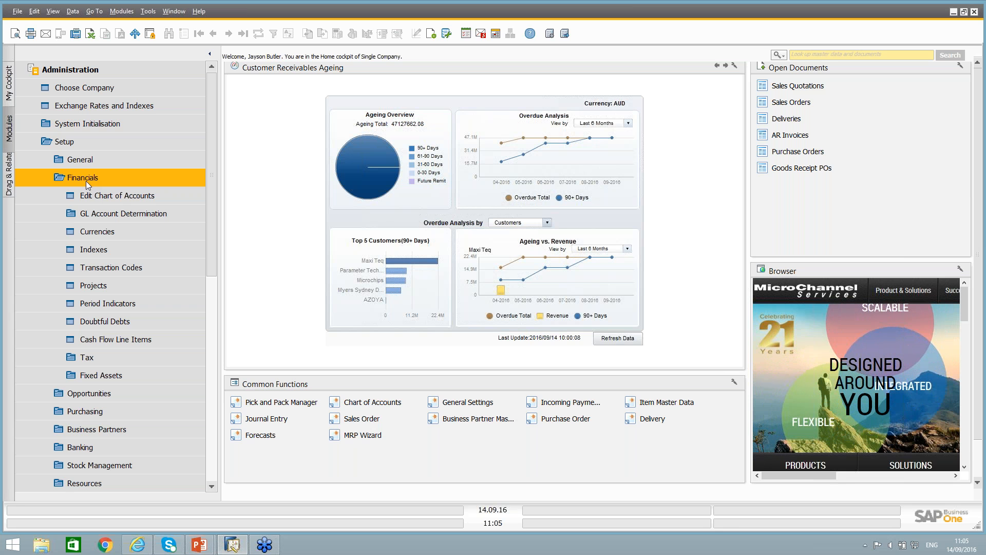
click(106, 212)
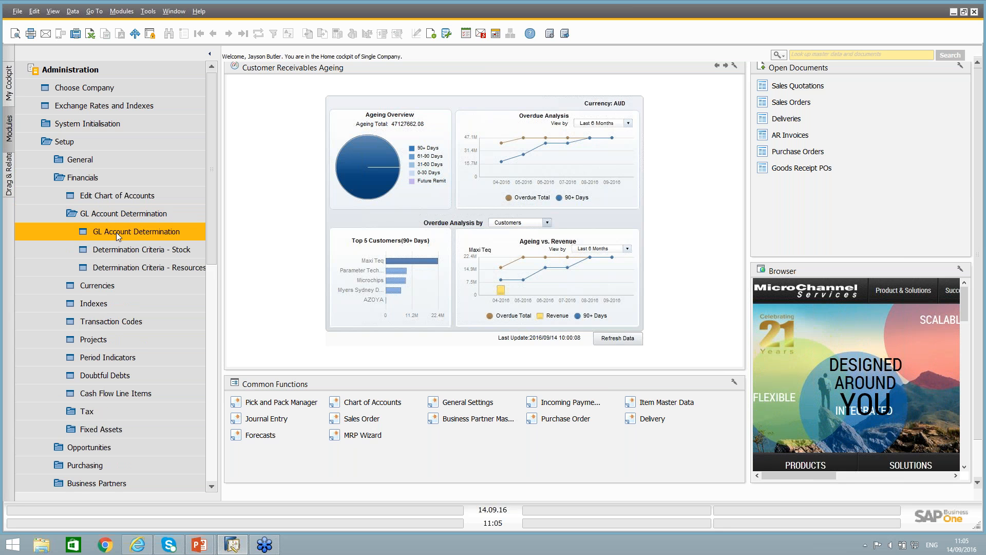
click(116, 232)
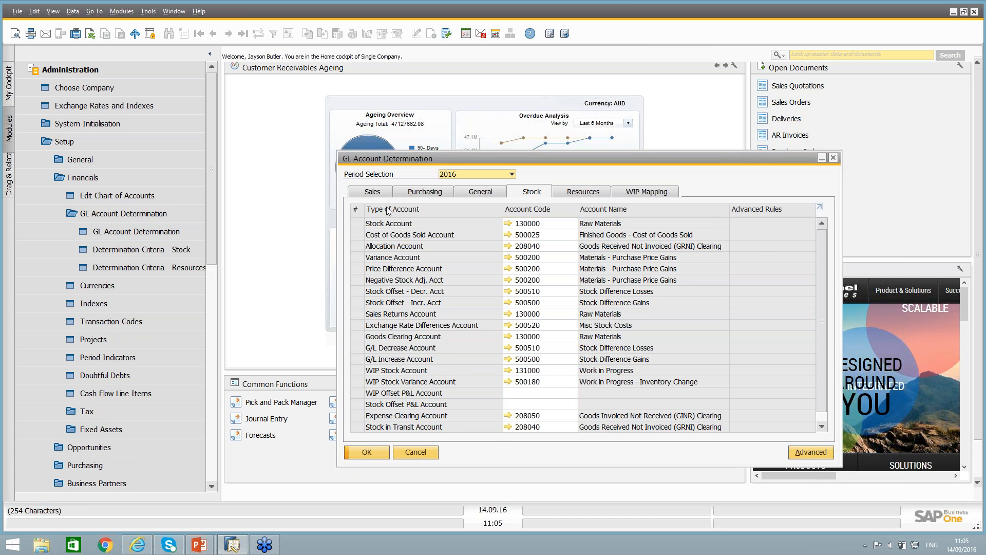
click(576, 193)
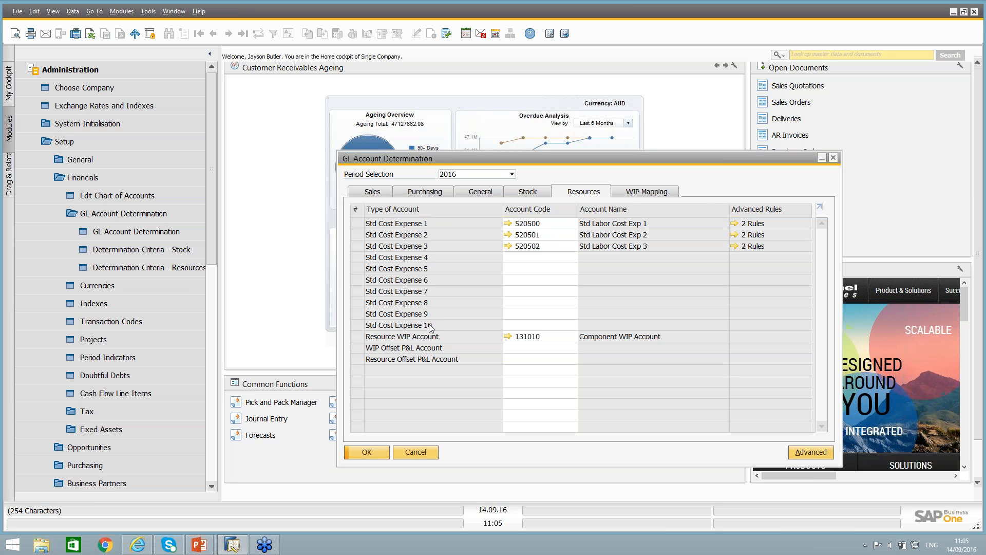
click(534, 229)
click(541, 236)
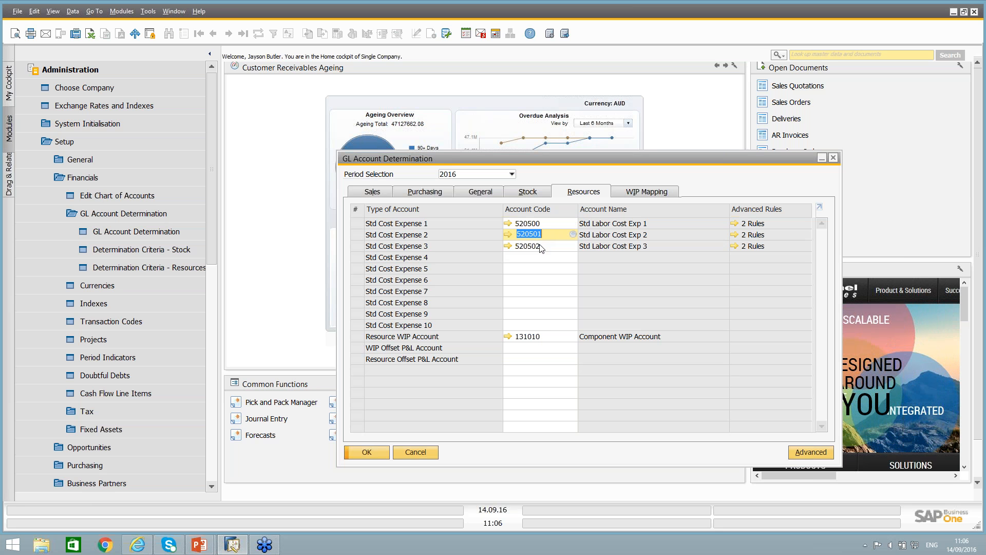
click(541, 247)
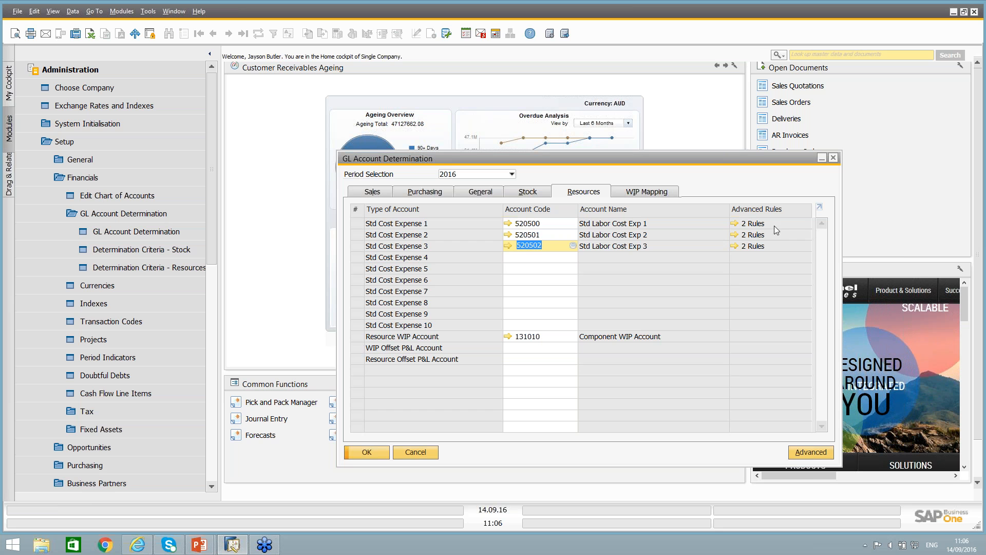
Examine the advanced GL account rules behind Std Cost Expense 1, including the selectable resource groups, and close them without changes.
click(735, 226)
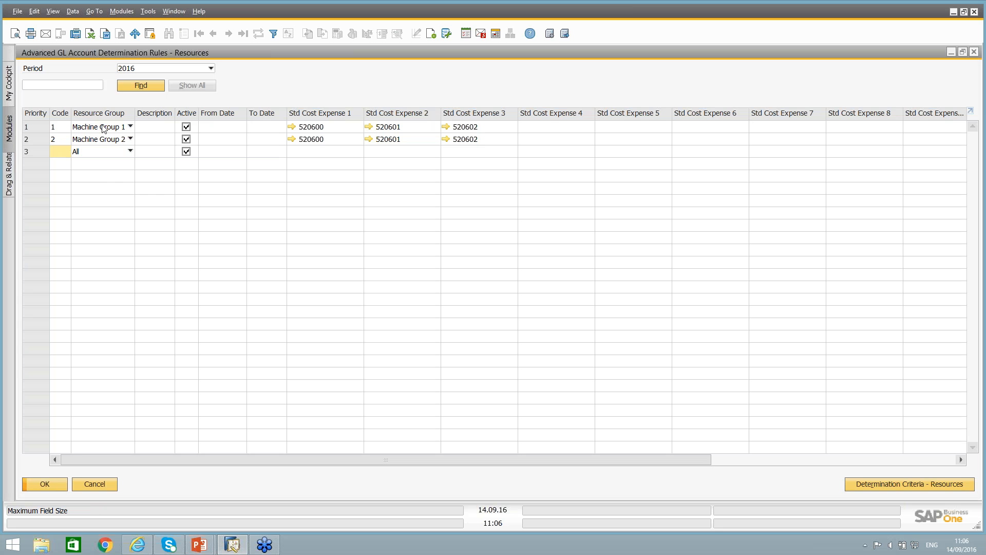
click(106, 129)
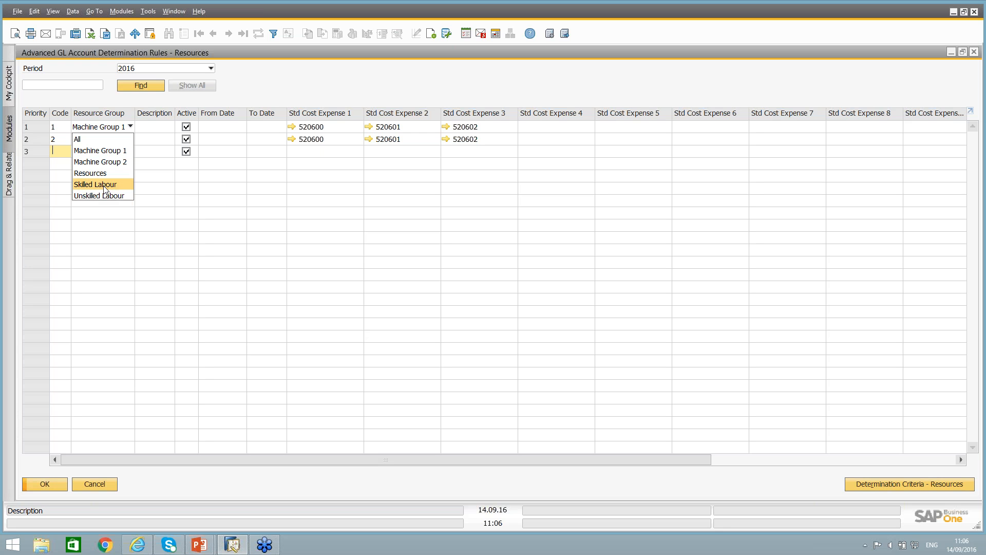
click(335, 142)
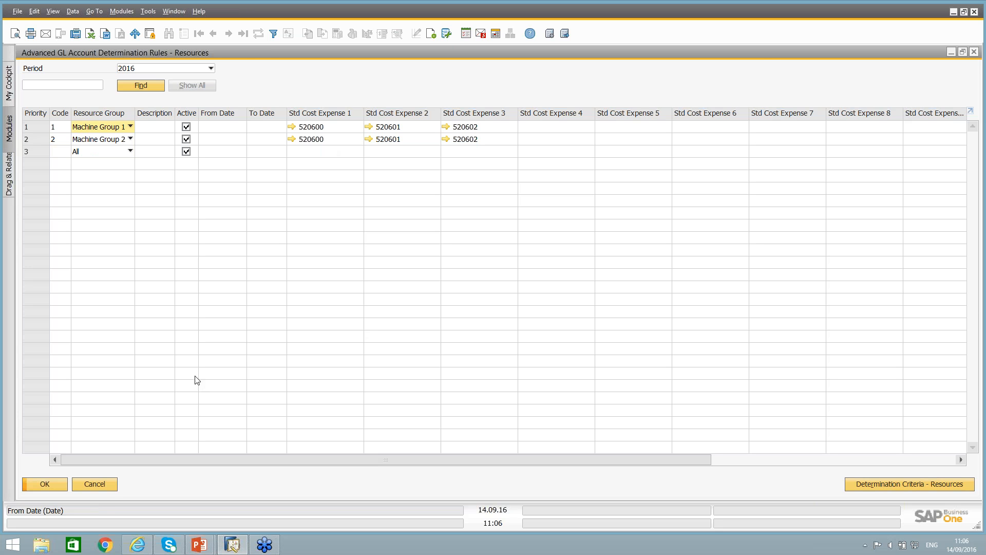
click(109, 485)
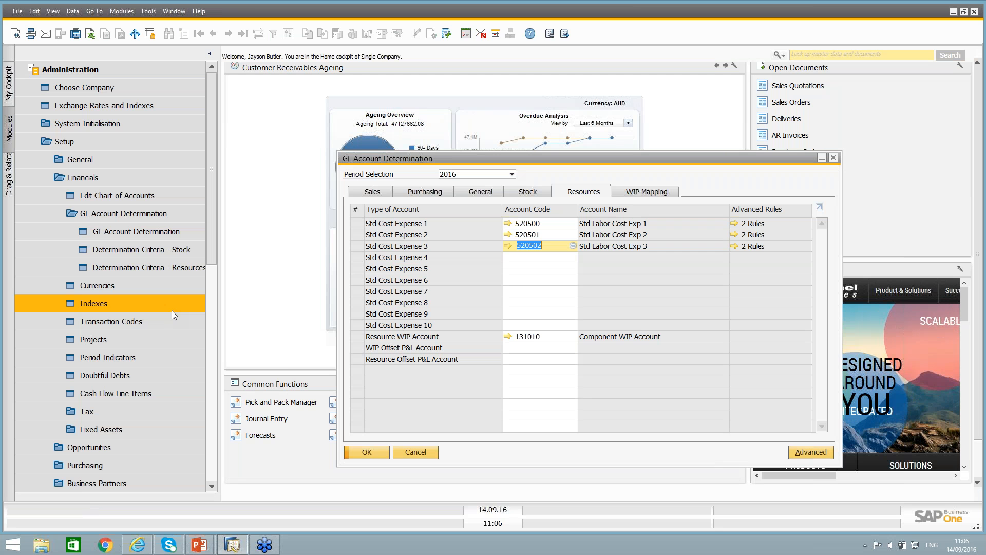
Close the GL account determination and open the resource master data at the Machine1 record.
click(417, 453)
click(112, 74)
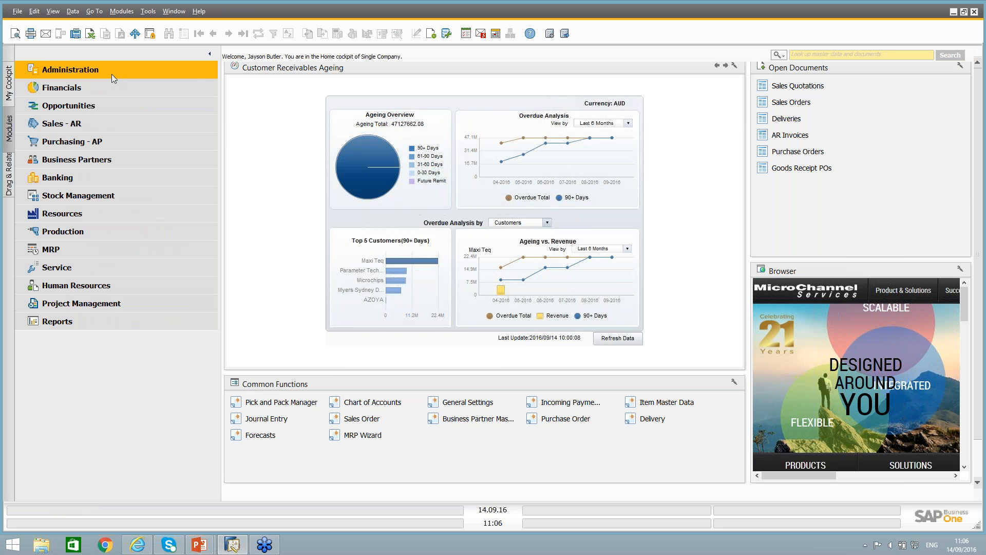
click(82, 213)
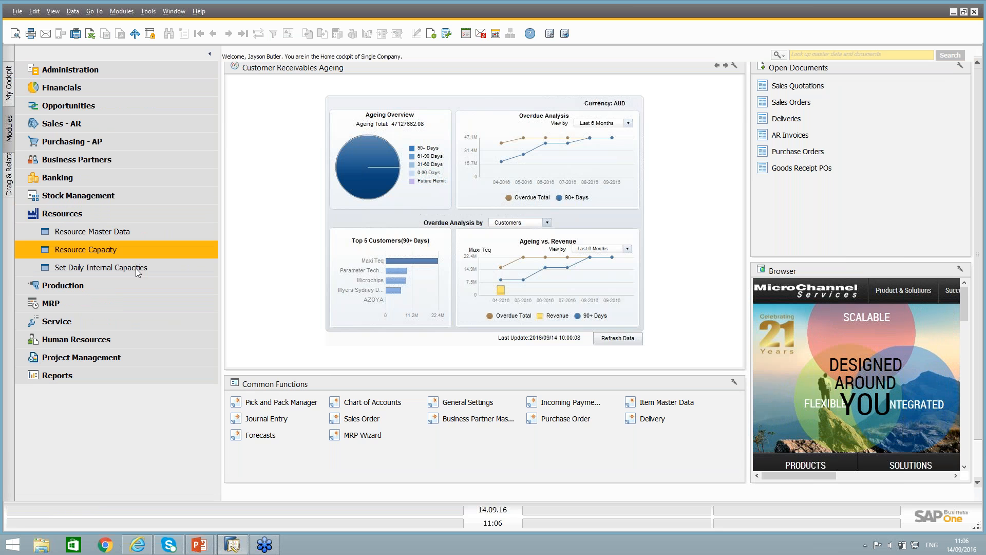
click(94, 236)
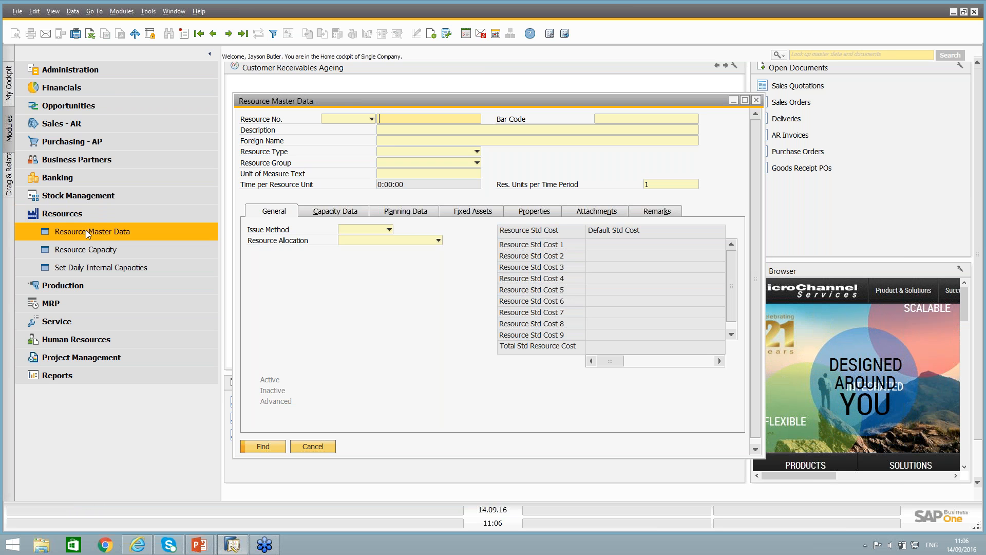
click(202, 39)
click(226, 34)
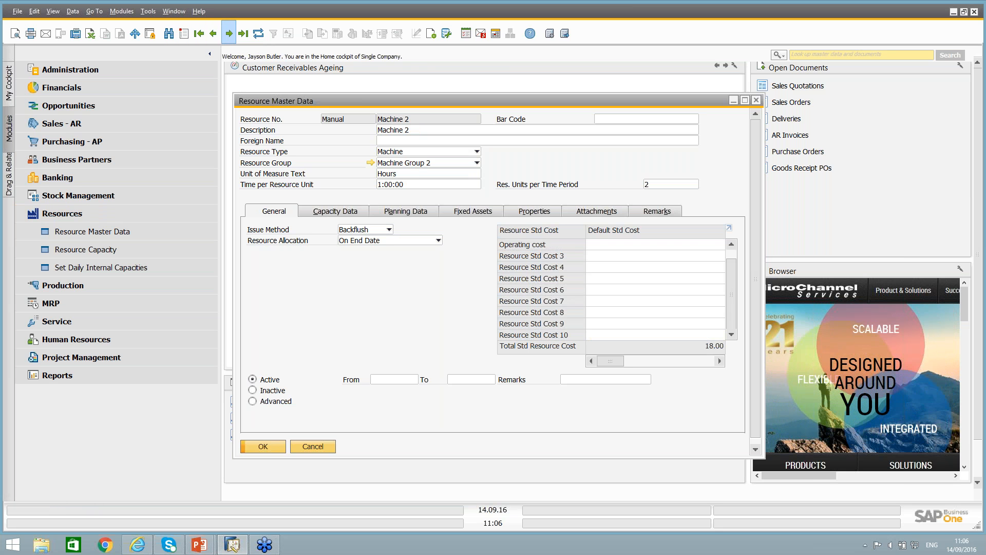
click(227, 34)
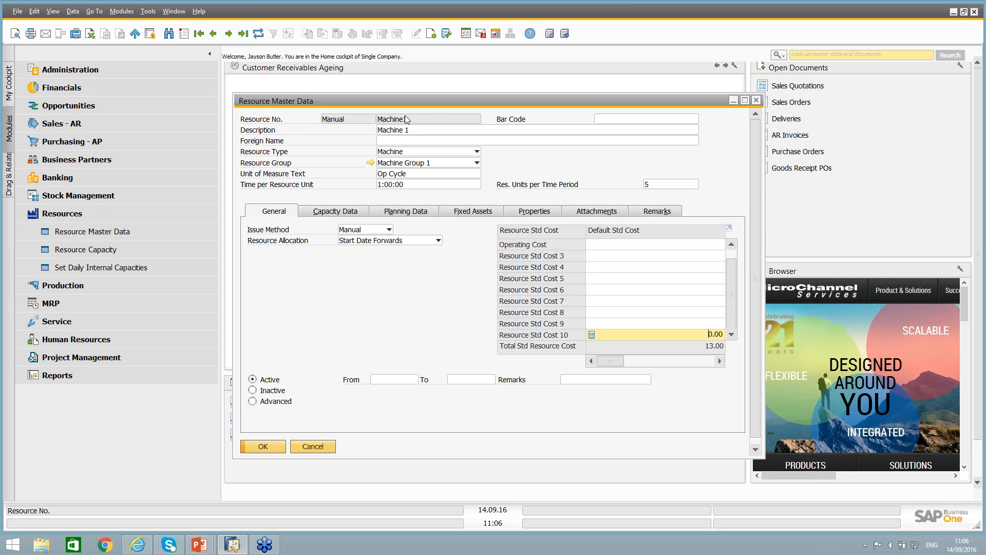
Examine Machine1's resource type, available resource groups and unit of measure text, keeping Machine Group 1 as its group.
drag(390, 102, 367, 89)
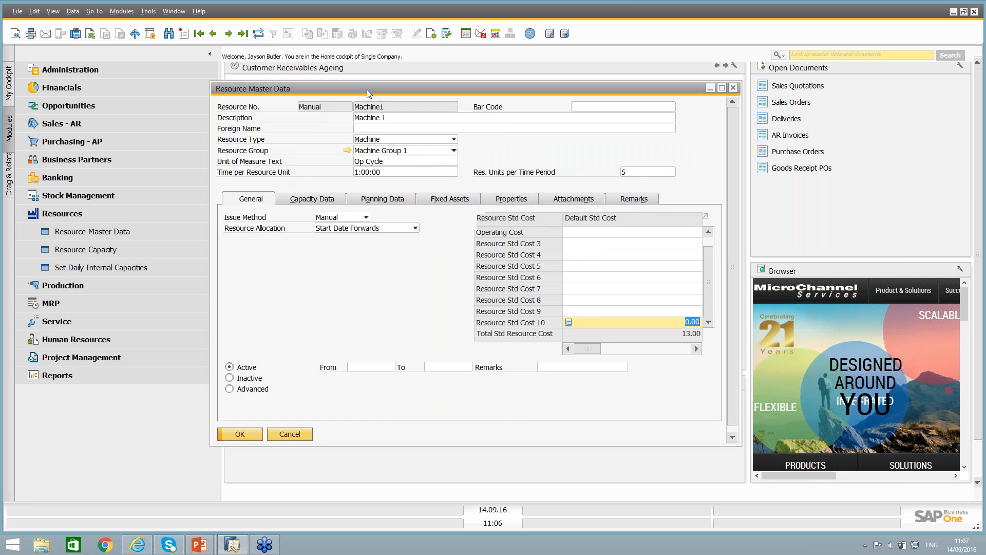
click(383, 141)
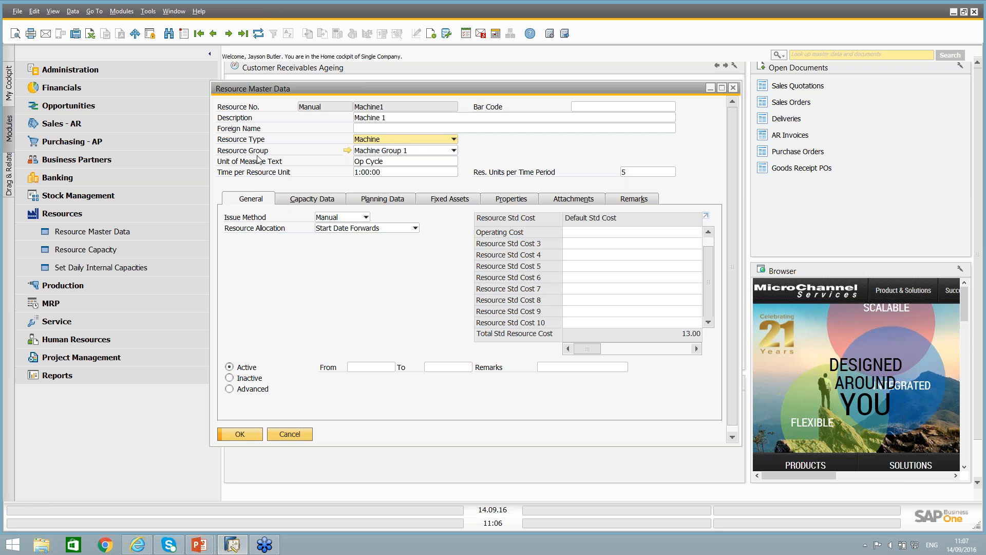
click(386, 150)
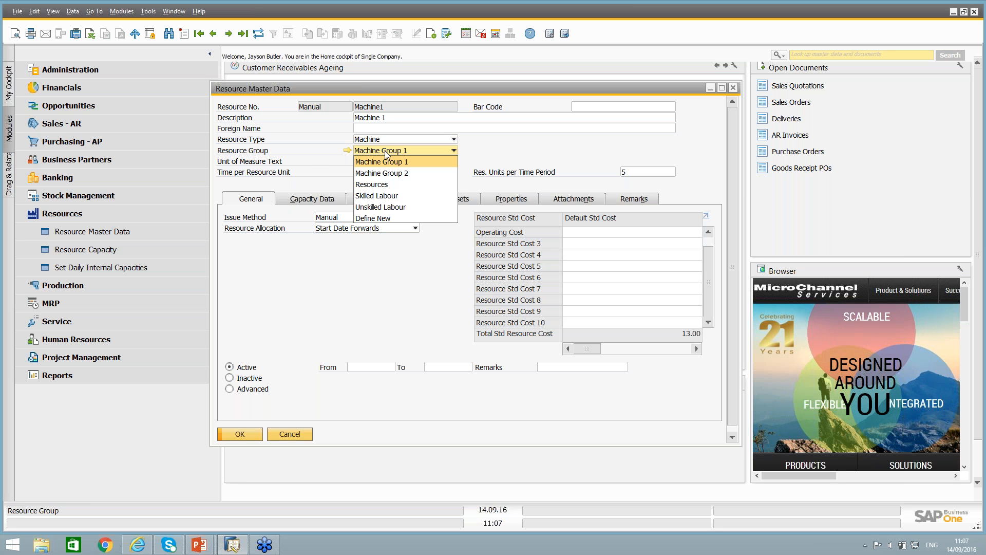
click(383, 160)
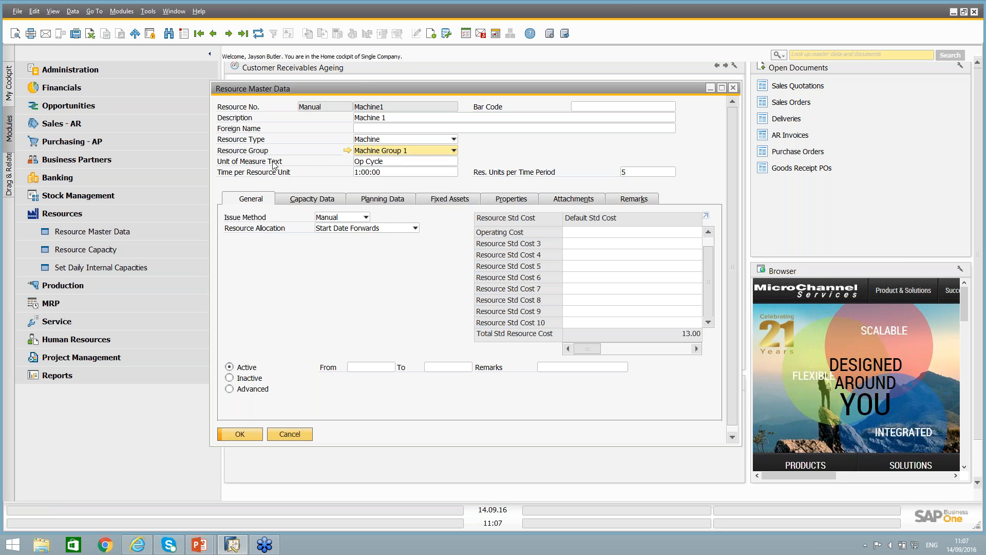
click(411, 164)
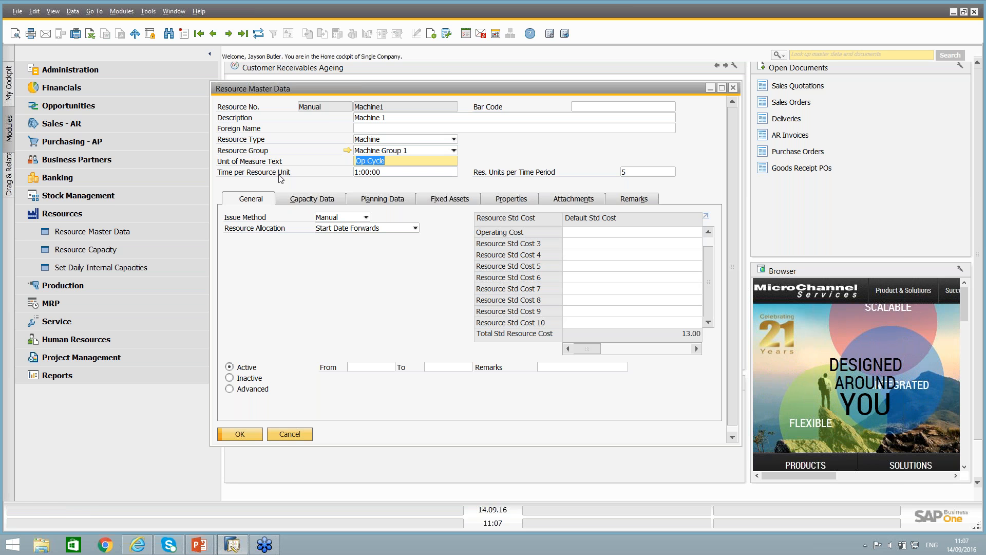
Examine Machine1's time per resource unit alongside its resource units per time period.
key(Tab)
click(397, 172)
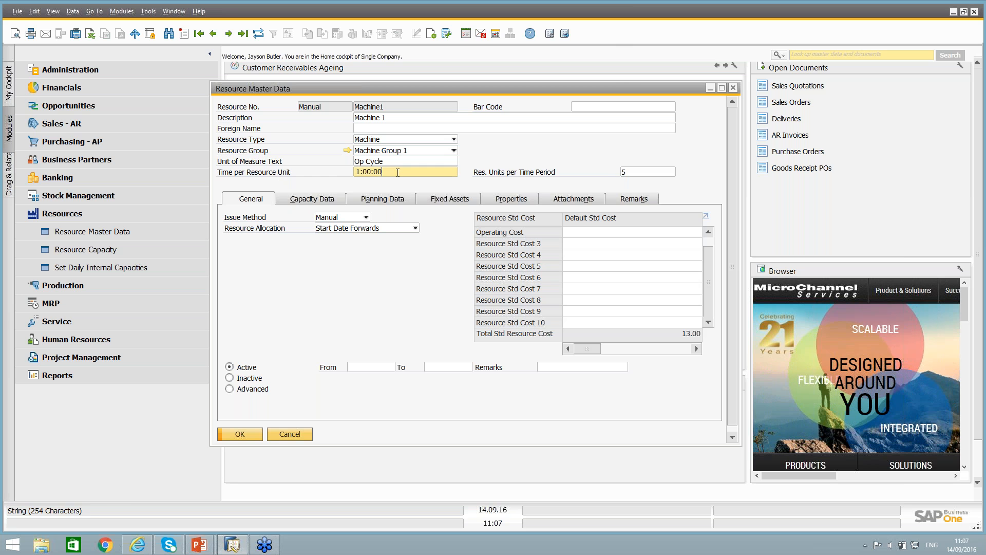
key(Tab)
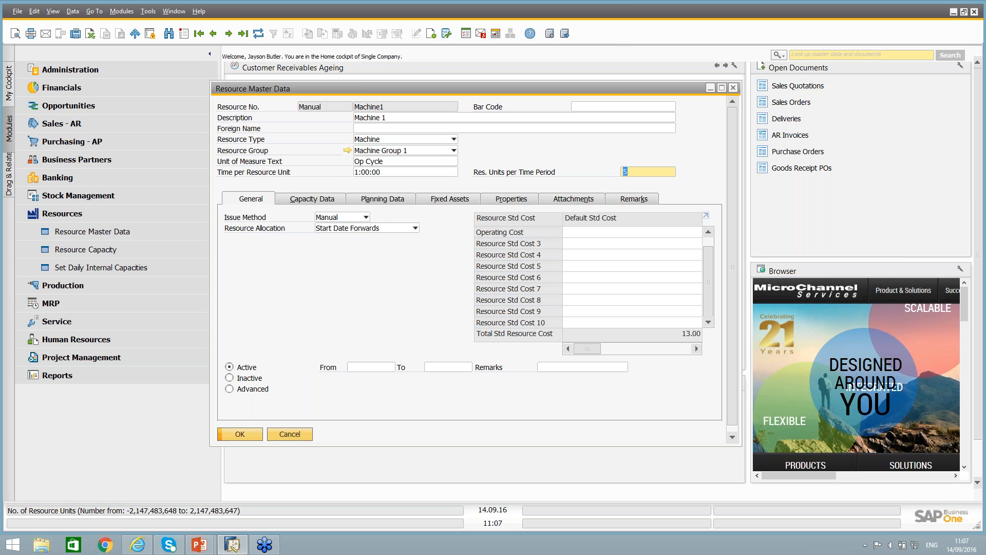
click(390, 173)
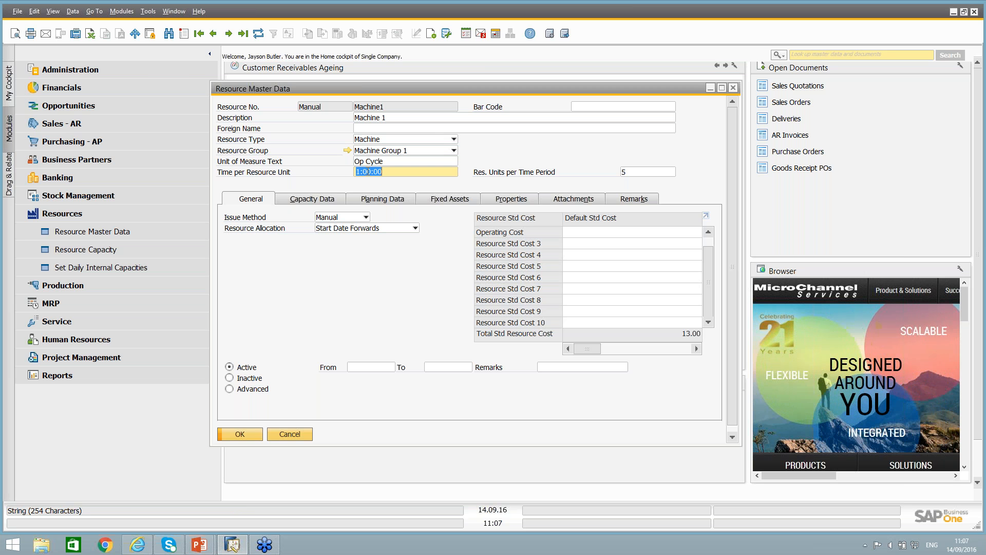
click(630, 174)
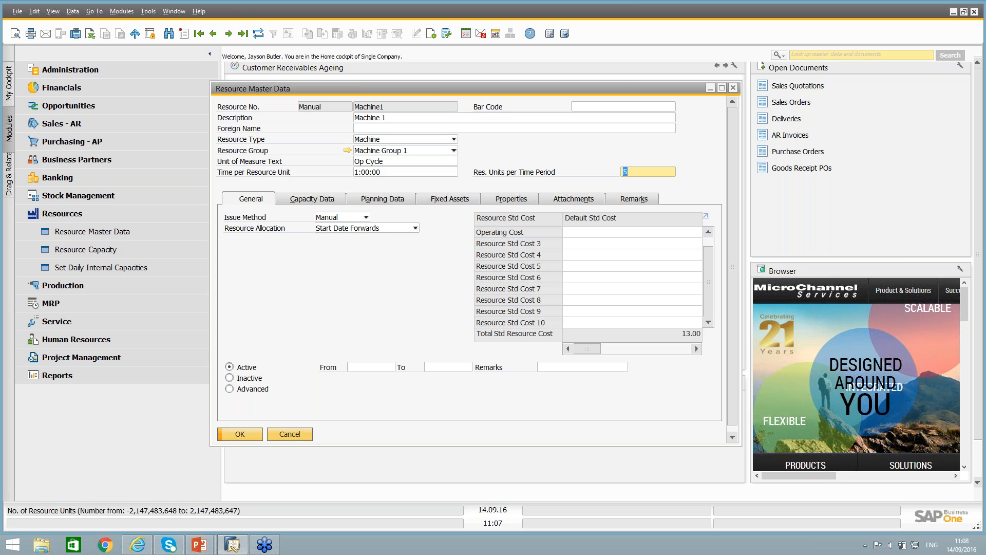
click(390, 173)
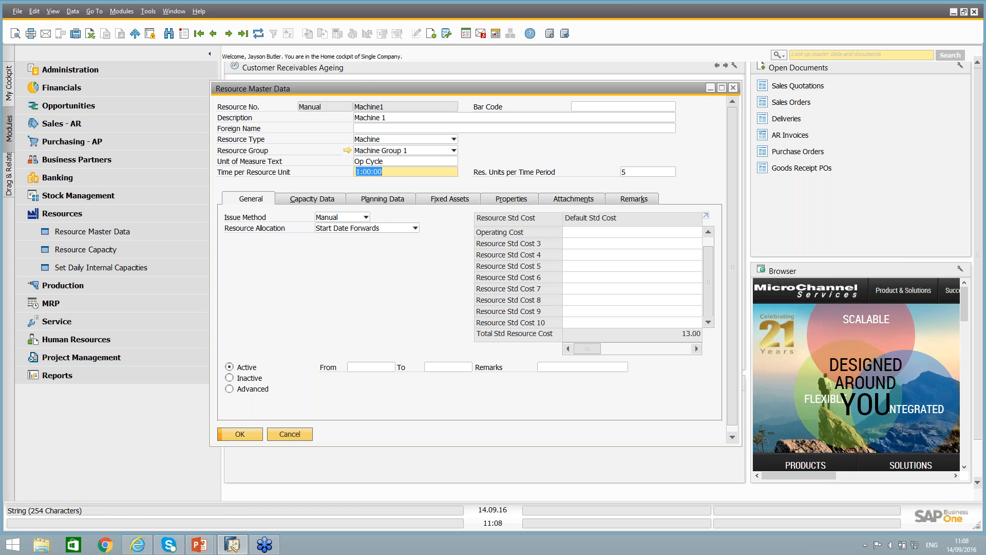
click(635, 173)
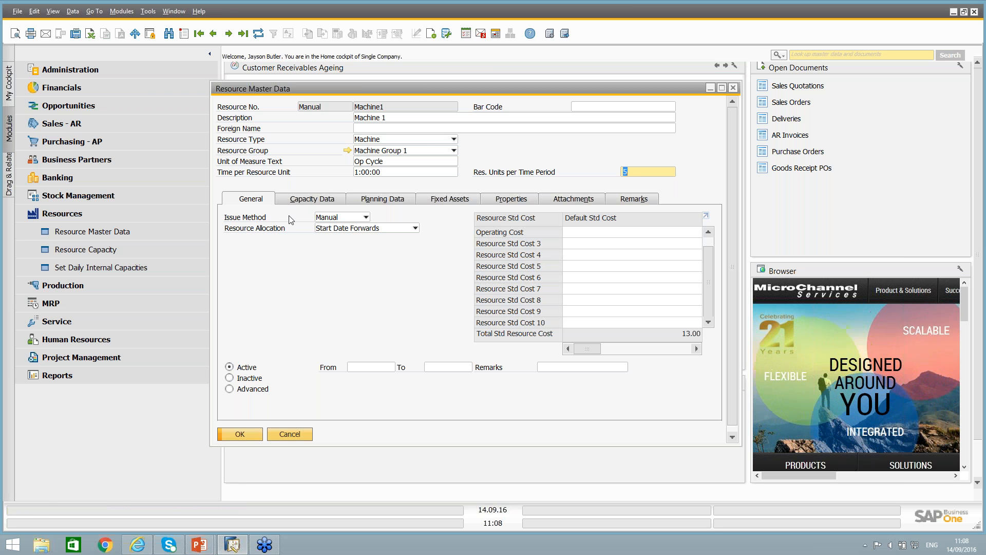
Examine the available issue methods and resource allocation options for Machine1, keeping Manual and Start Date Forwards.
click(339, 219)
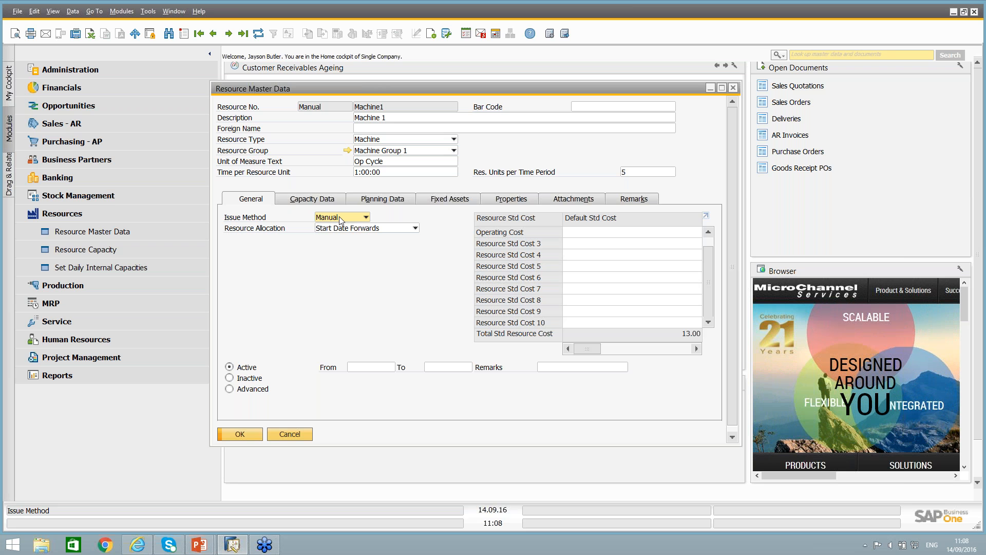
click(339, 218)
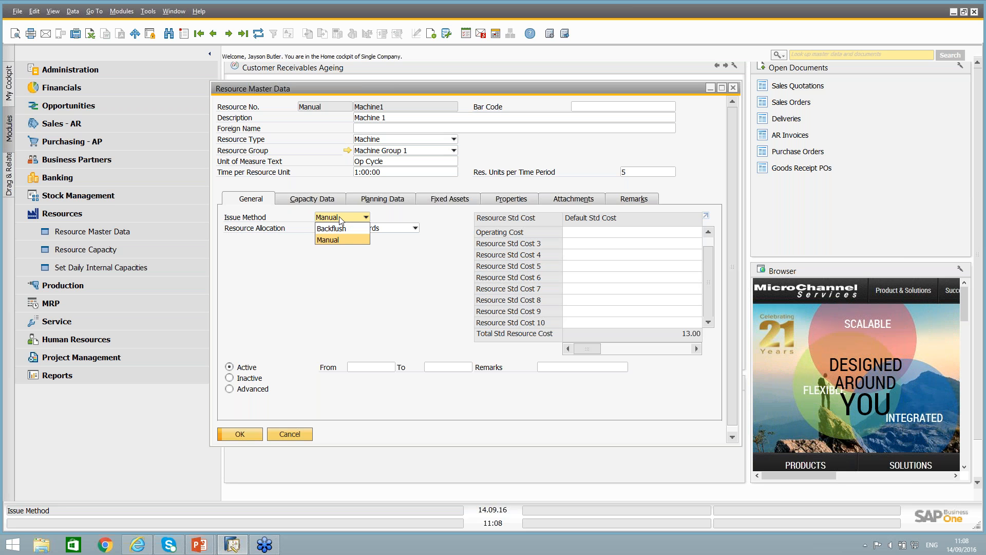
click(339, 217)
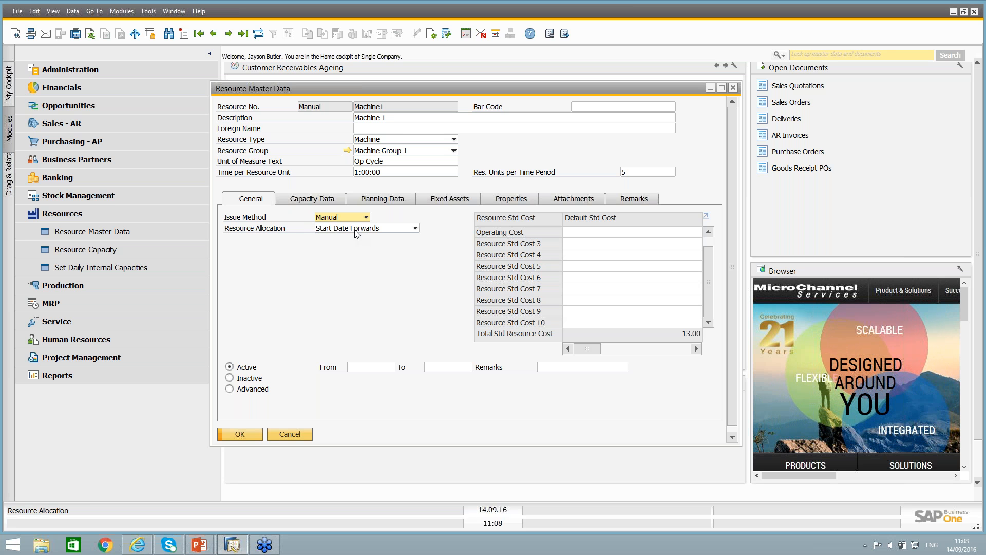
click(357, 234)
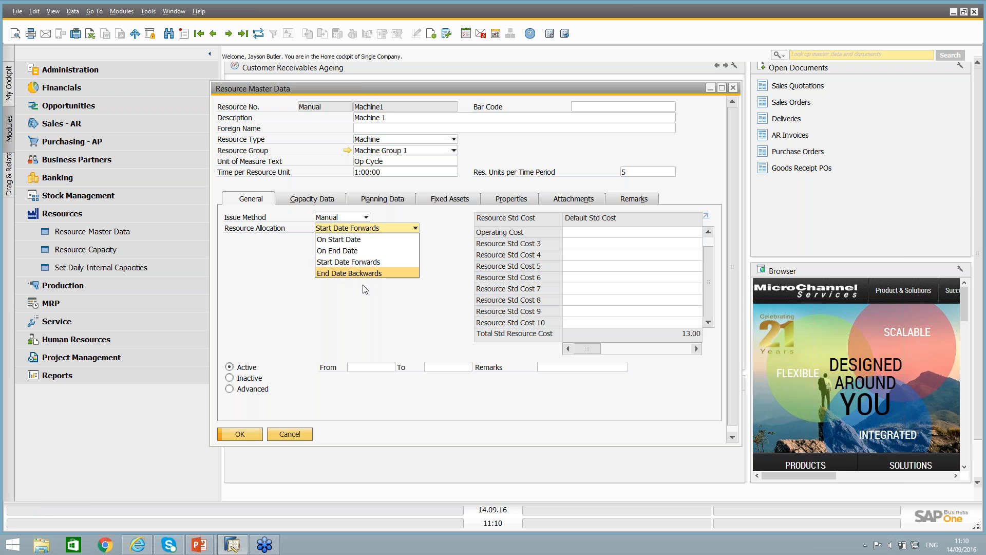
click(363, 317)
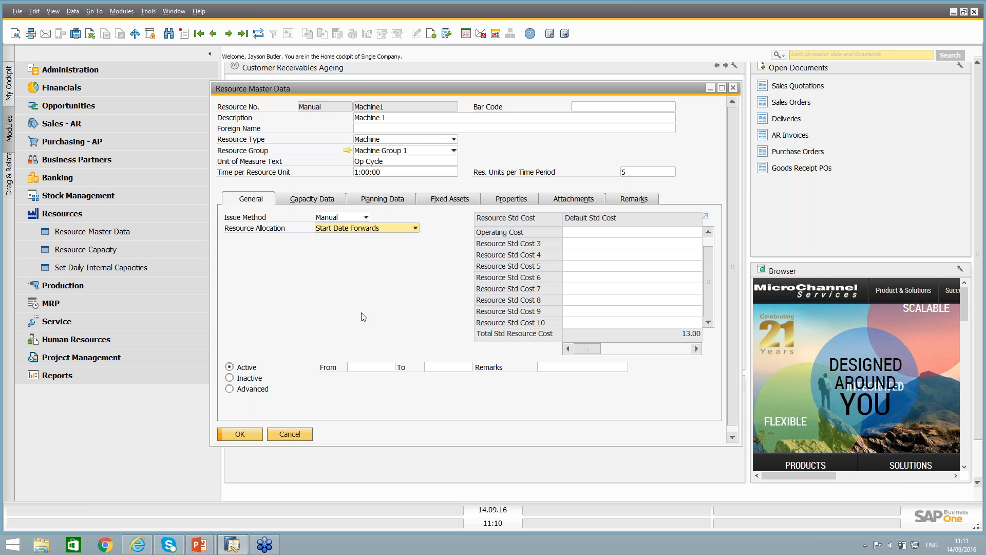
Maximize the resource master data window and examine Machine1's Electricity consumption and Operating Cost standard costs.
double_click(449, 86)
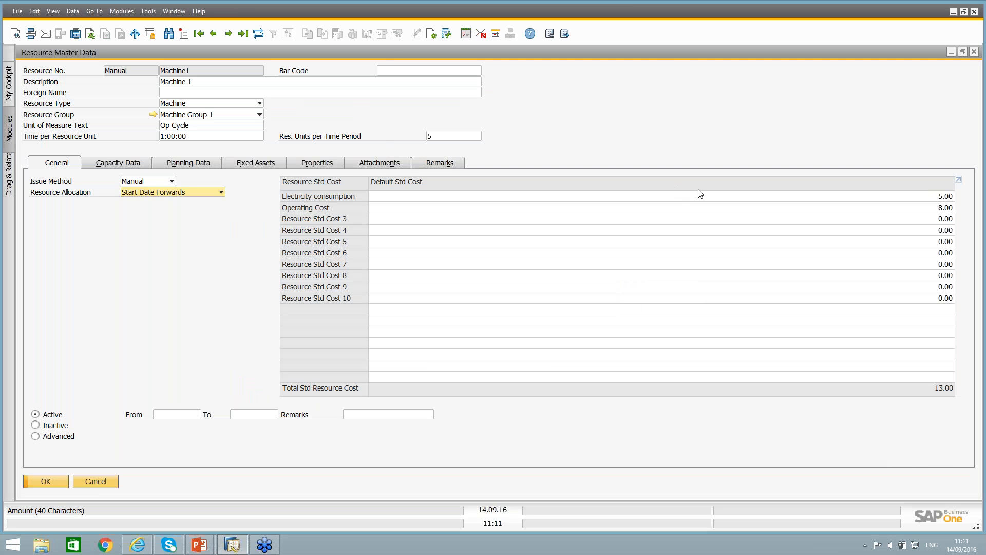
click(746, 198)
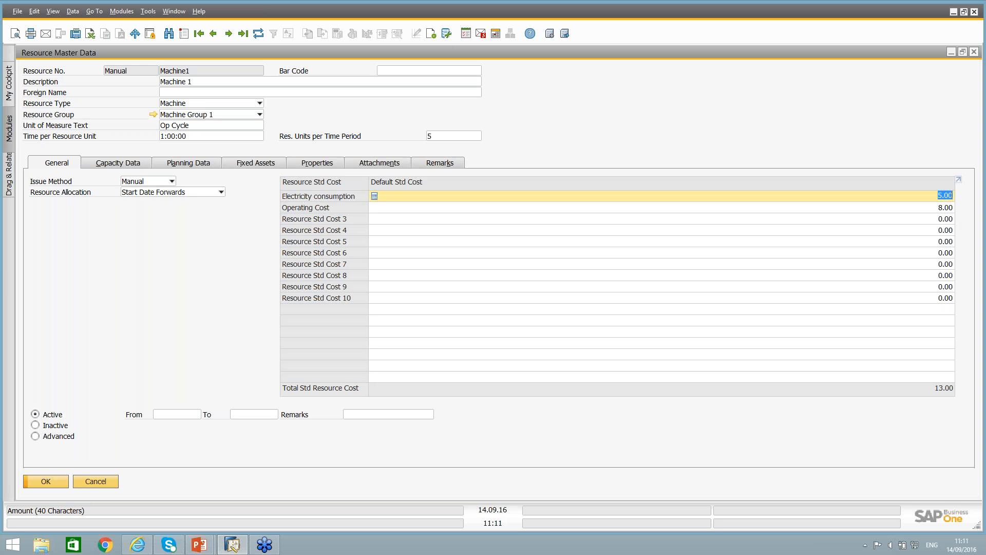
click(746, 210)
click(775, 200)
click(721, 208)
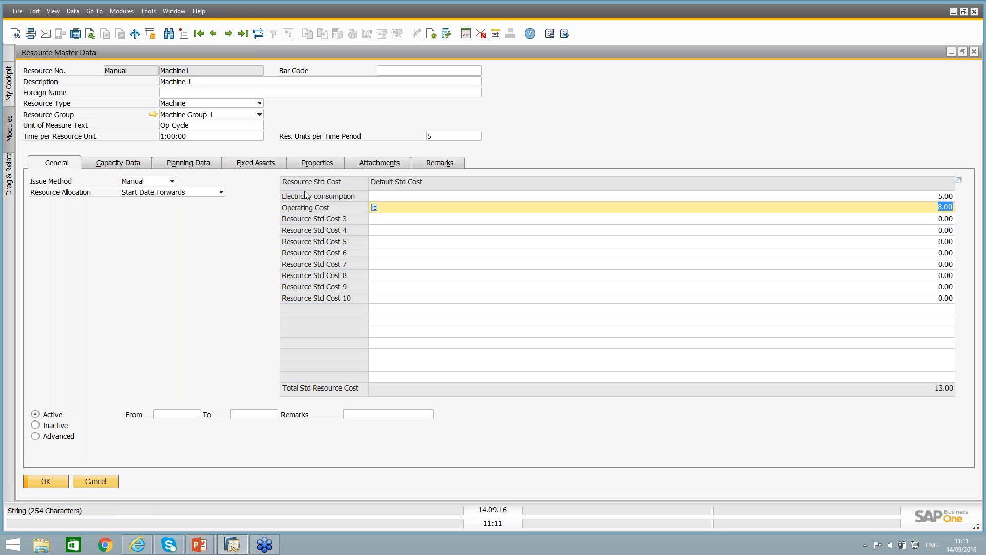
Examine the standard cost components on the Labor resource for comparison and return to the Machine1 record.
key(ctrl)
click(199, 34)
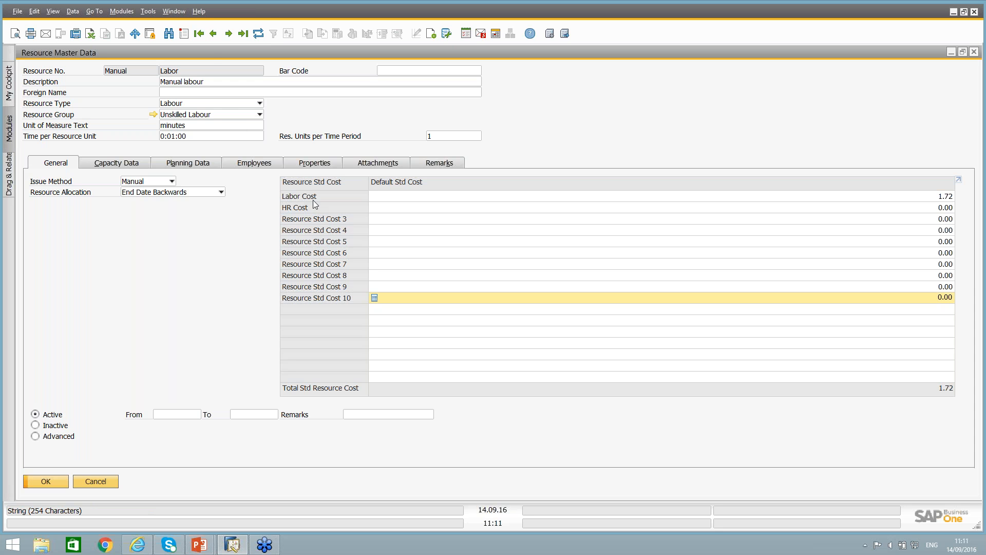
key(ctrl)
click(228, 33)
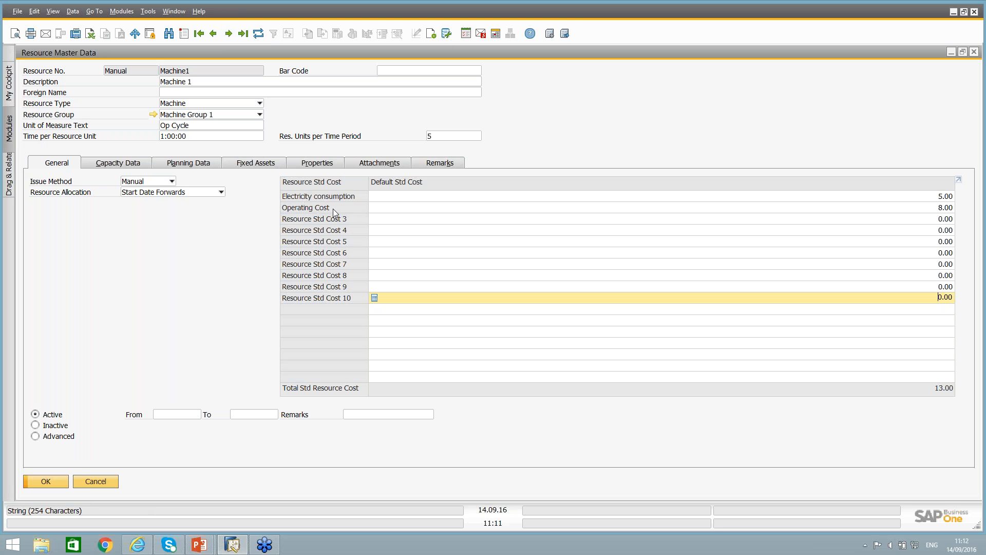
Examine Machine1's capacity data for General Warehouse 01, including the capacity period and the committed, consumed and available capacity.
click(127, 165)
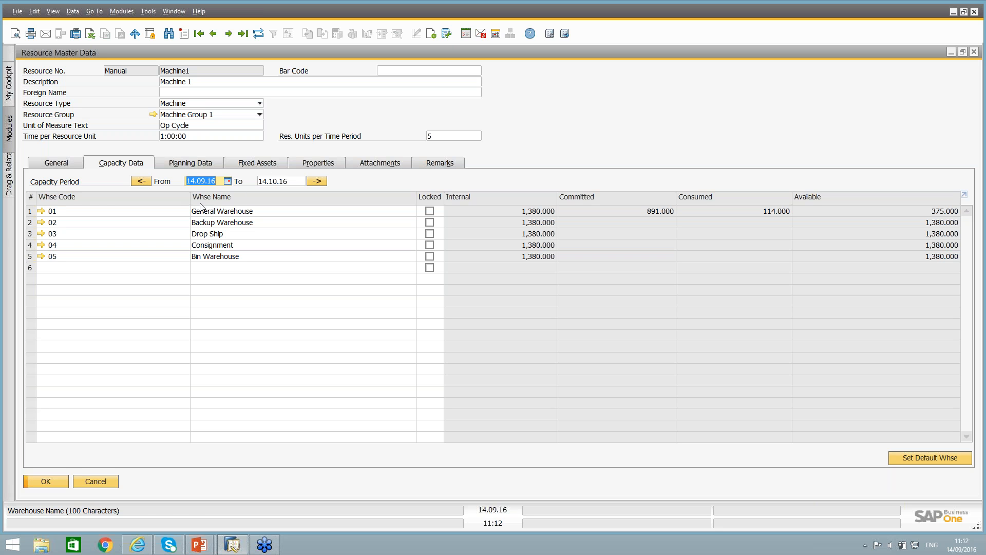
click(31, 213)
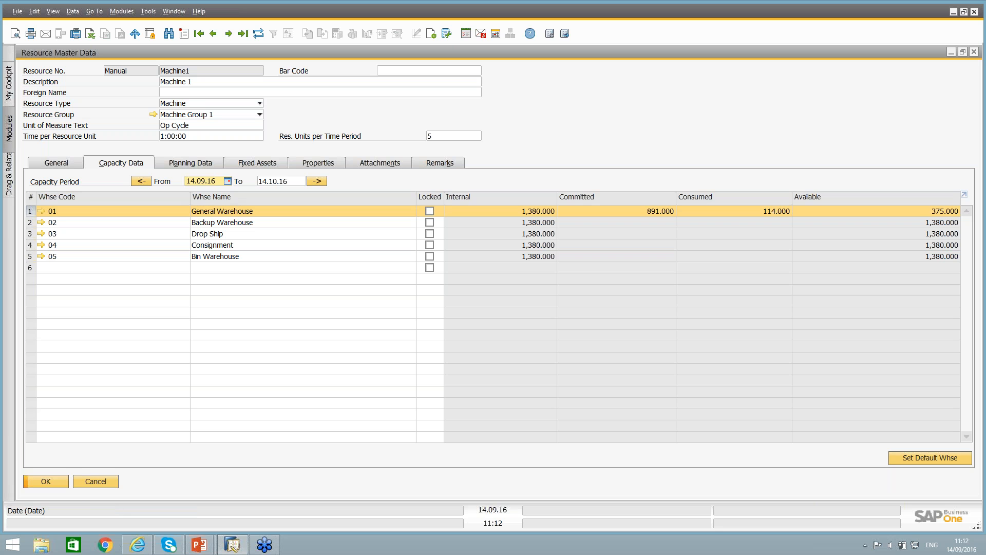
click(264, 183)
click(203, 183)
click(652, 213)
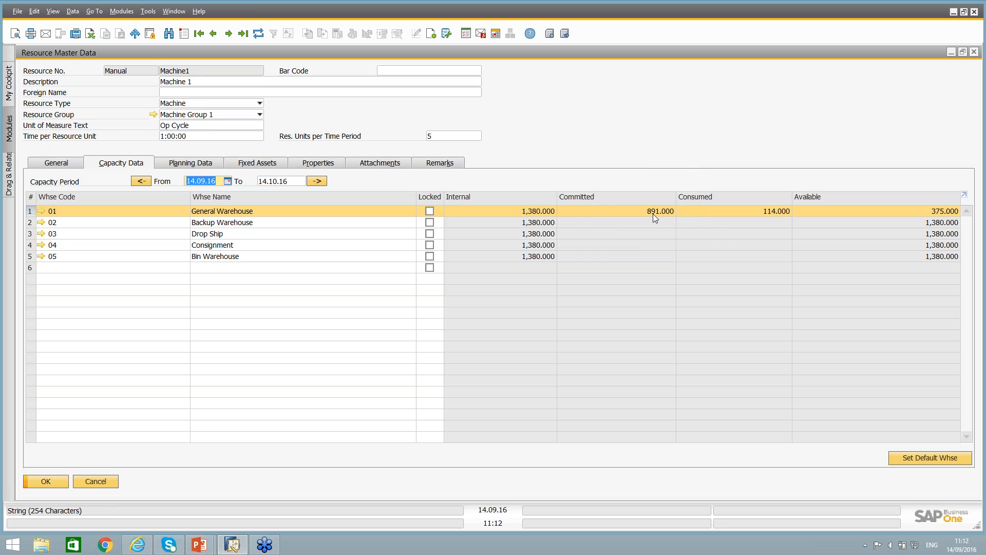
click(652, 214)
click(774, 213)
click(774, 213)
click(938, 214)
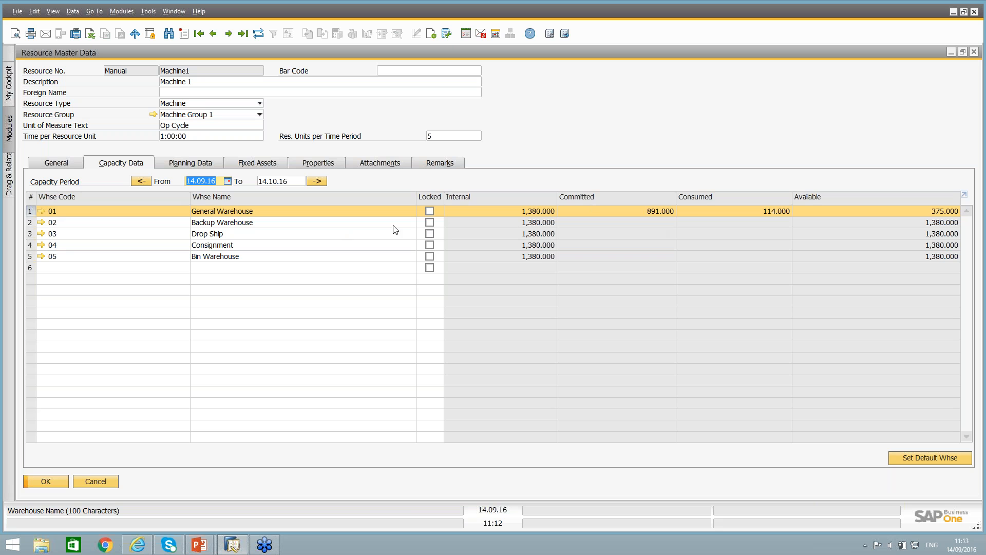
Examine Machine1's planning data, checking the daily capacity factors and resulting daily capacity for Monday and Saturday.
click(207, 163)
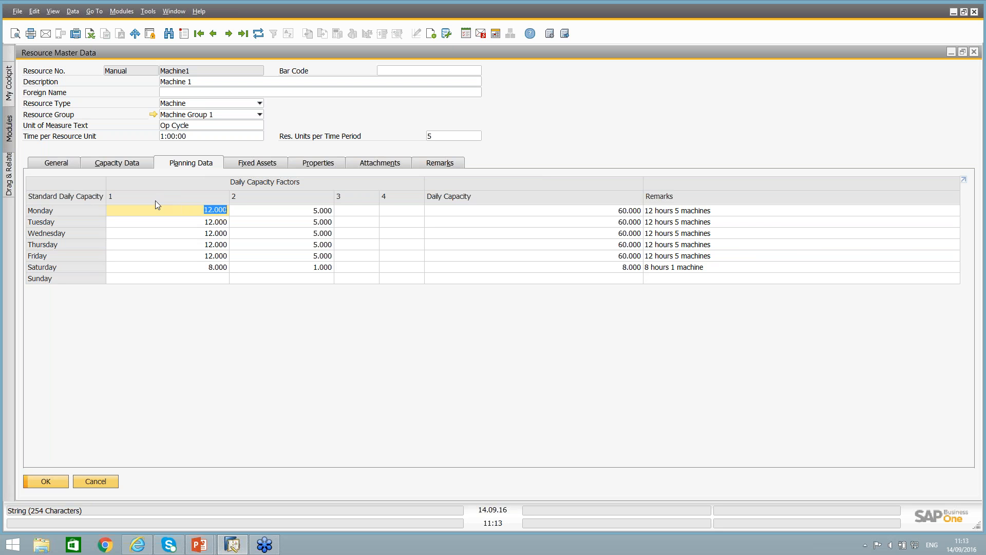
click(269, 203)
click(190, 210)
drag(198, 211, 233, 211)
key(Tab)
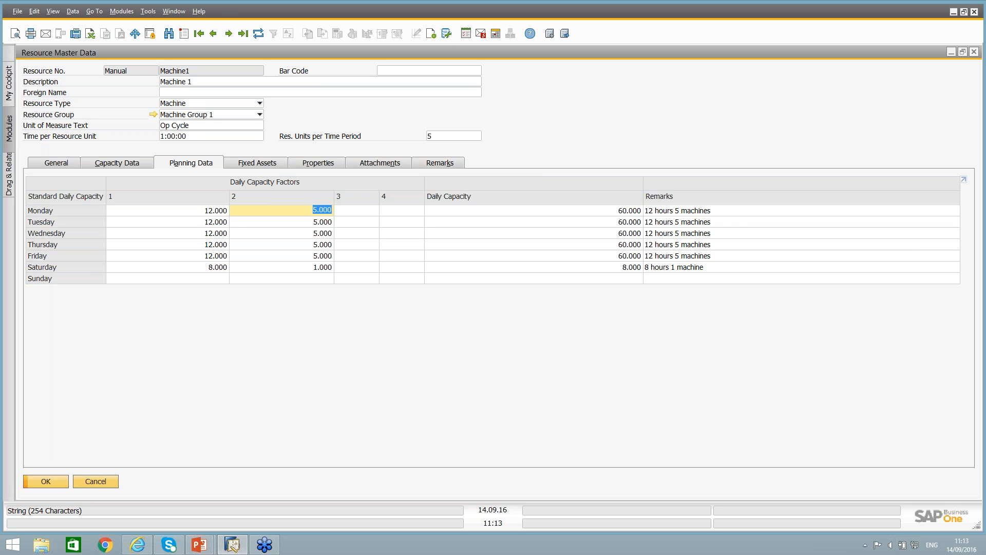
click(604, 215)
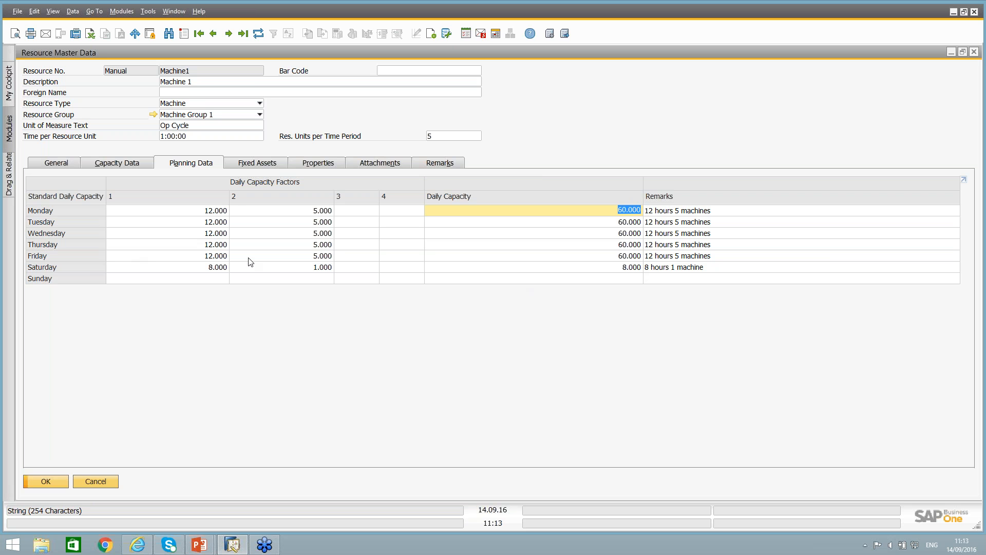
click(216, 268)
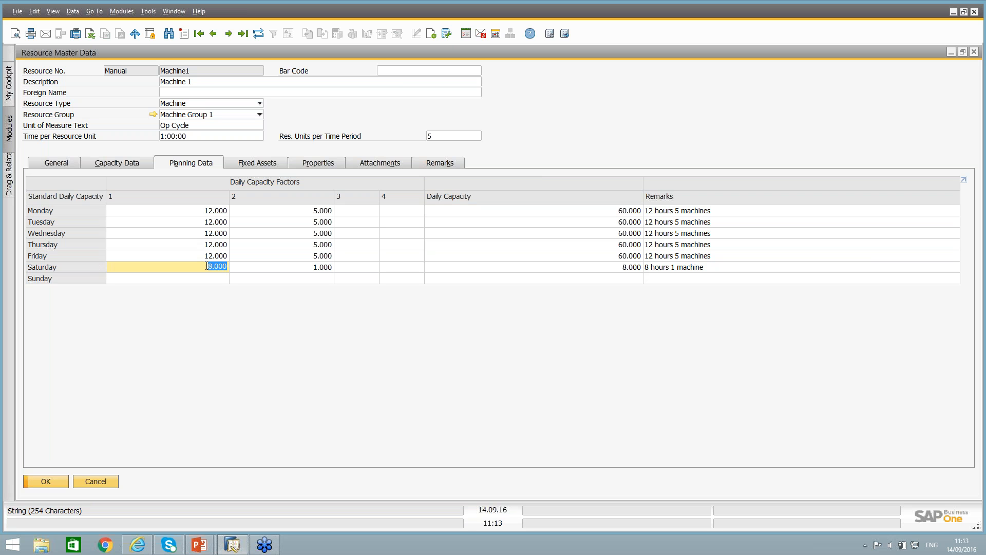
click(310, 272)
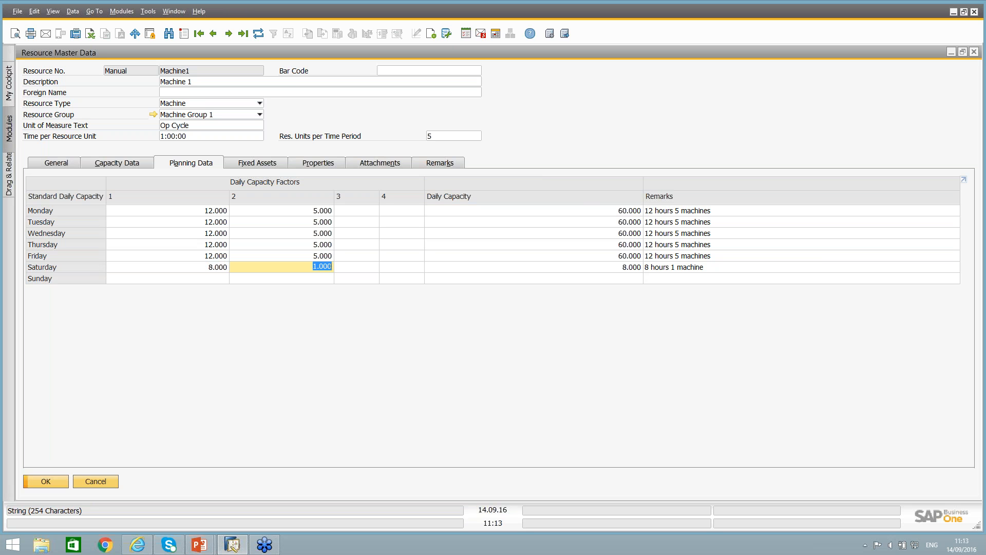
click(632, 267)
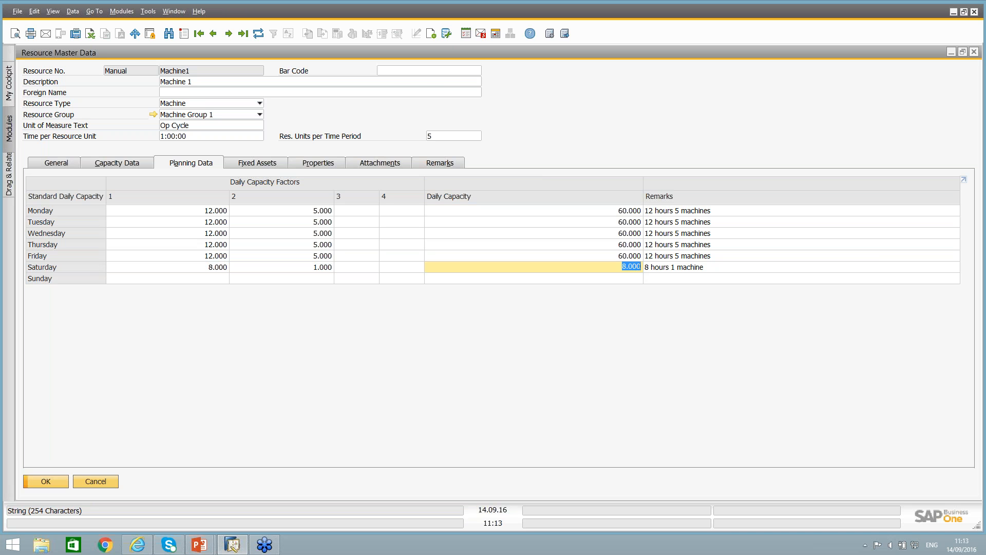
Look through Machine1's linked fixed assets, properties, attachments and remarks.
click(260, 163)
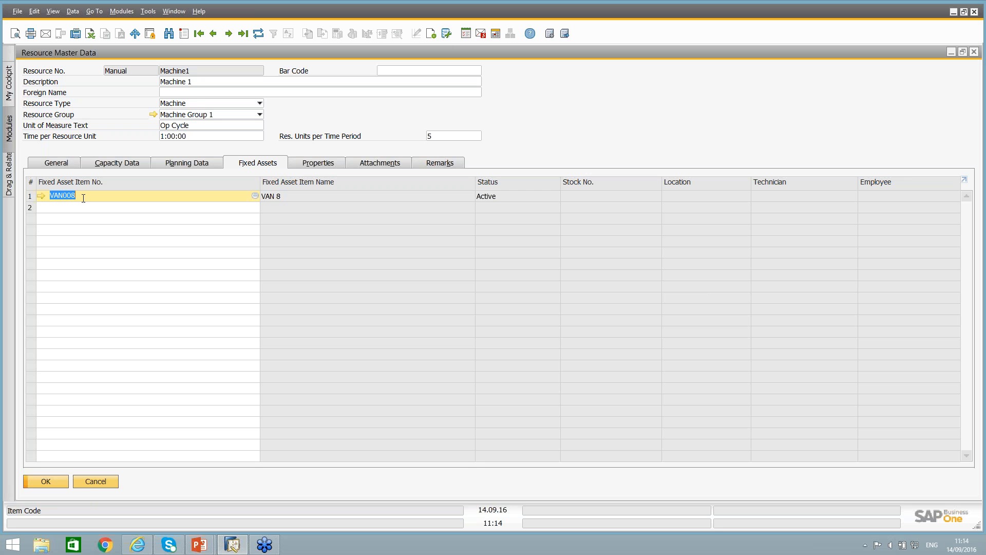
click(331, 163)
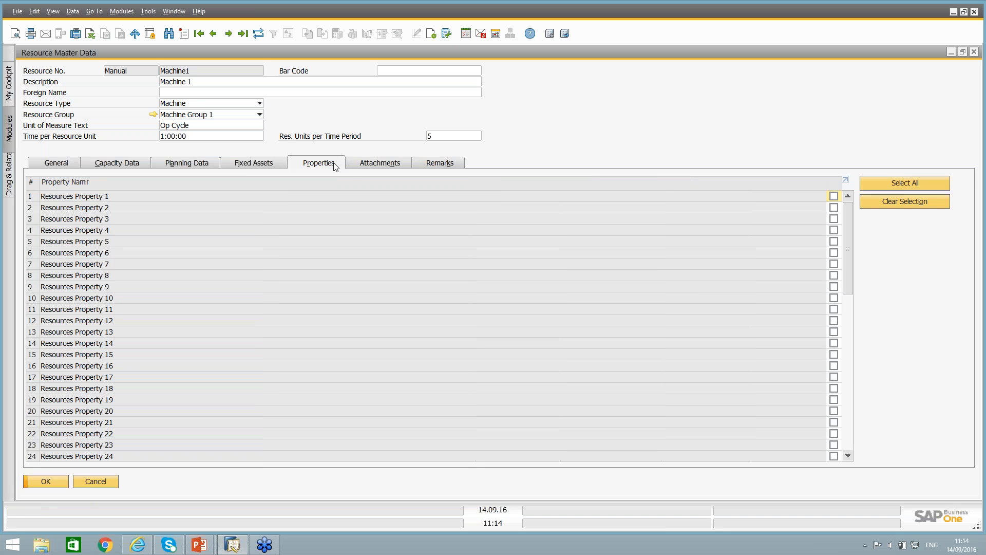
click(408, 164)
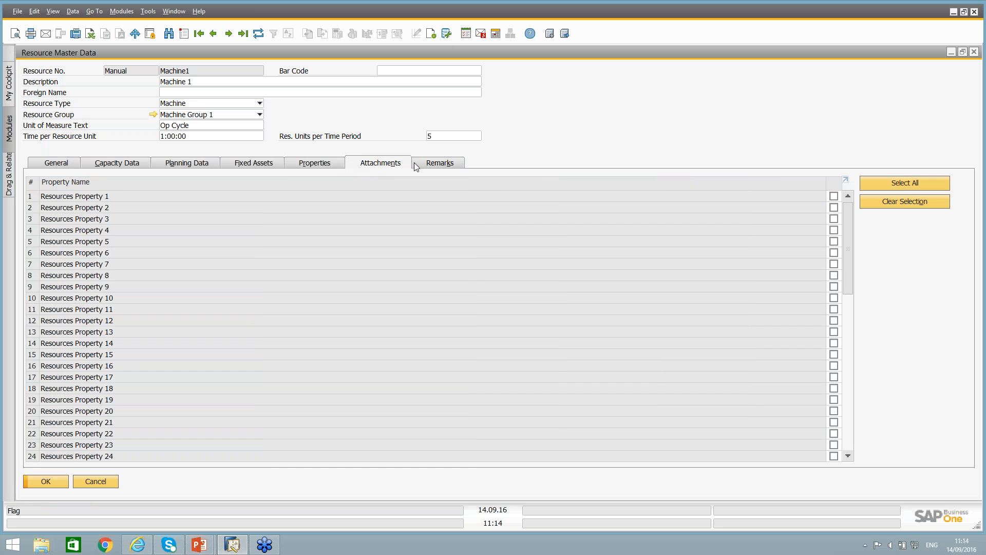
click(446, 163)
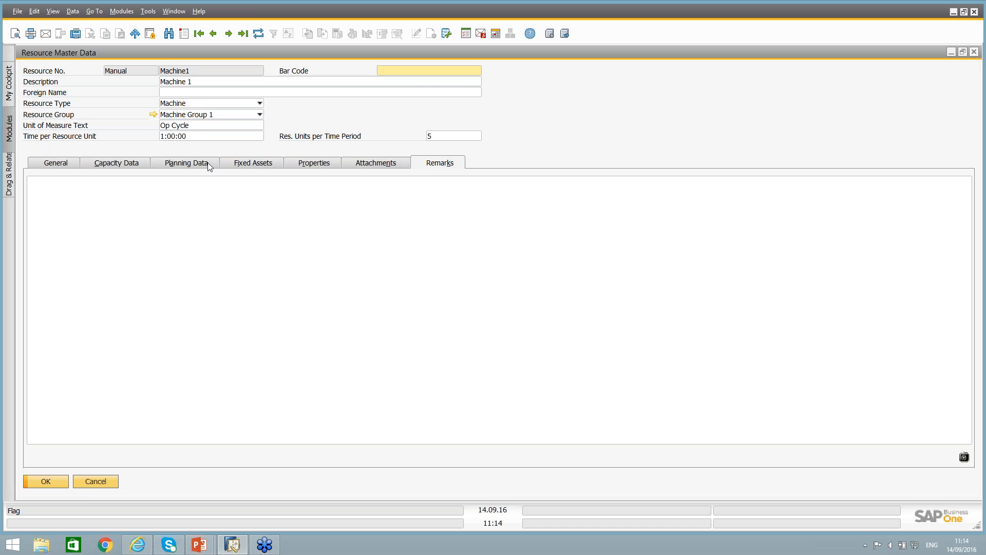
Compare Machine1's resource type and fixed assets with the employees assigned to the Labor resource, and open Labor's capacity data.
click(247, 164)
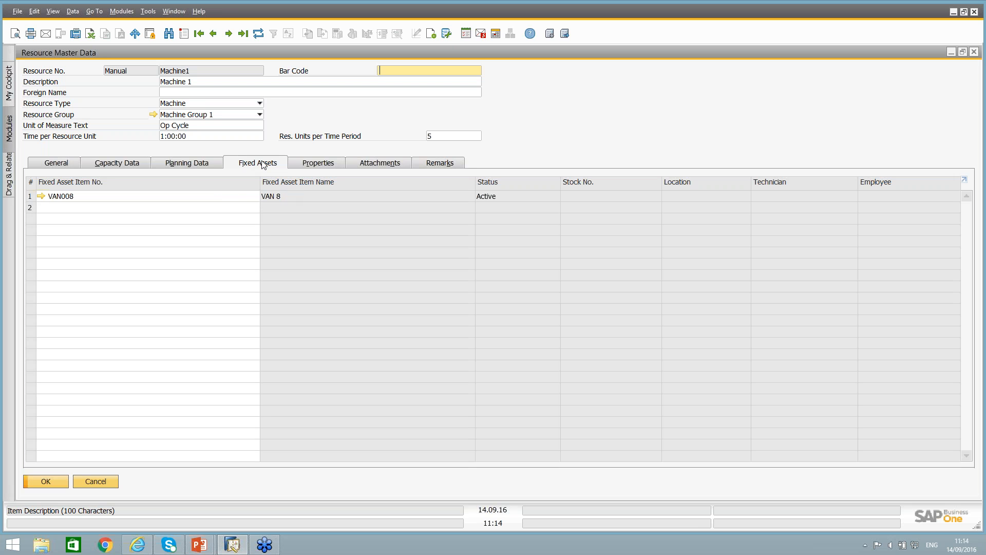
click(199, 103)
click(199, 102)
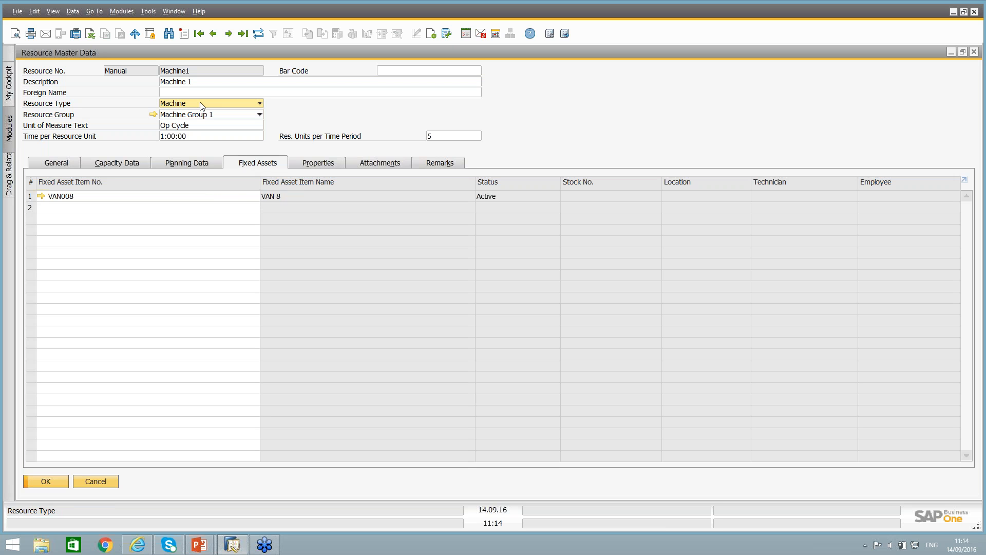
click(200, 38)
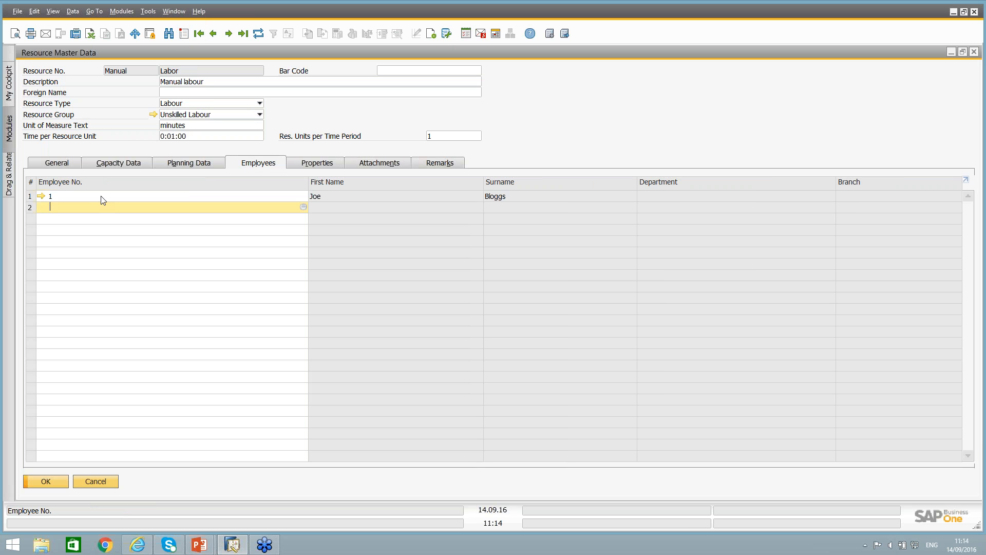
click(178, 196)
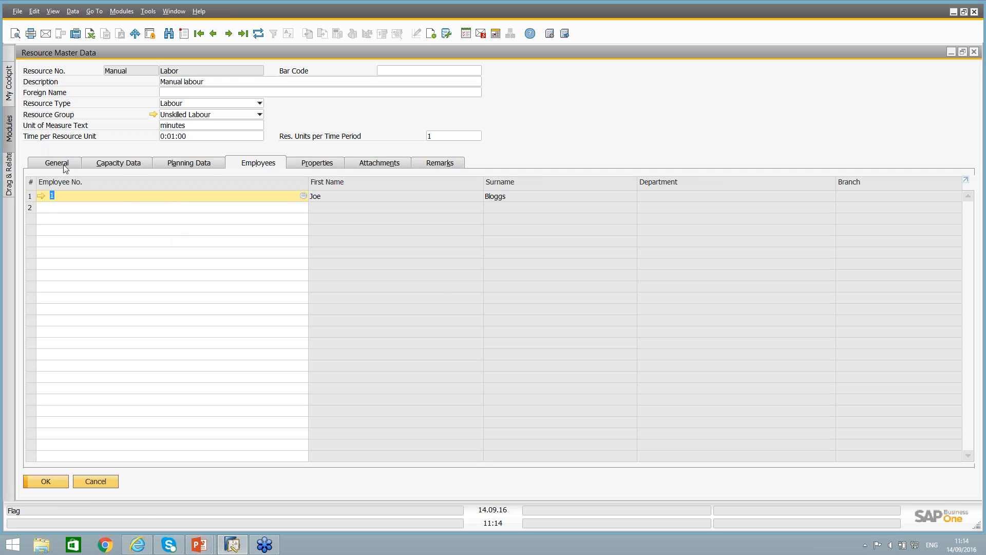
click(138, 165)
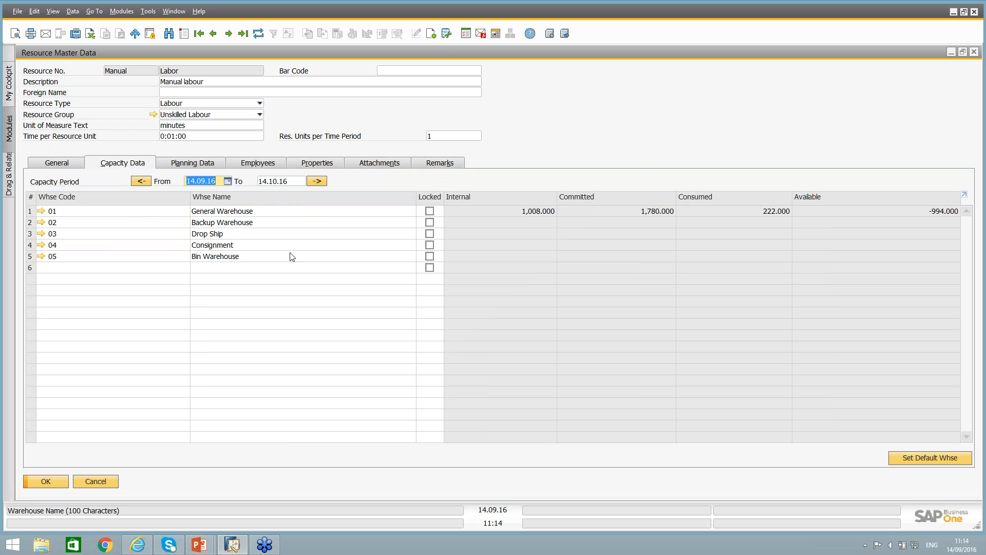
Check the Labor resource's daily planning factors and open its internal resource capacity overview.
click(190, 165)
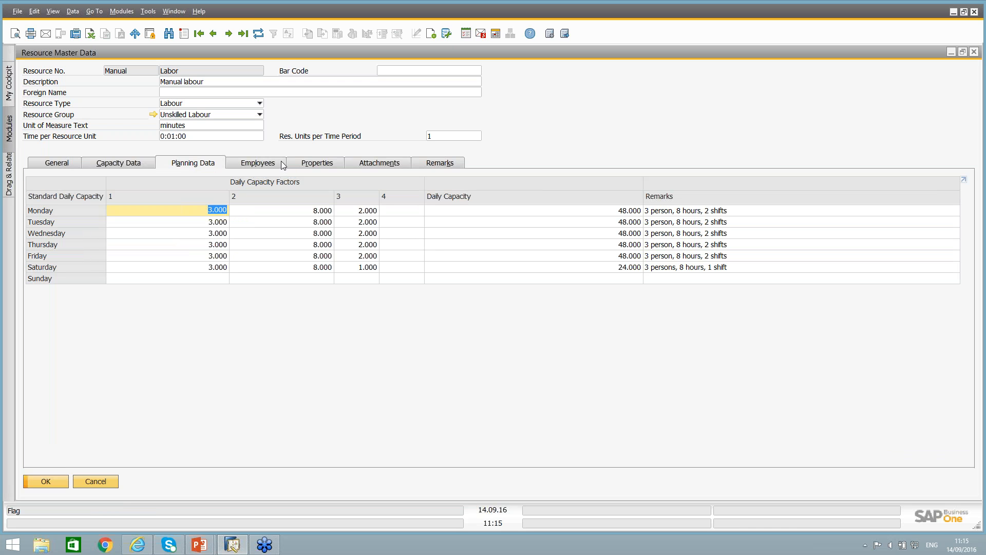
right_click(507, 150)
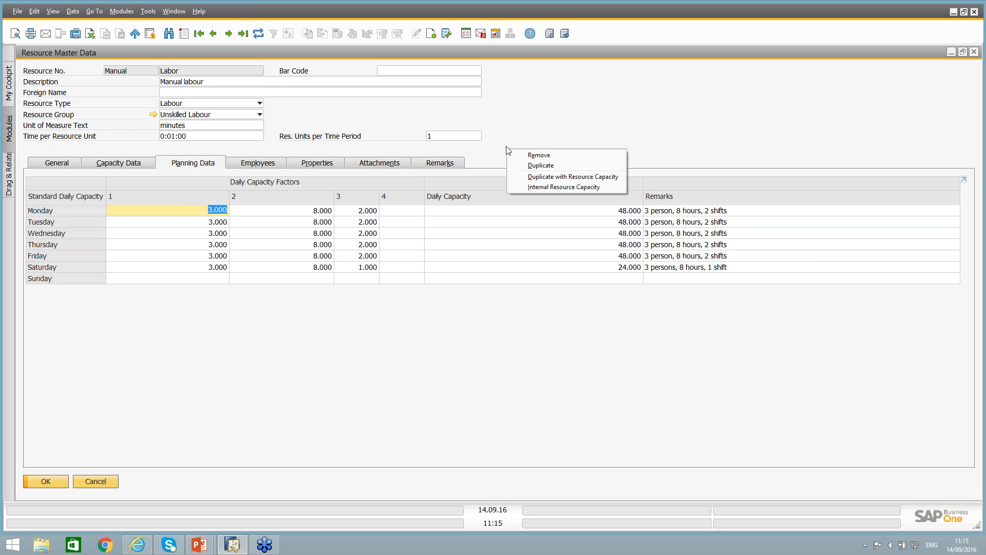
click(508, 128)
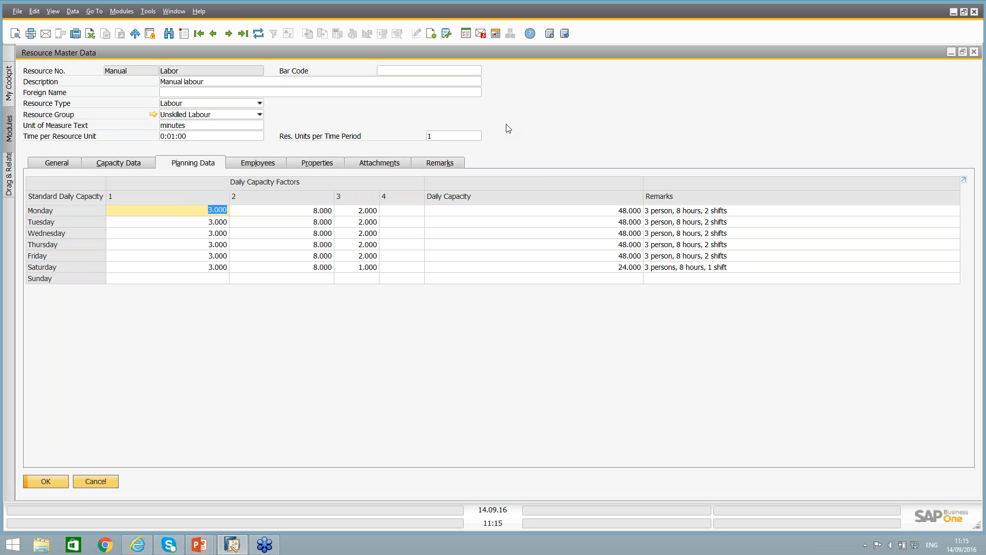
right_click(507, 129)
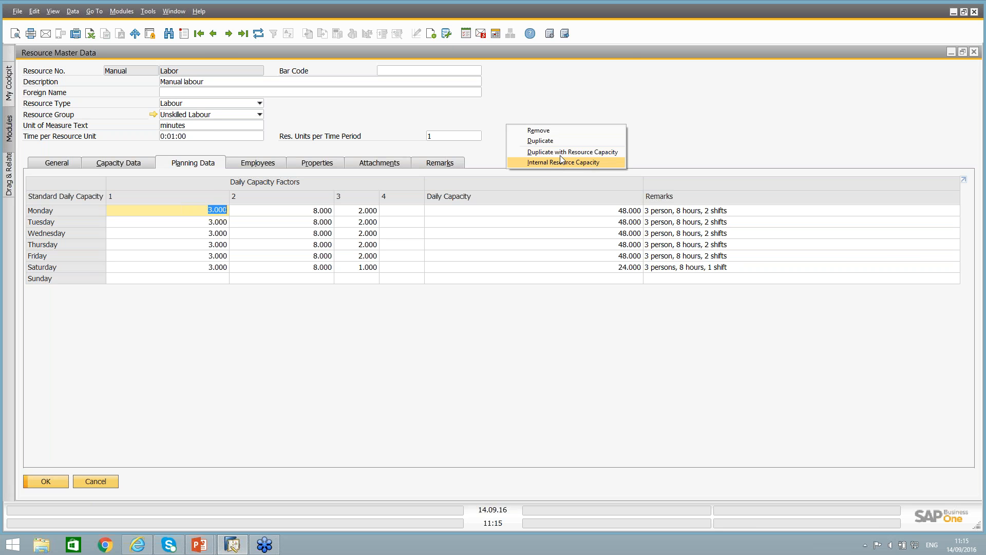
click(516, 117)
double_click(510, 52)
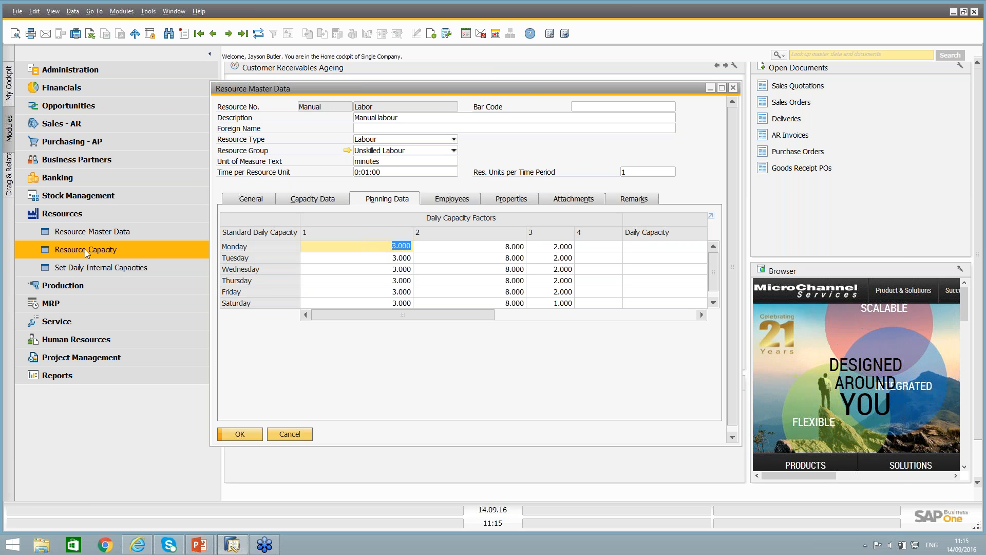
right_click(485, 144)
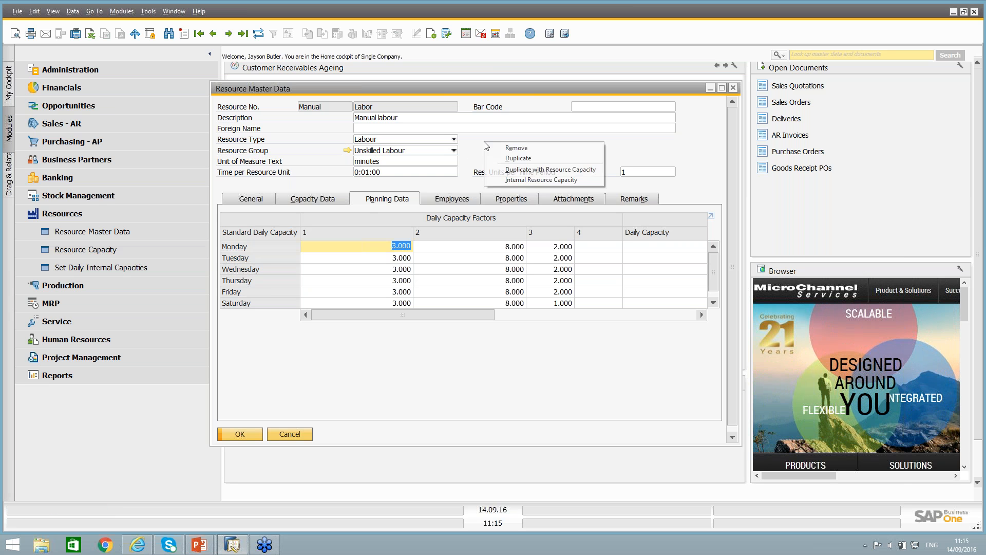
click(525, 179)
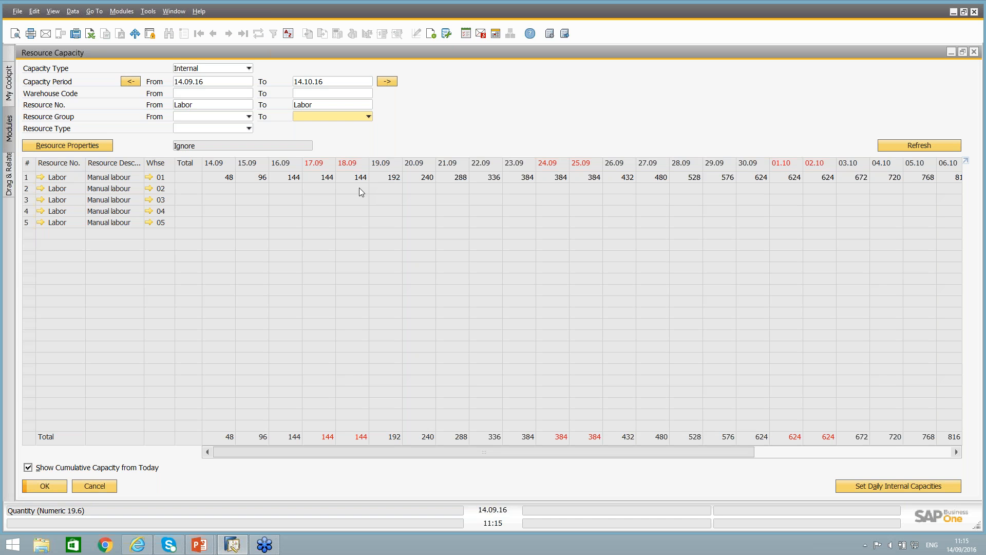
Turn off the cumulative capacity display and examine Labor's daily internal capacities in warehouse 01 from 14.09 through 29.09.
click(72, 469)
click(28, 468)
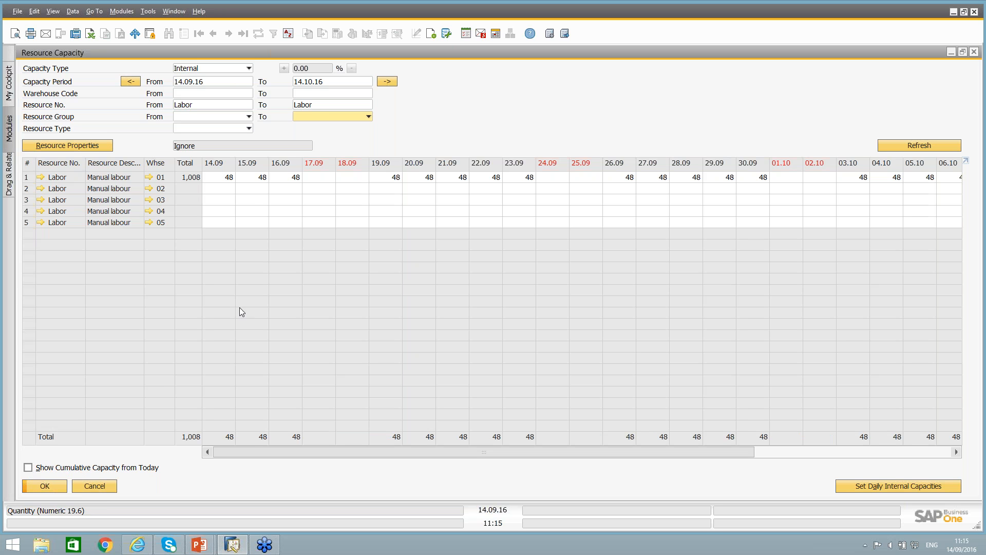
click(218, 180)
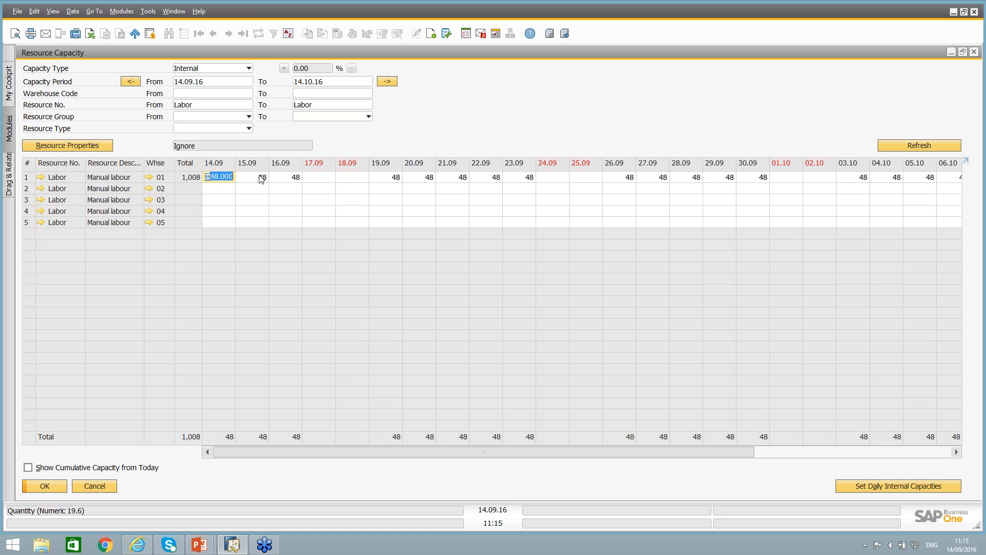
click(285, 178)
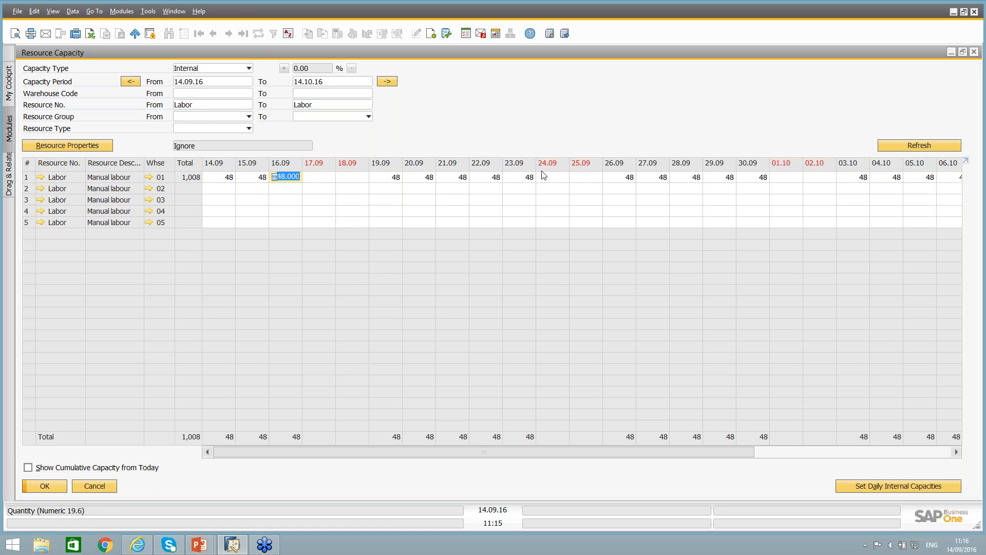
click(395, 178)
click(426, 178)
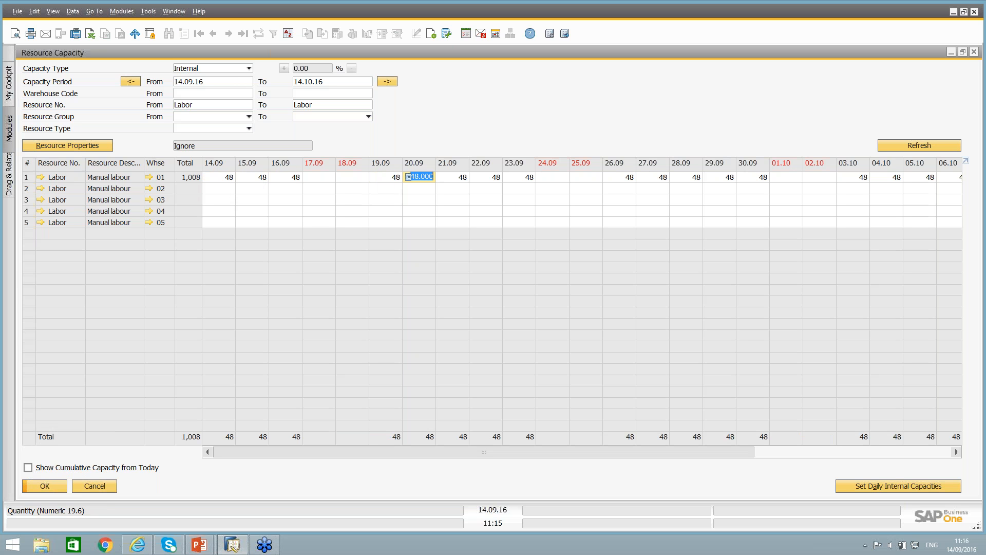
click(462, 178)
click(486, 177)
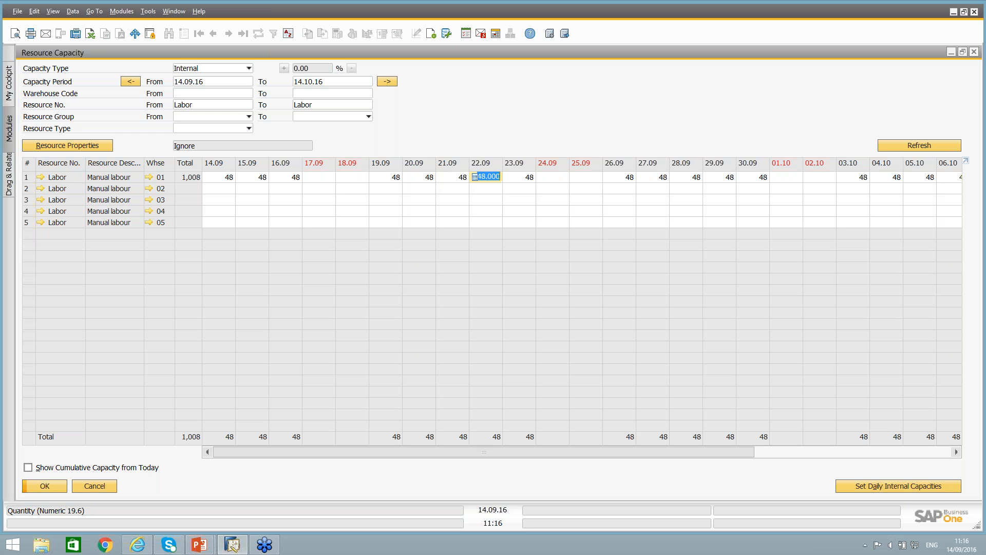
click(515, 178)
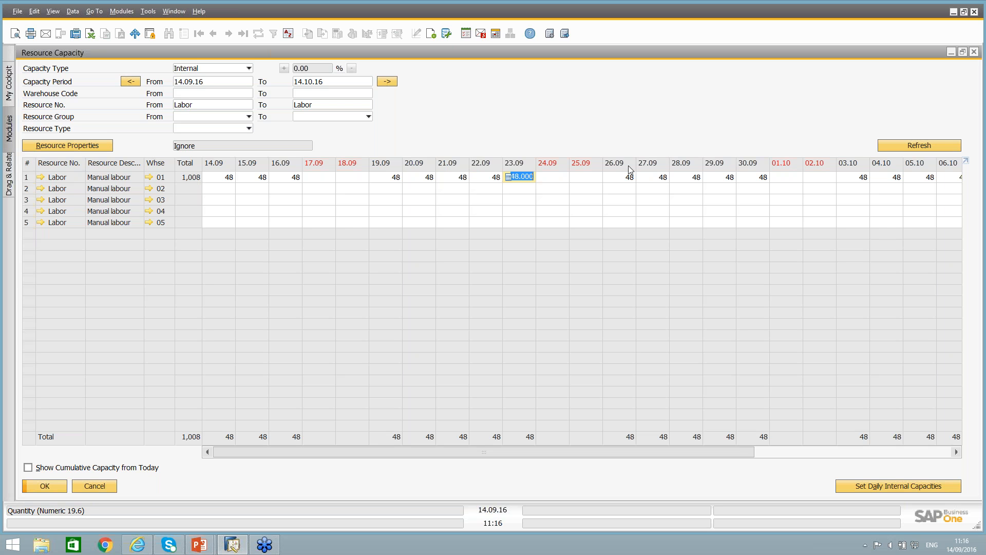
click(661, 180)
click(688, 178)
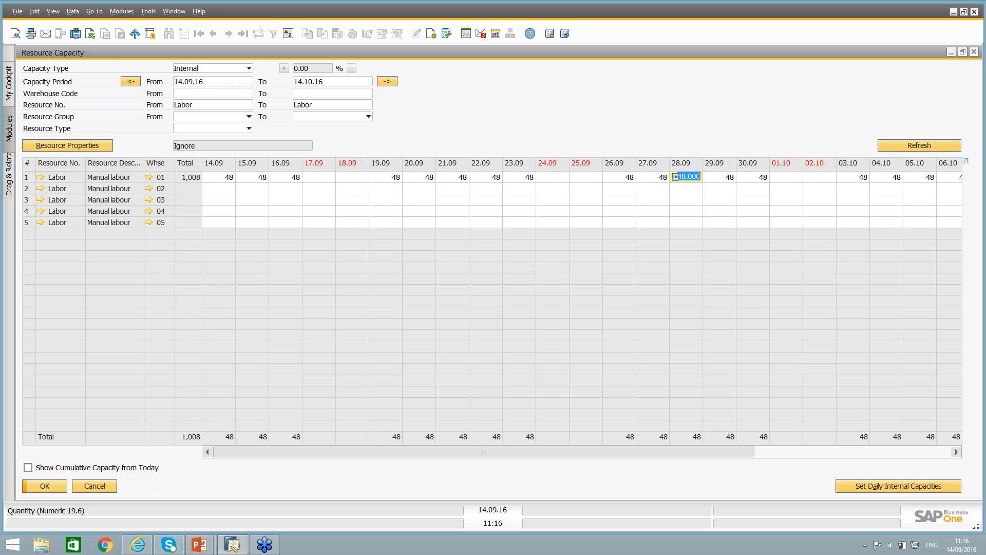
click(727, 179)
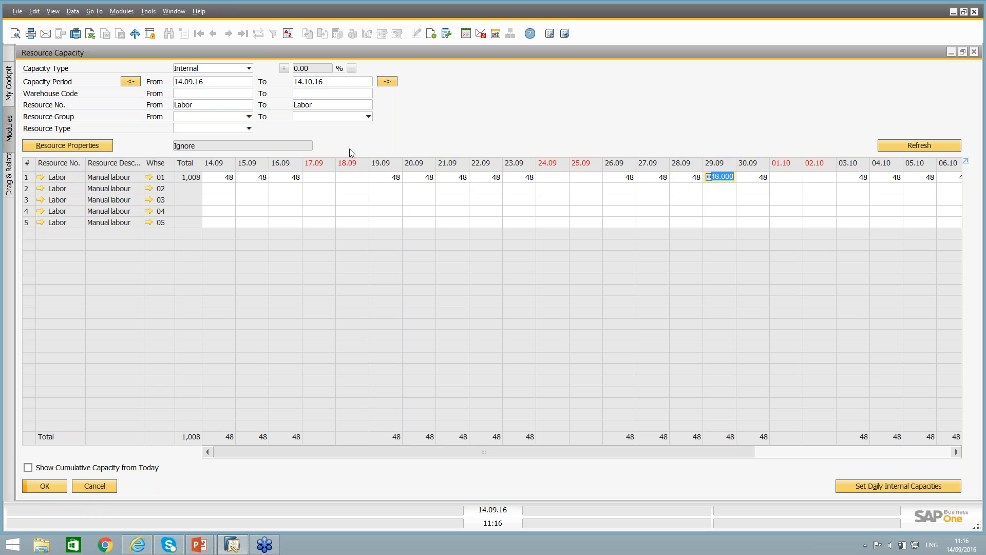
Switch the capacity type to Committed and open the capacity details for Labor in warehouse 01 on 14.09.
click(205, 73)
click(201, 93)
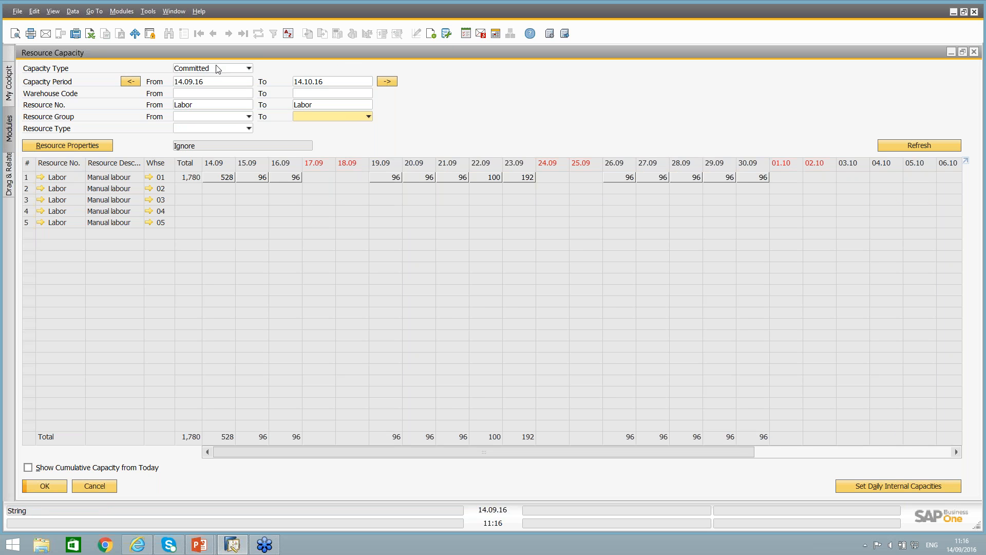
click(184, 69)
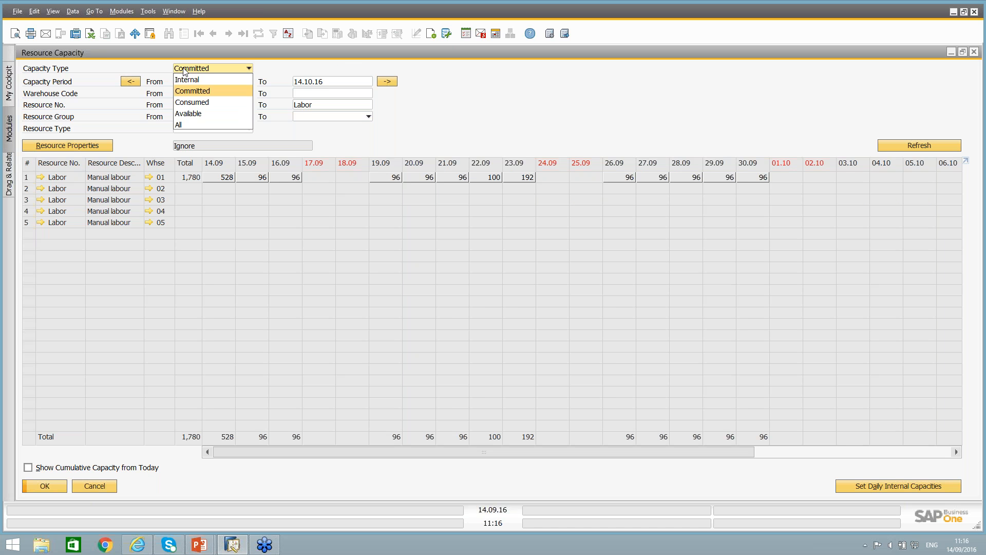
click(184, 70)
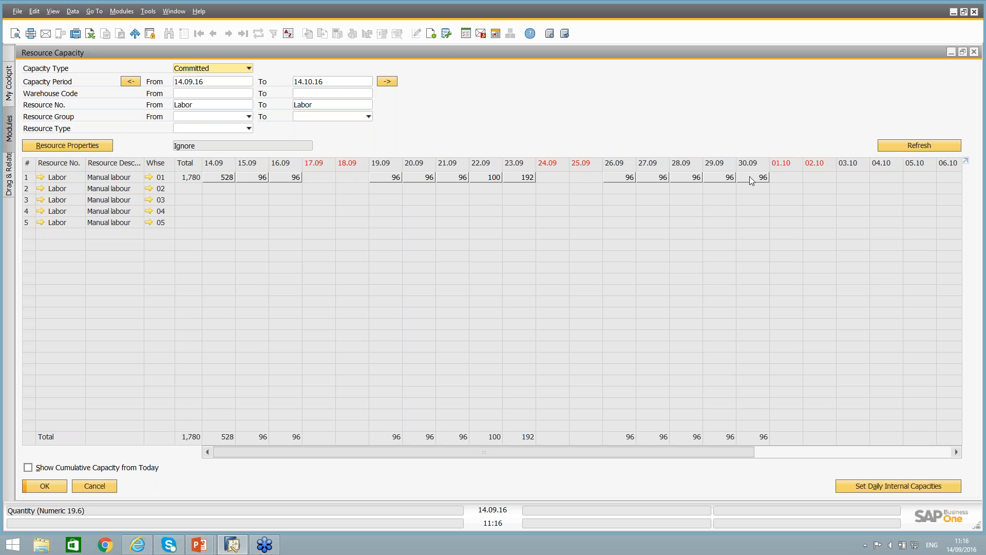
double_click(225, 179)
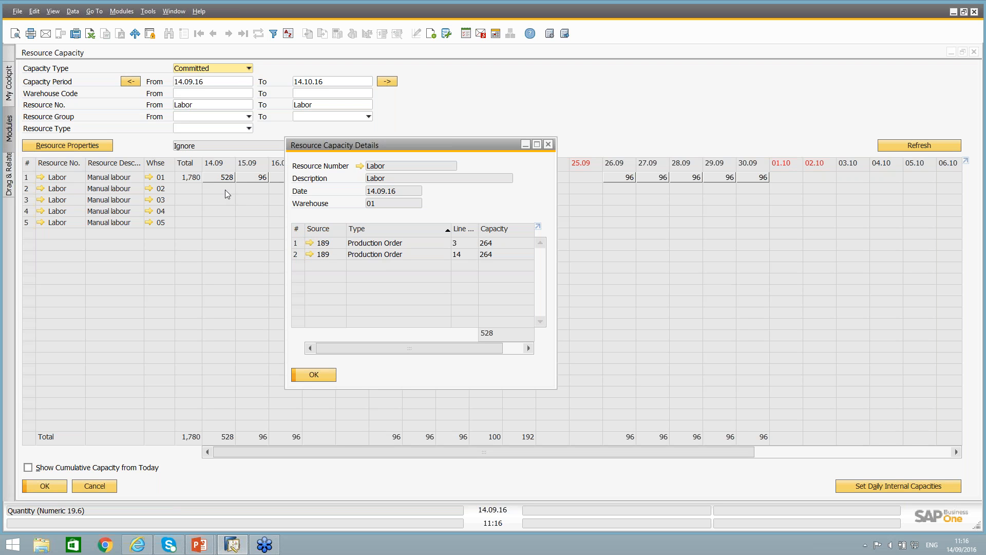
Examine source production order 189, checking Machine1's run time, additional time and resource allocation, and return to the capacity overview.
click(310, 243)
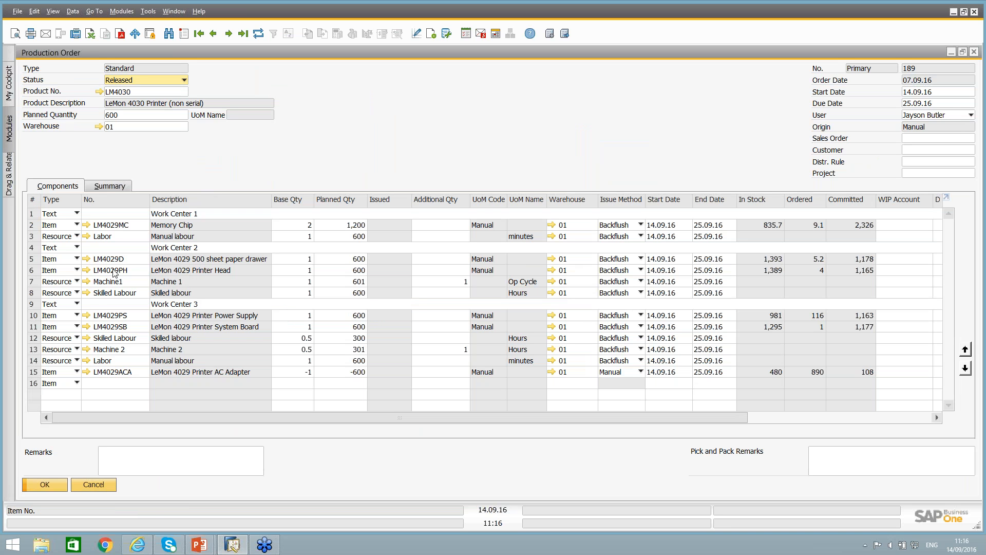
click(106, 281)
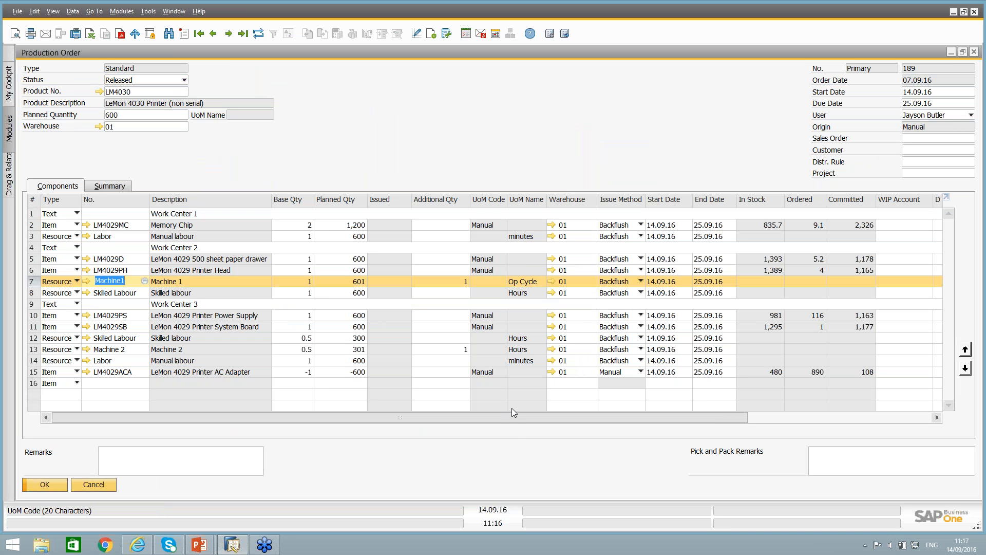
drag(526, 419, 704, 417)
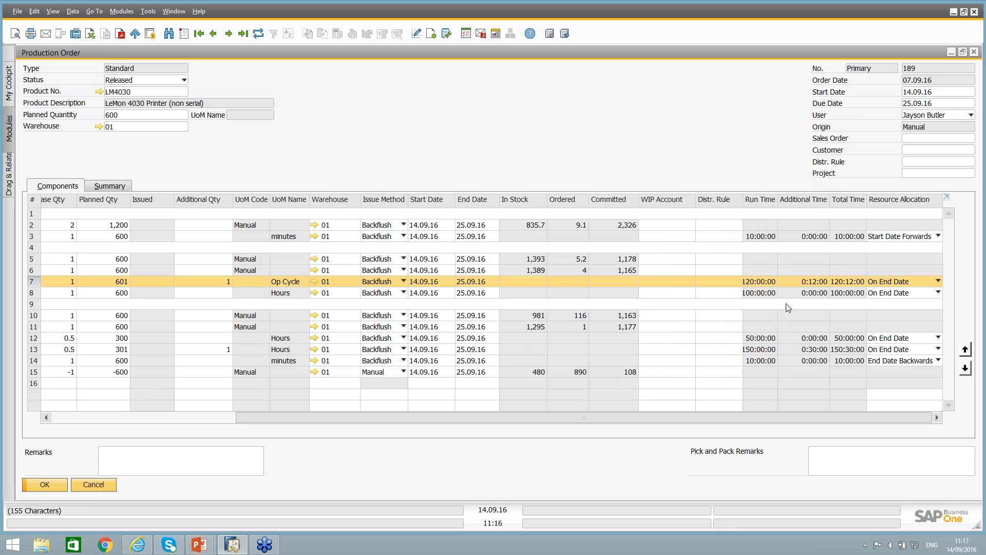
click(756, 281)
drag(780, 198, 794, 200)
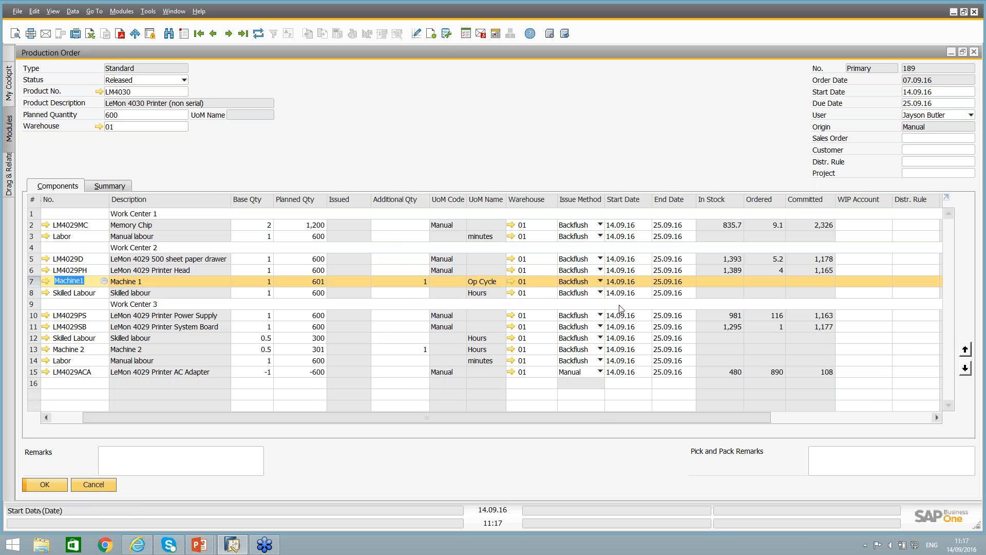
drag(675, 414, 731, 300)
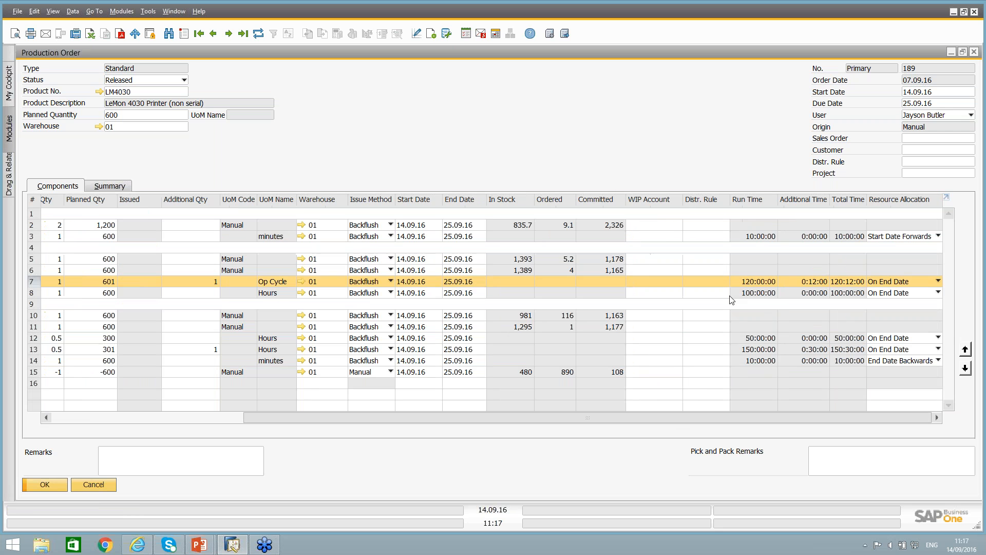
click(99, 488)
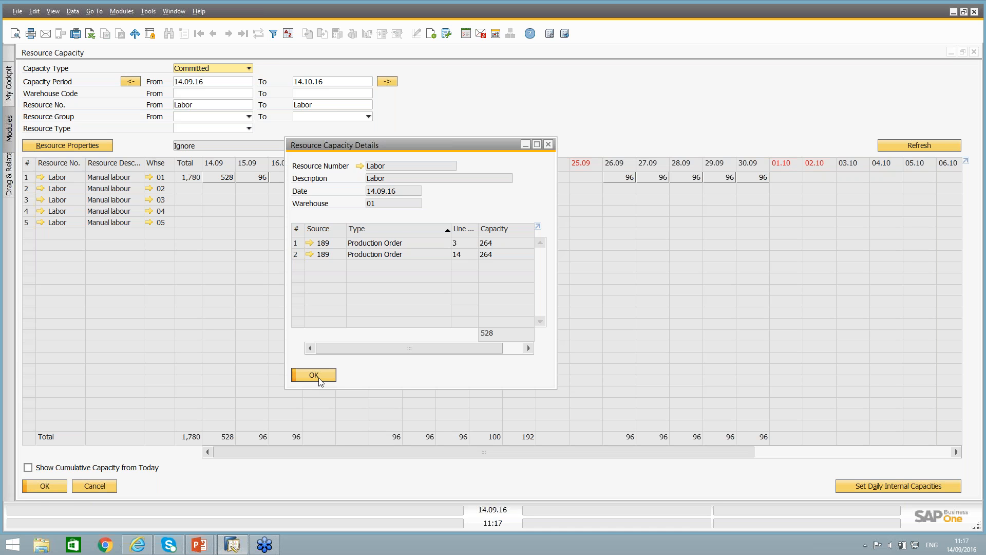
click(313, 375)
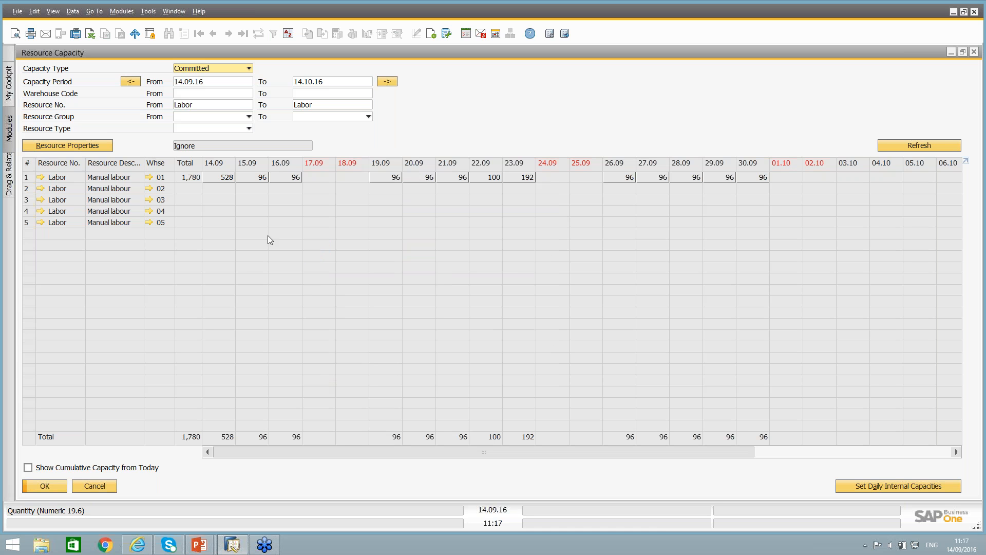
Switch the capacity type to Consumed and inspect the source transactions for Labor in warehouse 01 on 14.09.
click(218, 70)
click(200, 103)
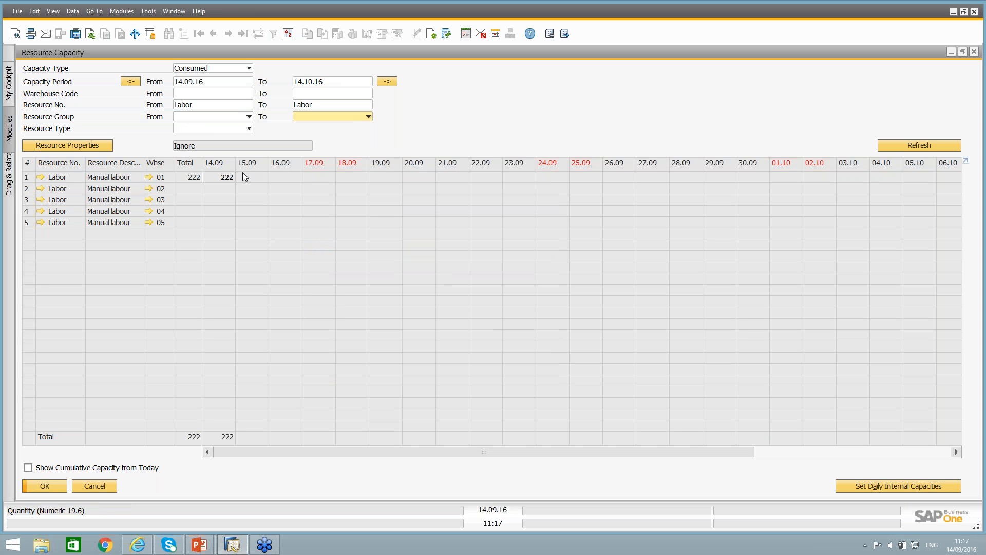
double_click(222, 177)
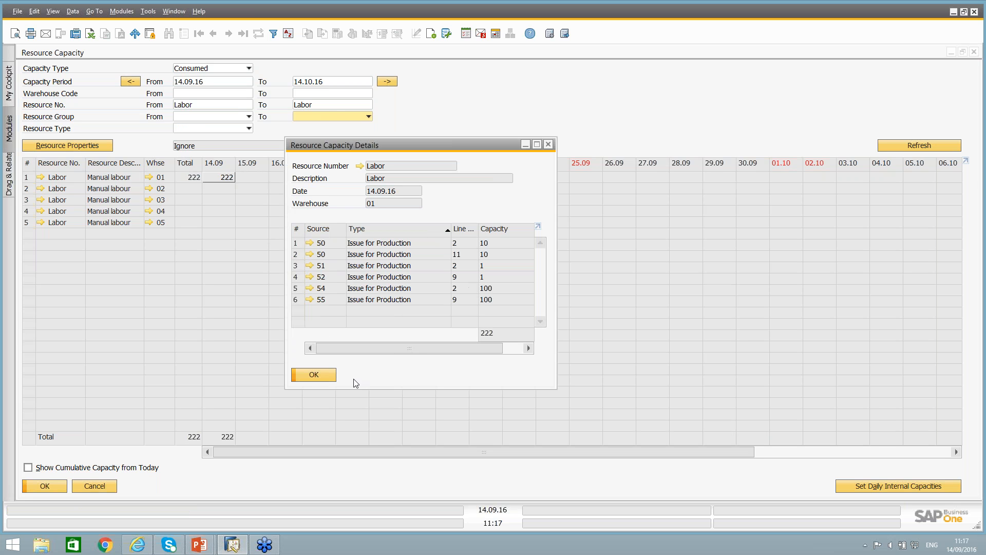
click(321, 374)
Switch the capacity type to Available and show Labor's cumulative capacity from today across the period.
click(216, 72)
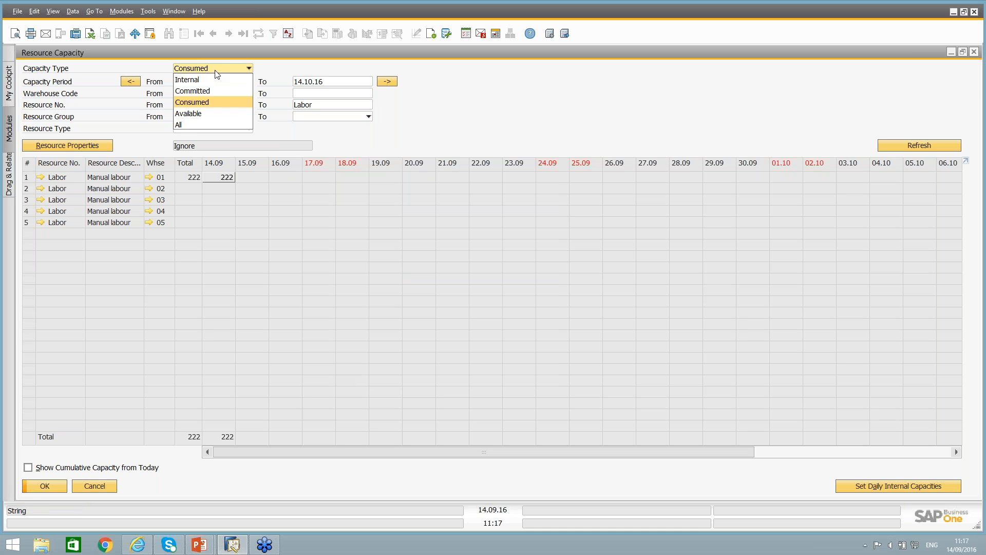
click(193, 114)
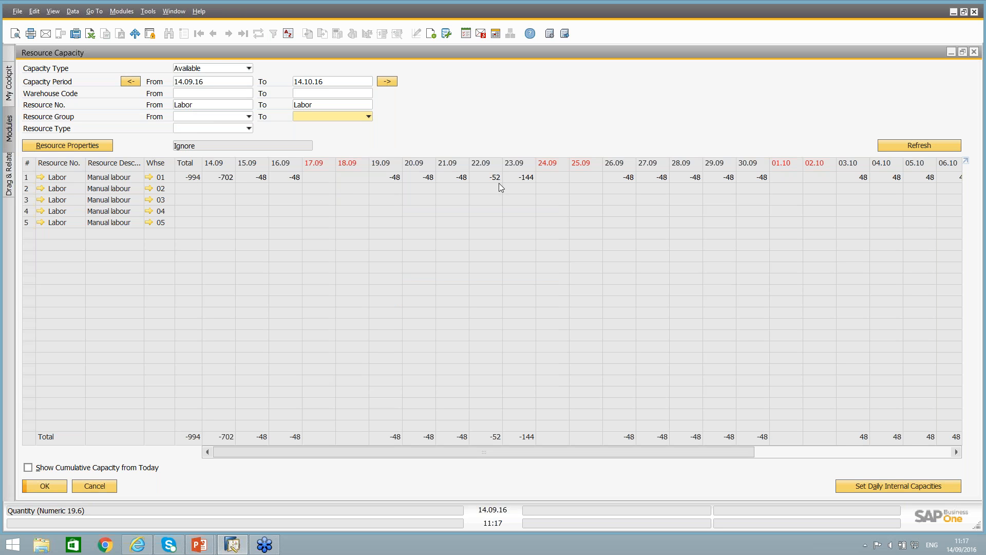
click(28, 467)
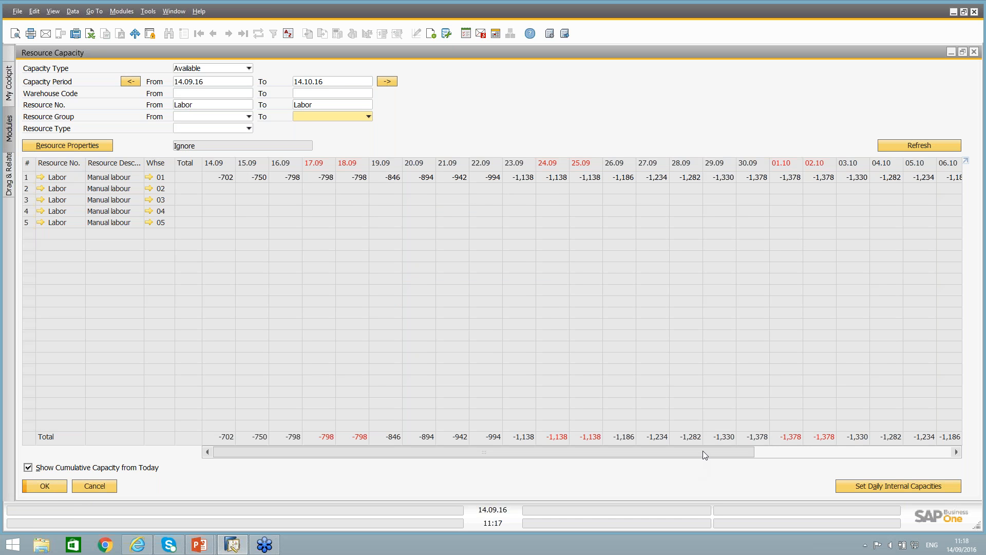
drag(705, 451, 354, 450)
Clear the resource number range and set the warehouse code range from 01 to 01.
double_click(211, 105)
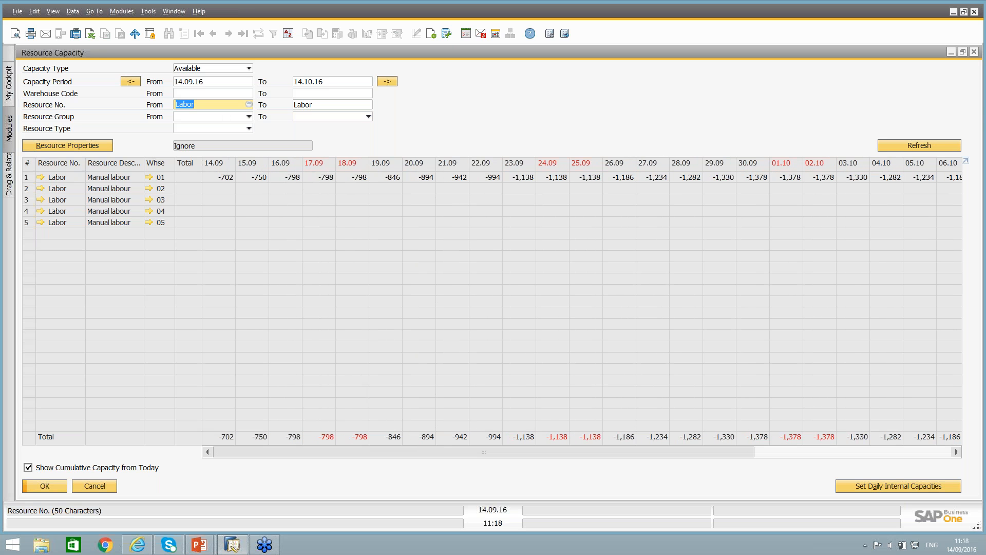
key(BackSpace)
double_click(303, 105)
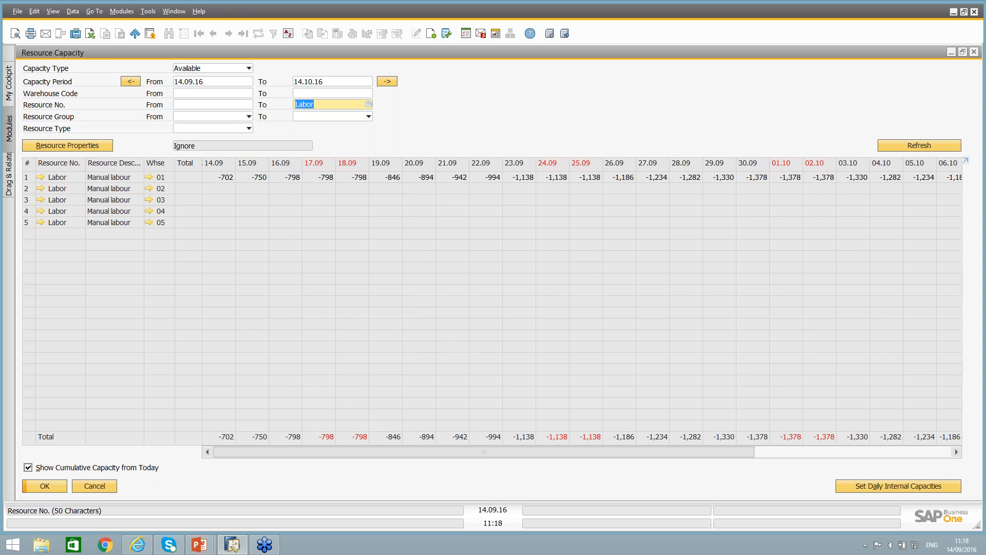
key(BackSpace)
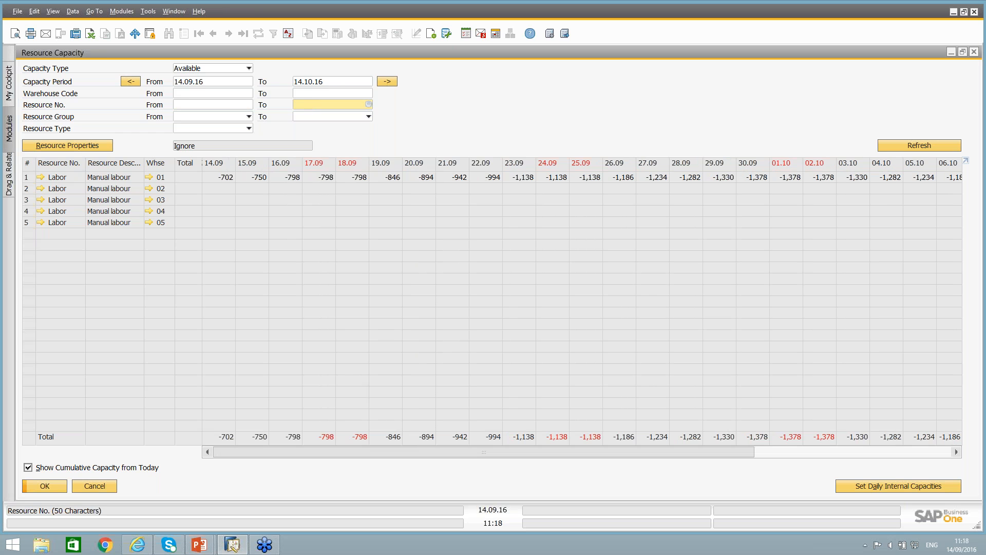
click(188, 95)
text(01)
key(Tab)
text(01)
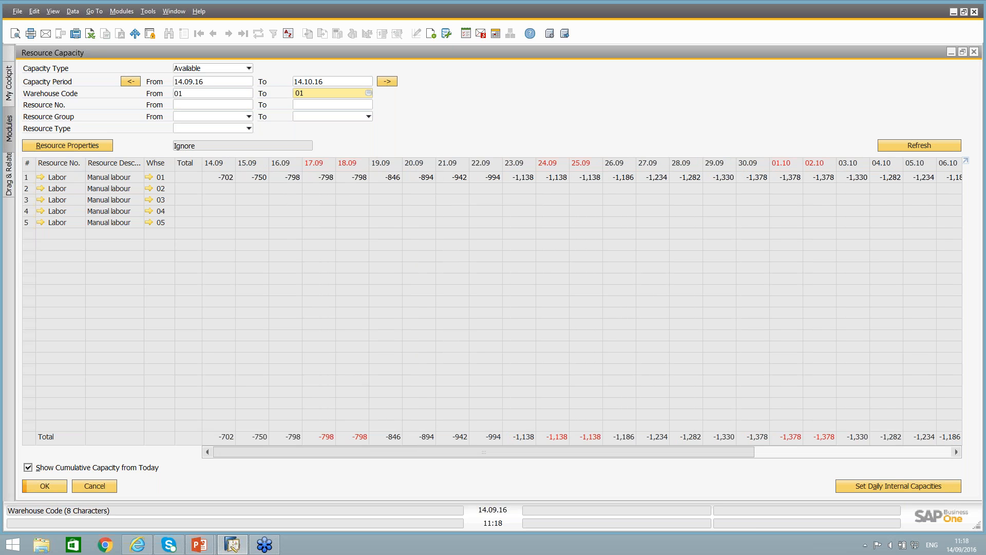
Refresh the available capacities for warehouse 01 and examine Machine1's cumulative figures around 22.09 and 23.09.
key(Tab)
click(905, 143)
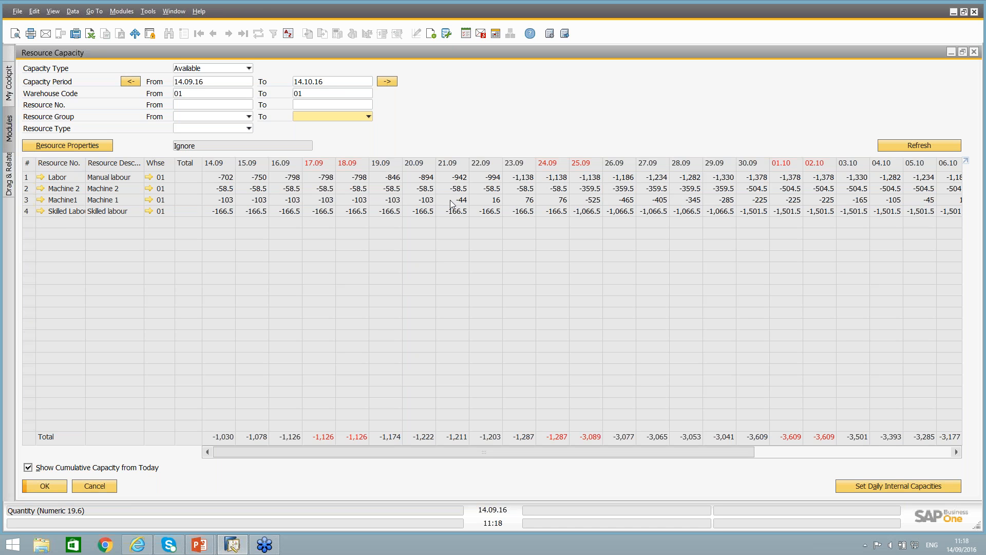
click(525, 204)
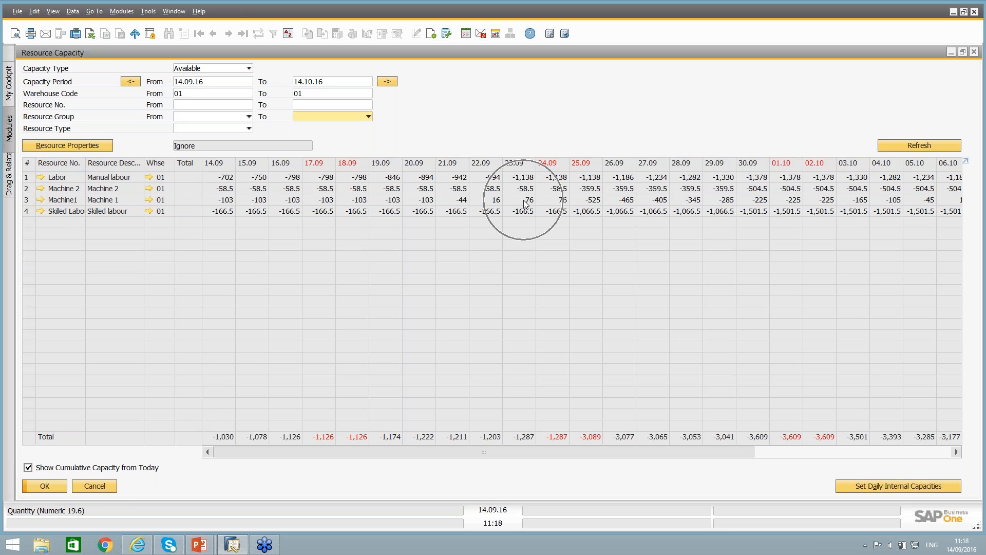
click(475, 203)
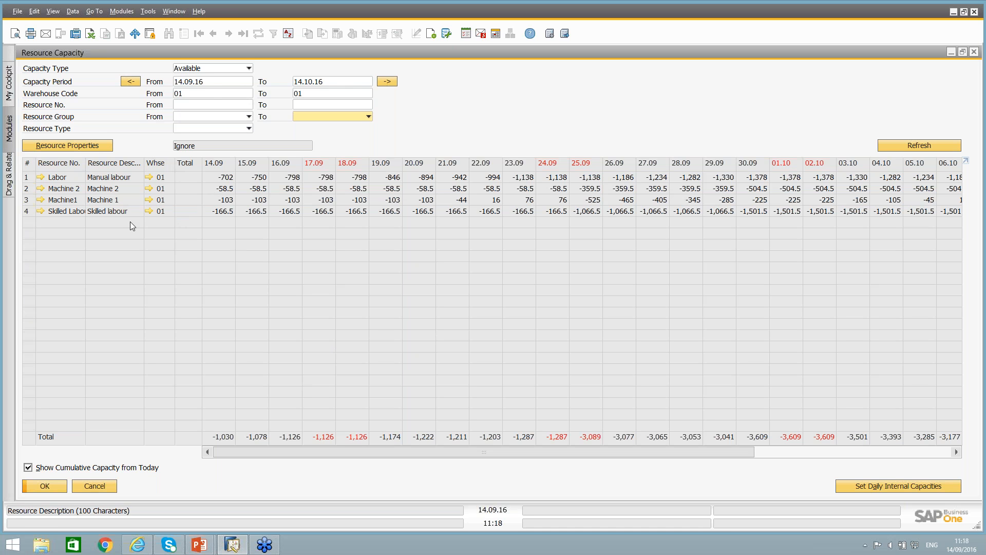
Set the warehouse code range from 02 to 02 and refresh the available capacities.
click(208, 106)
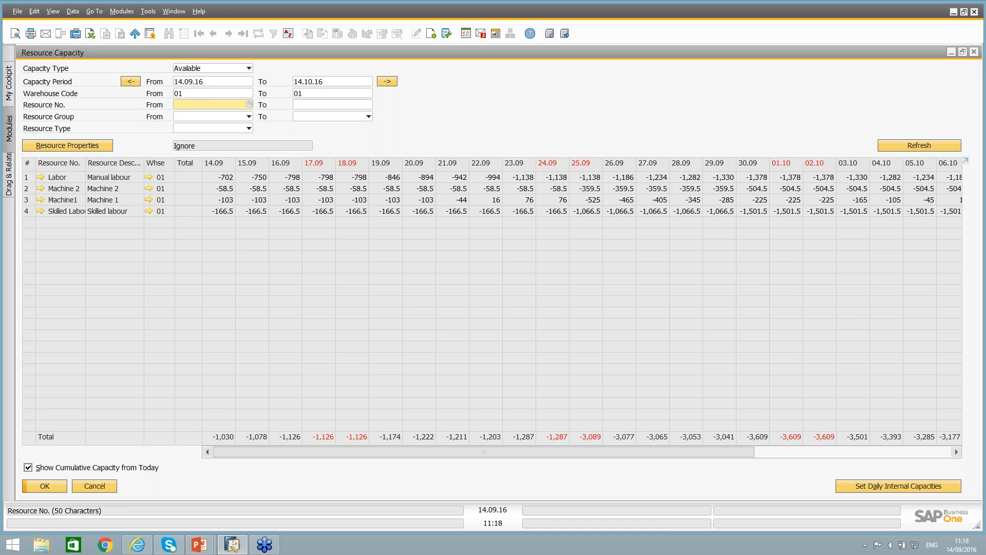
double_click(191, 94)
key(BackSpace)
text(0)
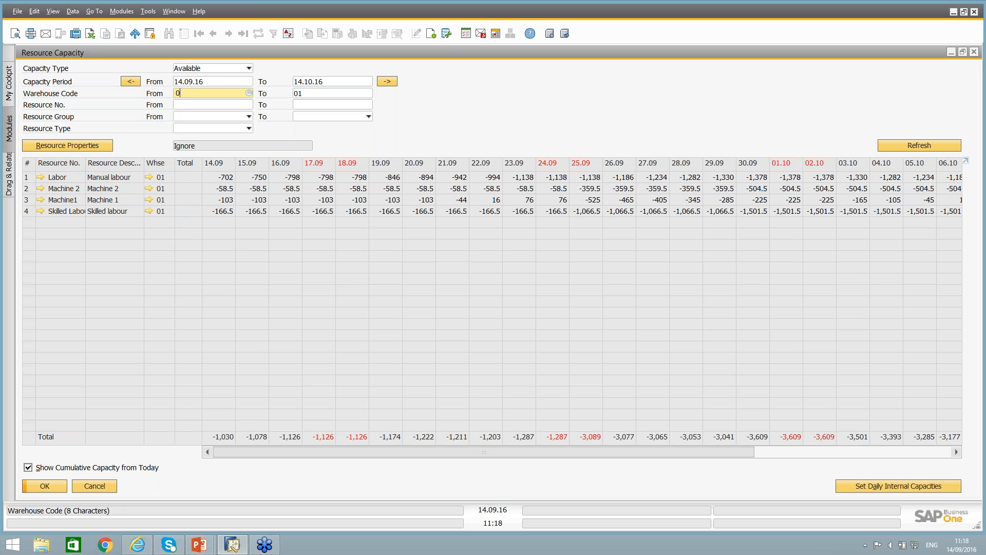
text(2)
key(Tab)
text(02)
key(Tab)
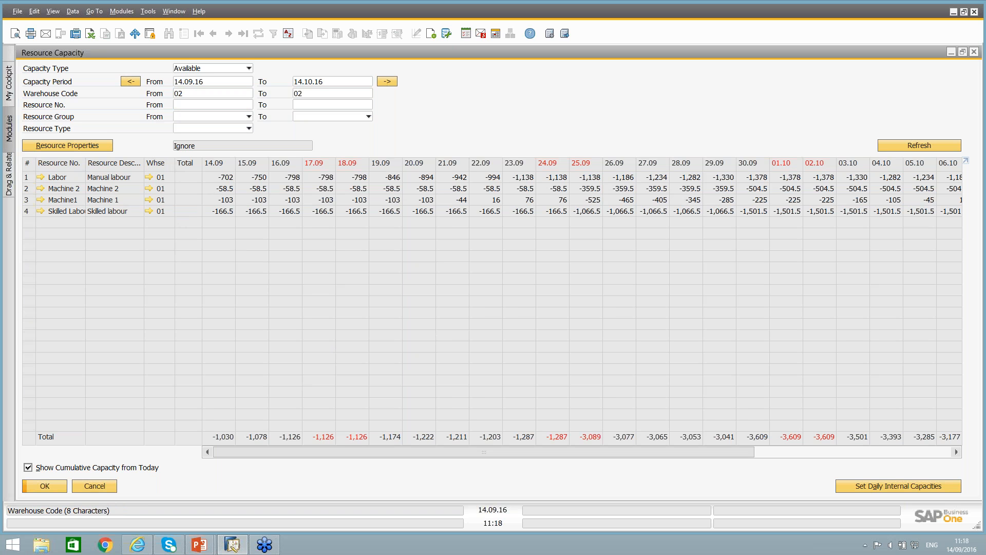
click(913, 146)
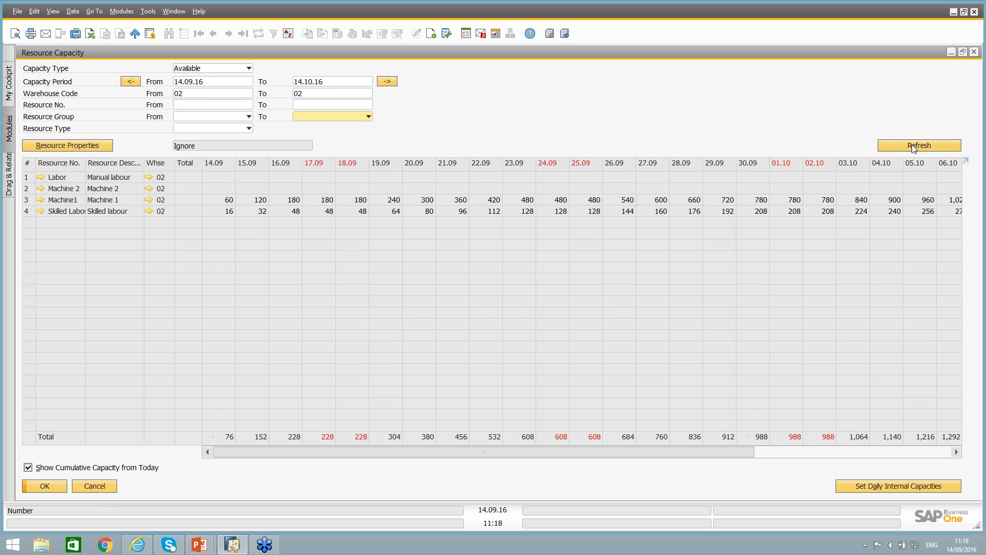
Limit the resource number range from Labor to Labor and refresh the capacity grid.
click(180, 105)
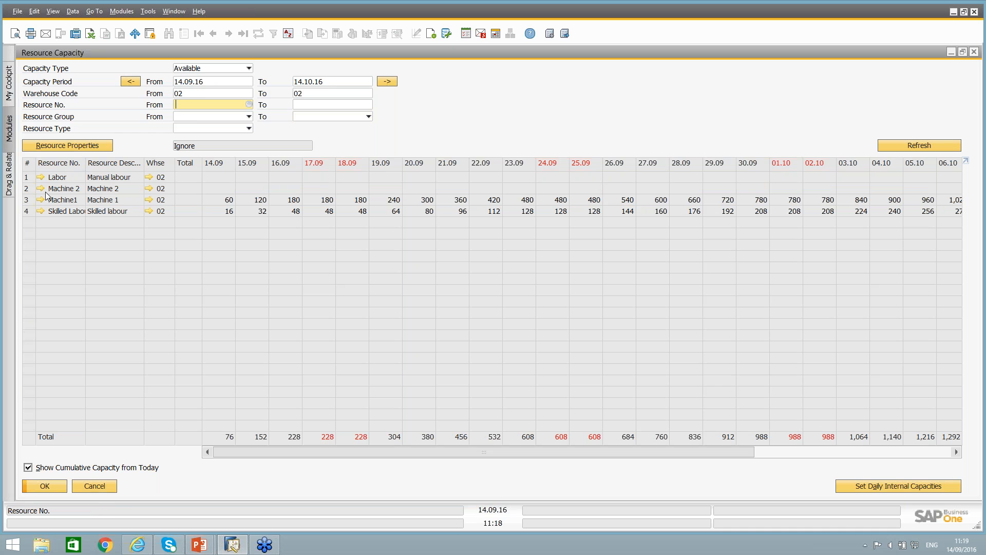
text(labor)
key(Tab)
text(labor)
key(Tab)
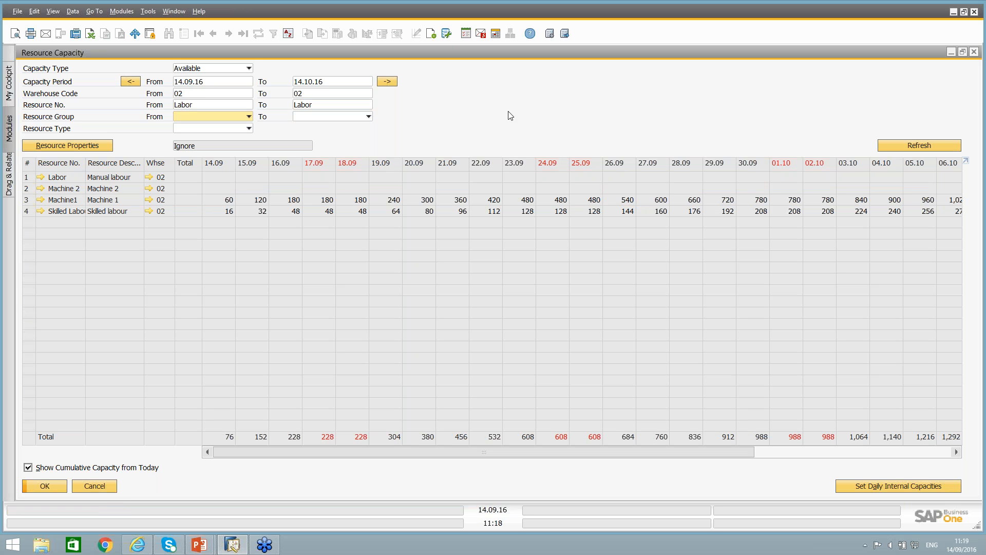
click(907, 146)
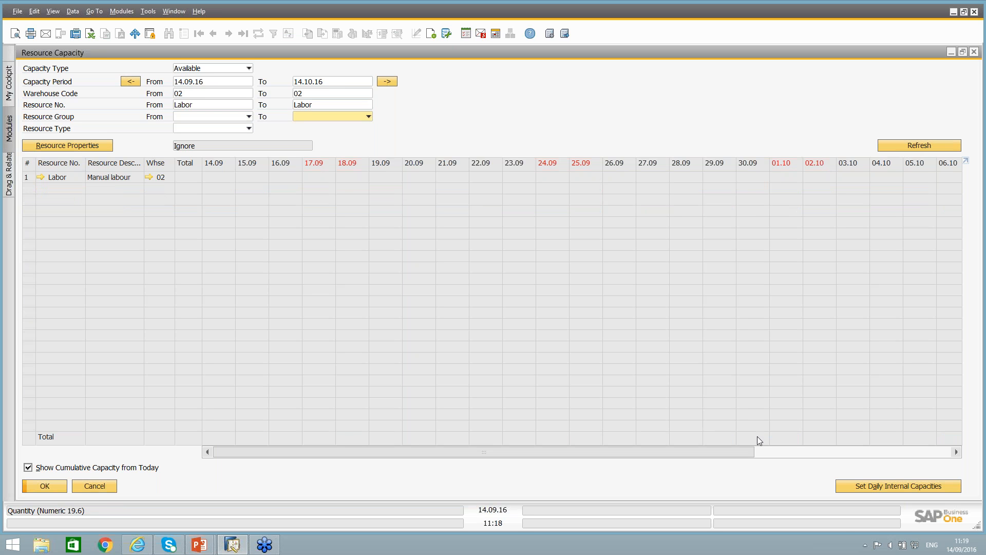
Update Labor's daily internal capacities in warehouse 02 for Monday to Friday from its planning data, and turn off the cumulative capacity display.
click(867, 488)
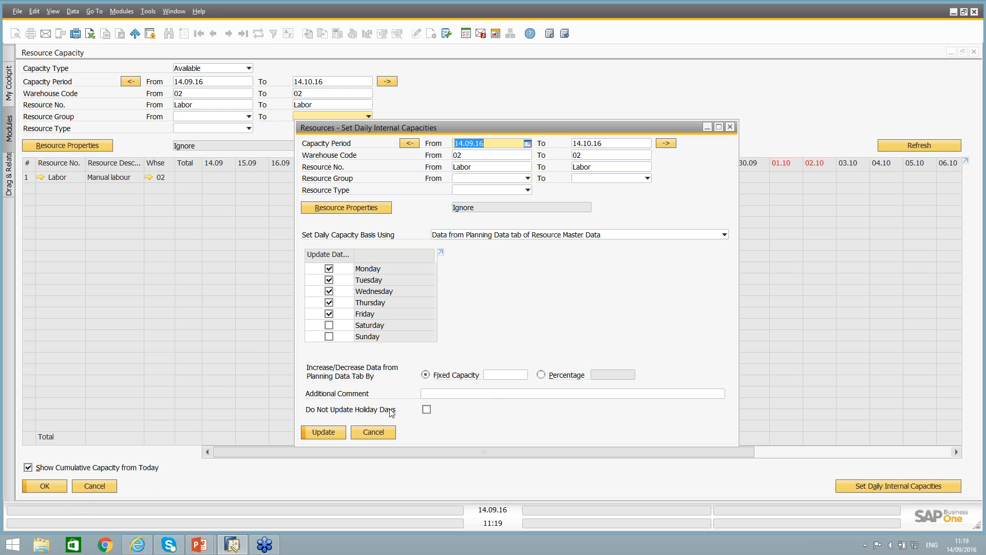
click(326, 434)
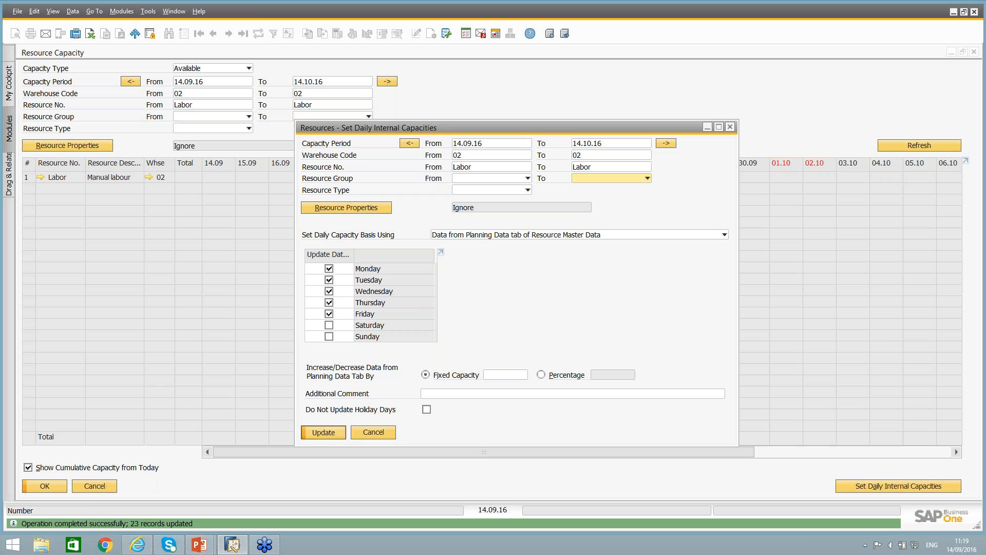
click(323, 432)
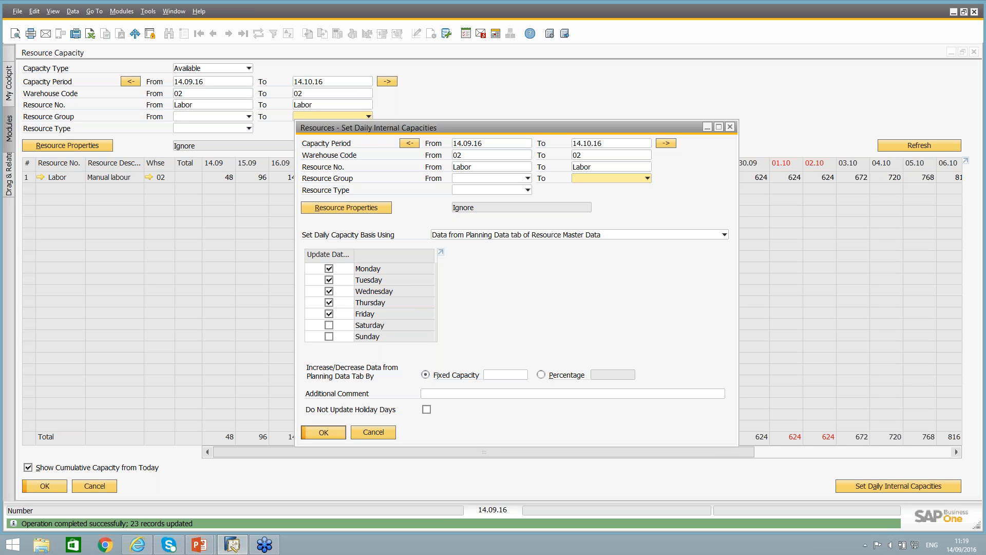
click(56, 469)
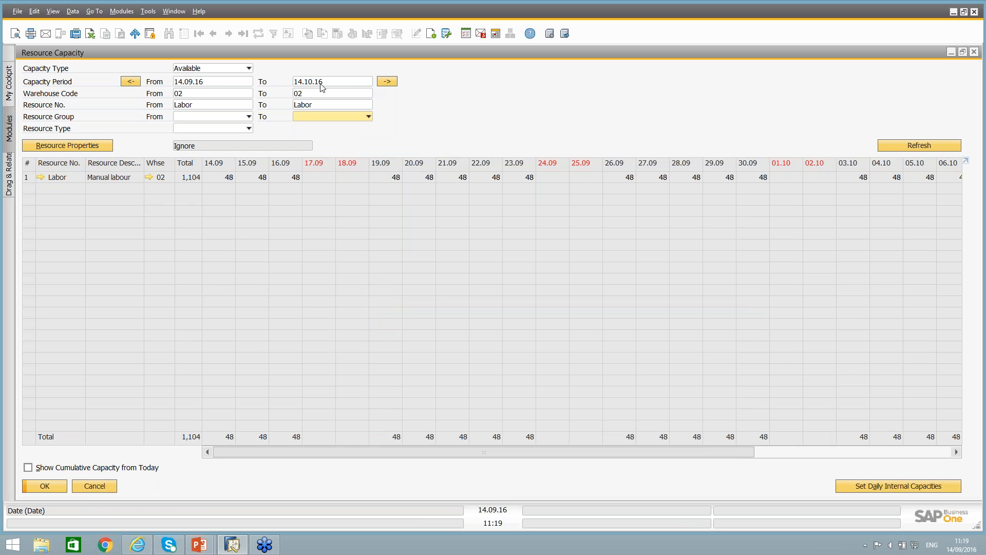
Examine the daily capacity factors and daily capacity in Labor's planning data, and close the resource master data and capacity windows.
click(39, 177)
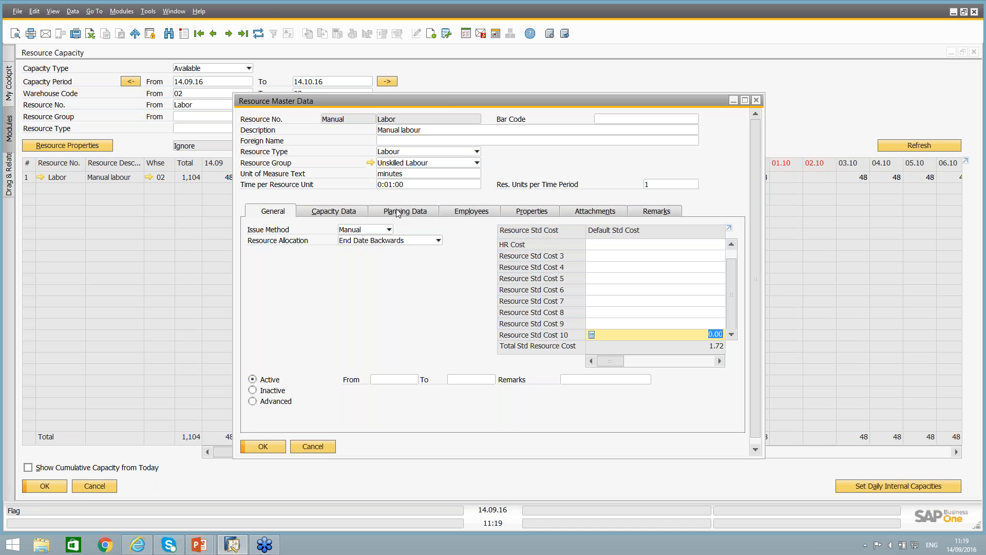
click(400, 211)
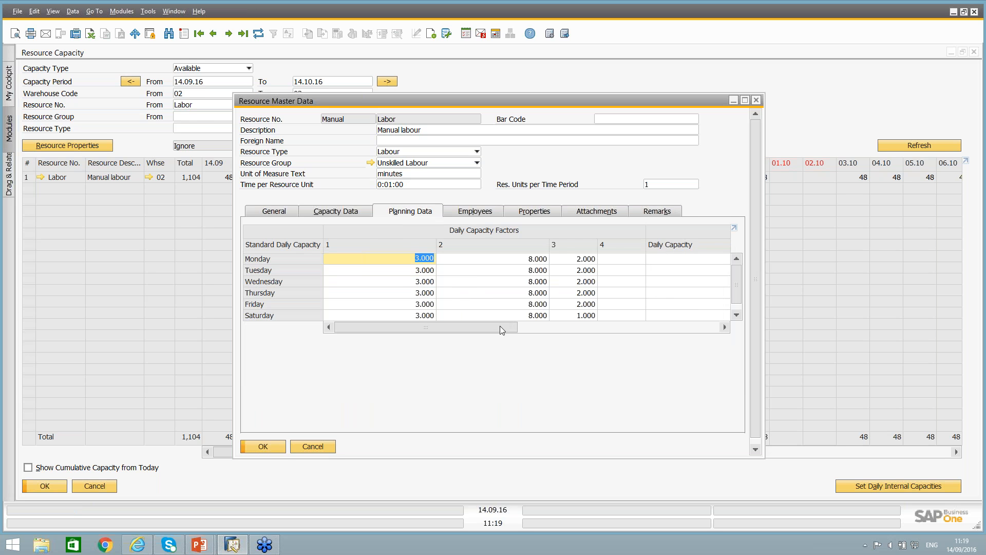
drag(501, 329, 591, 327)
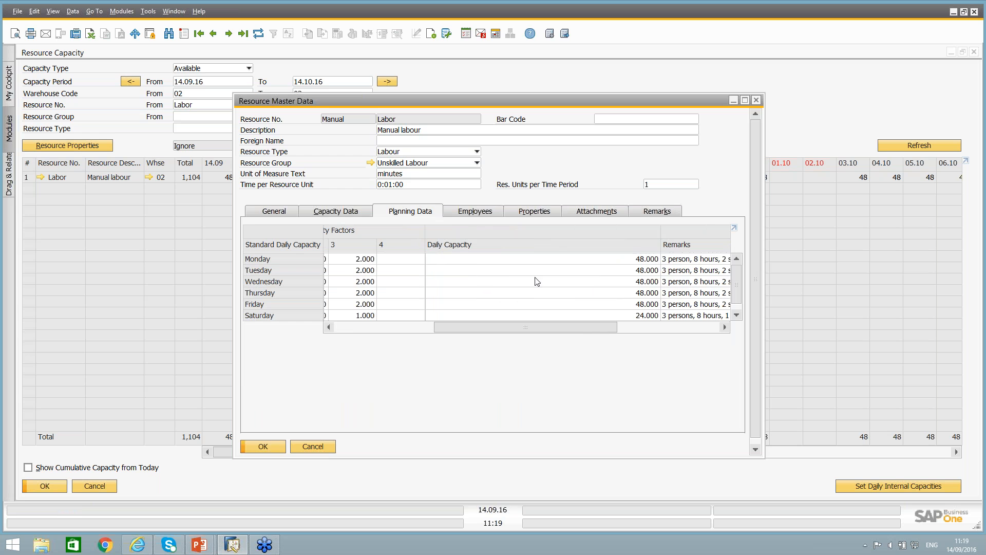
click(313, 446)
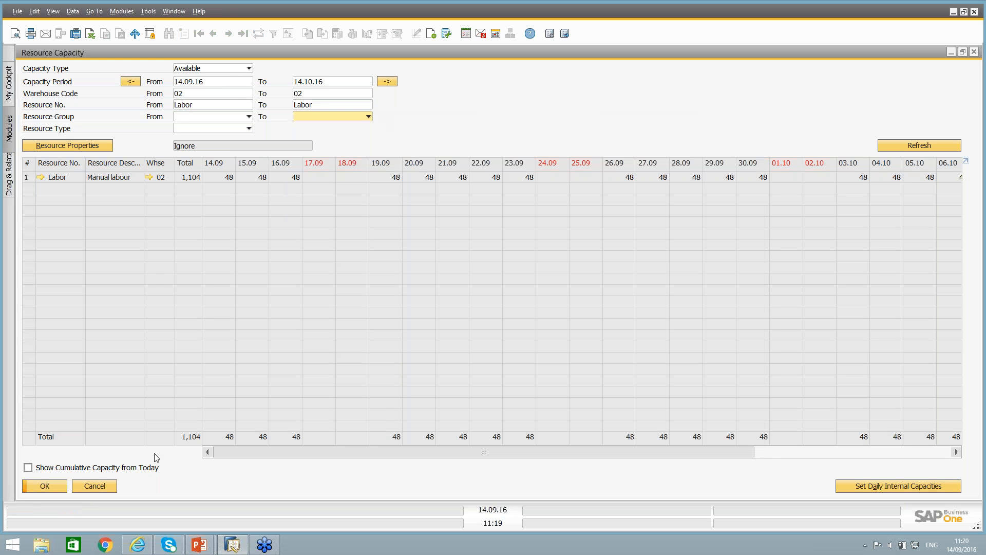
click(104, 489)
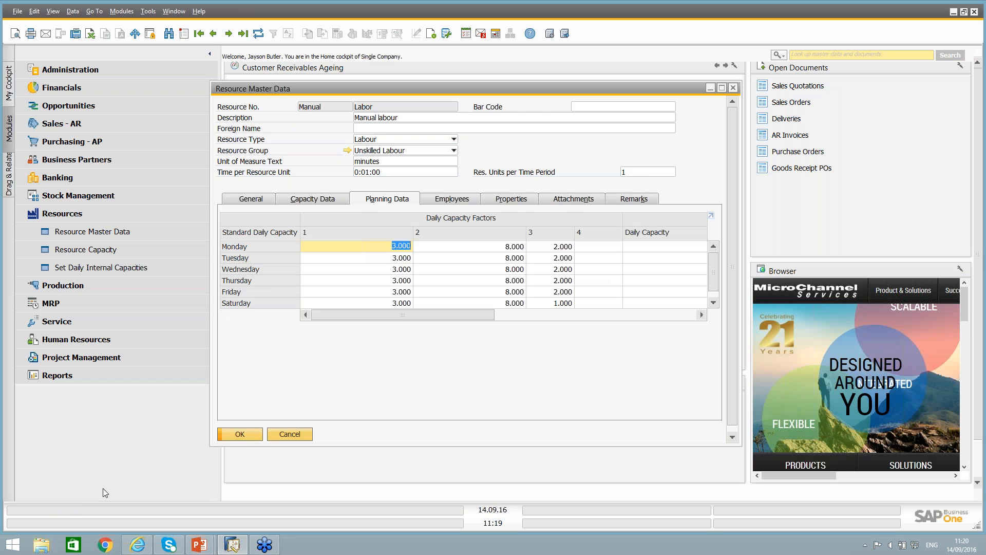
key(Escape)
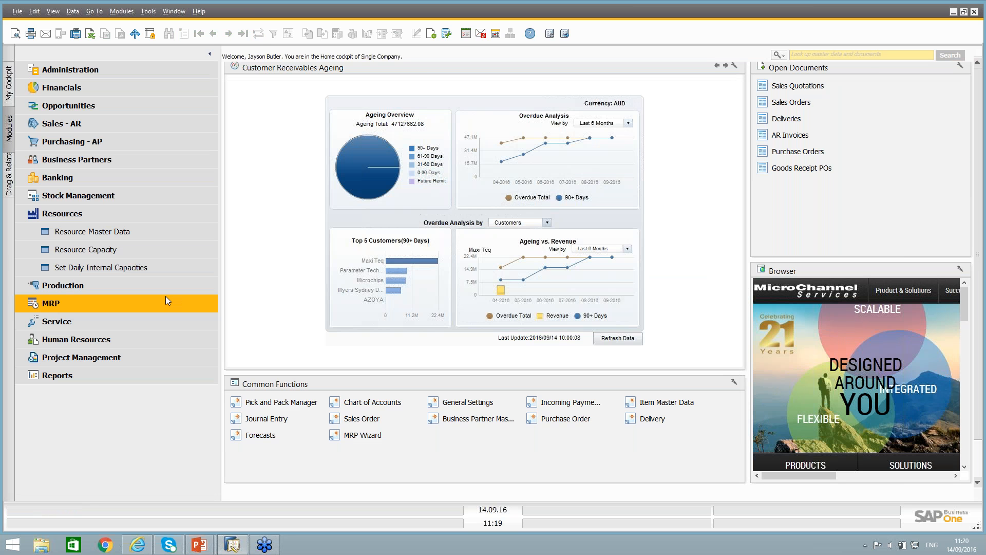
Review the selection criteria for setting daily internal capacities from the Resources module, and close the window without updating.
click(97, 267)
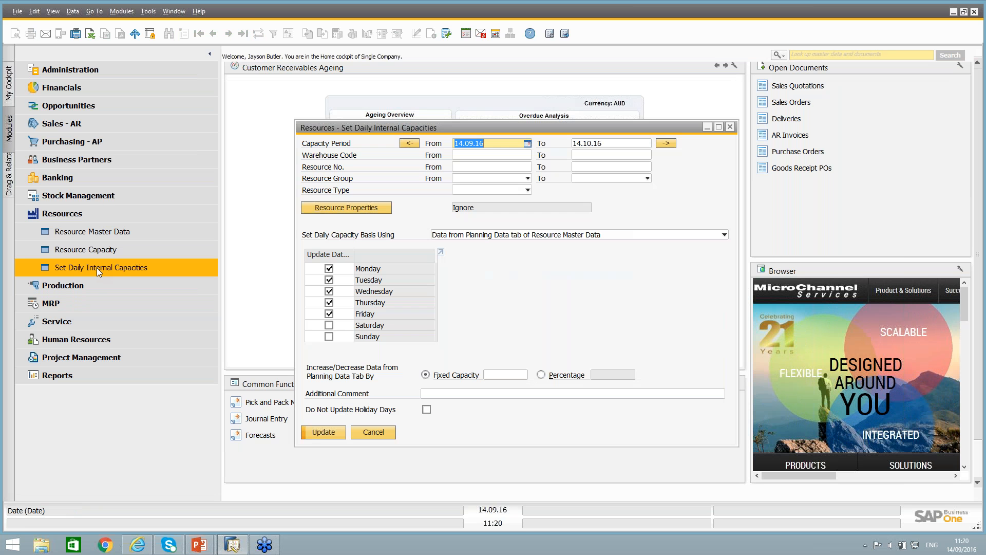
click(373, 432)
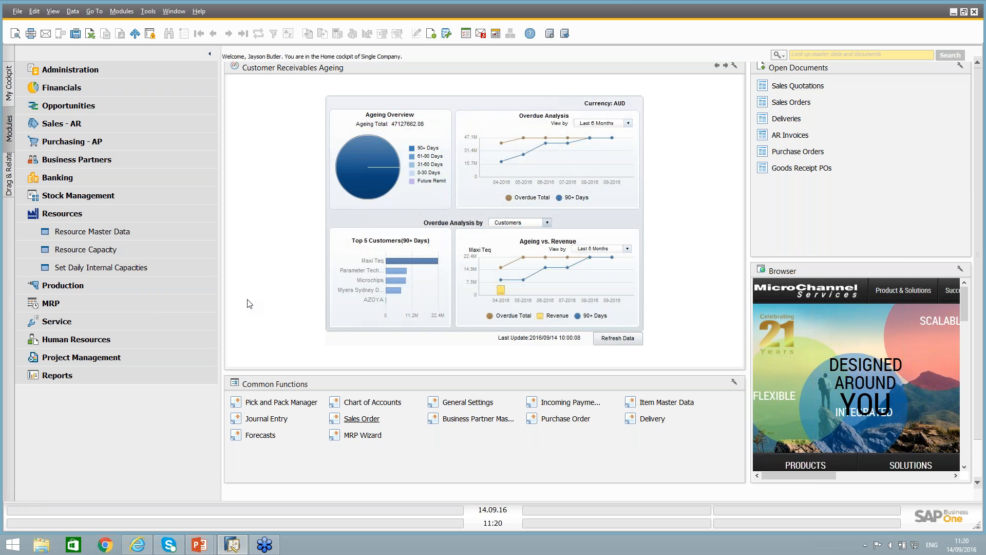
click(42, 217)
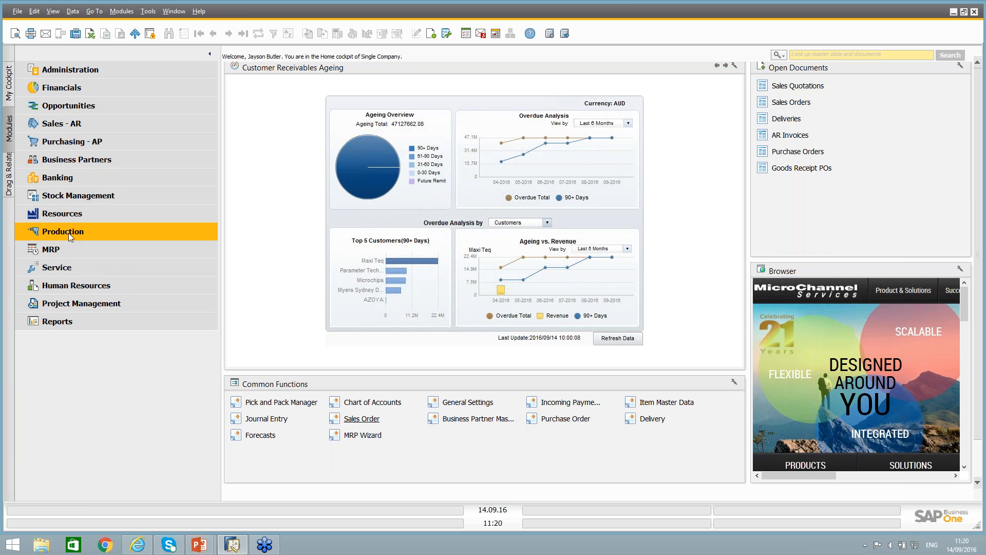
Open Bill of Materials from the Production module and review the available BOM types.
click(69, 233)
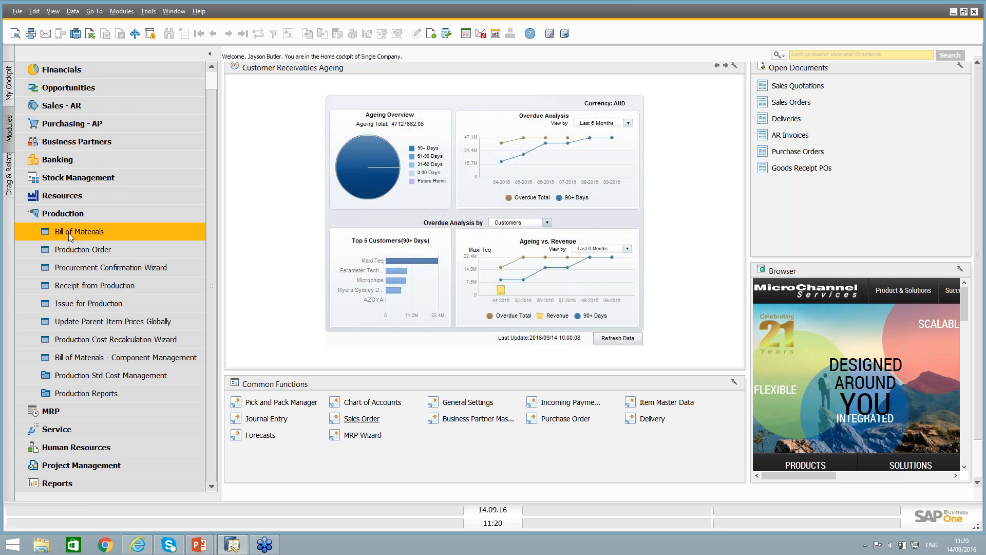
click(69, 232)
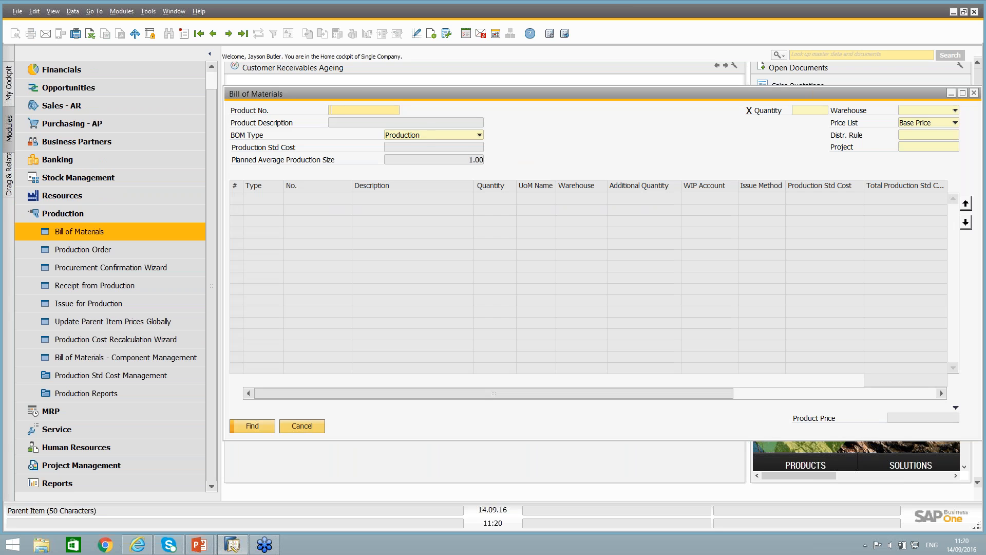
click(415, 139)
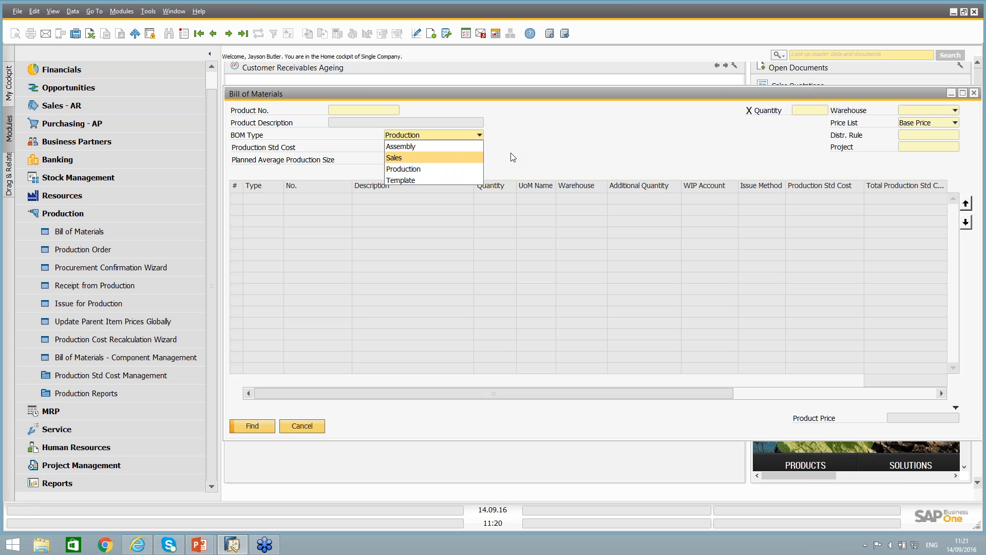
click(550, 133)
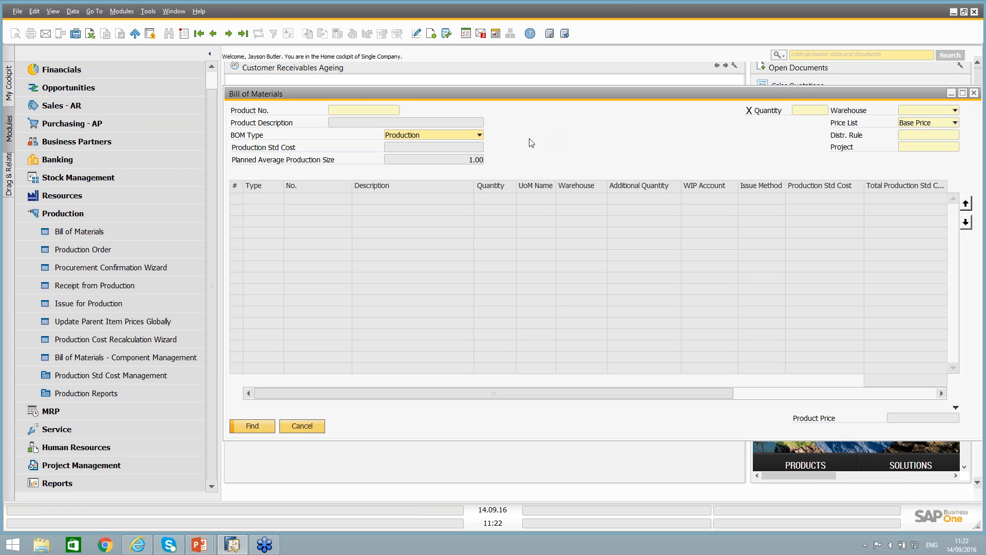
Find the bills of materials with BOM type Sales and open the first of the two SalesKit entries, SalesKit1.
click(447, 136)
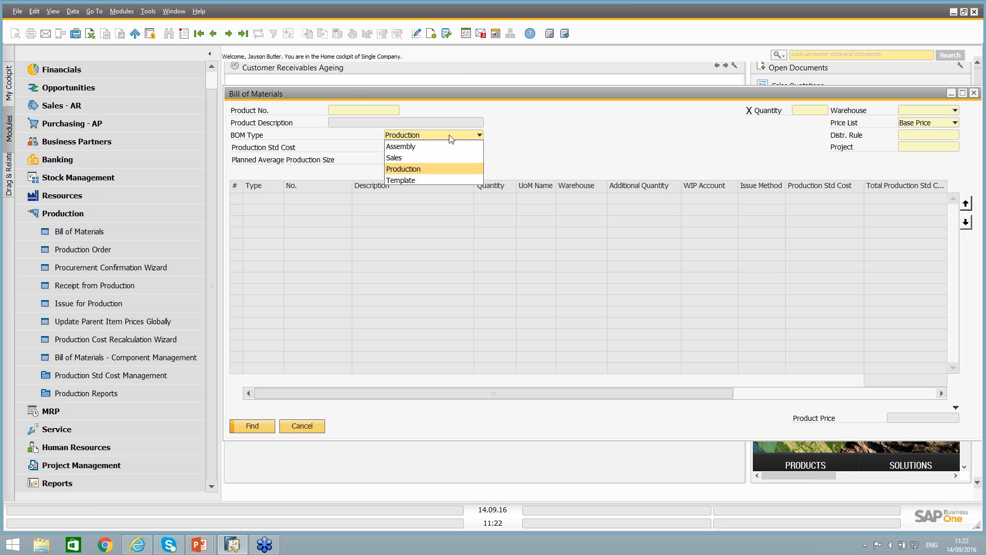
click(406, 155)
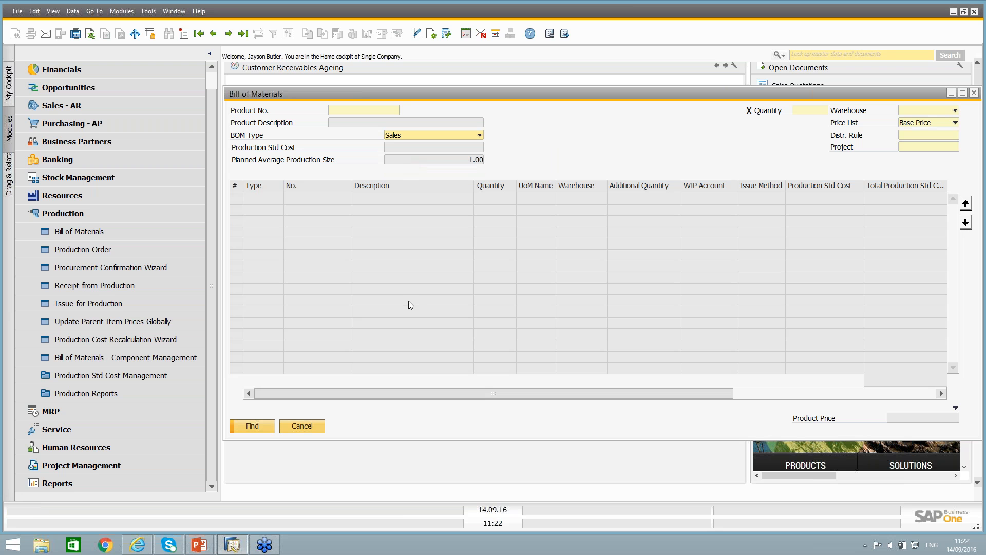
click(252, 426)
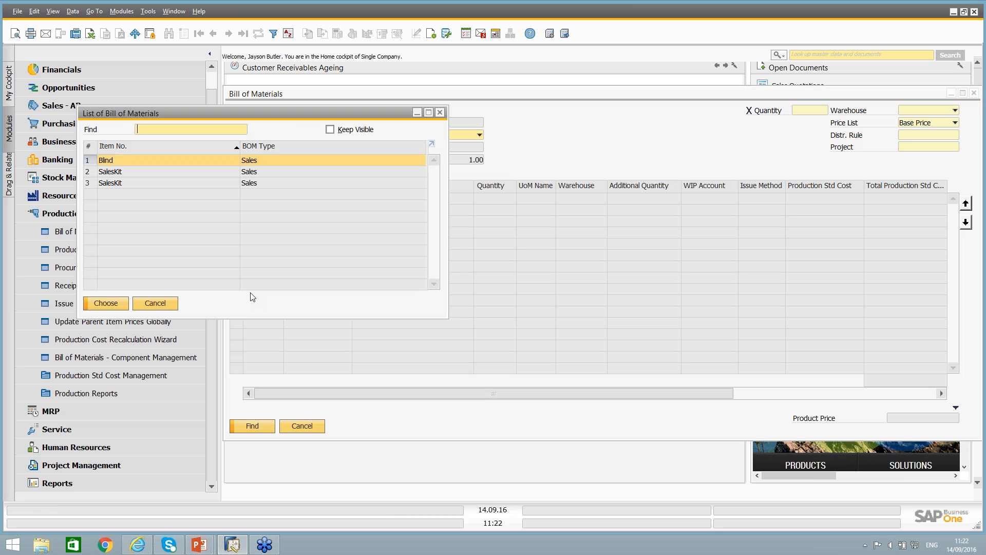
double_click(113, 184)
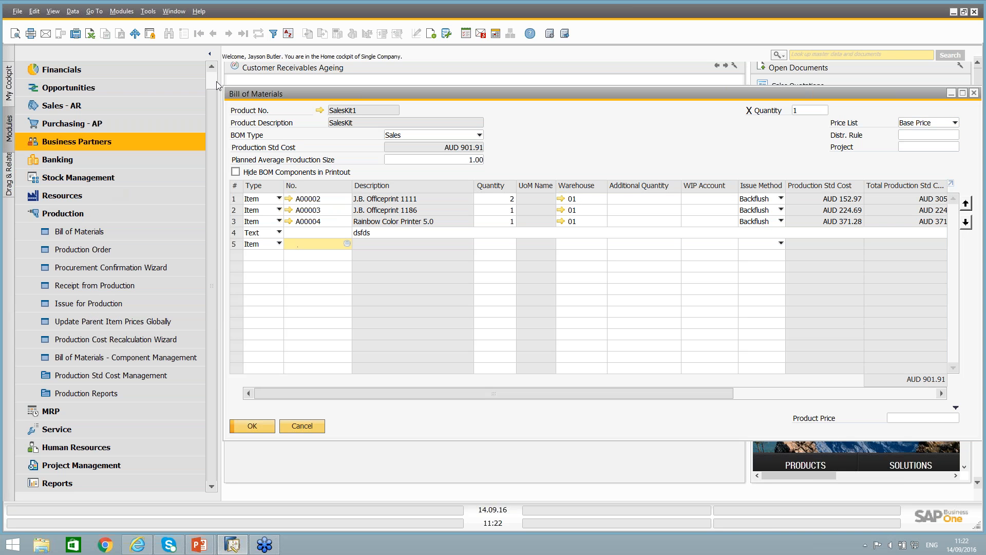
Compare the SalesKit1 sales BOM with the SalesKit2 assembly BOM in a maximized window, and return to SalesKit1 at the original window size.
double_click(266, 94)
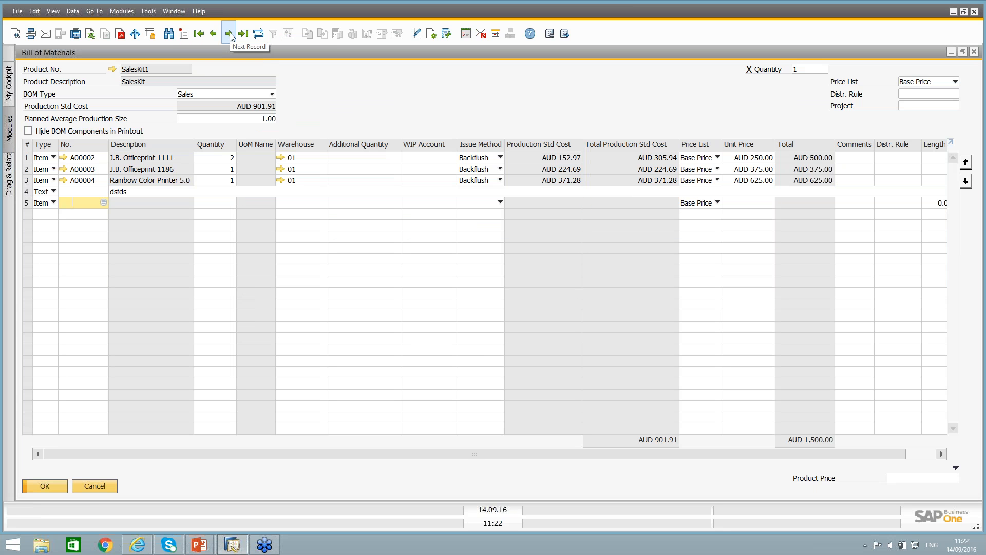
click(230, 33)
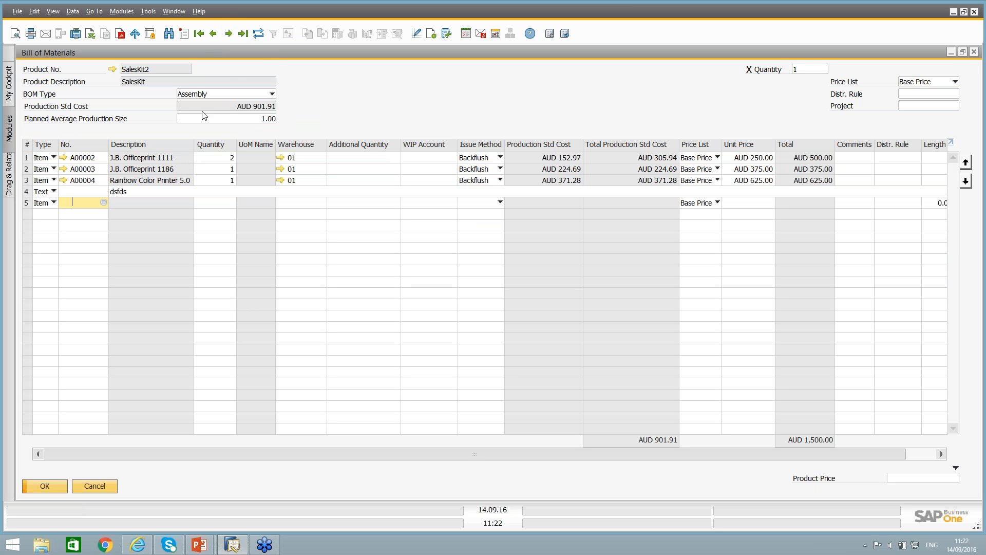
click(214, 34)
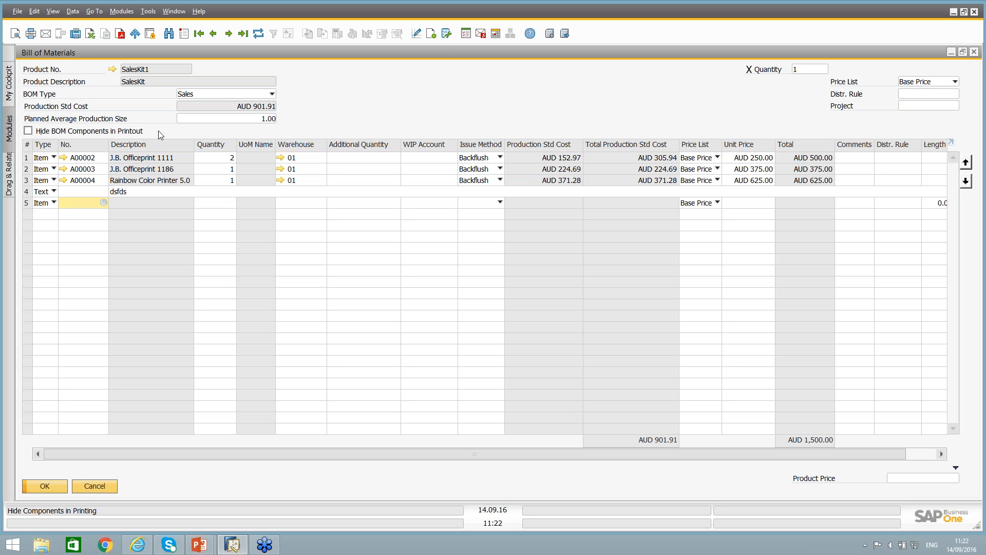
double_click(142, 53)
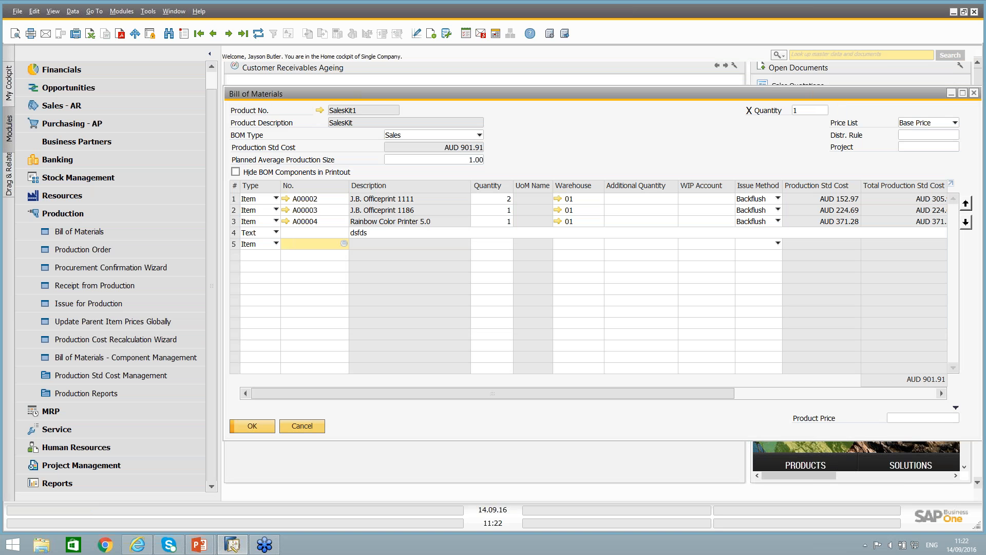
Open a new sales order from the Sales - AR module for the customer Myers Sydney DC.
click(68, 110)
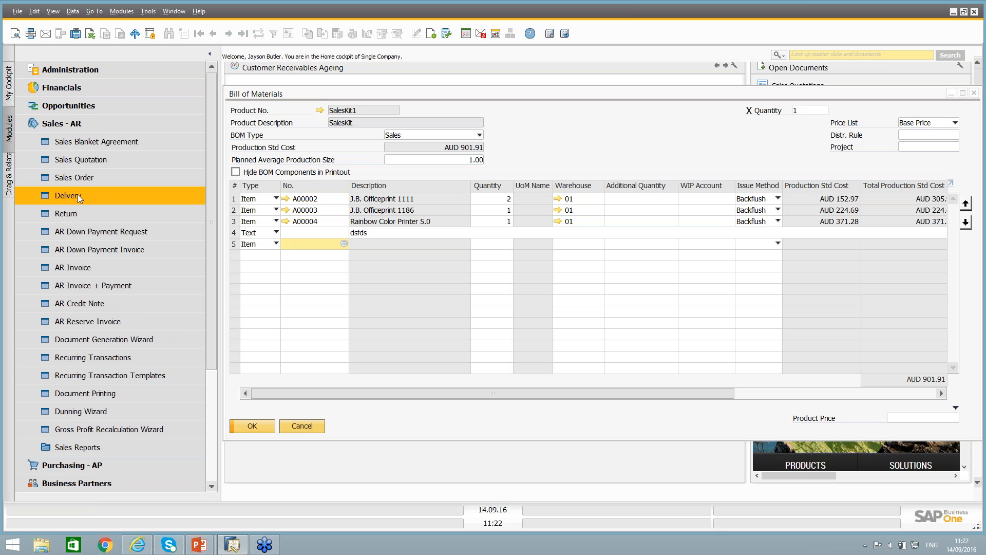
click(79, 179)
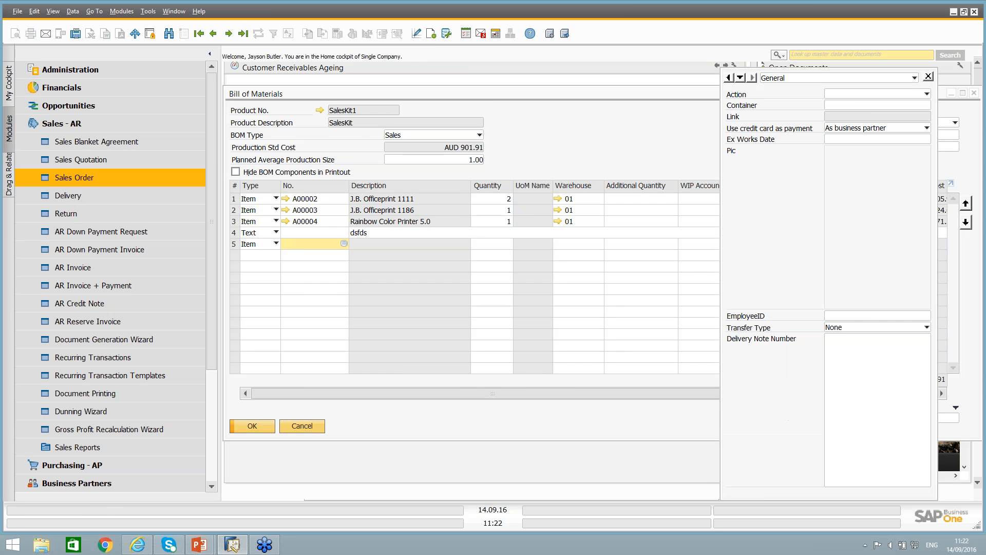
key(Tab)
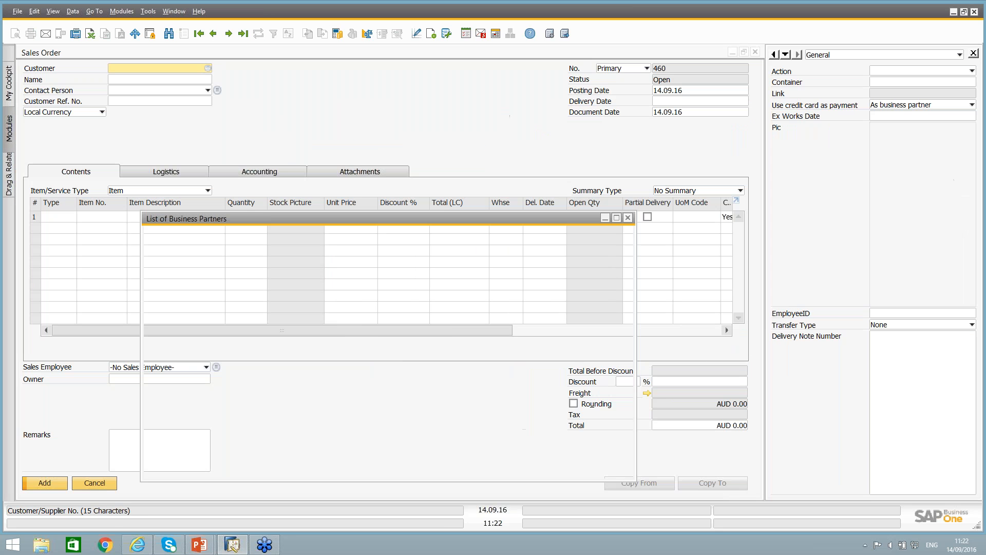
double_click(252, 290)
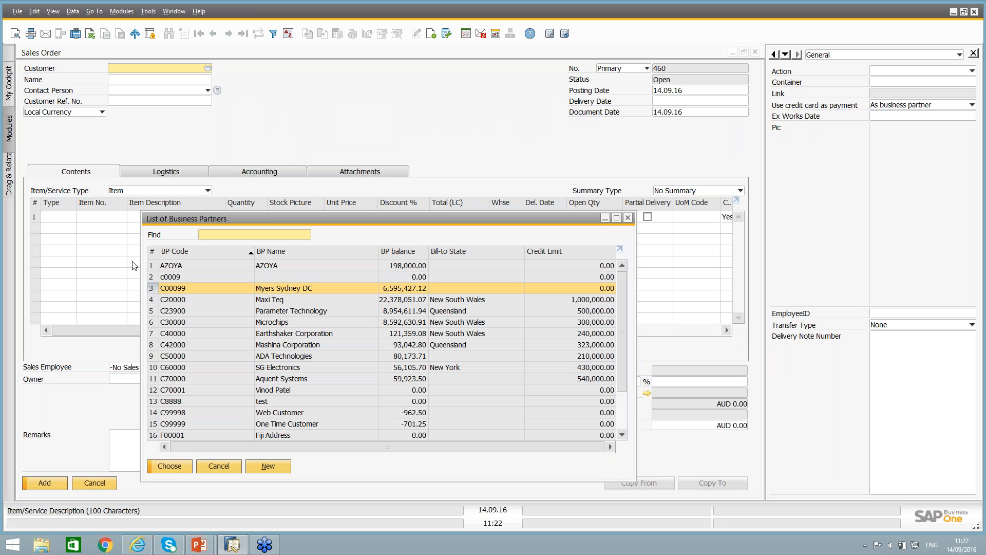
Find items starting with "sa" and add SalesKit2 to the first row of the sales order.
click(85, 217)
key(Tab)
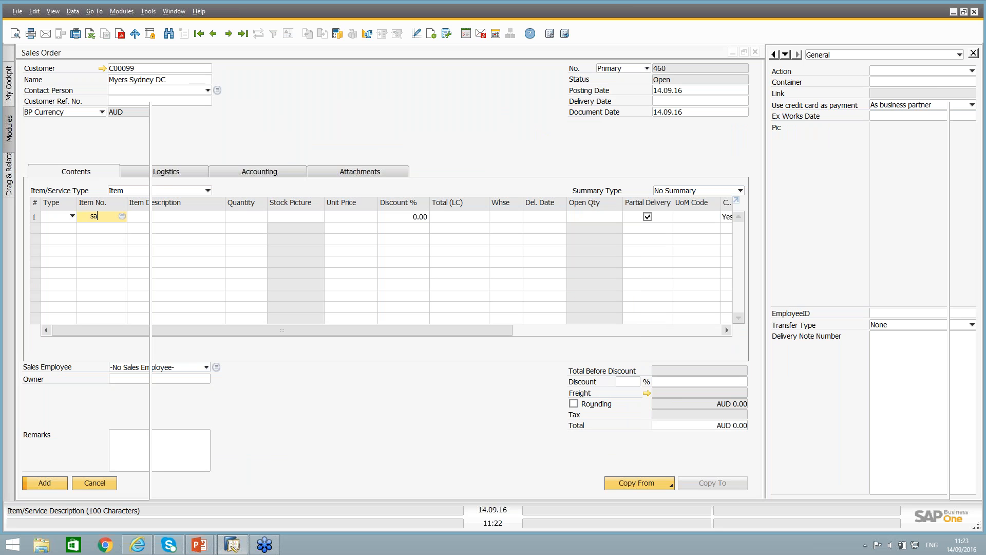
click(200, 166)
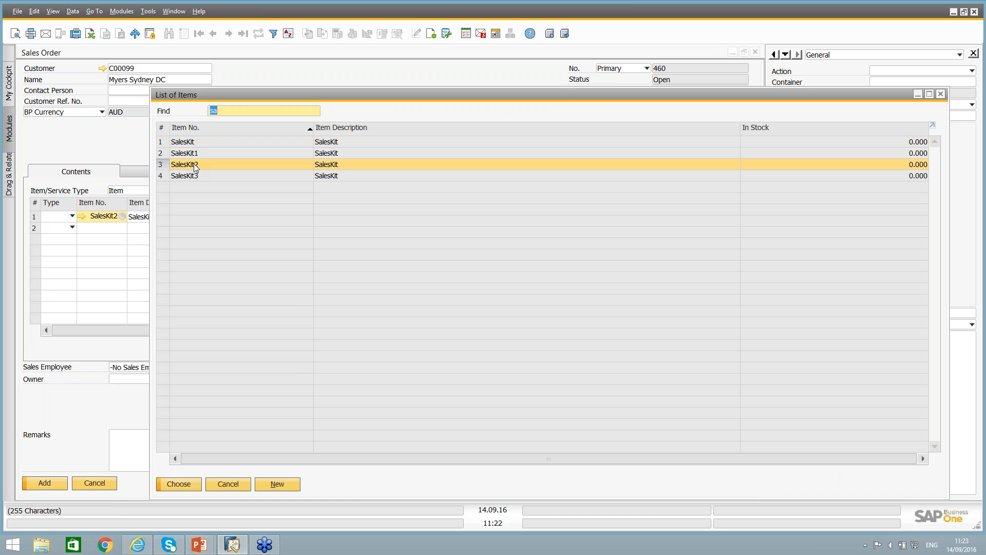
double_click(195, 164)
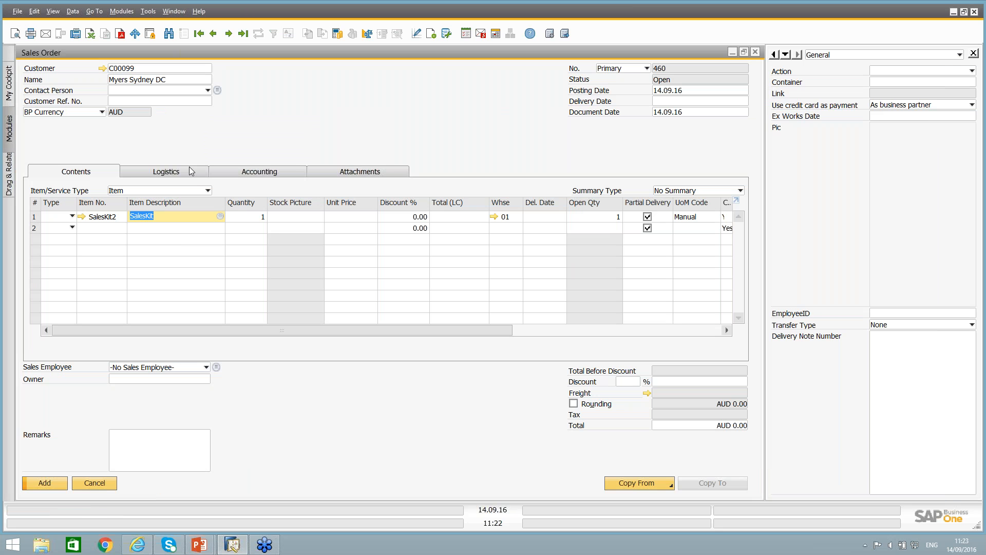
Look up items starting with "sales" and add SalesKit1 to the second row of the sales order.
click(103, 227)
text(s)
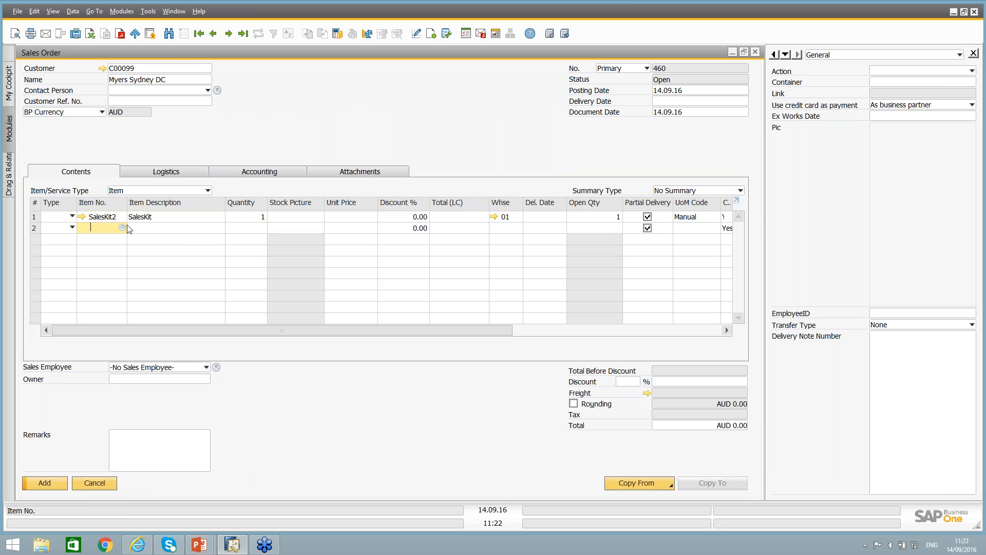
text(ales)
key(Tab)
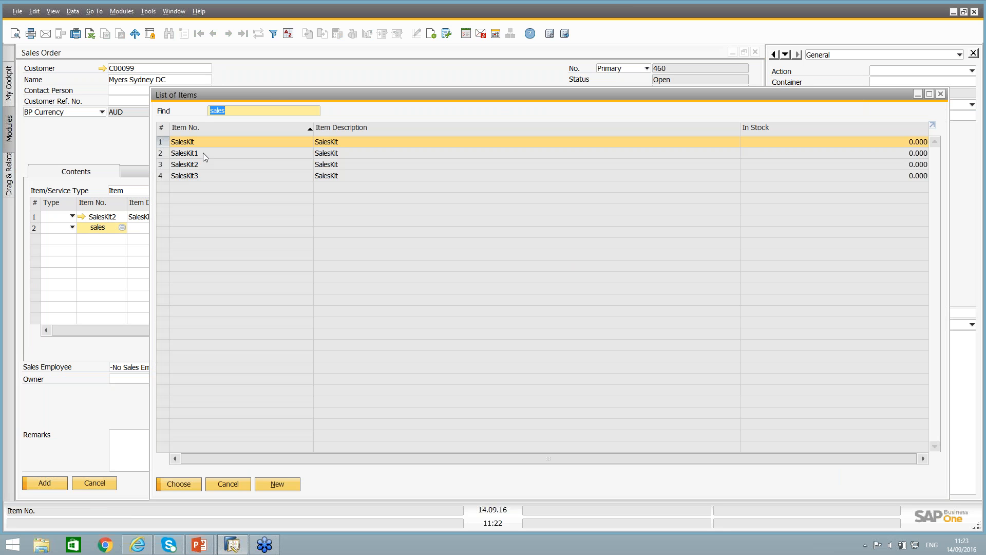
click(202, 153)
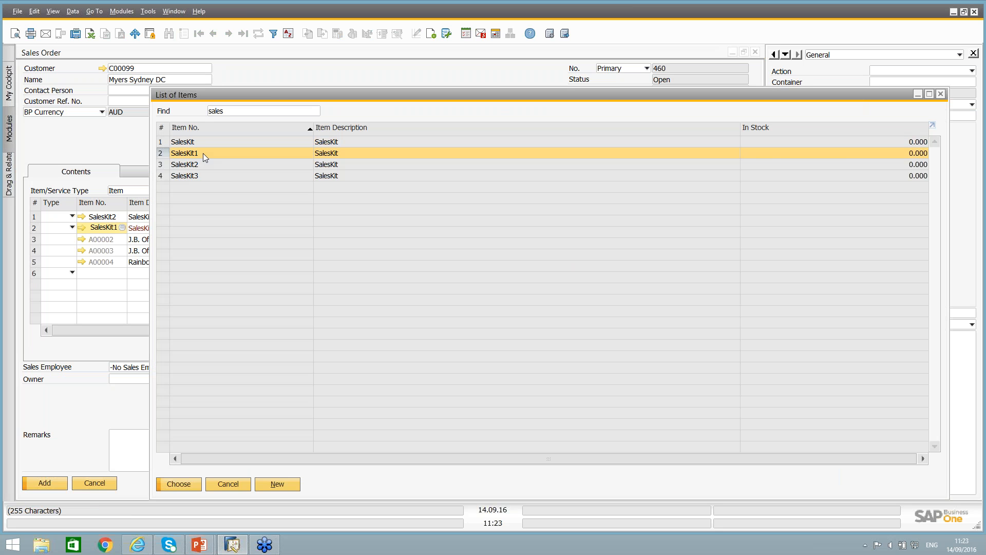
double_click(202, 153)
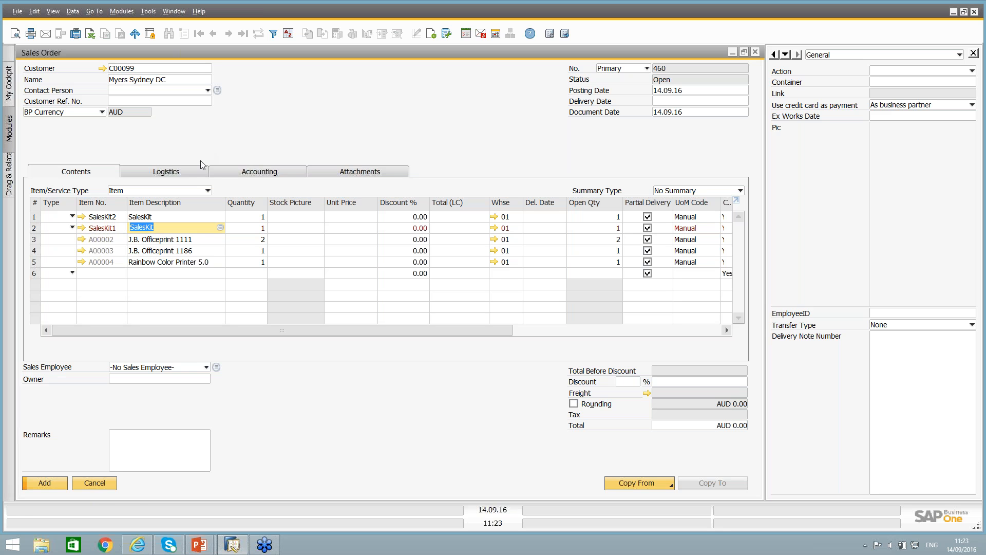
Examine the component rows under SalesKit1 in the sales order, and check its sales bill of materials before closing it.
click(117, 229)
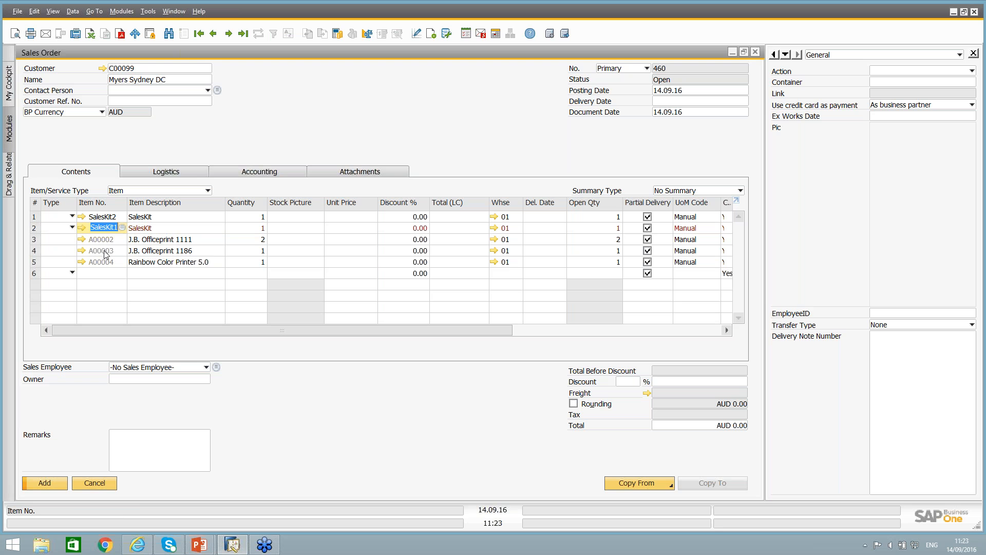
click(155, 243)
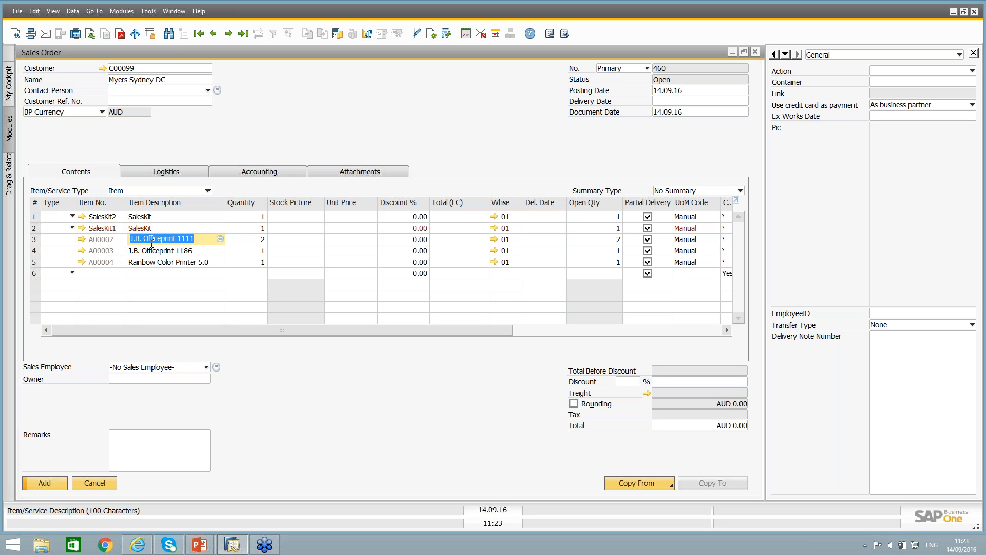
key(Down)
key(Down)
click(154, 252)
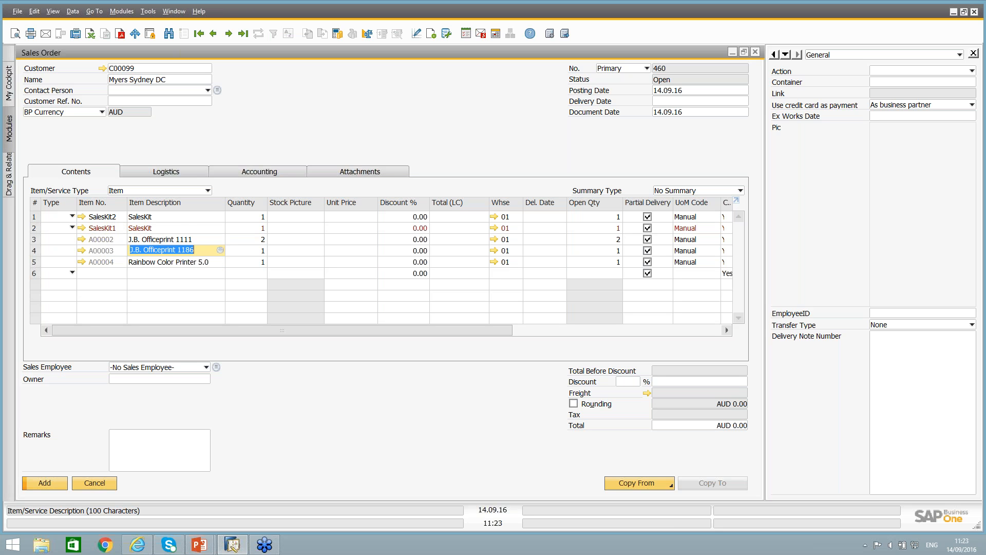
click(155, 238)
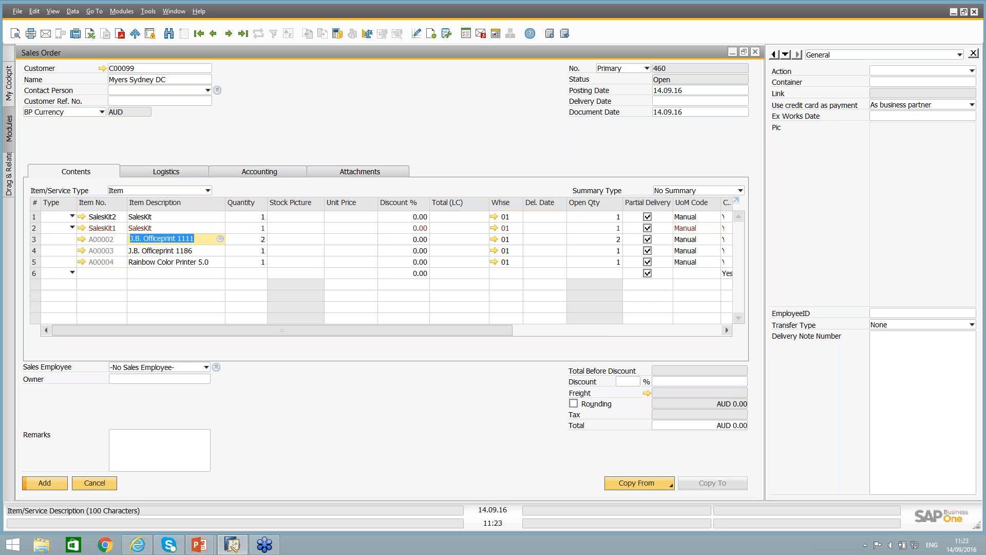
click(81, 239)
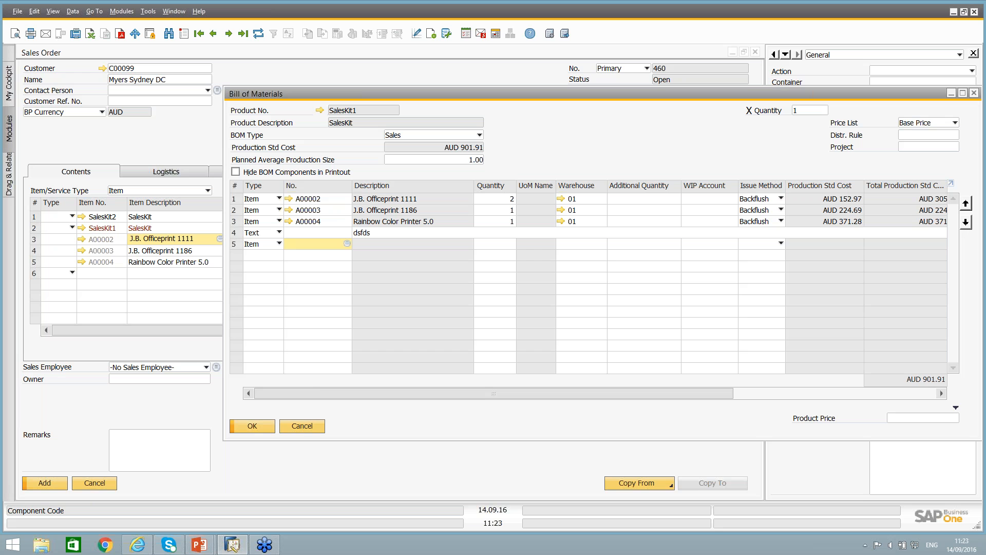
click(303, 426)
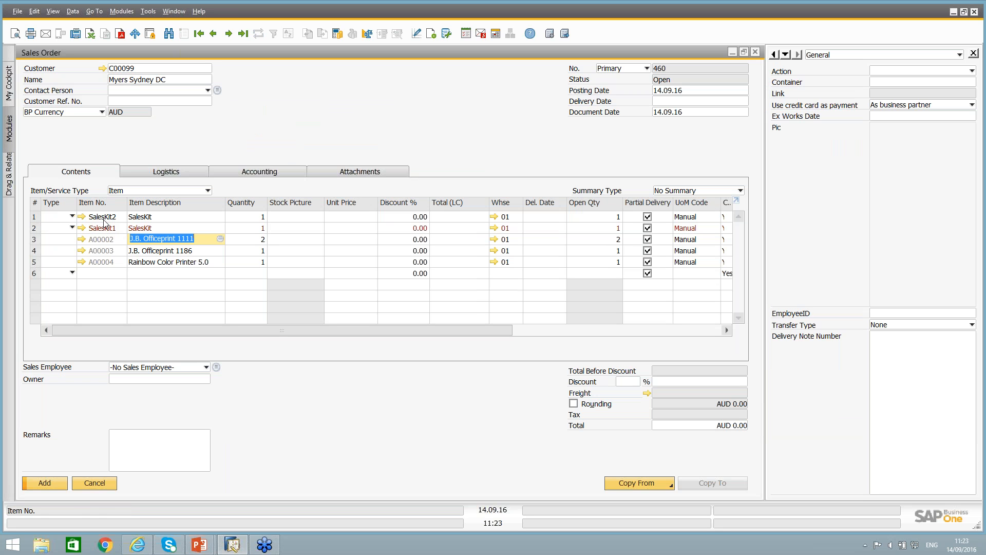
Copy the product number from the SalesKit3 template bill of materials and add that item in row 6 of the sales order.
click(103, 274)
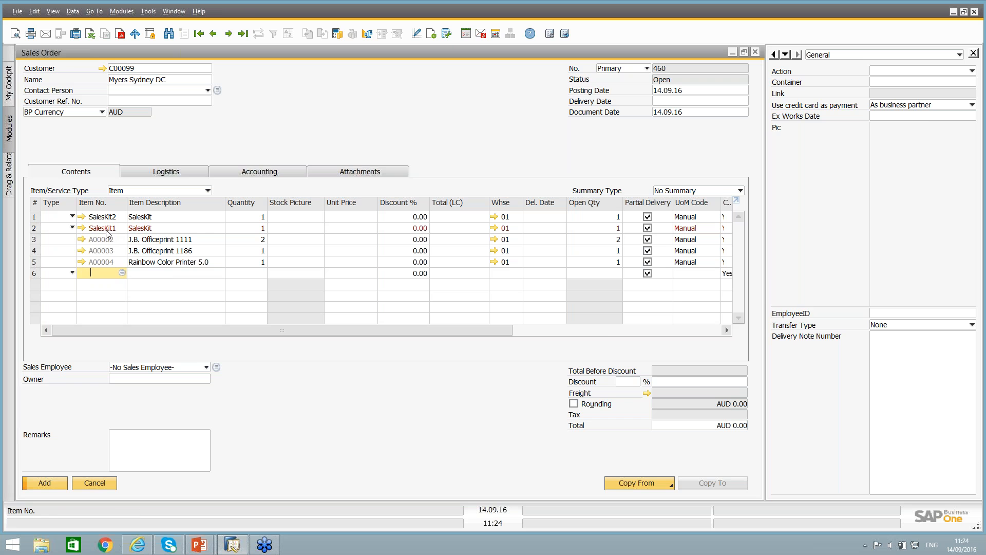
click(82, 216)
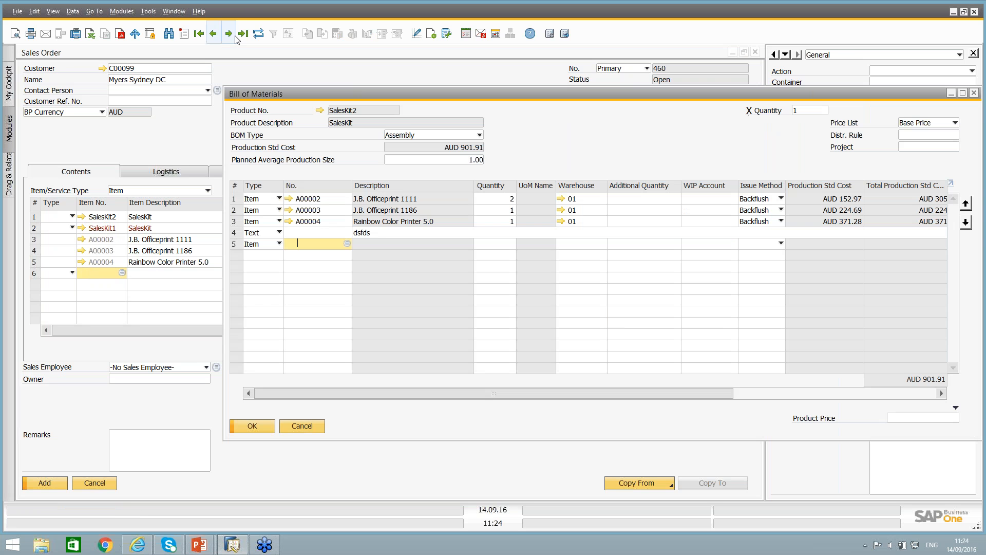
right_click(349, 112)
click(368, 122)
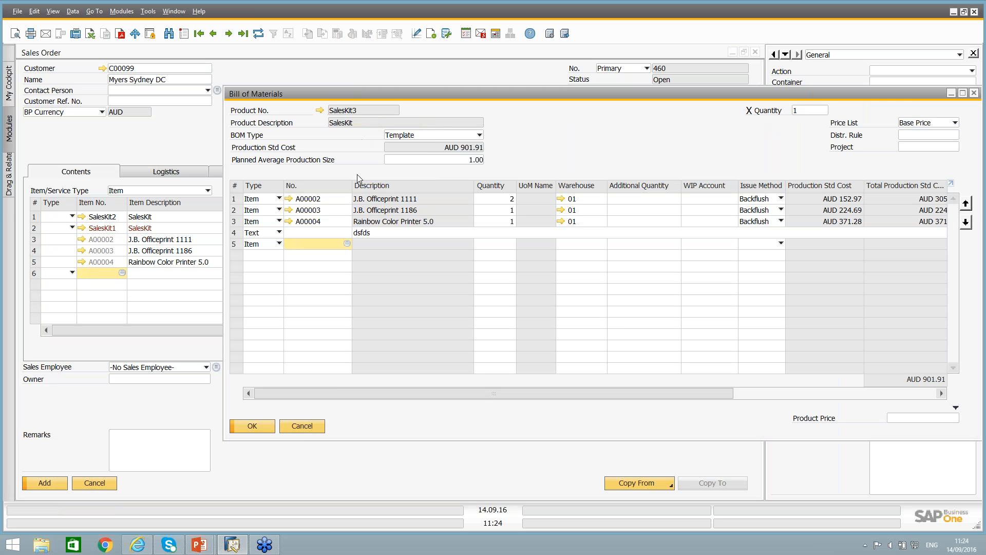
click(308, 427)
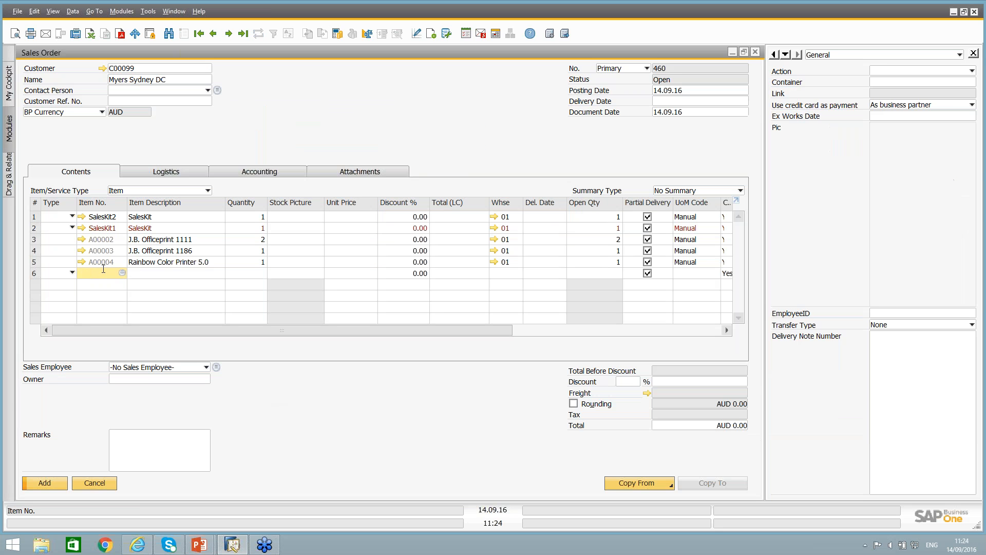
key(ctrl+v)
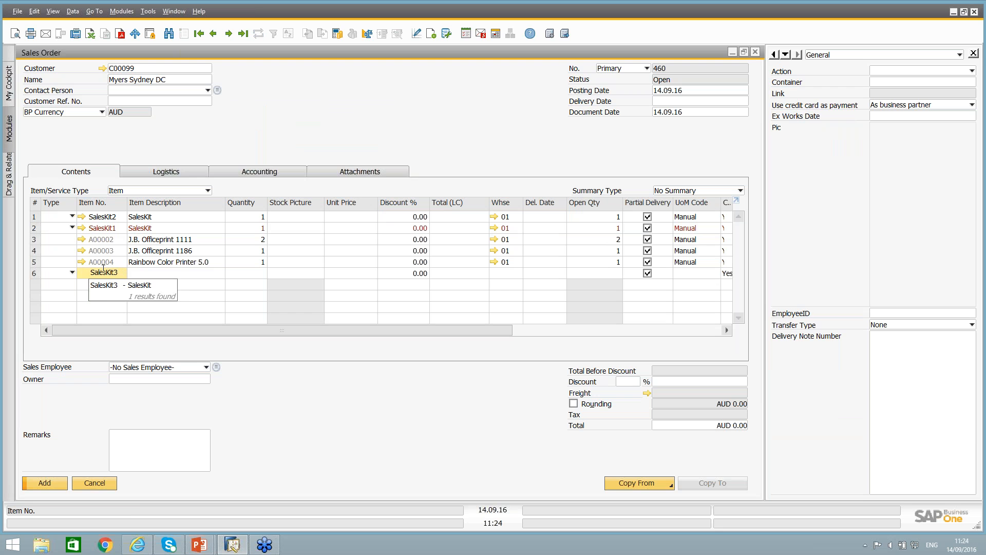
key(Tab)
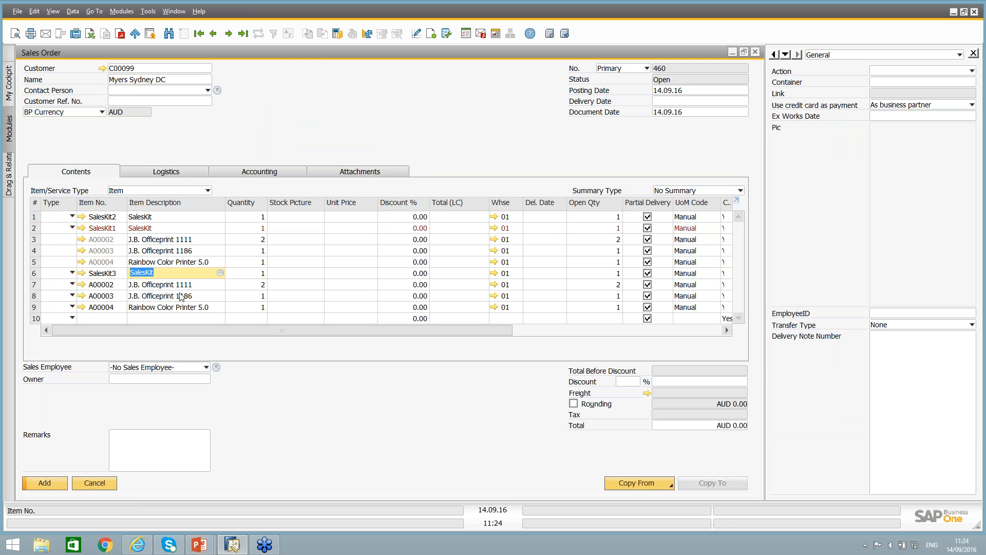
Delete only the SalesKit3 parent row from the sales order, and discard the order without adding it.
right_click(156, 307)
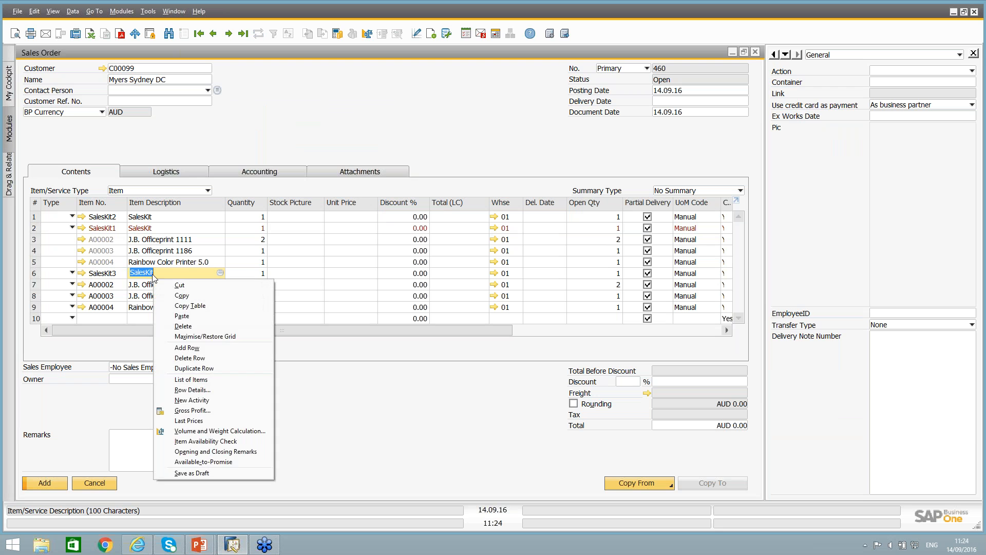
click(149, 284)
right_click(148, 273)
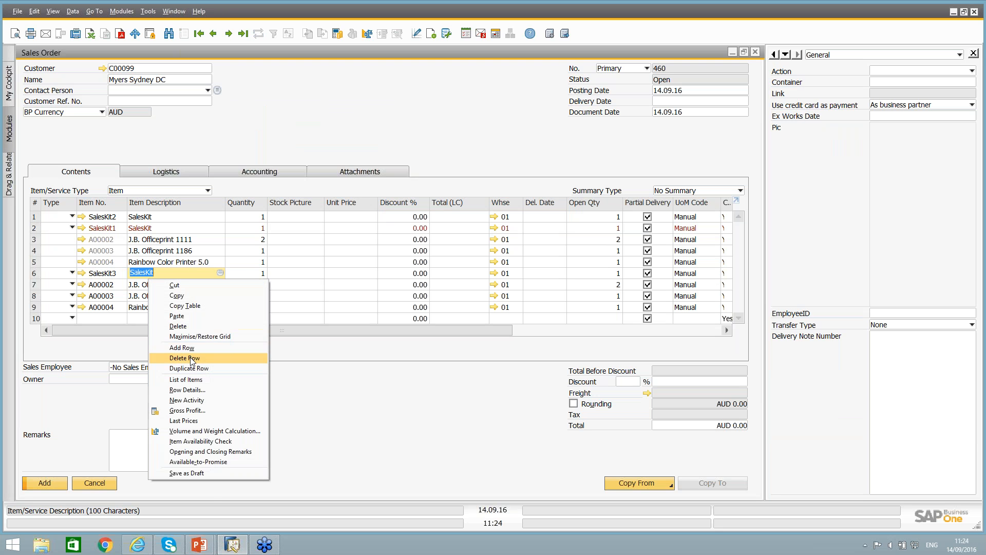
click(174, 358)
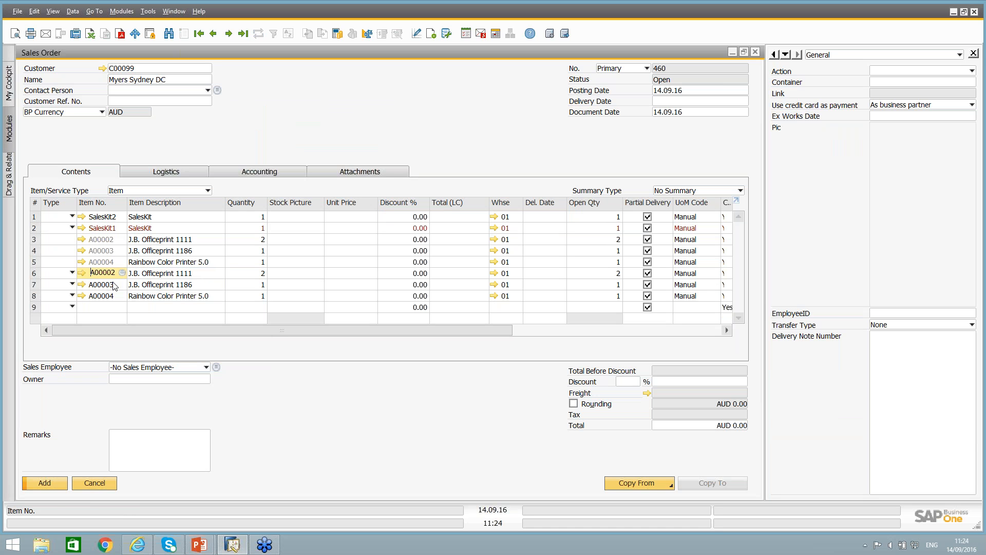
click(112, 482)
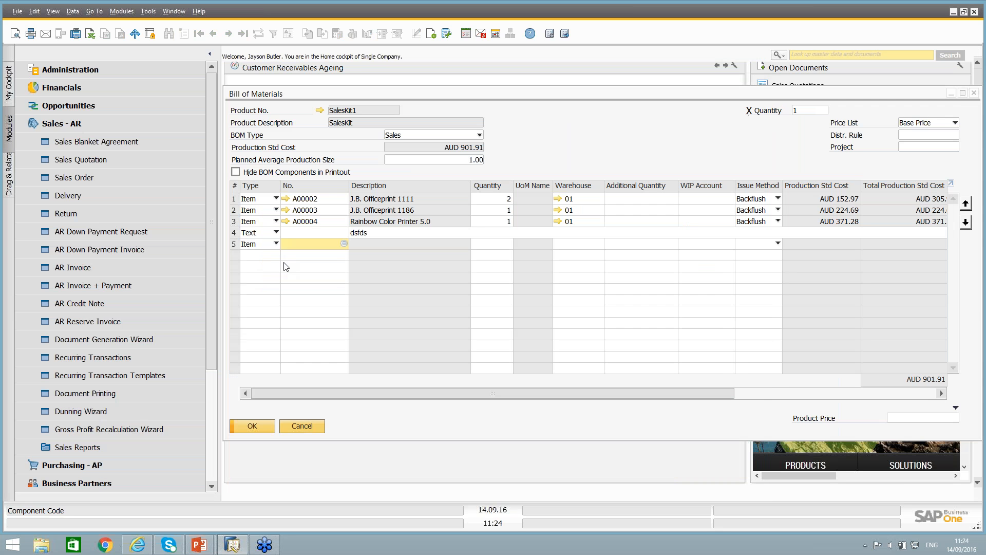
Find the bills of materials with BOM type Production and open the one for LeMon 4029 Printer.
click(291, 95)
drag(298, 93, 248, 79)
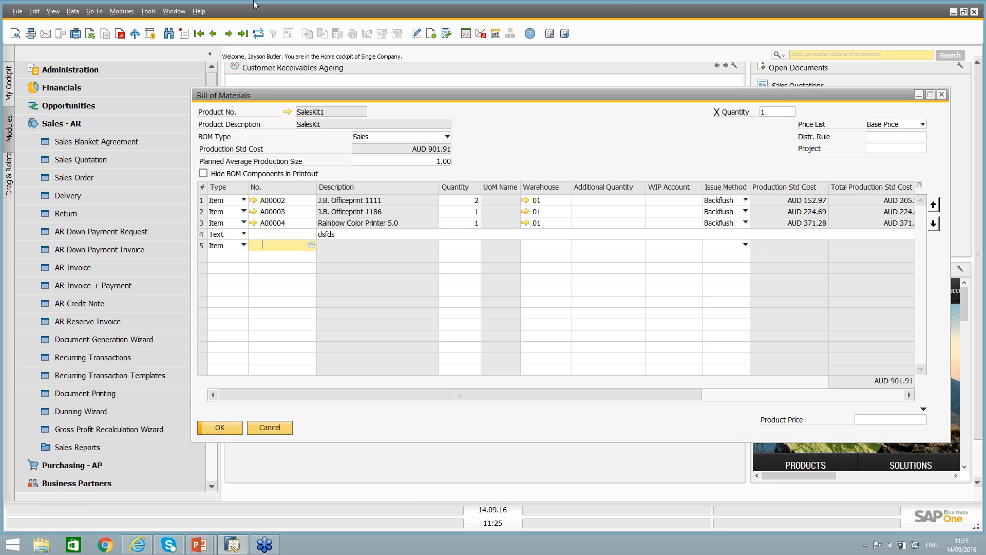
click(163, 35)
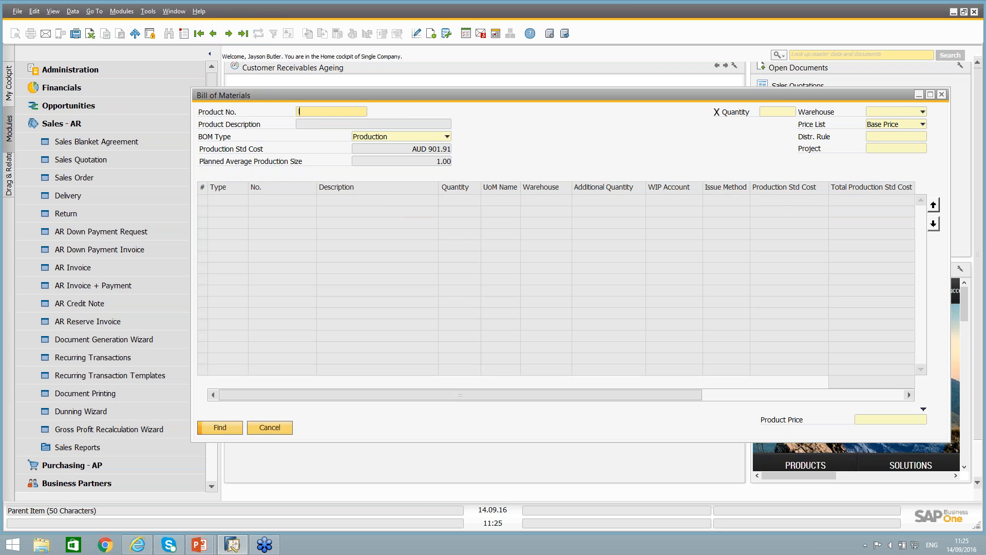
text(*)
key(Tab)
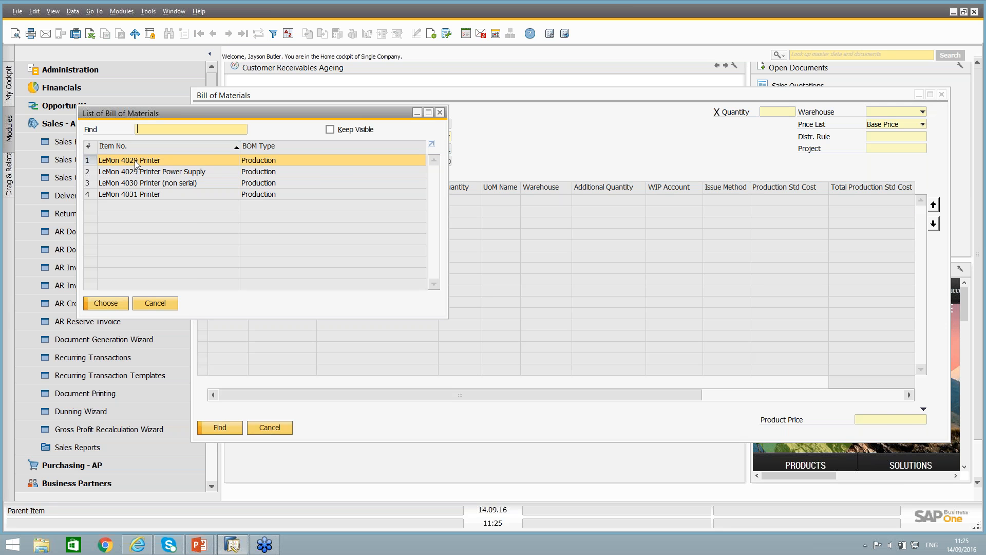
double_click(134, 160)
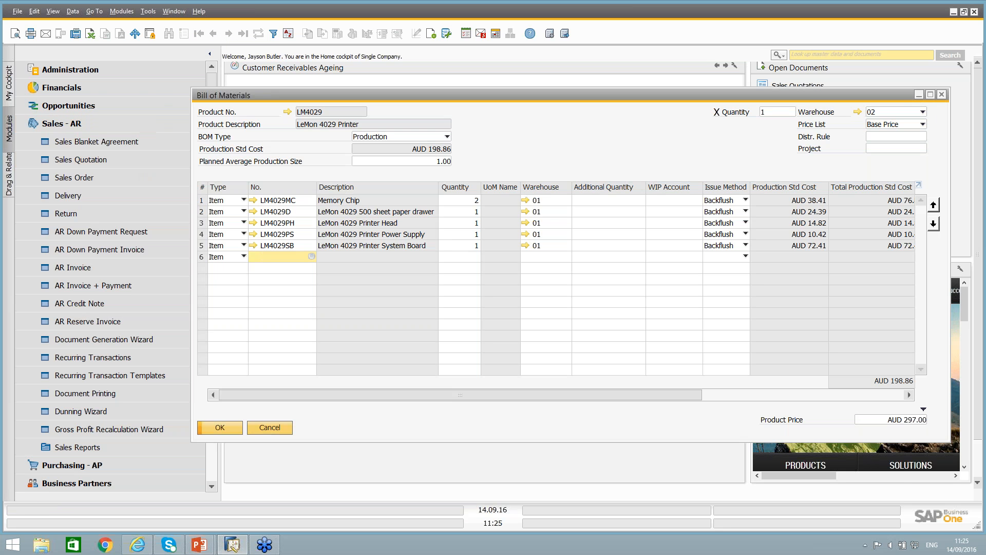
Go to the LM4030 bill of materials in a maximized window and widen its Type column to show the full type names.
double_click(248, 97)
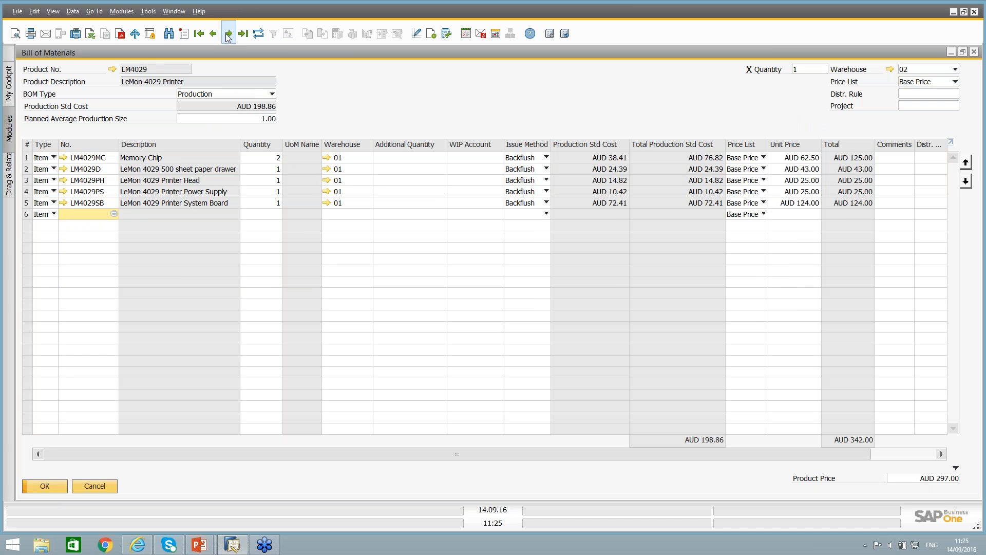
click(229, 34)
click(229, 34)
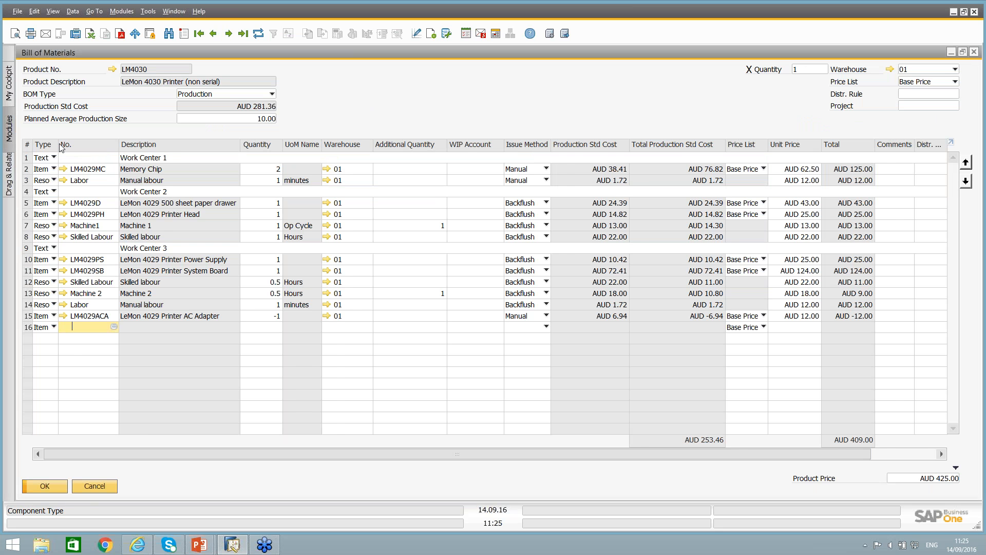
drag(60, 147, 73, 147)
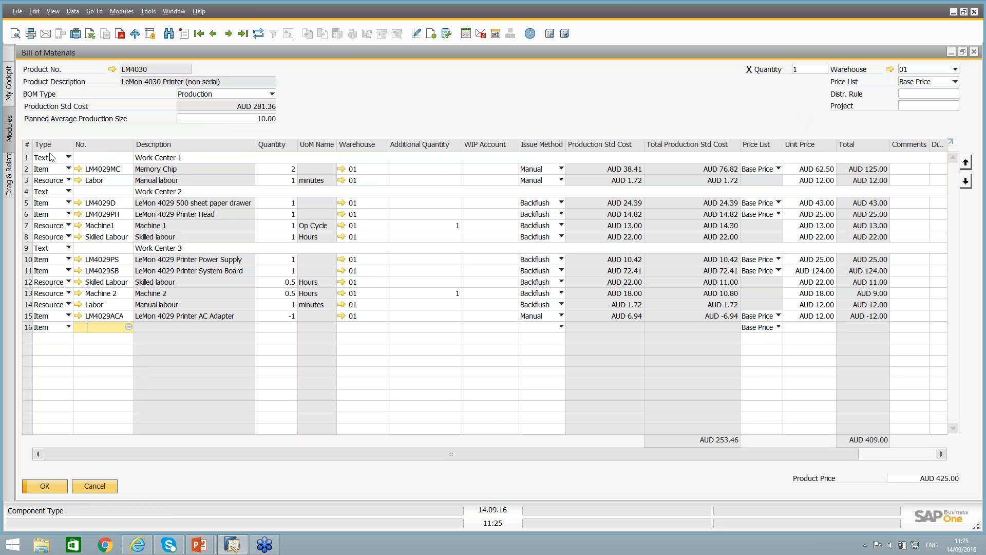
Review the component types available for a row of the LM4030 bill of materials, and examine the LM4029MC and Labor rows under Work Center 1.
click(60, 158)
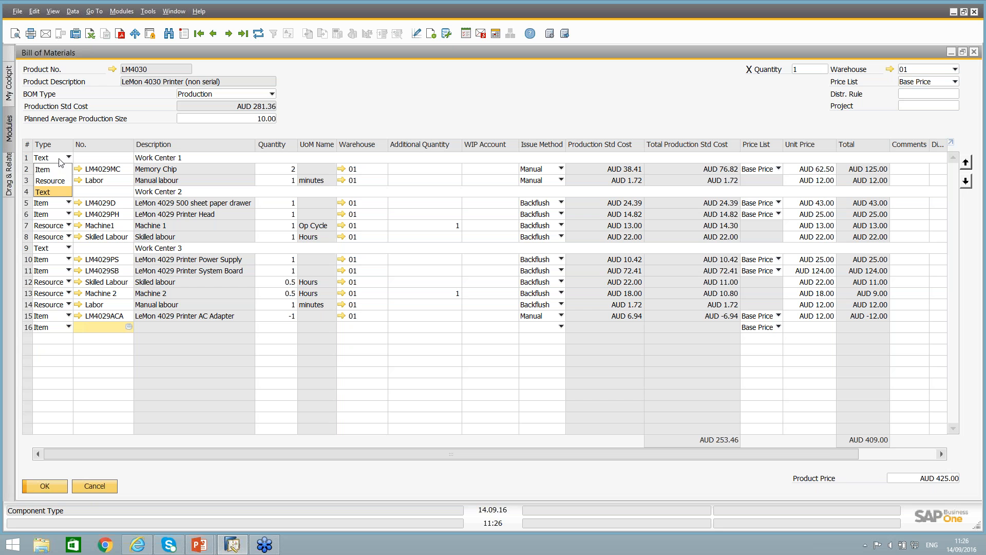
click(61, 162)
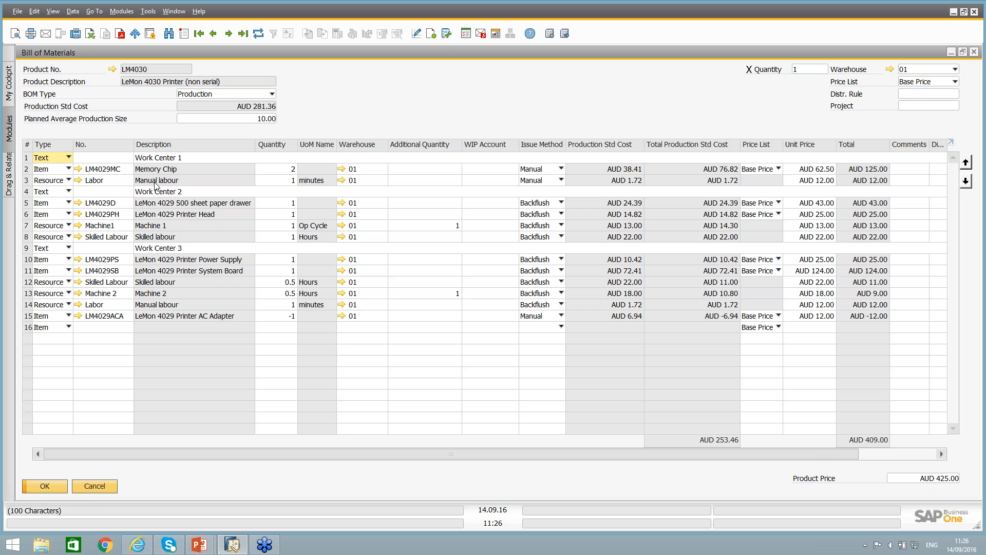
click(62, 181)
click(61, 181)
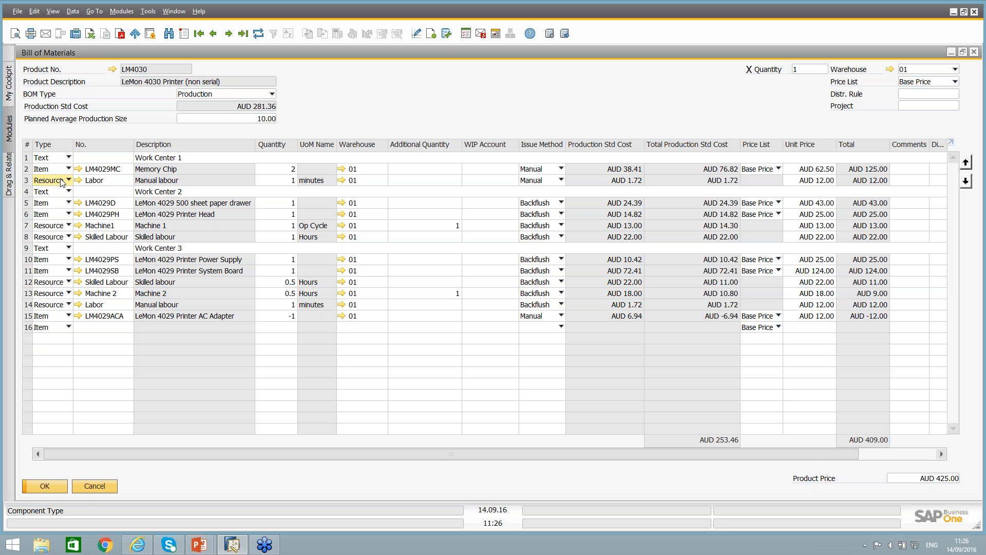
click(109, 181)
click(109, 170)
click(100, 181)
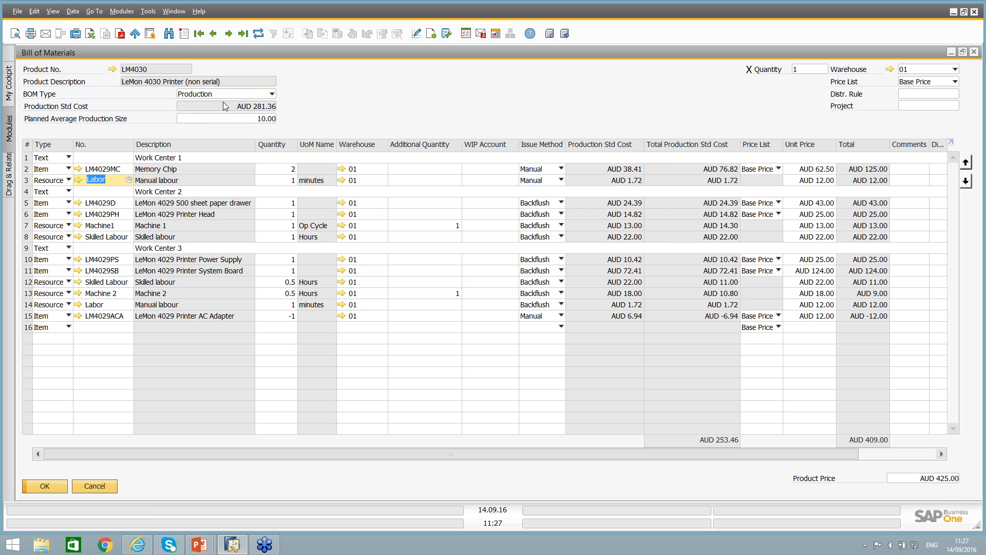
Examine the LM4030 printer's production standard cost in its item master and its linked bill of materials, and close both.
click(112, 69)
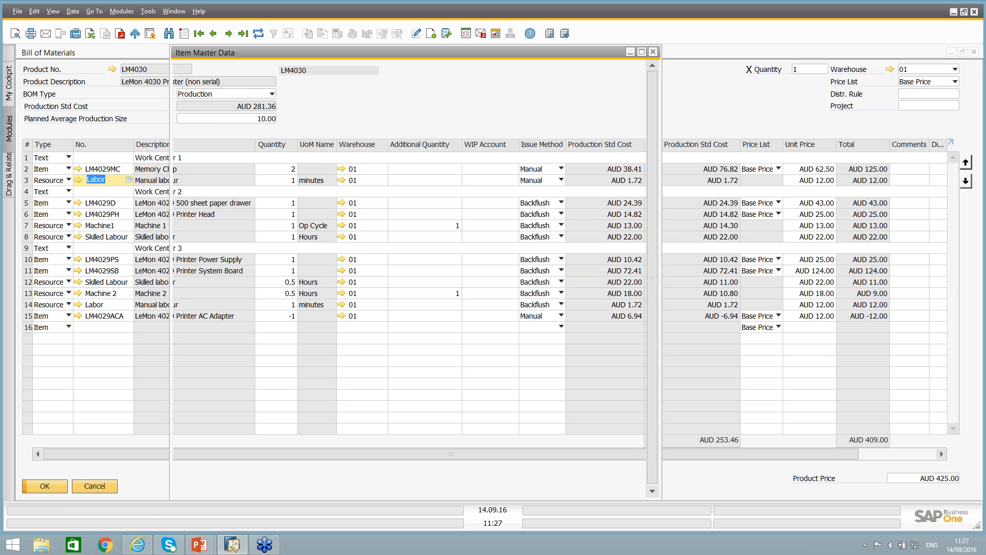
click(470, 162)
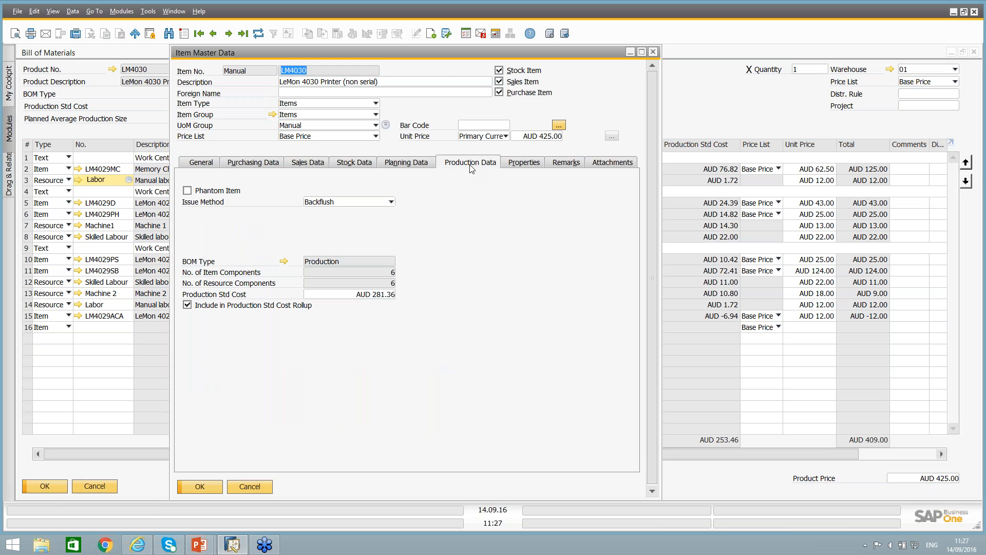
click(371, 295)
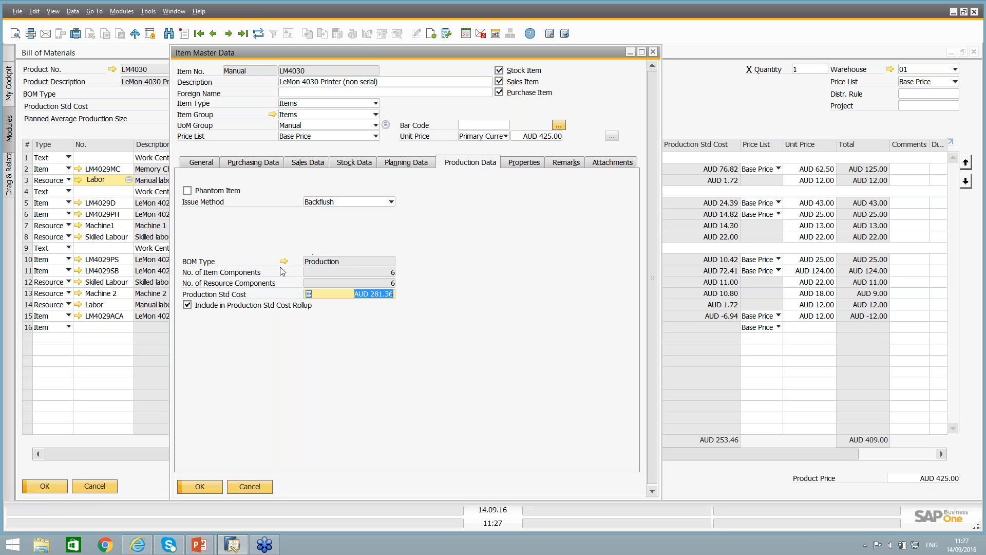
click(324, 264)
click(284, 261)
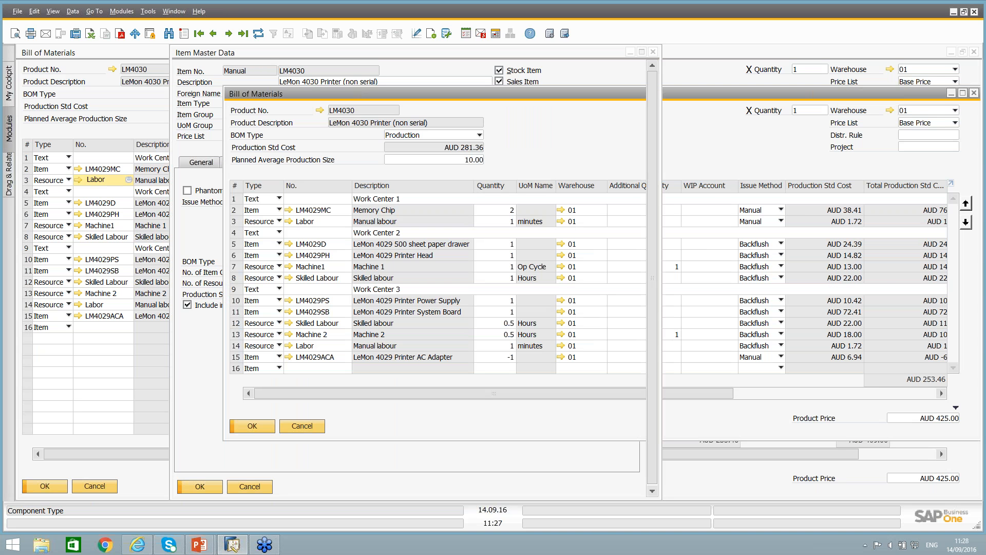
key(Escape)
key(Escape)
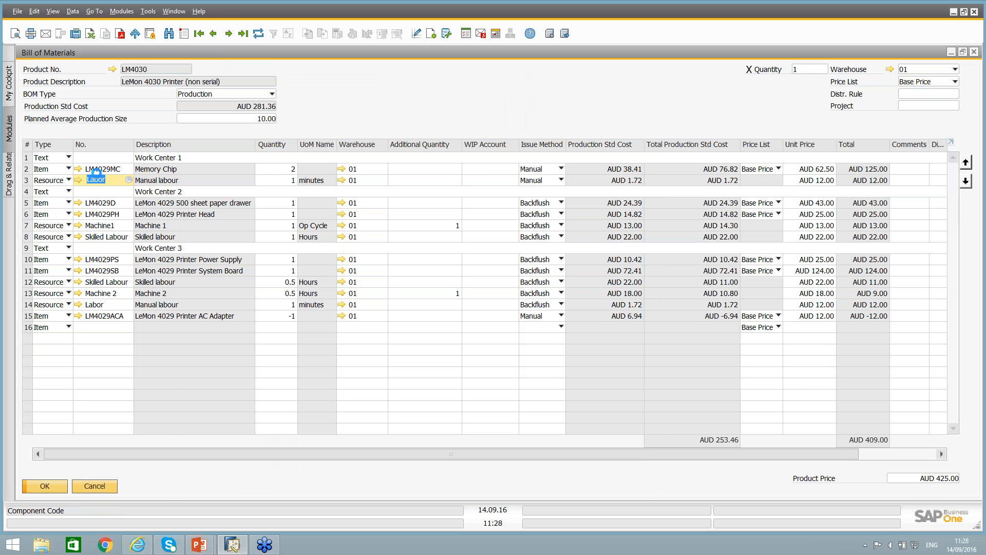
Review the planning and production data of component LM4029MC, including its production standard cost, and close its item master.
click(79, 169)
click(408, 163)
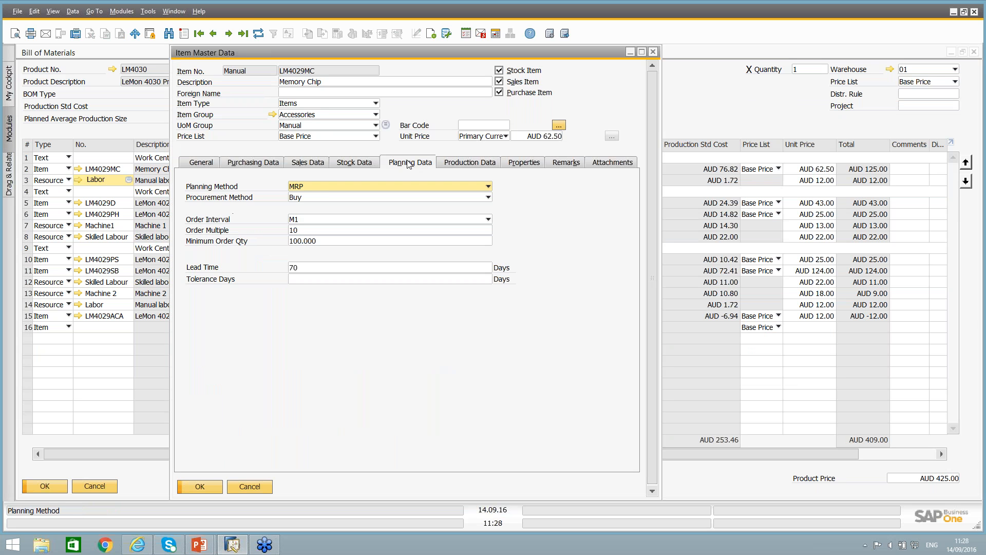
click(468, 163)
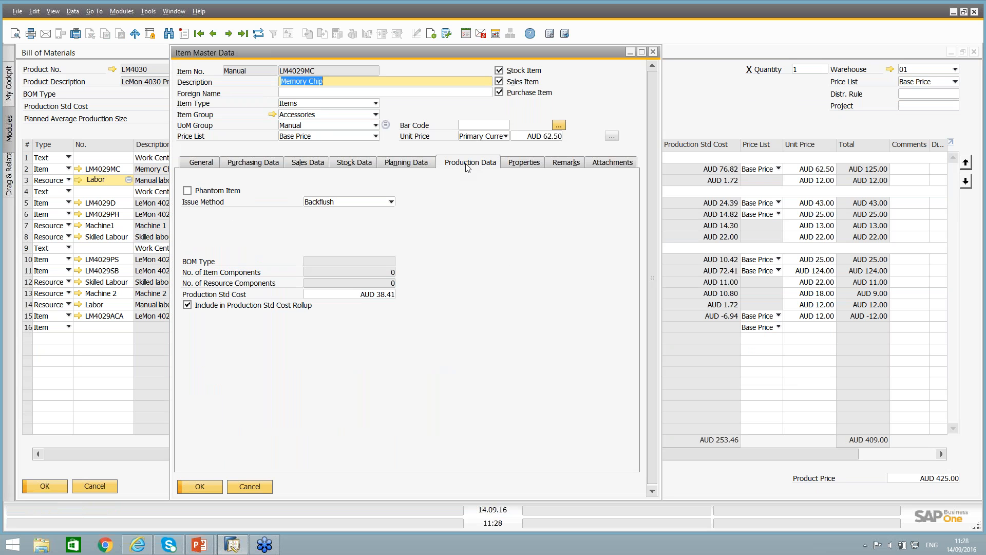
click(374, 295)
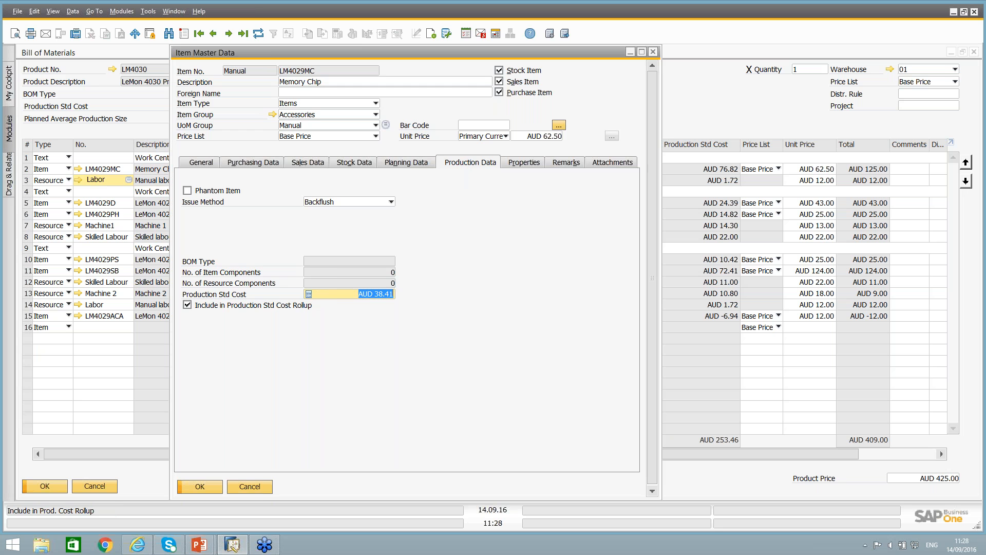
click(257, 491)
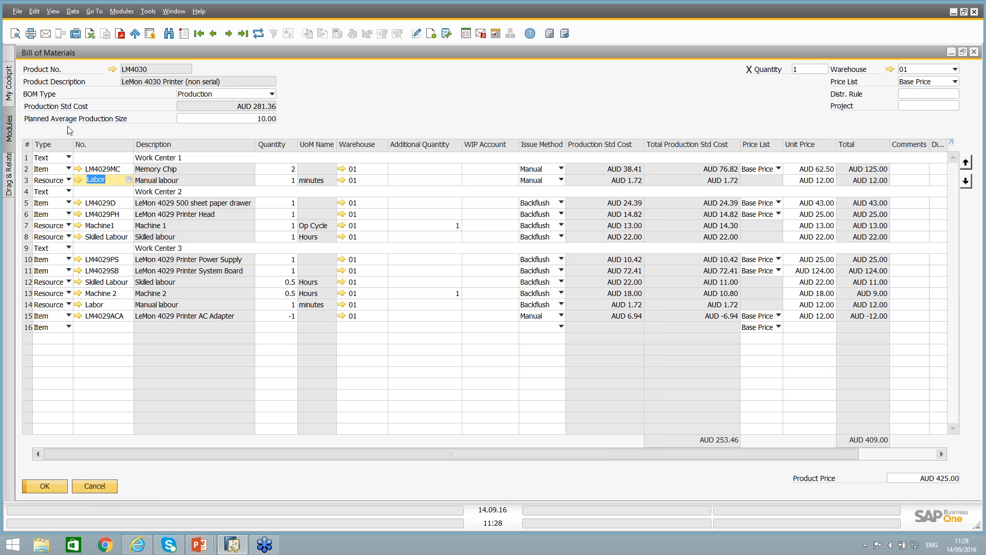
Examine the Planned Average Production Size of the LM4030 bill of materials.
click(232, 122)
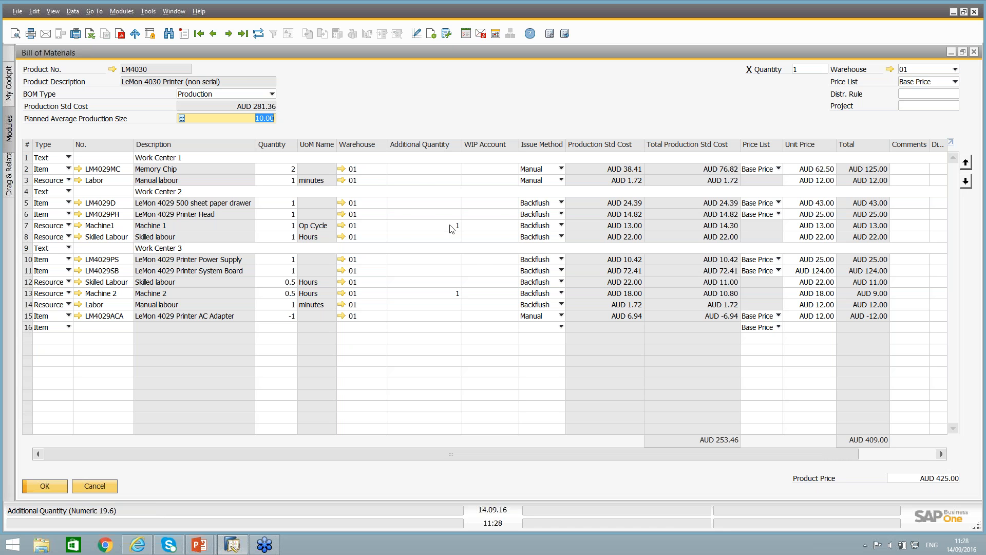
key(ctrl)
key(ctrl)
key(ctrl)
key(ctrl)
key(ctrl)
key(ctrl)
Examine the quantity and warehouse of the LM4029MC row, and compare its additional quantity with that of the Machine1 row.
click(109, 169)
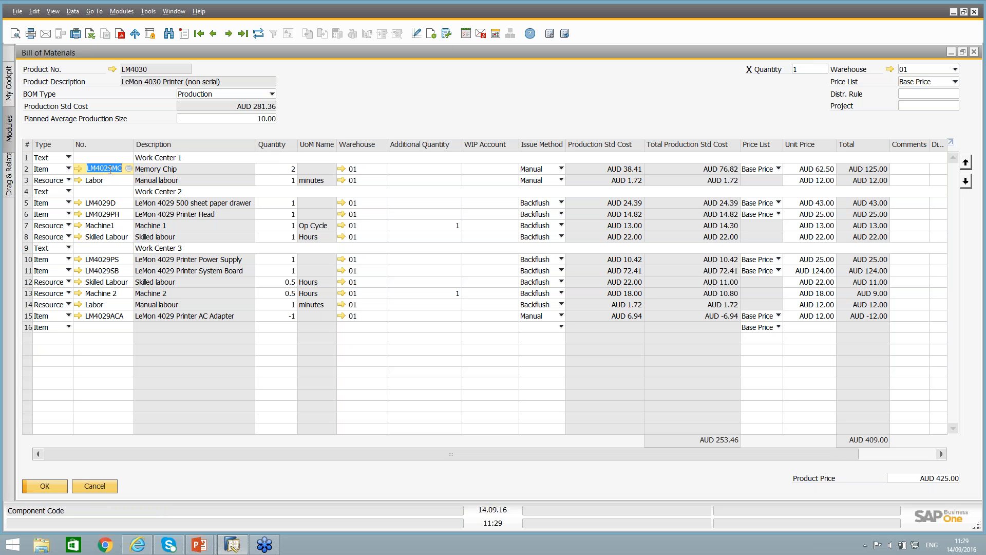
click(283, 169)
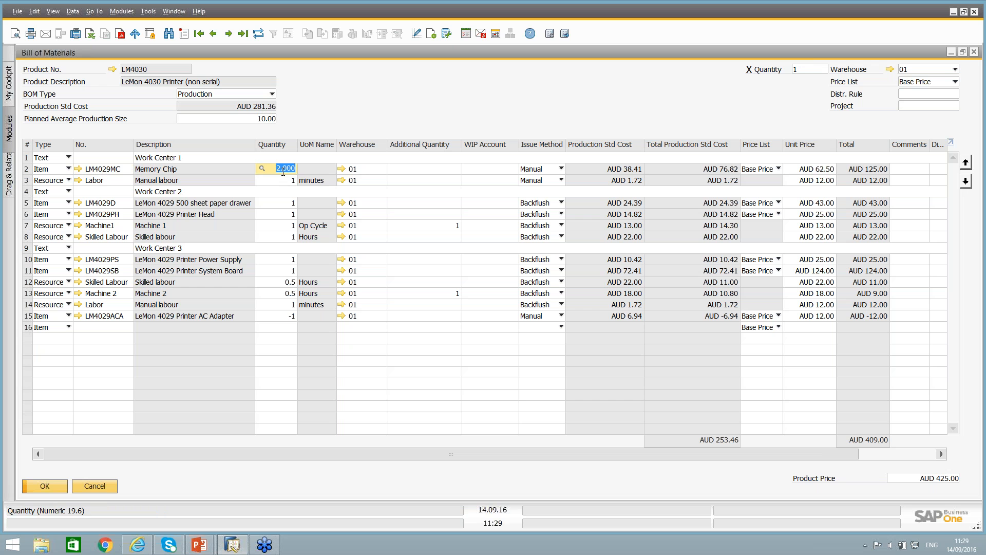
key(Tab)
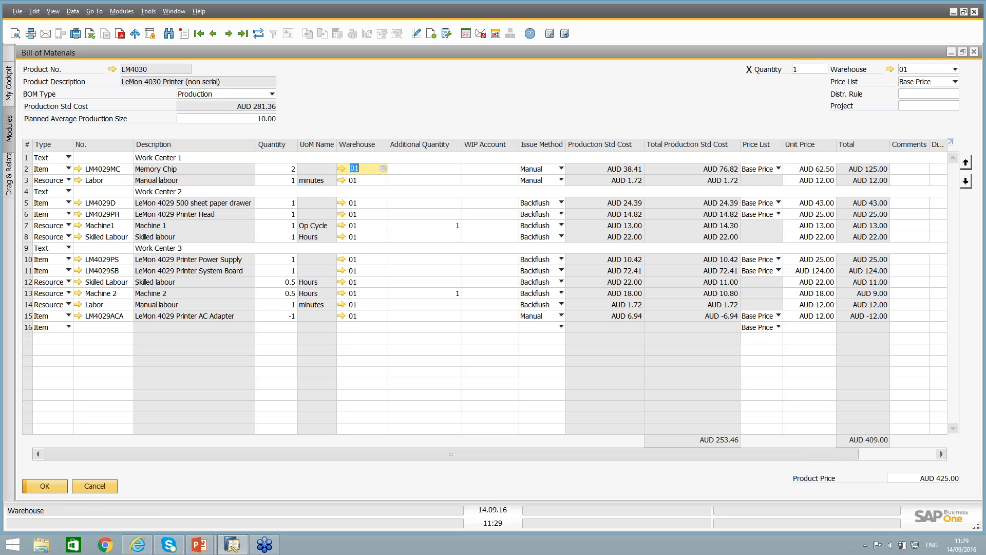
key(Tab)
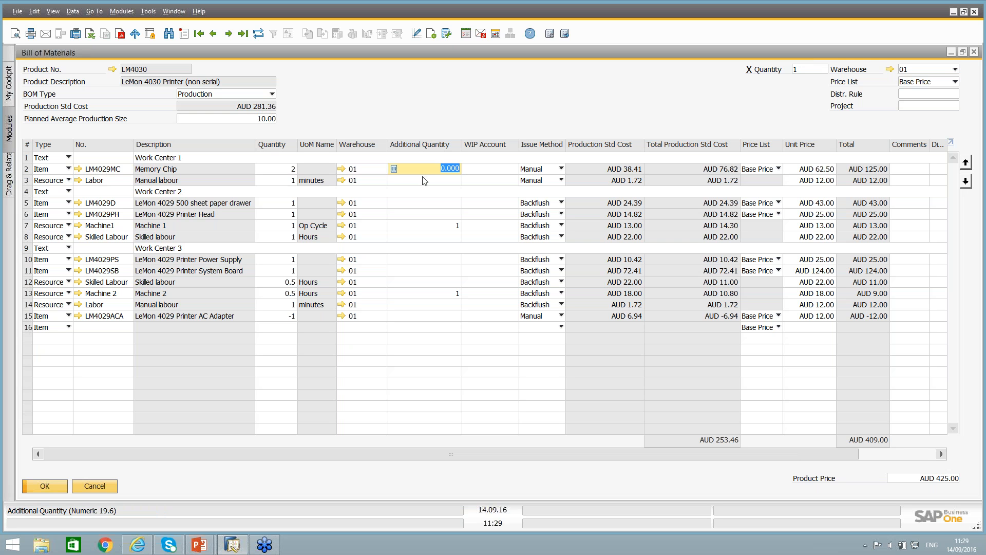
click(451, 226)
click(31, 225)
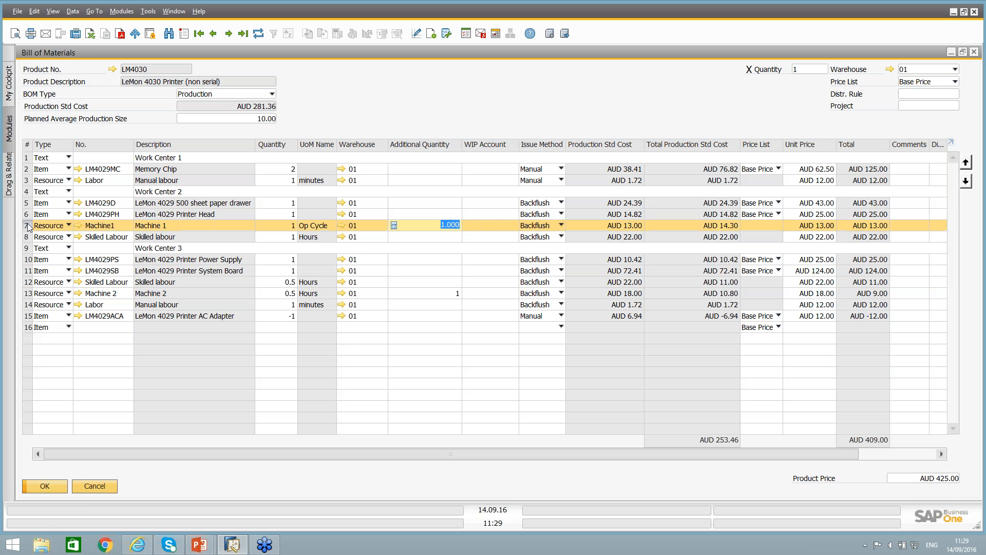
click(434, 229)
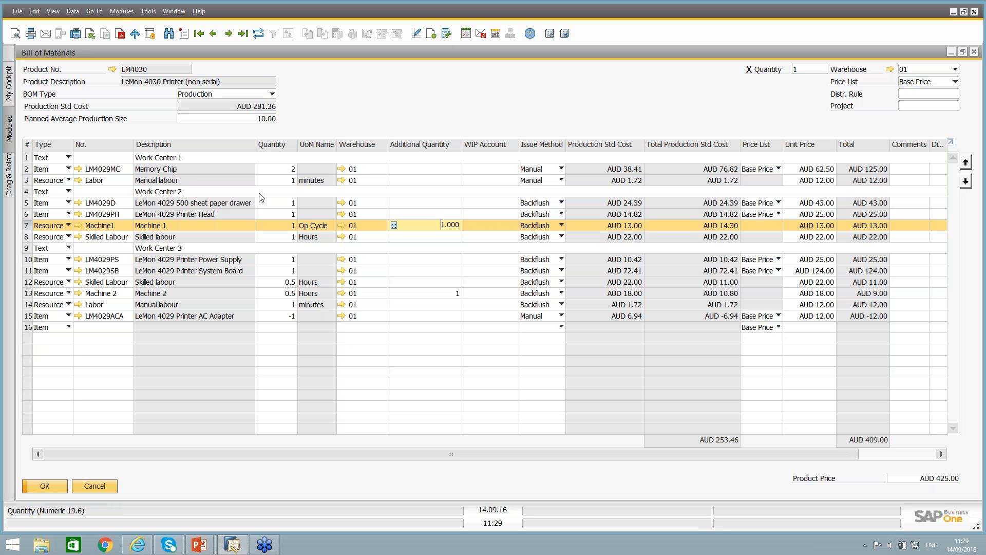
click(418, 170)
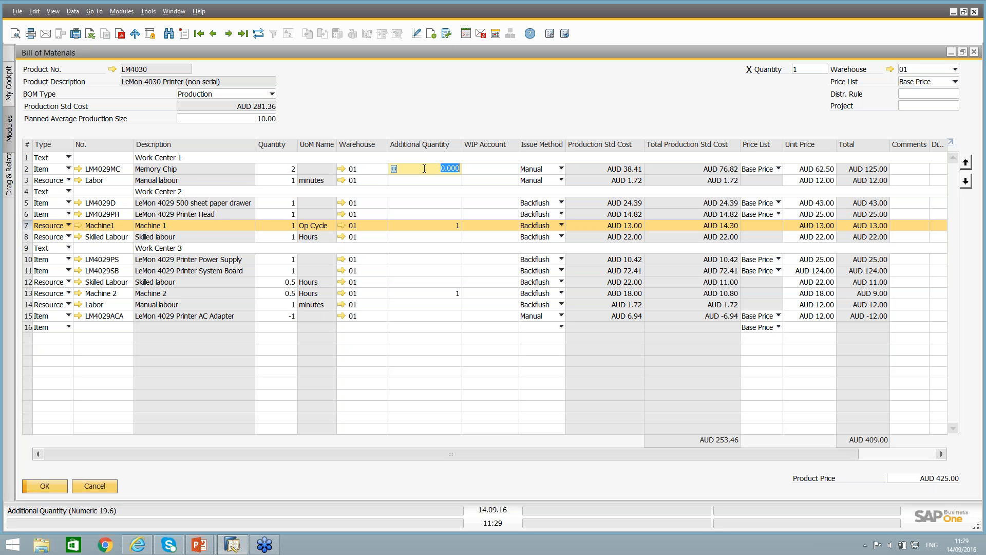
Check the WIP Account fields of the LM4029MC and LM4029D rows.
key(Tab)
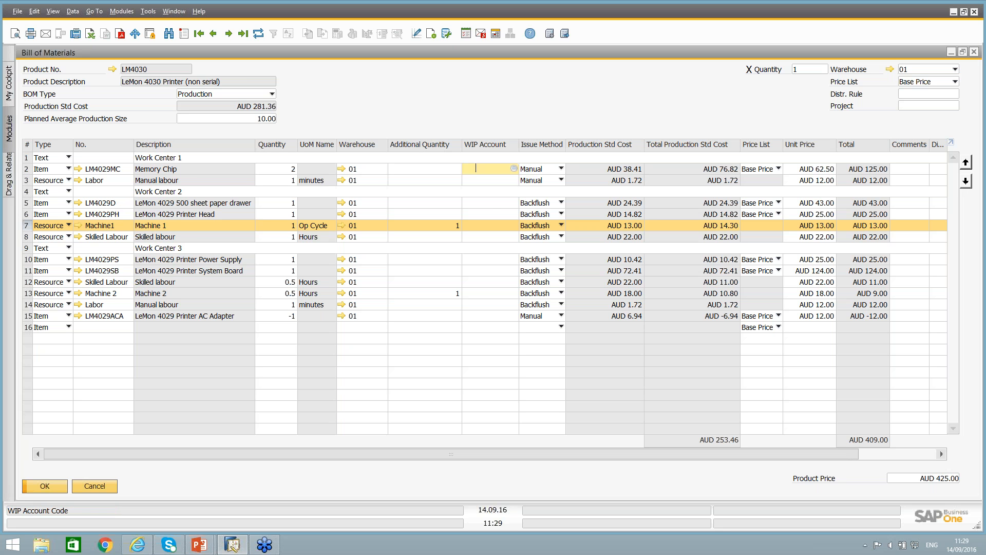
click(487, 204)
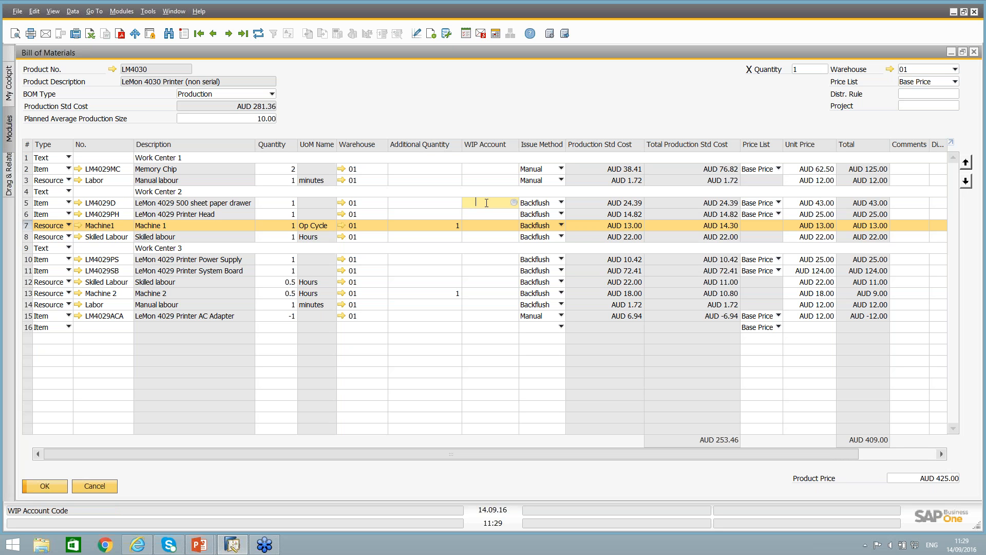
click(489, 169)
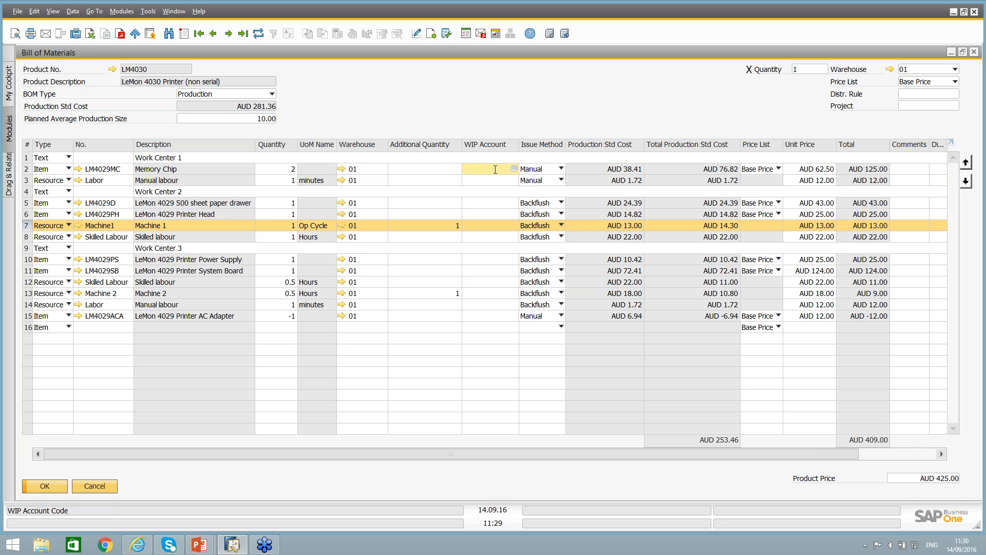
Review the issue method options available for the LM4029MC row without changing its selection.
click(560, 168)
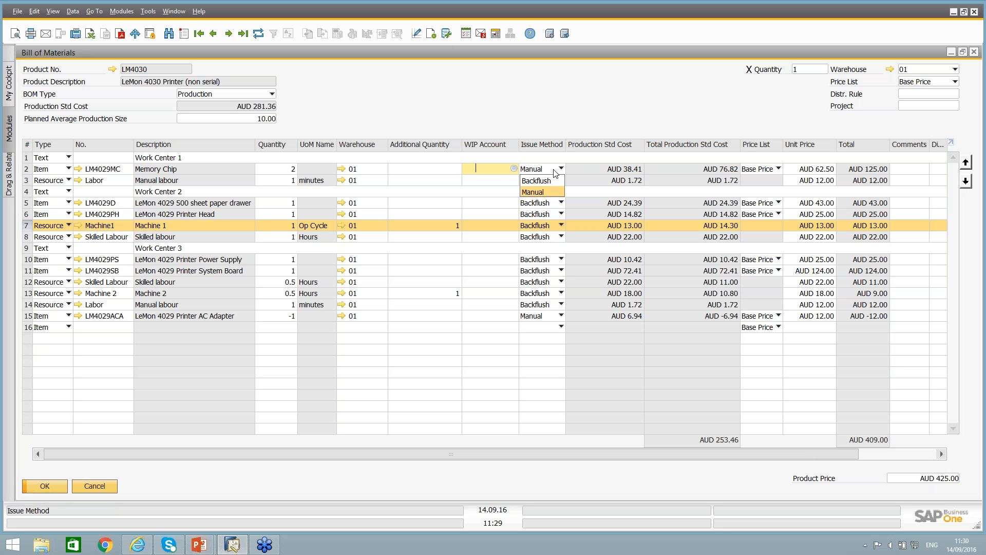
click(555, 172)
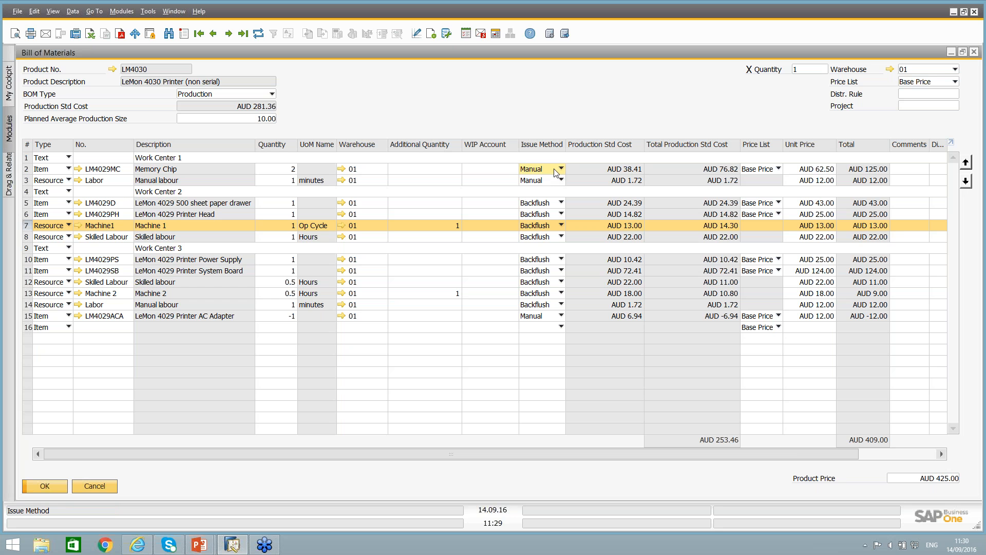
click(556, 173)
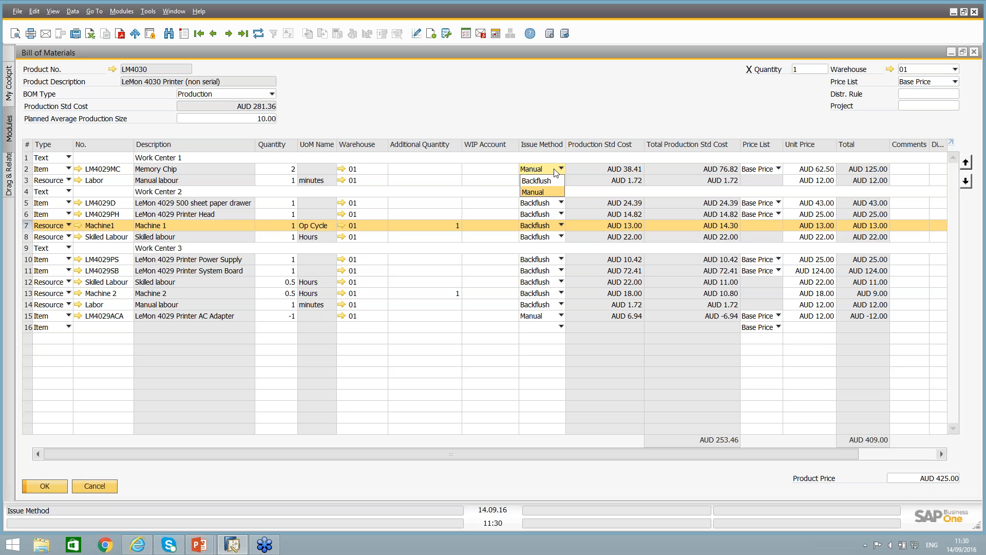
click(556, 172)
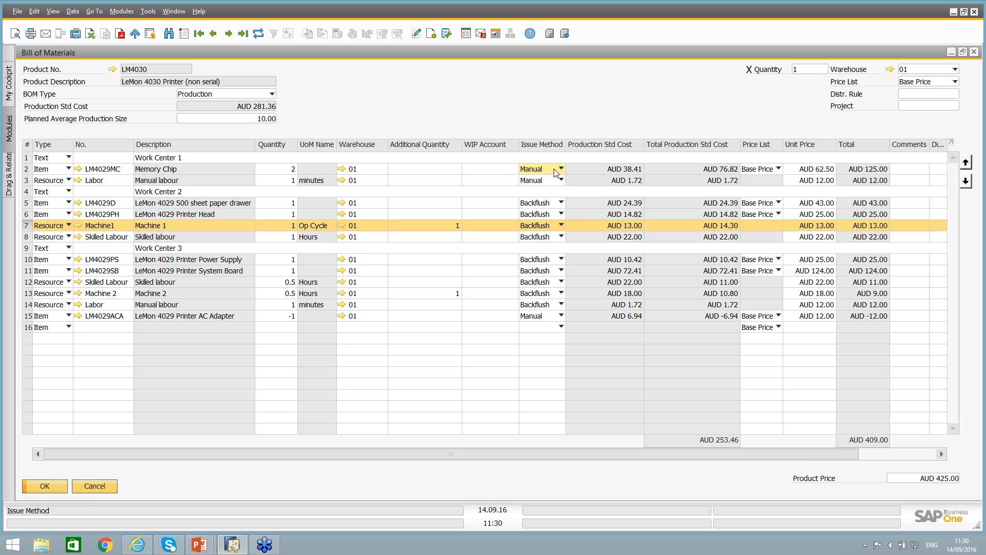
click(556, 172)
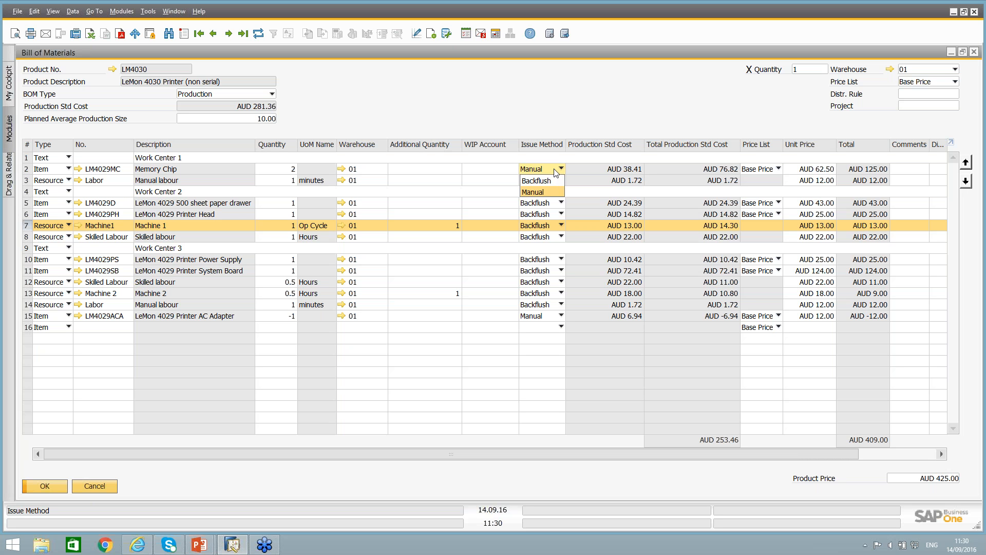
click(556, 172)
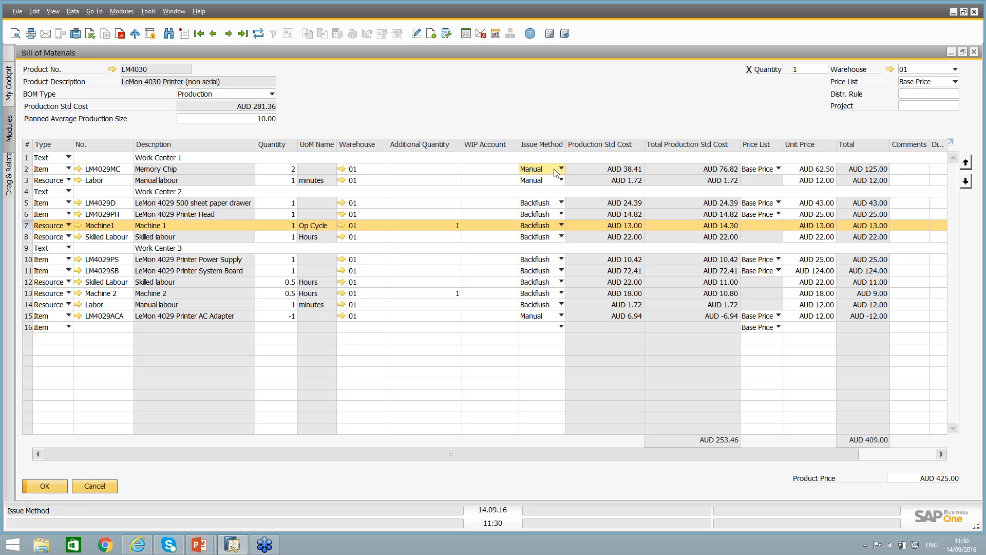
click(556, 172)
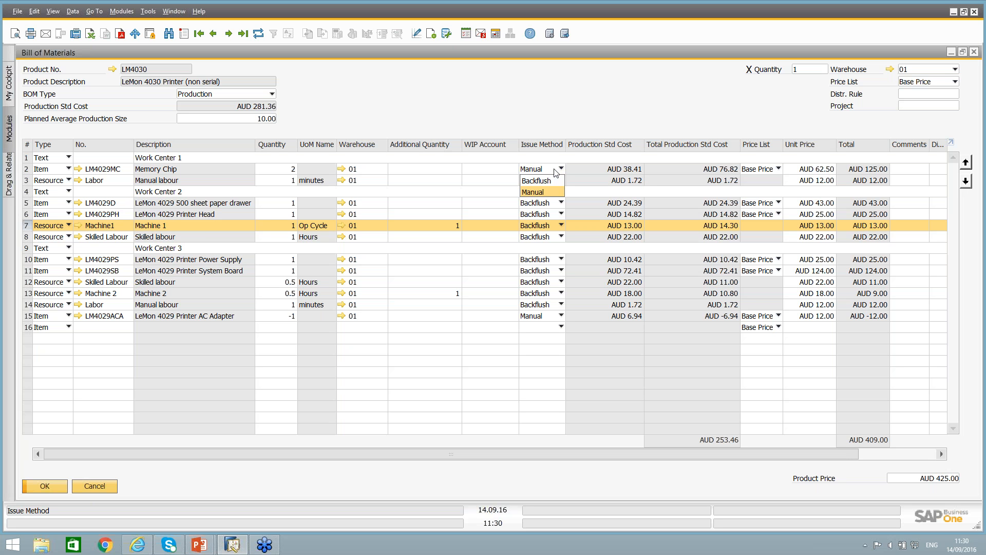
click(559, 170)
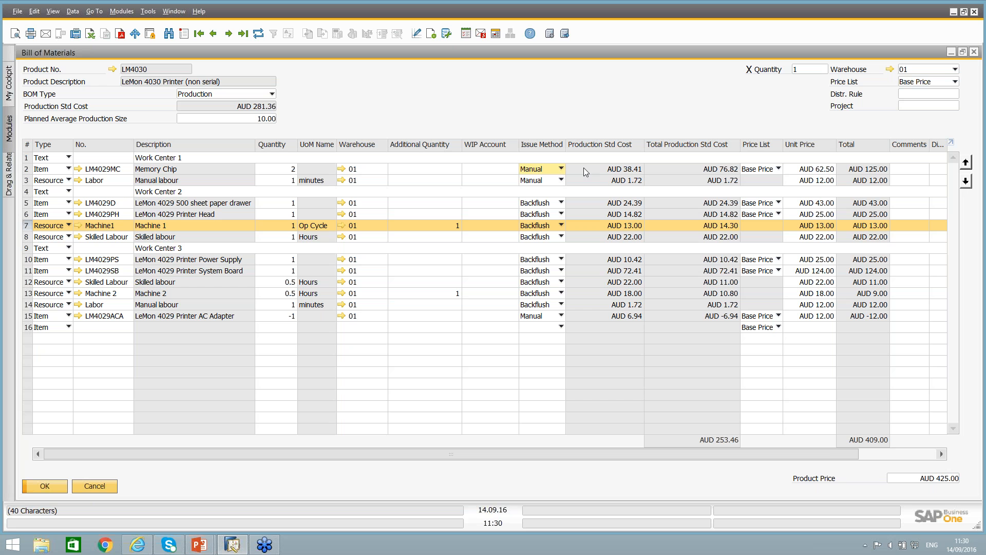
Examine the component rows' total production standard costs and price lists, along with the totals of the LM4030 bill of materials.
click(716, 171)
click(775, 204)
click(770, 214)
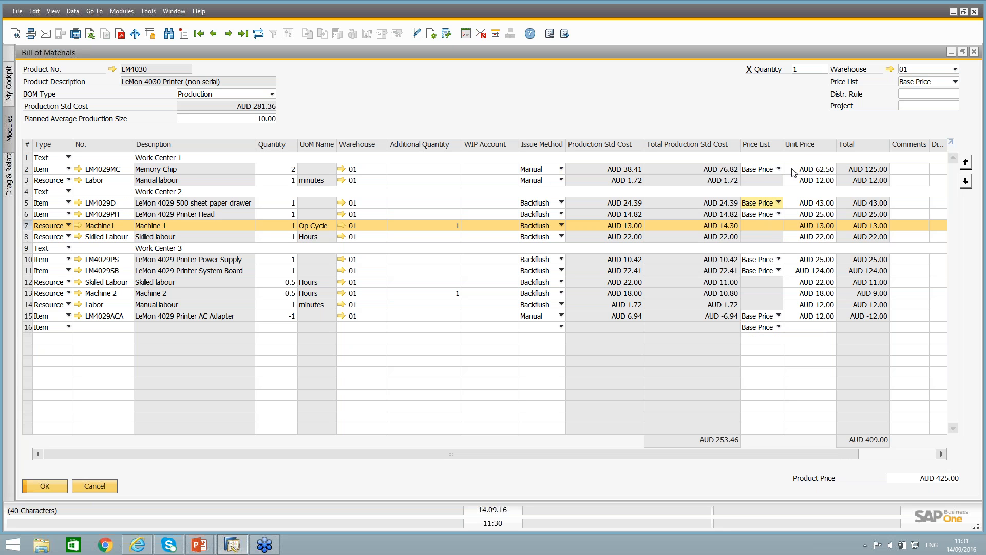
click(748, 202)
click(719, 447)
click(868, 437)
Set the LM4030 product price to the sum of its component prices, and check the price list of the bill of materials.
double_click(687, 54)
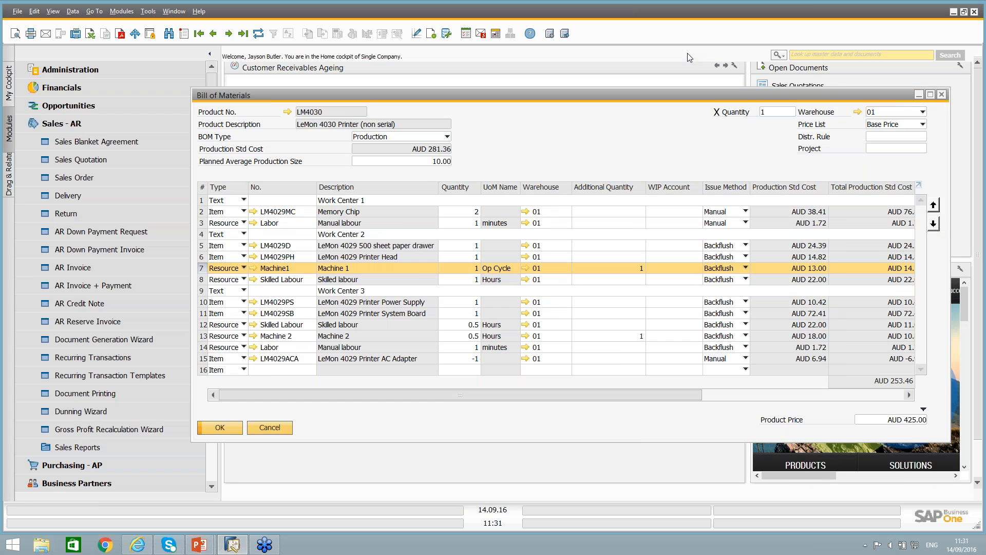
double_click(694, 95)
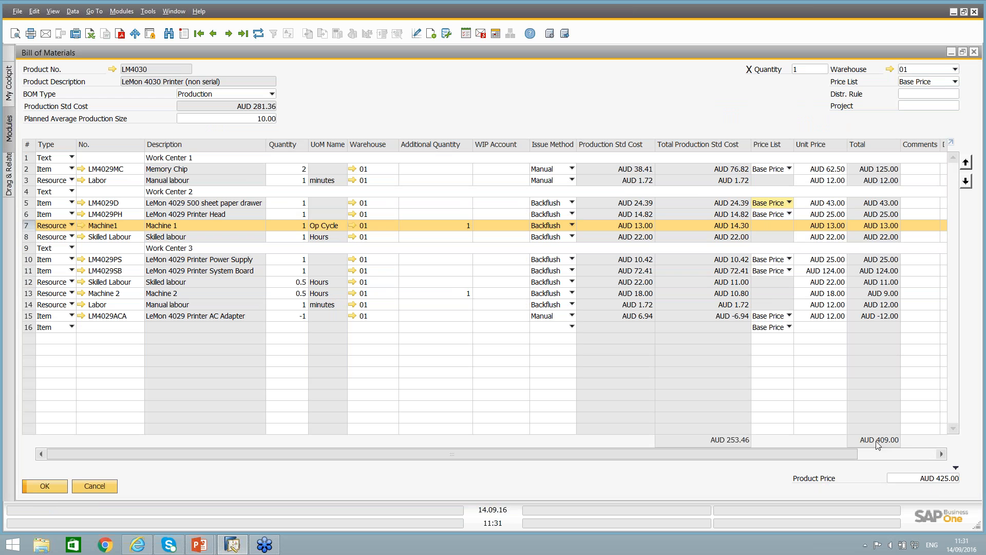
click(956, 468)
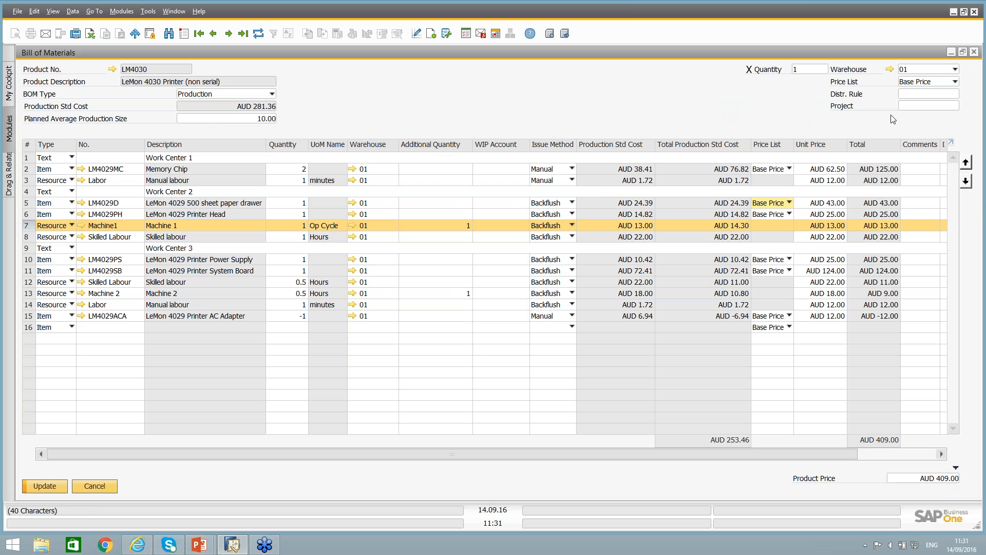
click(907, 82)
click(907, 83)
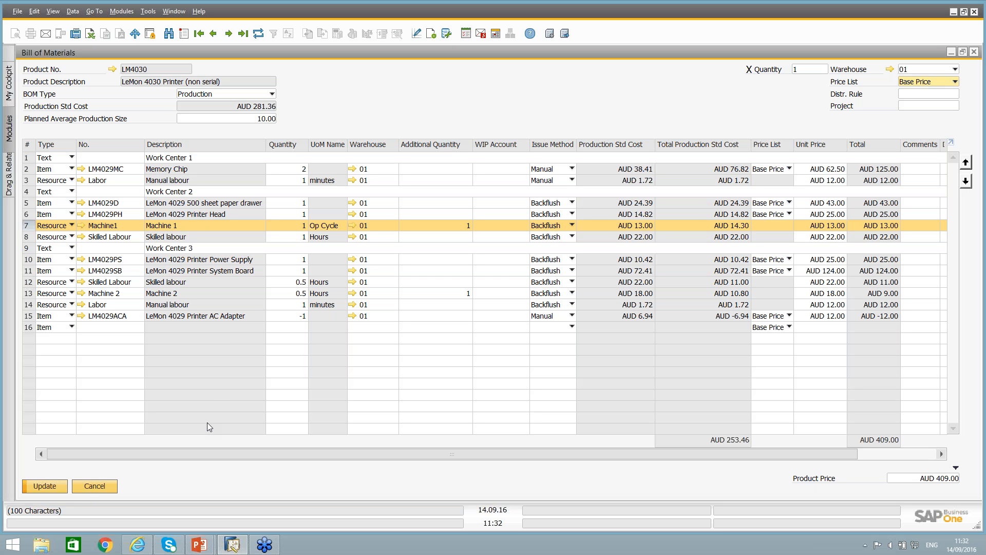
Close the LM4030 bill of materials without saving the price change, and list the Production module's functions.
click(97, 485)
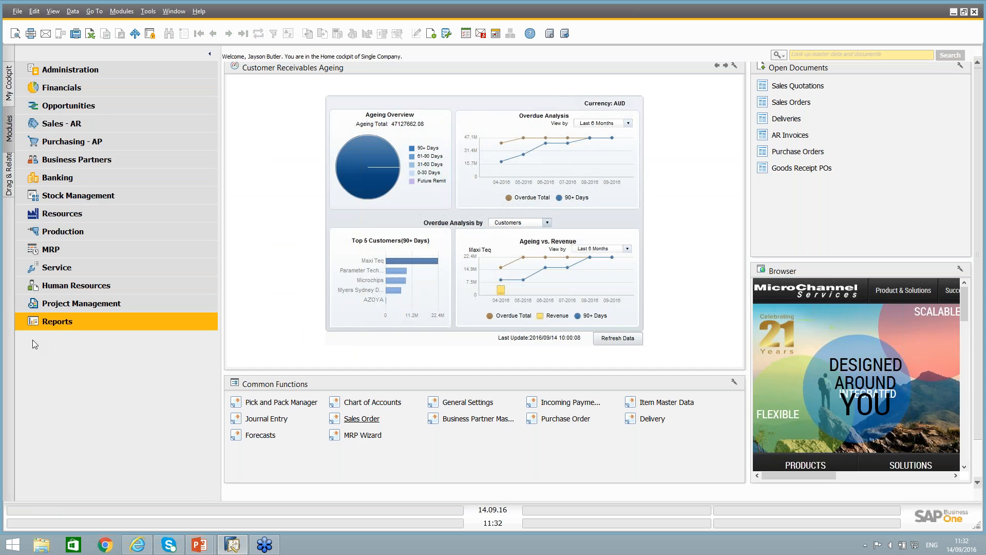
click(70, 230)
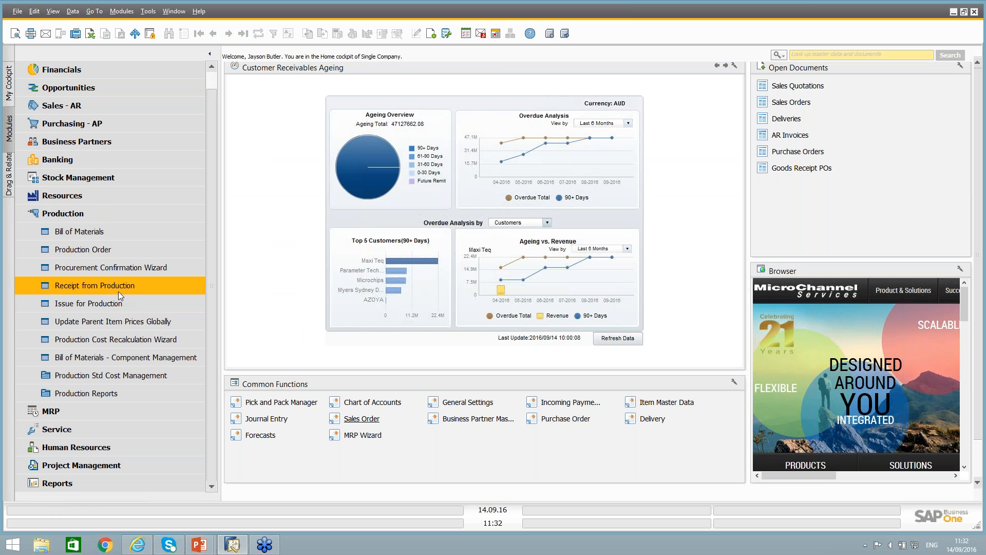
Open bill of materials component management and review the Change BOM Lines criteria, including the product range, replacement component and replacement quantity.
click(157, 360)
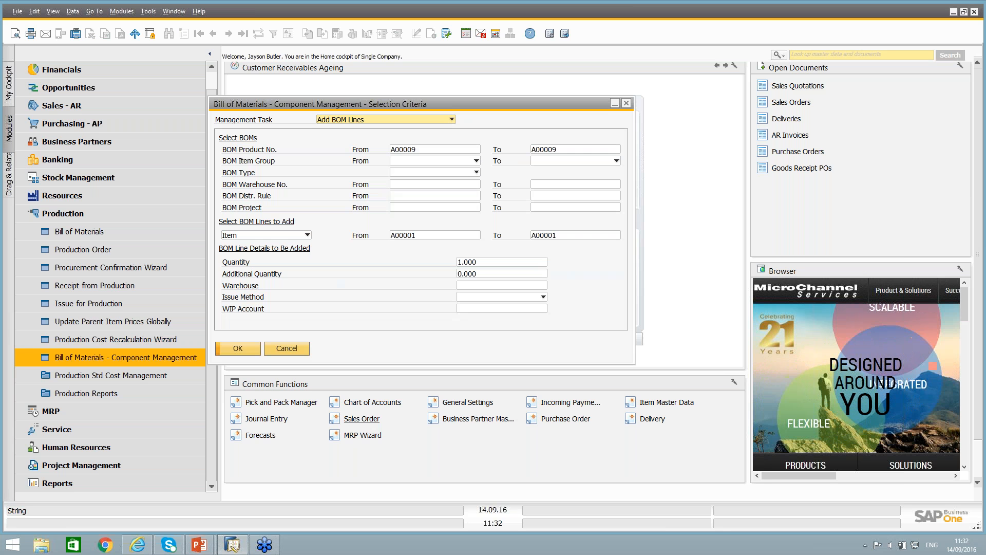
click(333, 119)
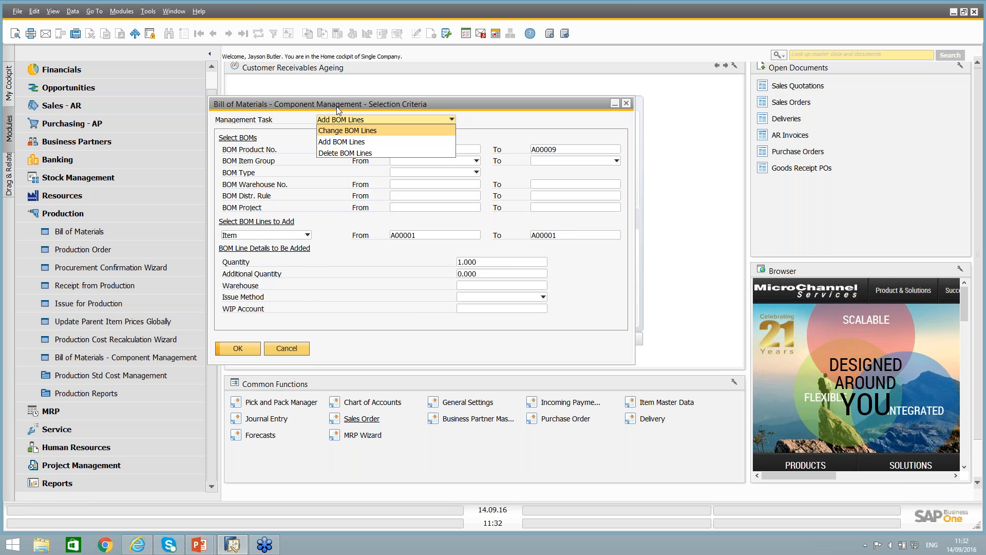
click(337, 131)
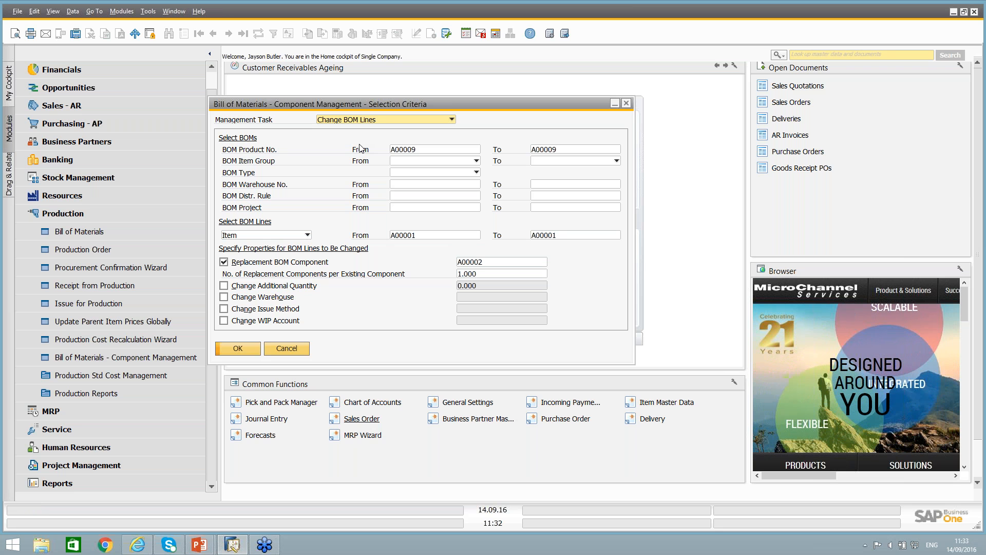
click(452, 149)
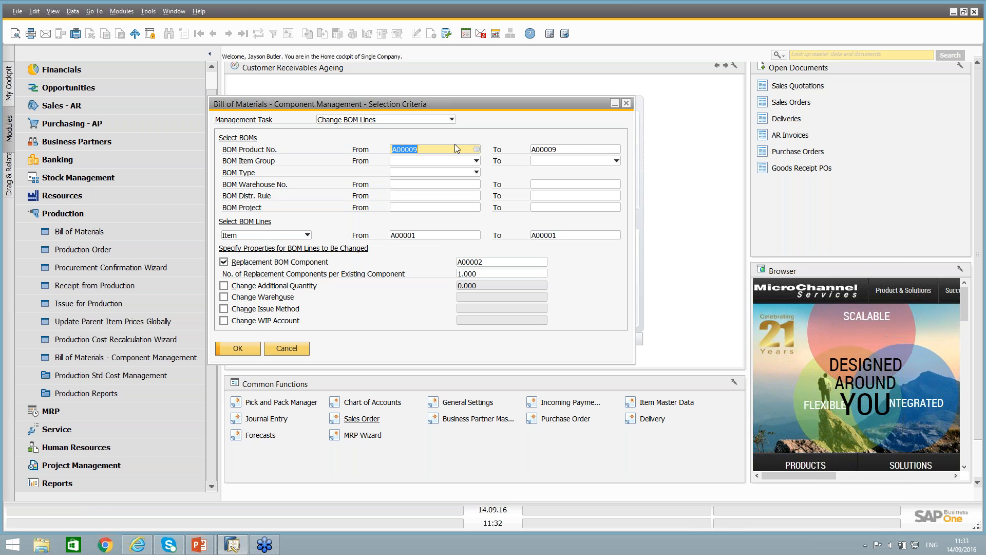
click(564, 150)
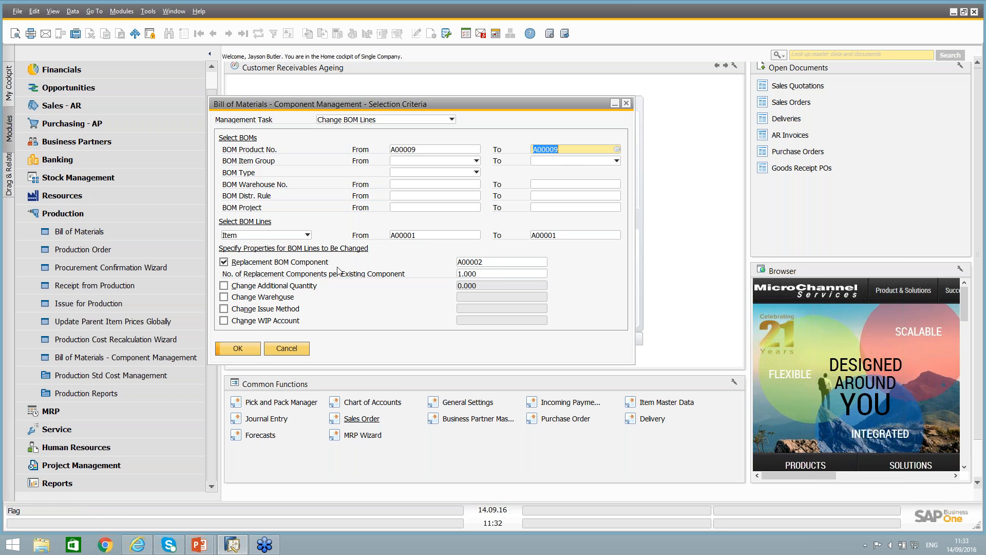
click(487, 262)
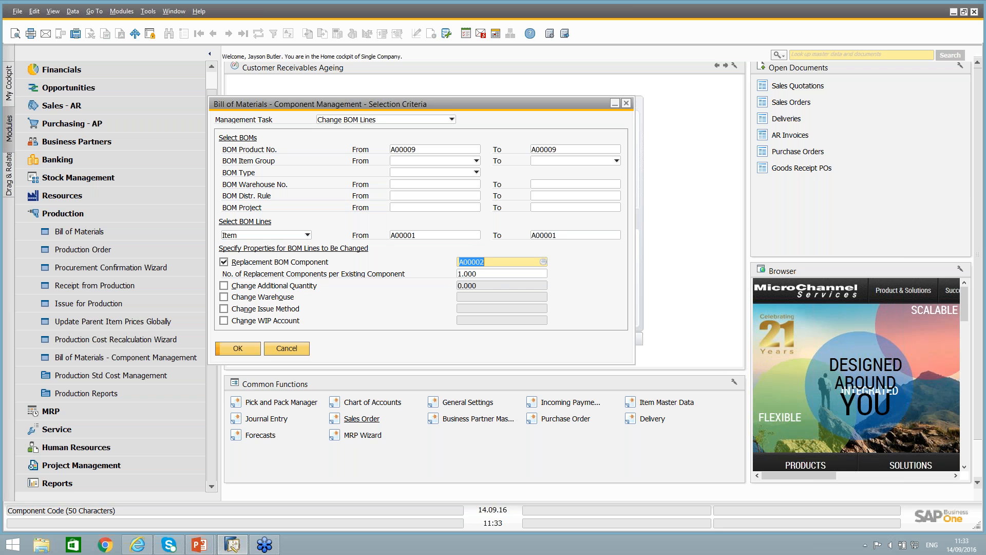
click(485, 275)
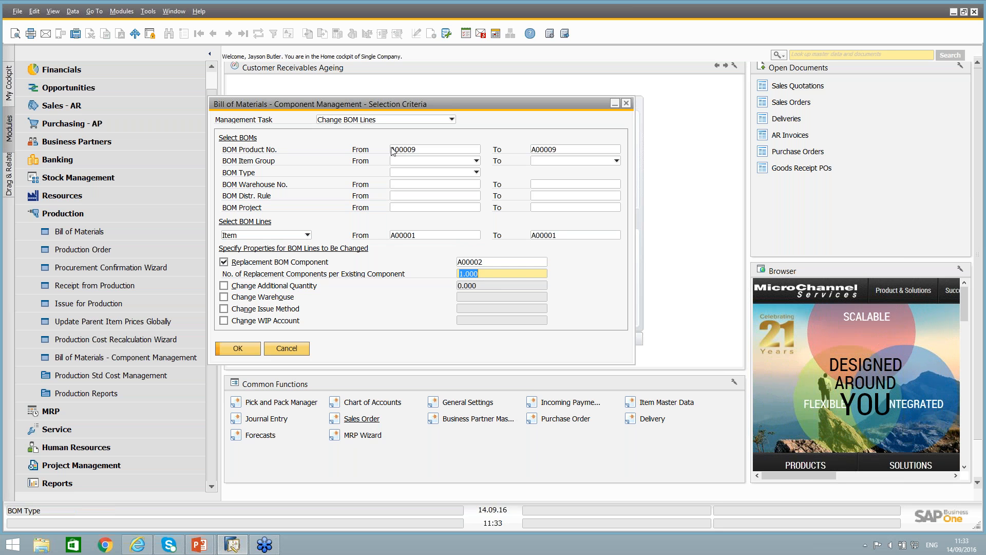
Review the component criteria for the Delete BOM Lines and Add BOM Lines tasks, and close component management without running it.
click(386, 120)
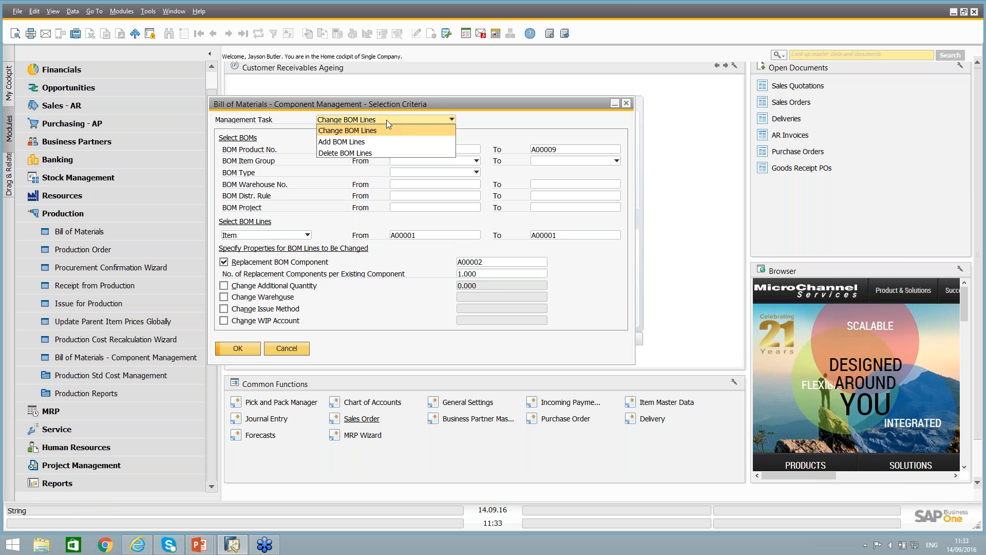
click(358, 153)
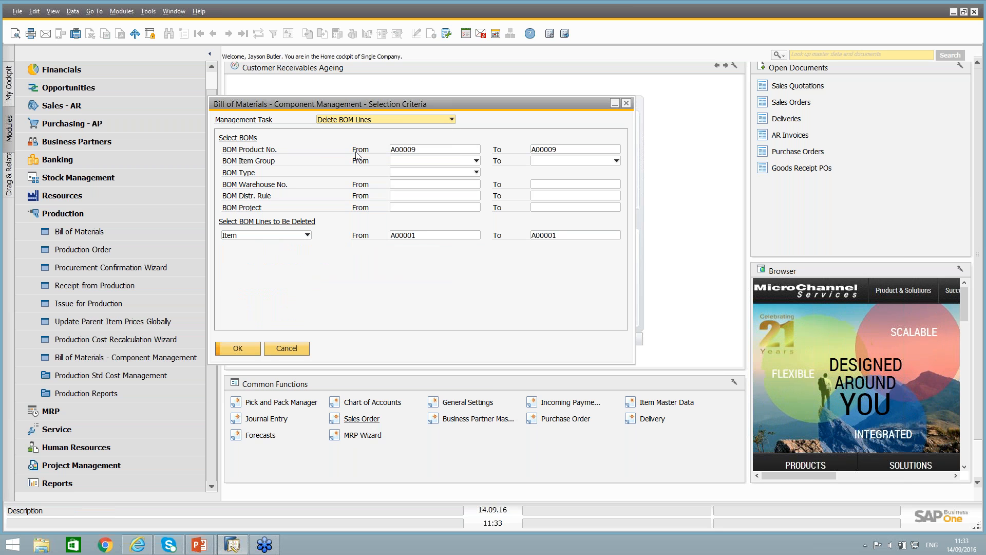
click(434, 234)
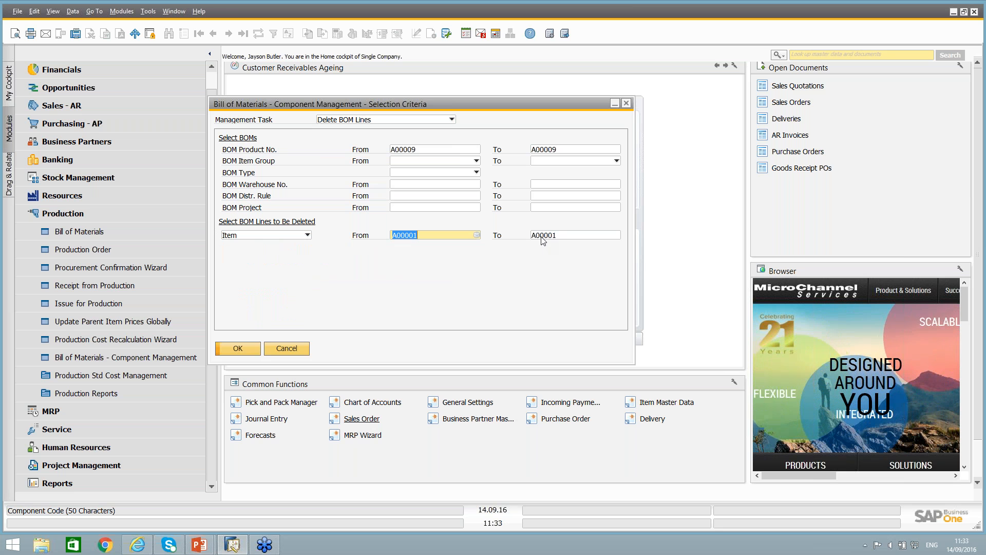
click(554, 235)
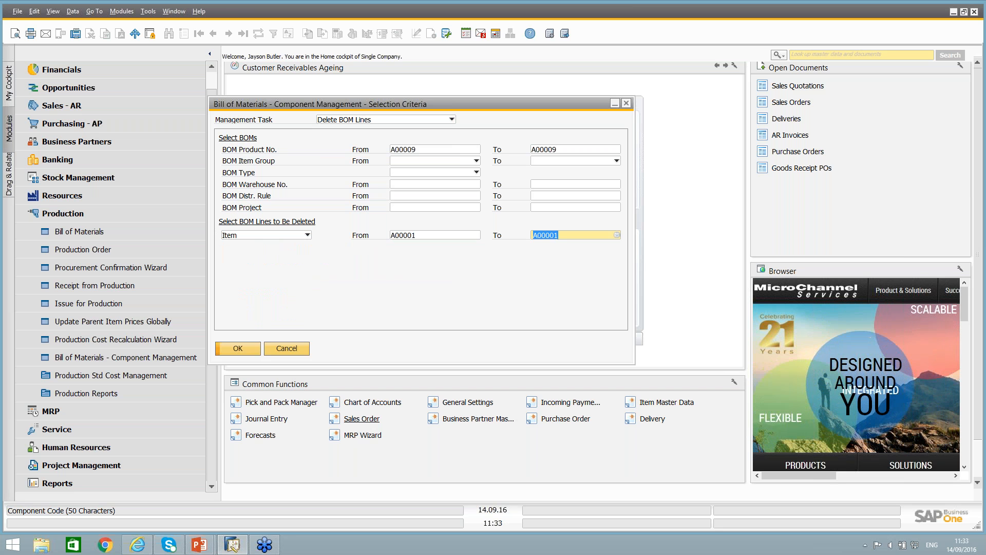
click(353, 121)
click(348, 137)
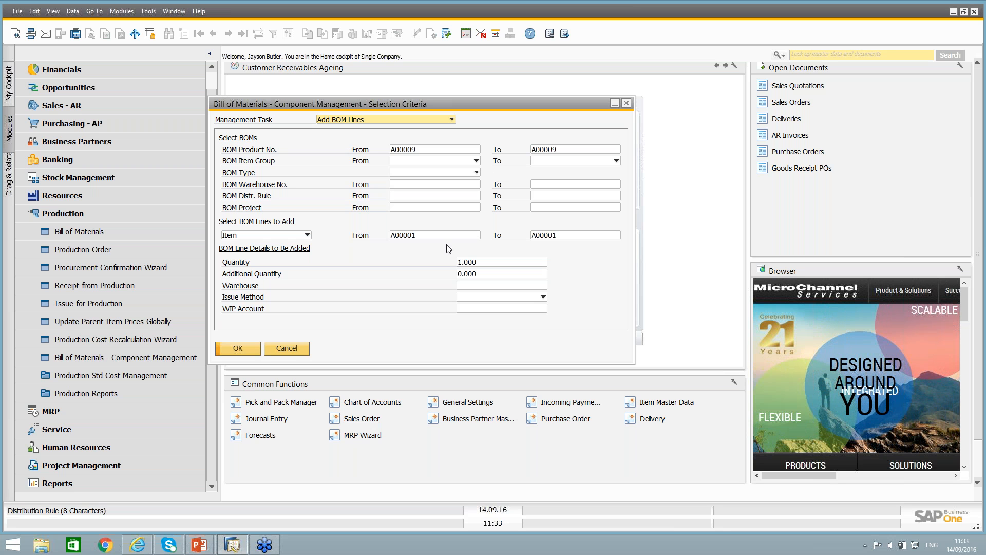
click(286, 348)
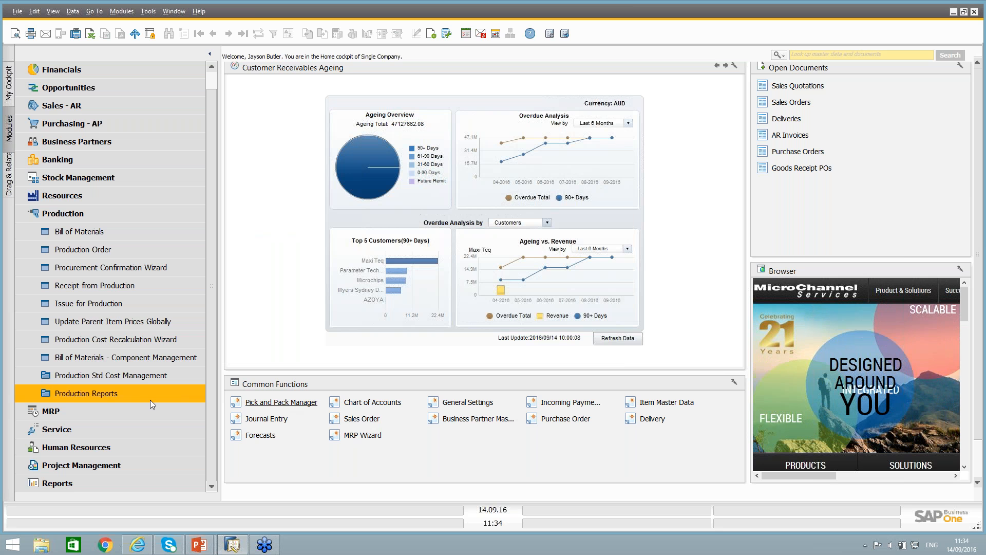
Open the Production Std Cost Update selection criteria from the production standard cost management functions.
click(131, 374)
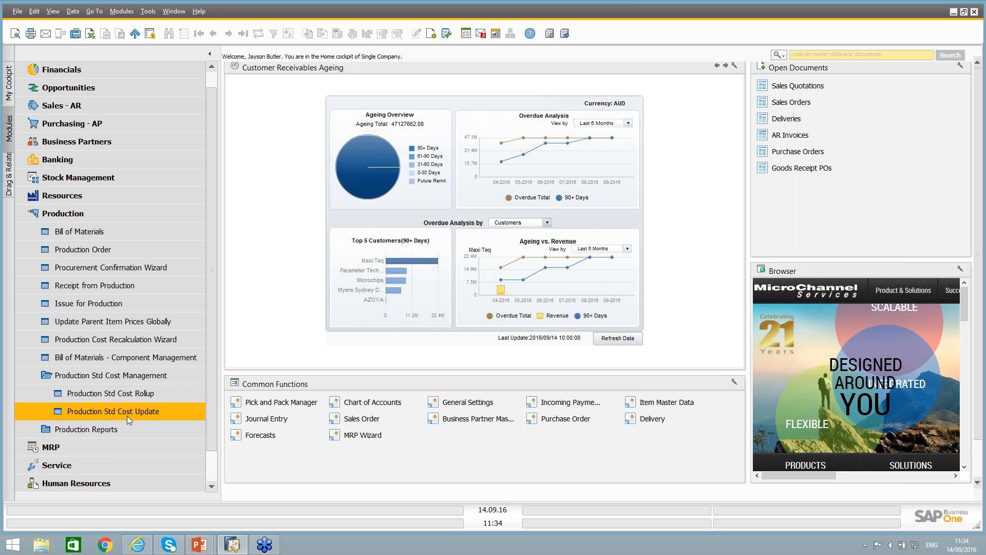
click(143, 413)
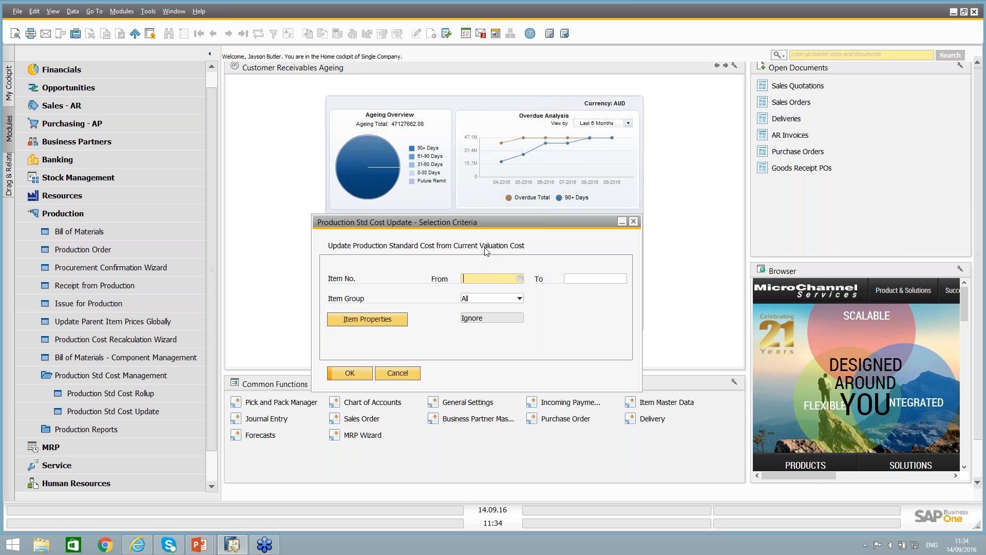
Open the production bill of materials for the LeMon 4030 Printer (non serial), searching product numbers with "lm".
click(57, 214)
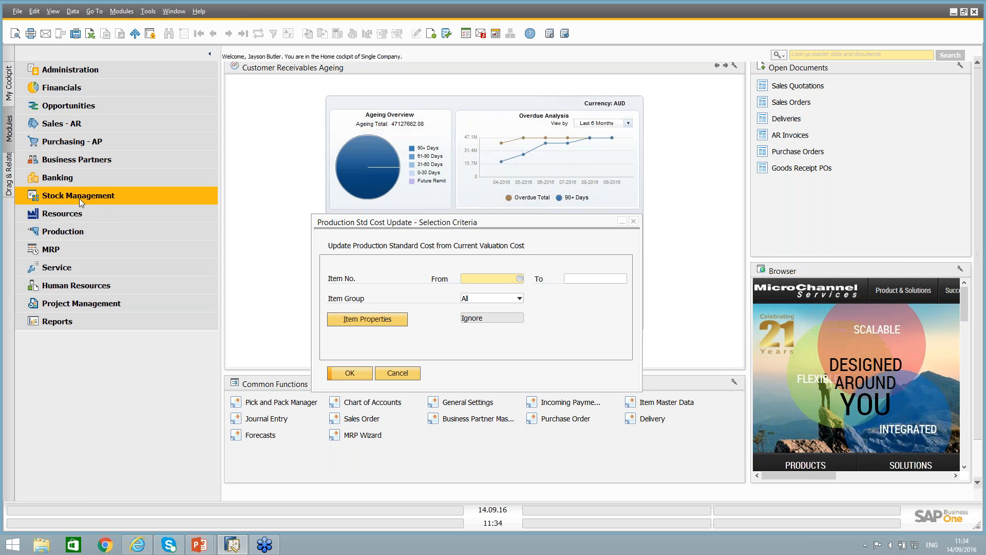
click(77, 231)
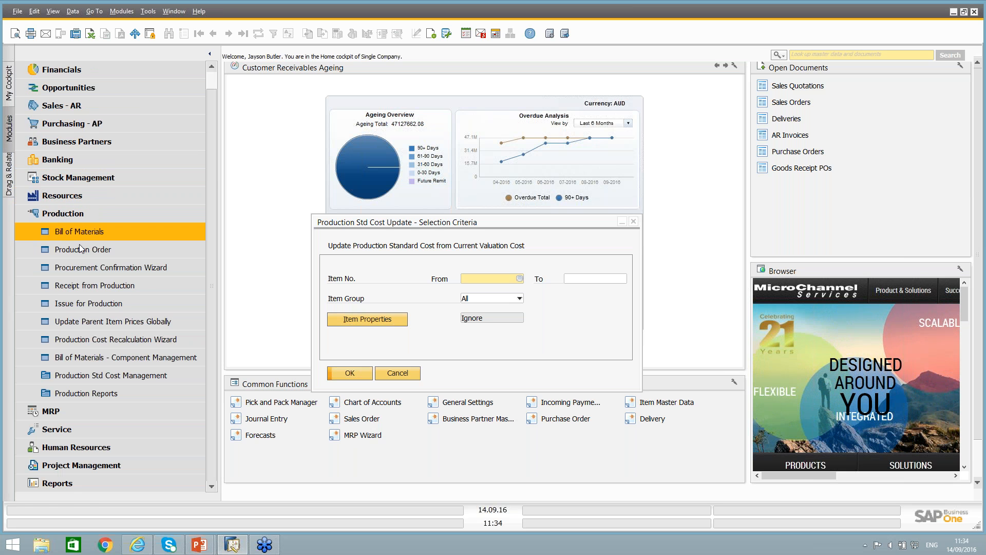
click(88, 232)
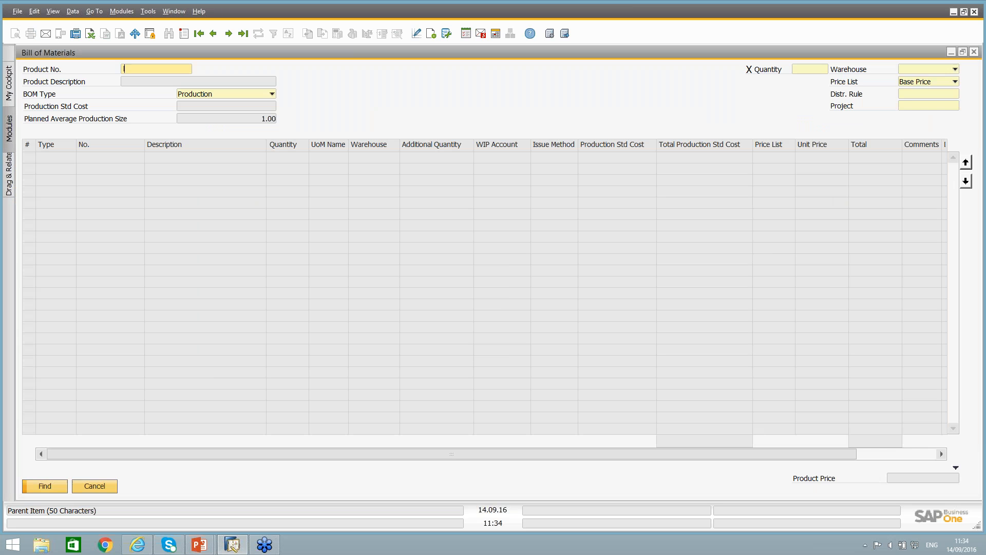
text(lm)
key(Tab)
click(142, 163)
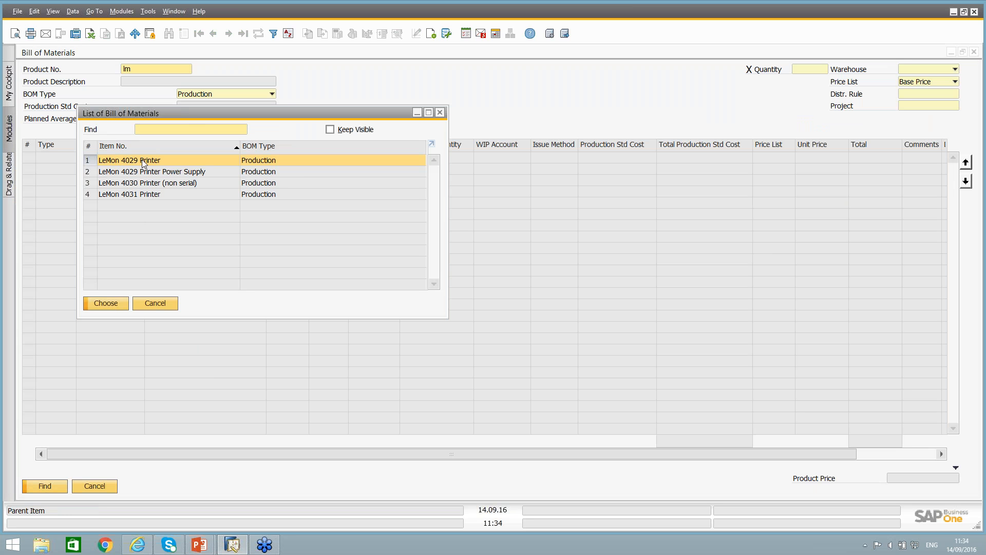
double_click(141, 185)
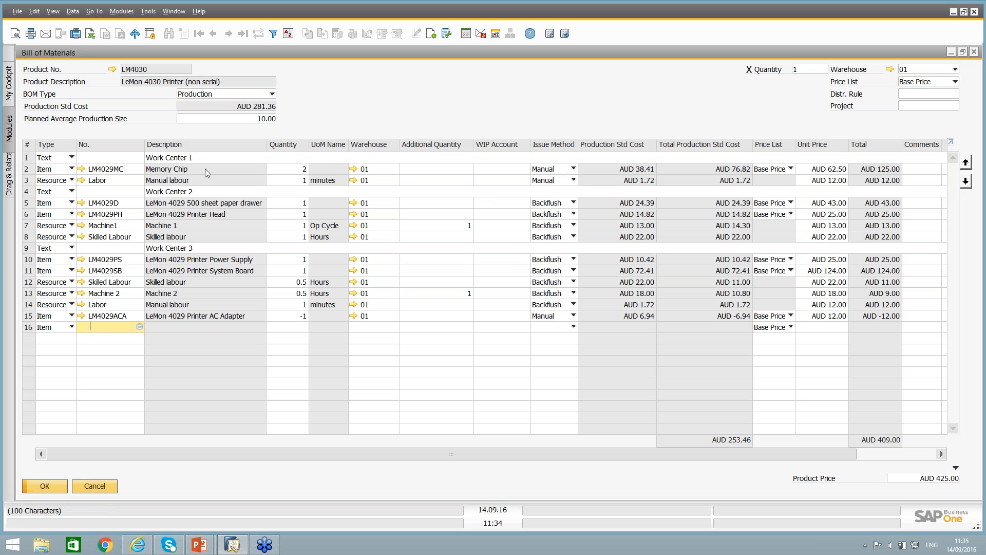
Compare the LM4029MC memory chip's item cost per warehouse with its production standard cost, and close the item record unchanged.
click(82, 169)
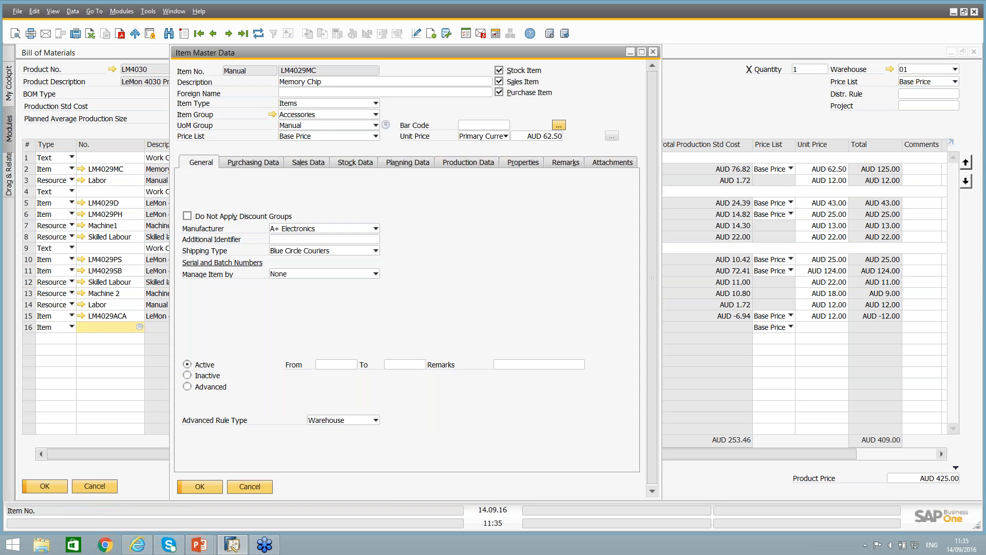
click(355, 162)
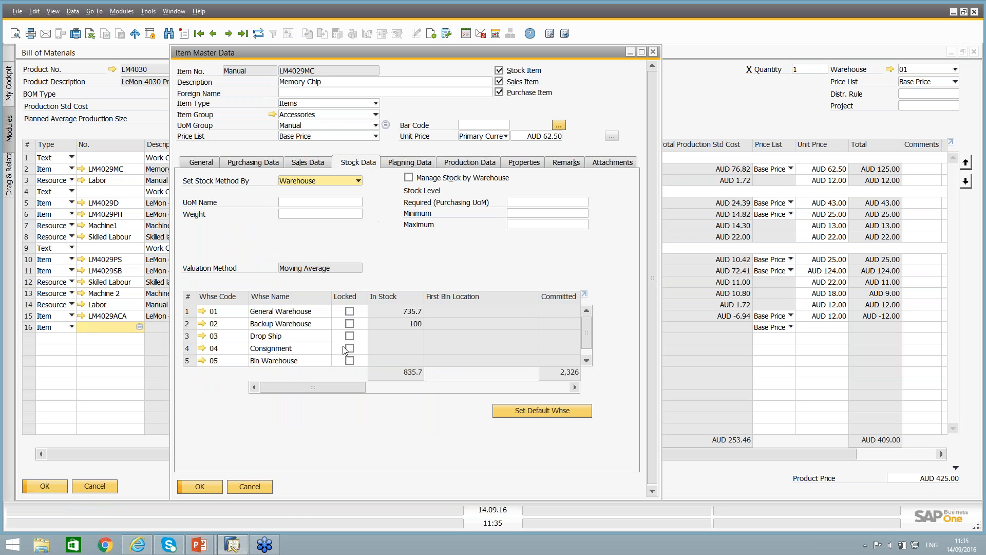
drag(322, 389, 435, 395)
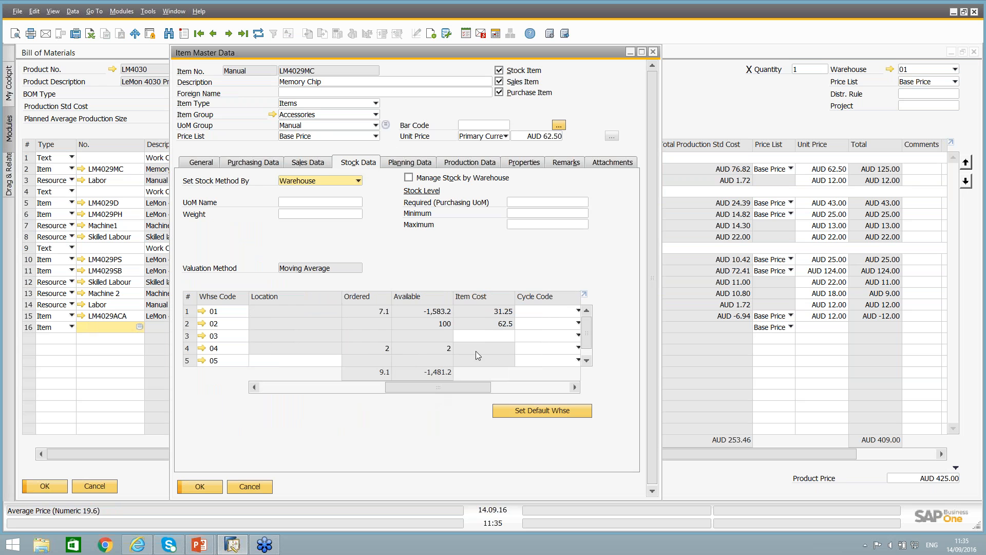
key(ctrl)
click(458, 164)
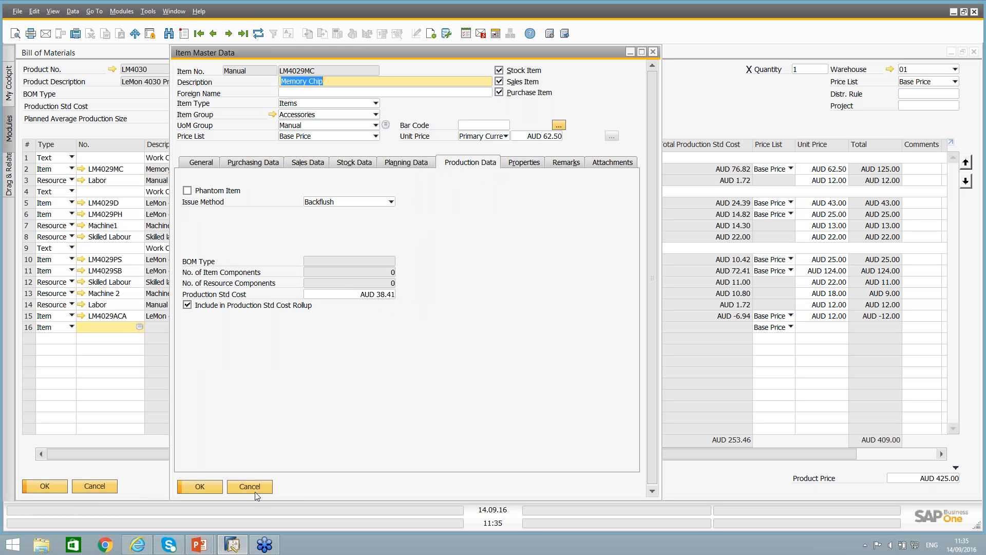
click(385, 295)
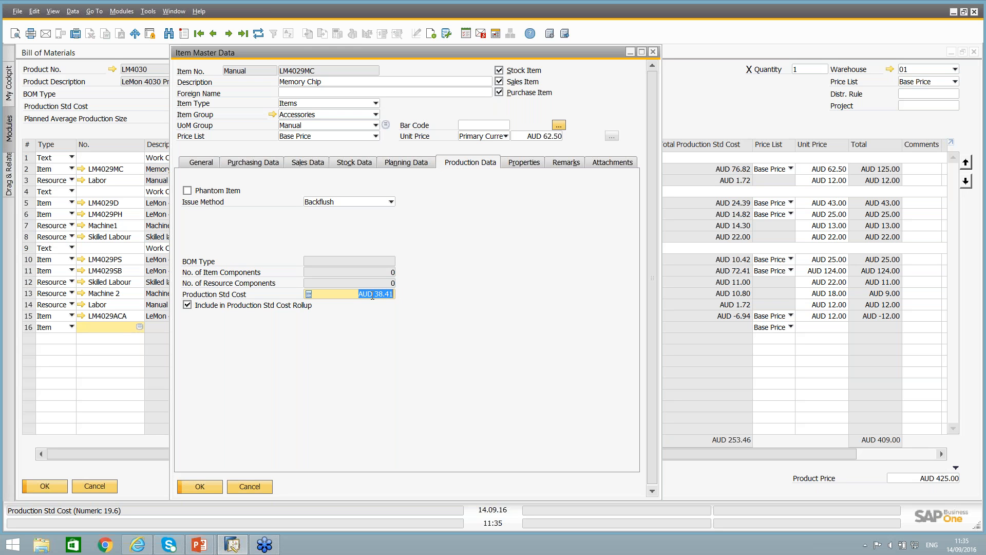
click(260, 487)
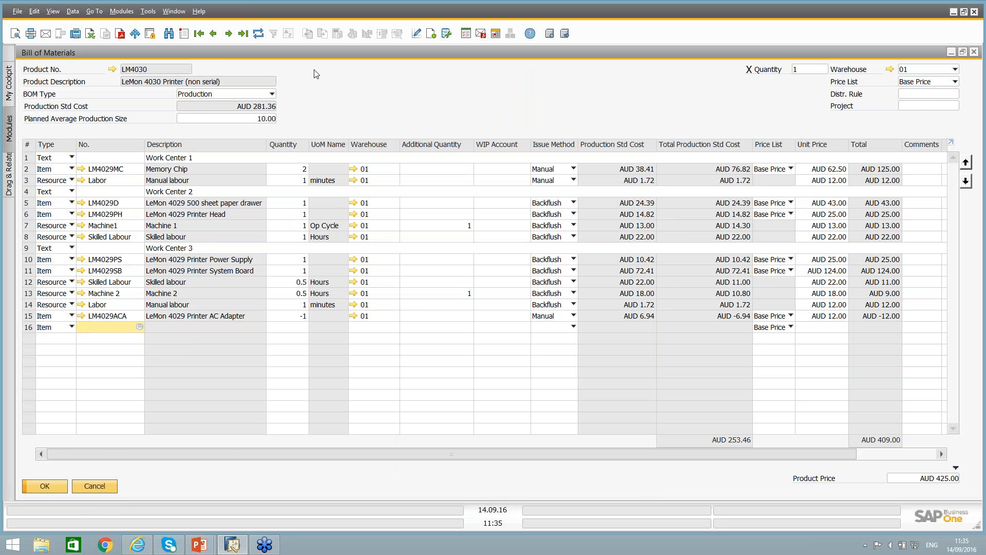
Place the bill of materials and cost update windows side by side, and run the Production Std Cost Update for all item groups with item properties ignored.
double_click(321, 54)
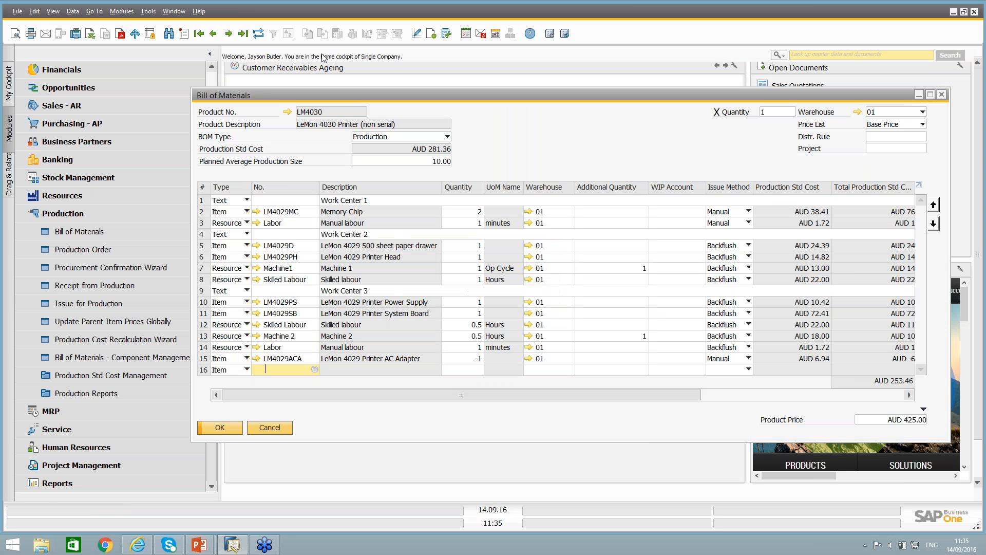
drag(308, 98, 505, 99)
drag(361, 222, 221, 211)
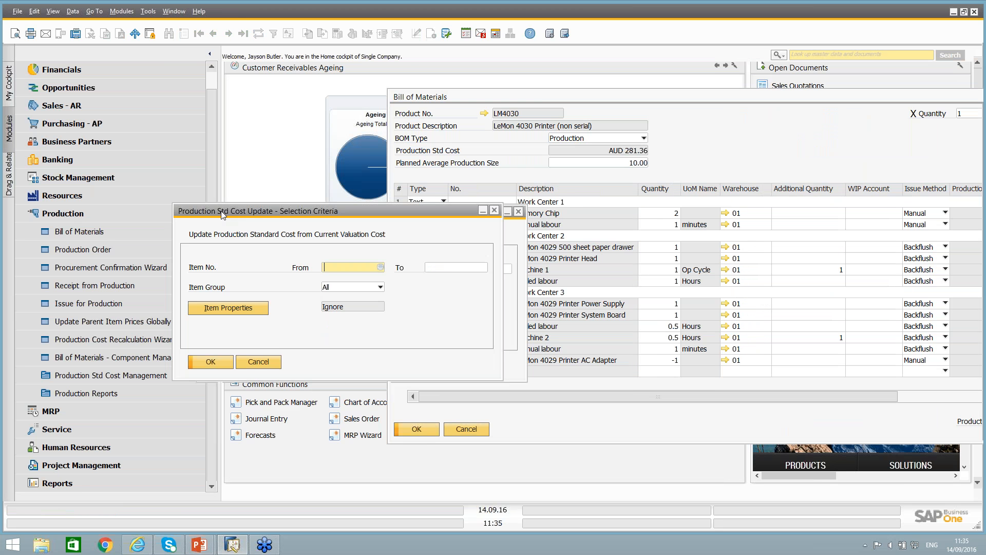
click(226, 309)
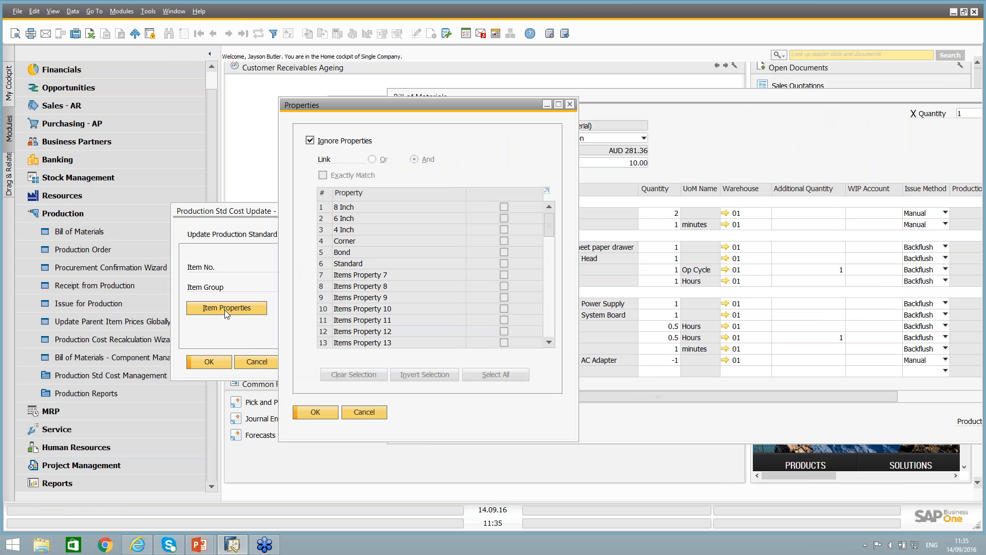
click(365, 412)
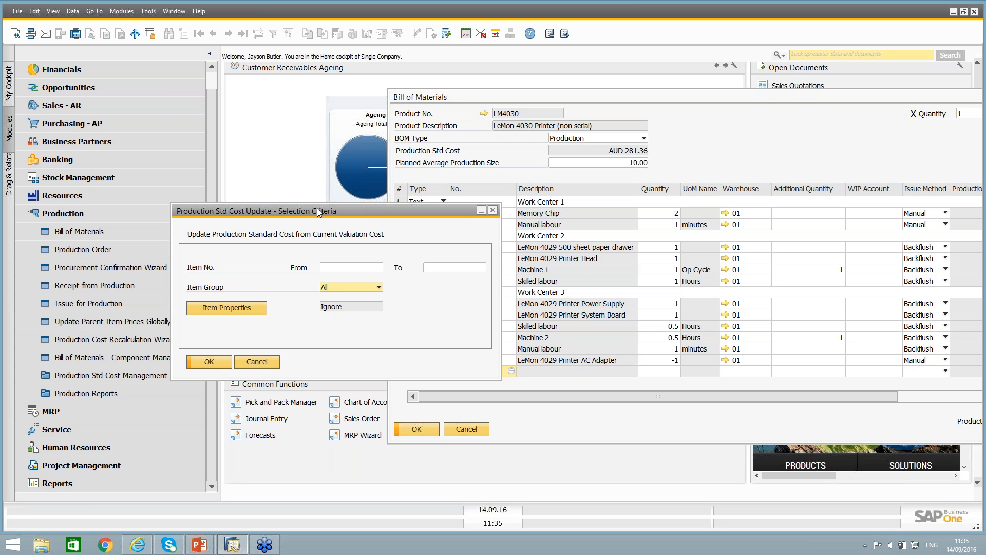
drag(317, 211, 274, 171)
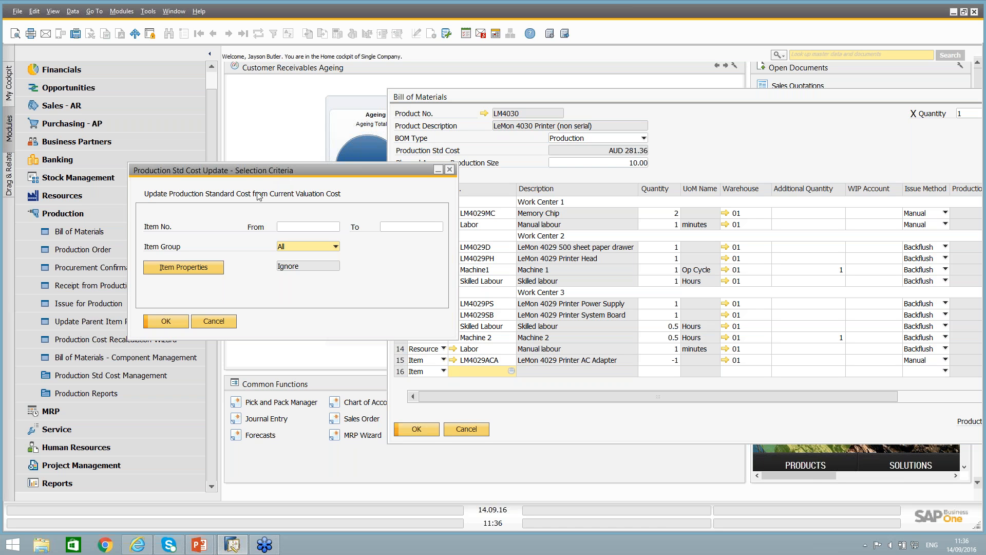
click(165, 322)
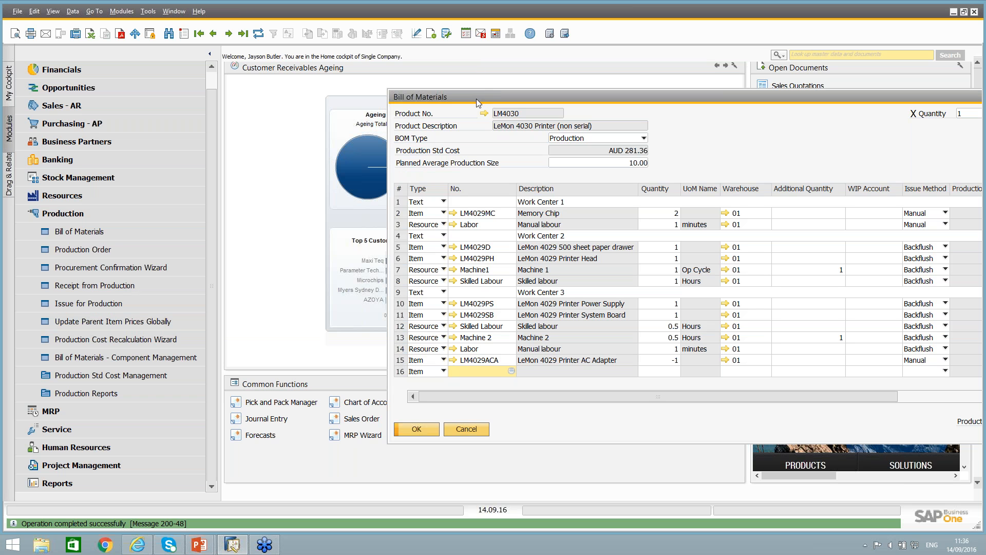
Reposition the bill of materials window and examine the LM4030 item's stock data, including its item cost in the general warehouse.
drag(457, 100, 272, 50)
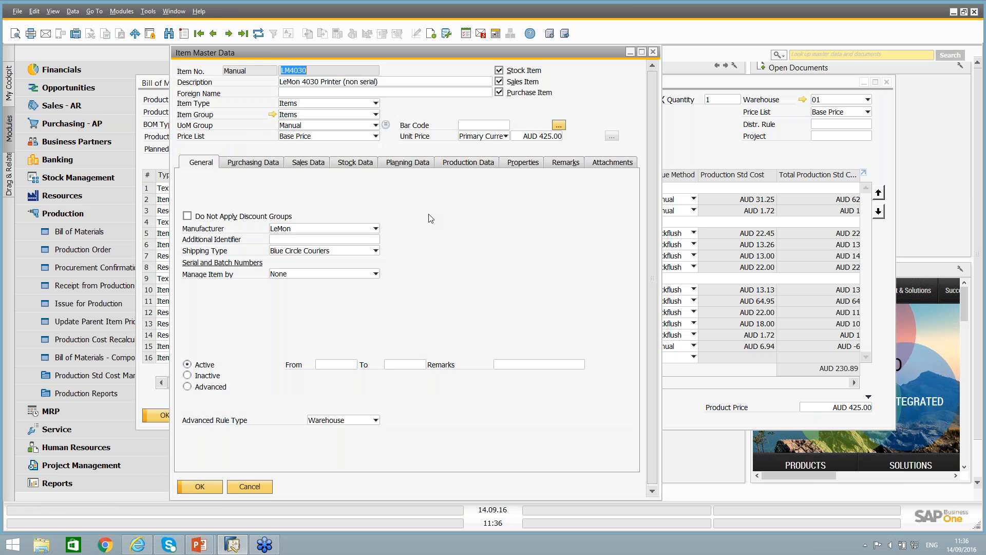
click(407, 162)
click(341, 163)
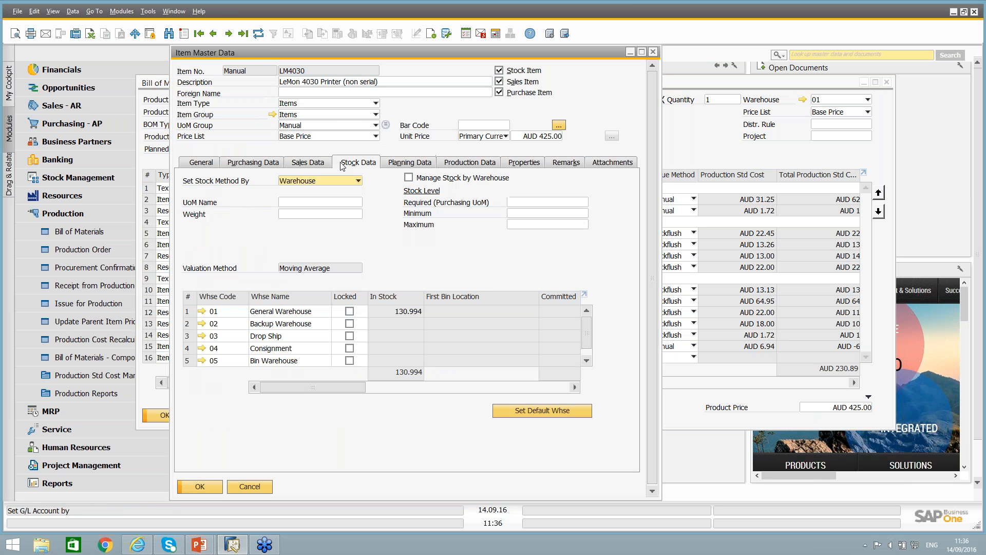
drag(335, 388, 485, 390)
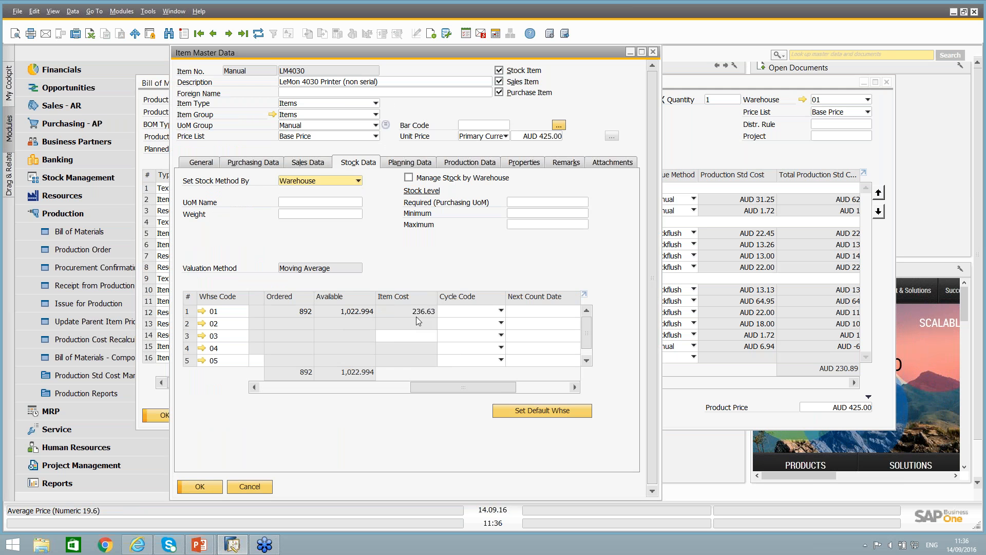
Close the item record, run the Production Std Cost Rollup for all item groups with item properties ignored, and refresh the LM4030 bill of materials.
click(653, 52)
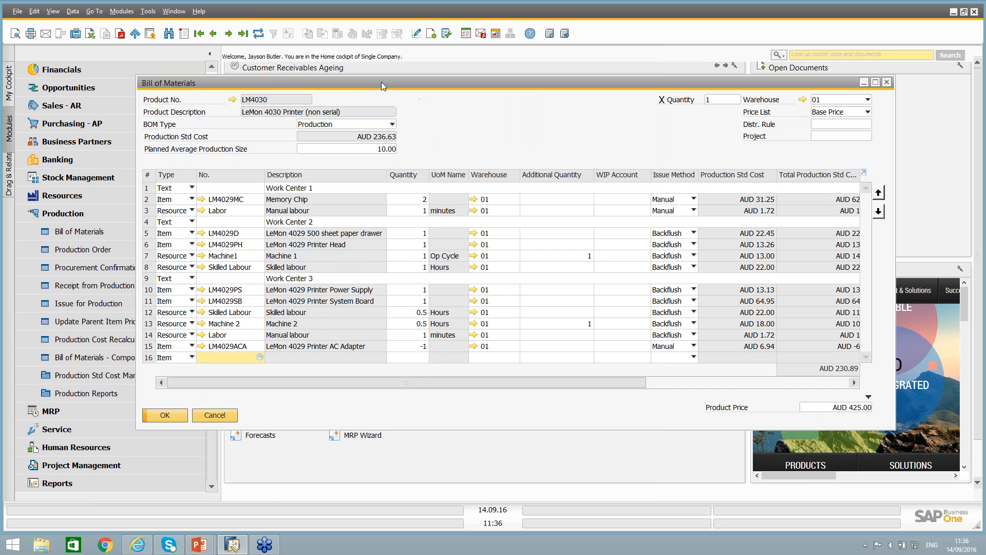
drag(352, 84, 491, 96)
click(136, 379)
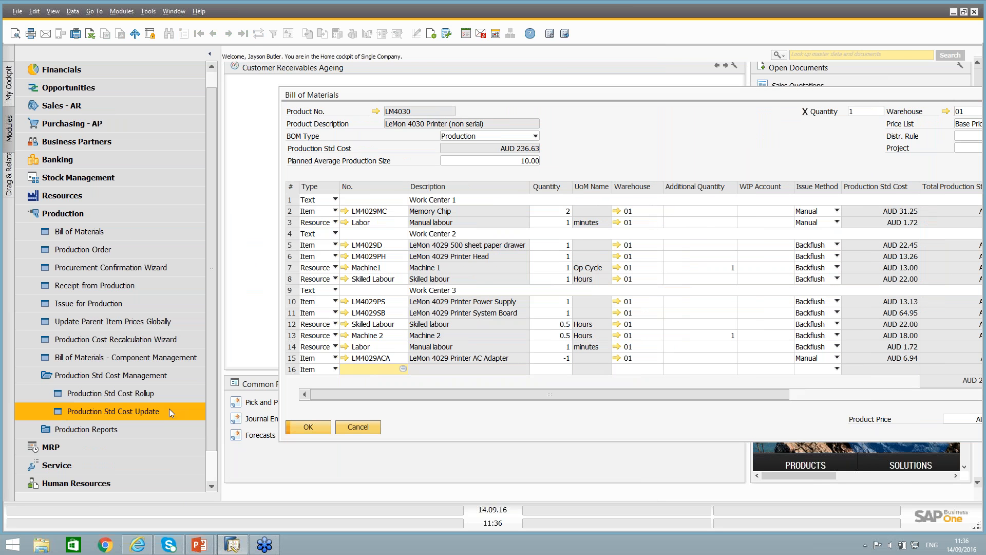
click(131, 395)
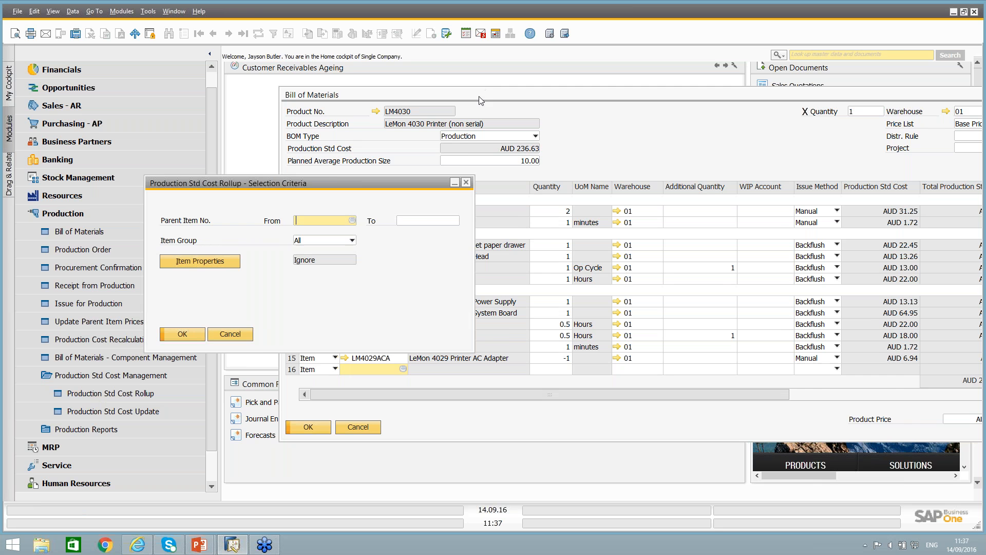
drag(478, 94, 408, 94)
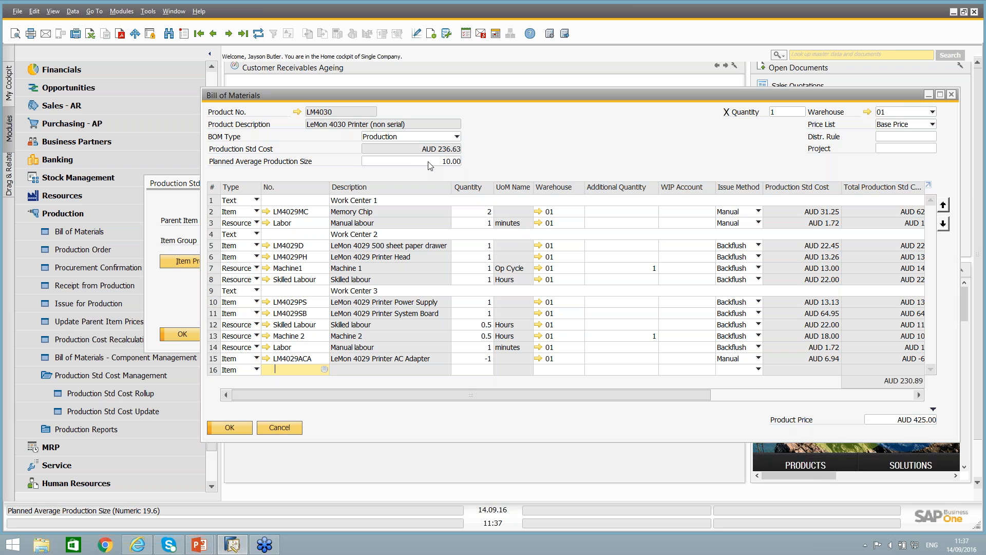
click(178, 186)
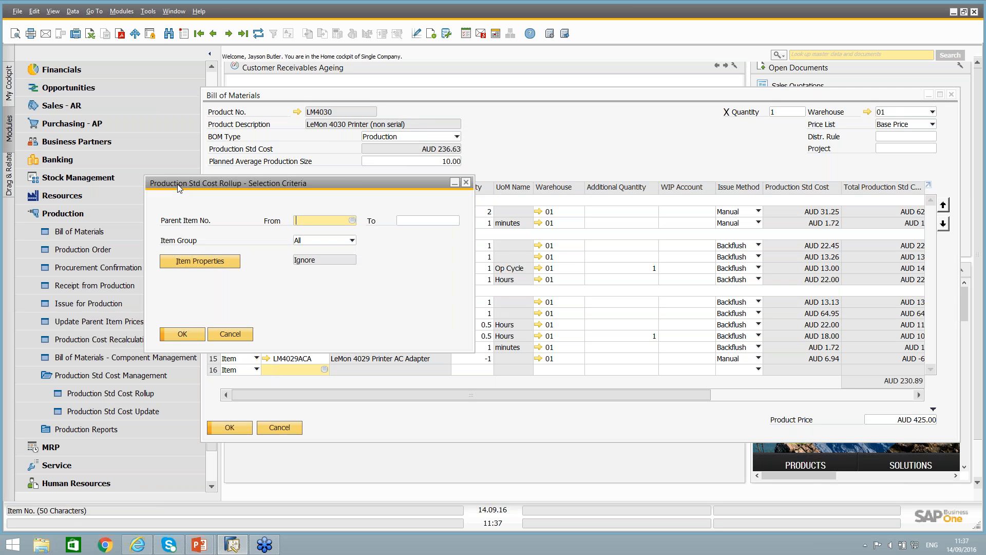
click(182, 334)
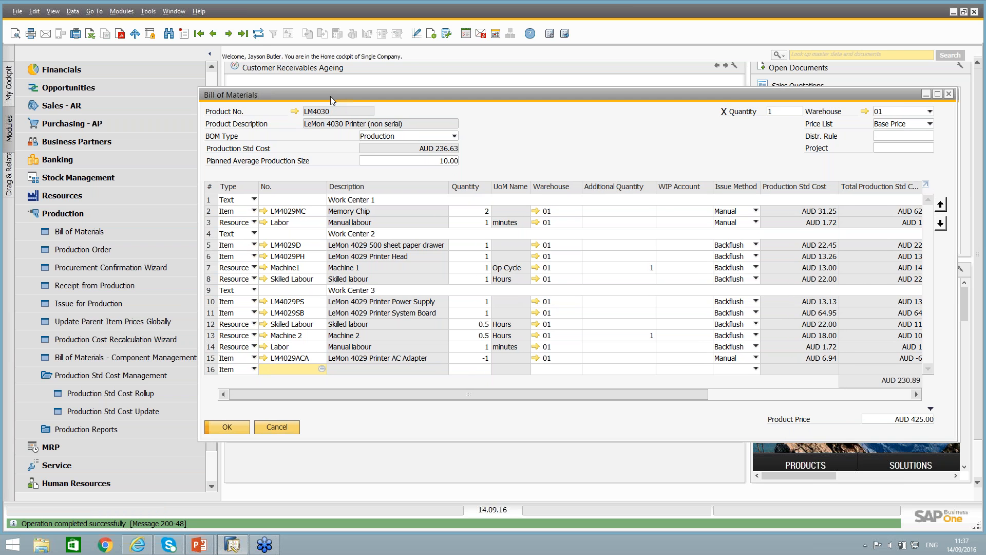
drag(330, 97, 322, 95)
click(257, 35)
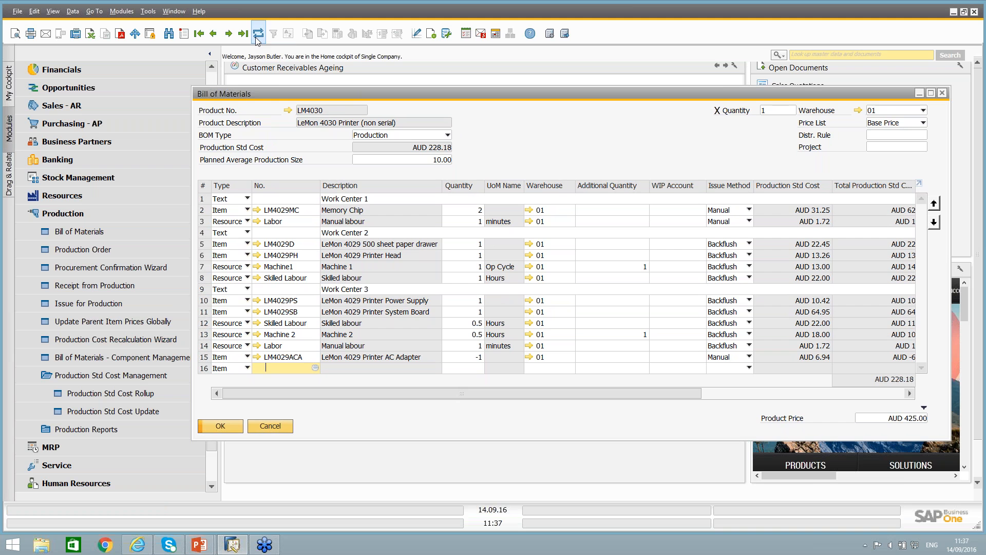
Try a planned average production size of 1, compare the component cost total with the product's standard cost, and set the size back to 10.
click(424, 160)
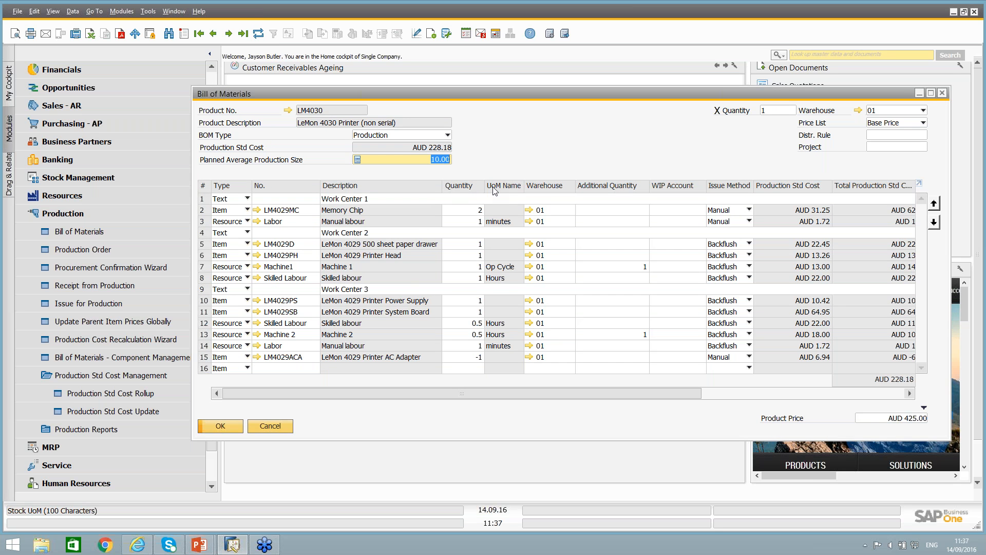
text(1)
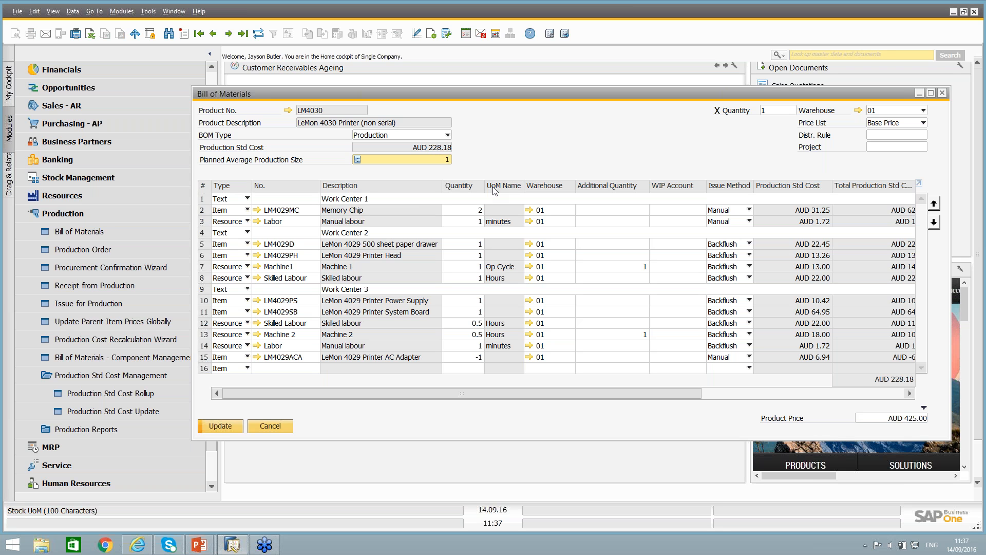
key(Tab)
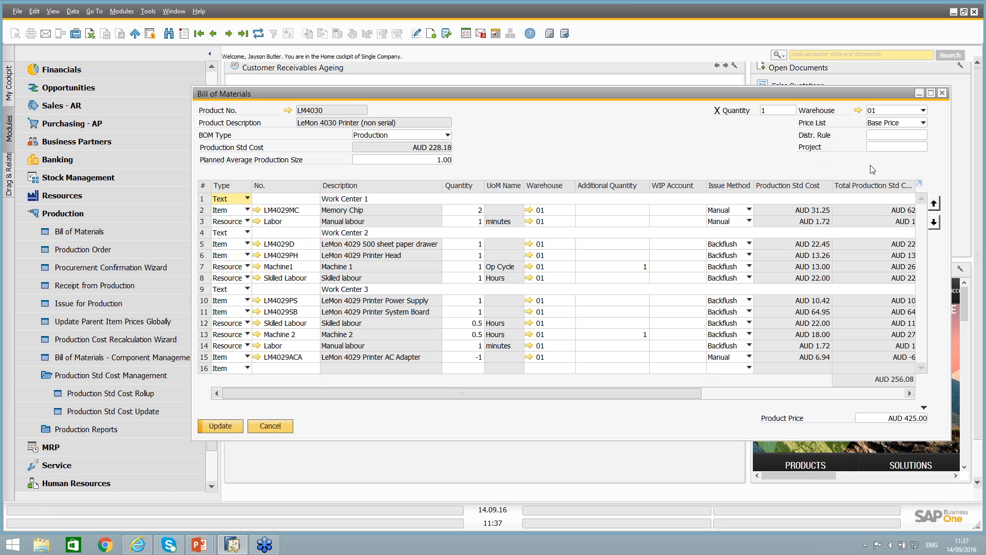
click(899, 380)
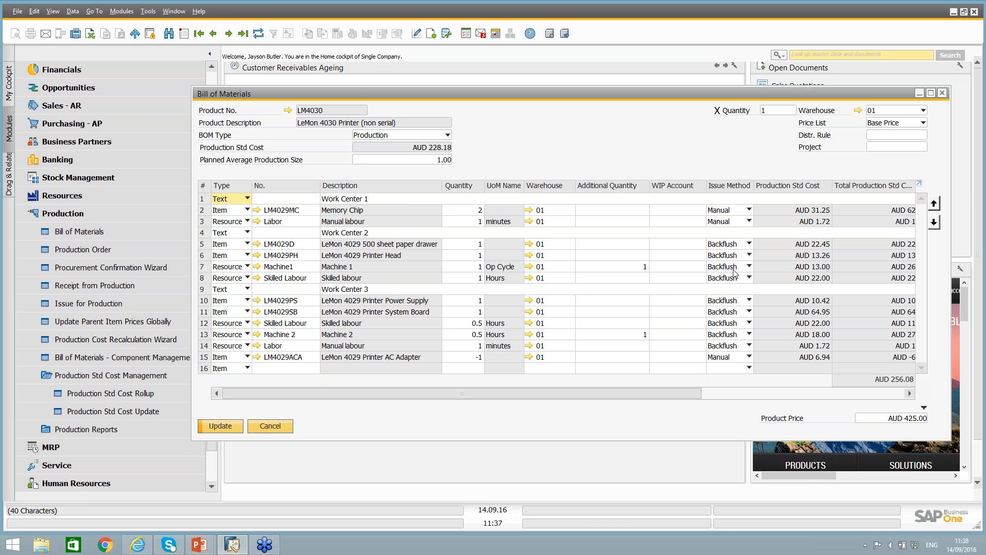
click(428, 149)
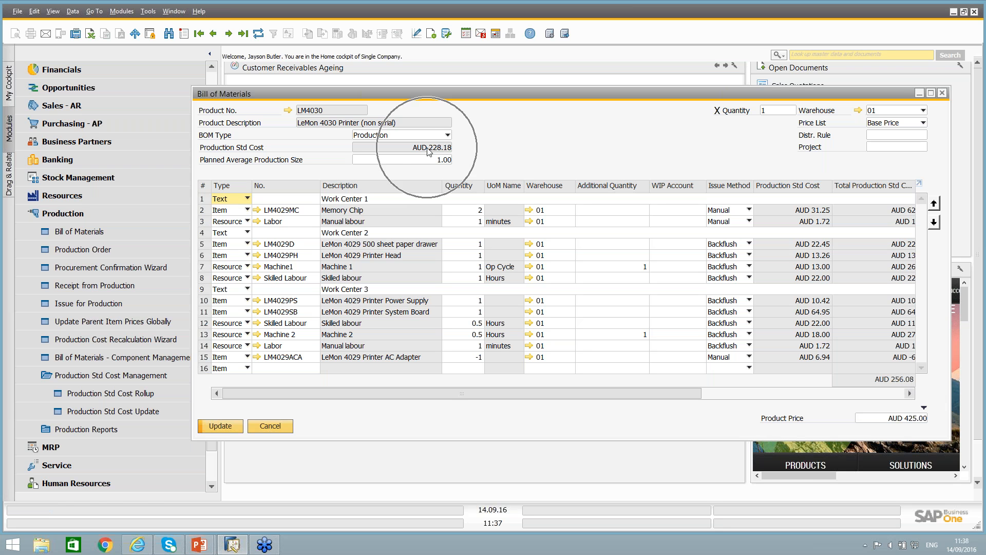
key(ctrl)
key(ctrl)
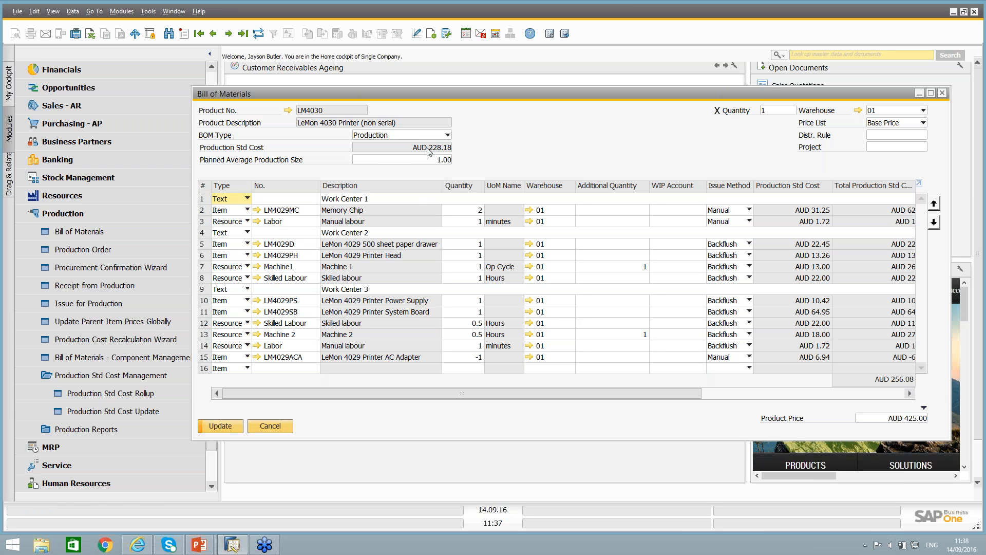
click(432, 160)
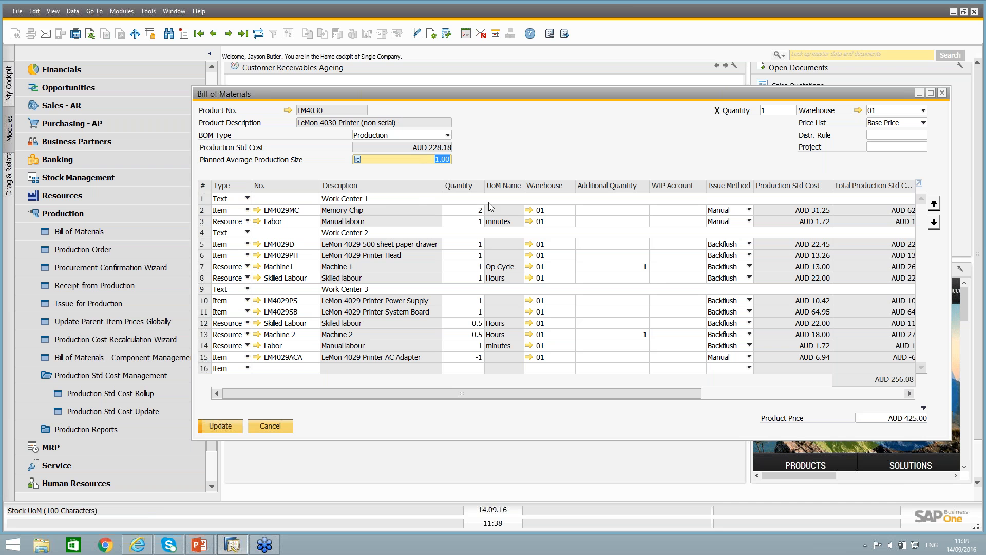
text(10)
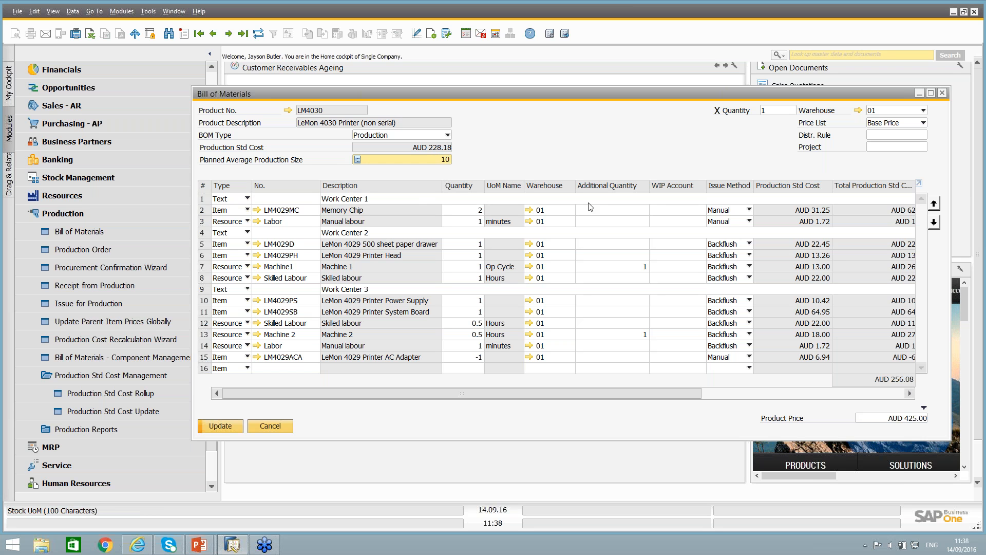
key(Tab)
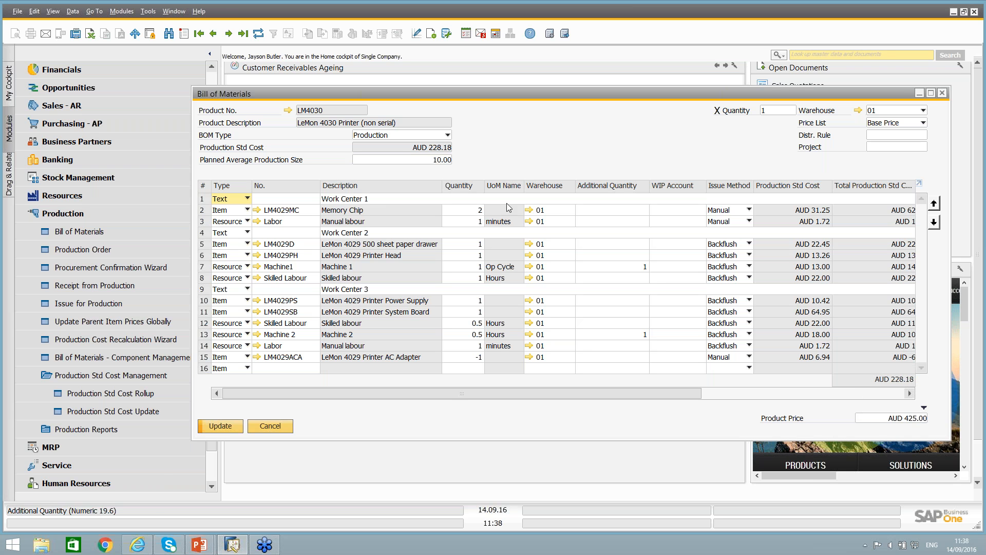
Set the LM4030 bill of materials' planned average production size to 1 and save the change.
click(417, 162)
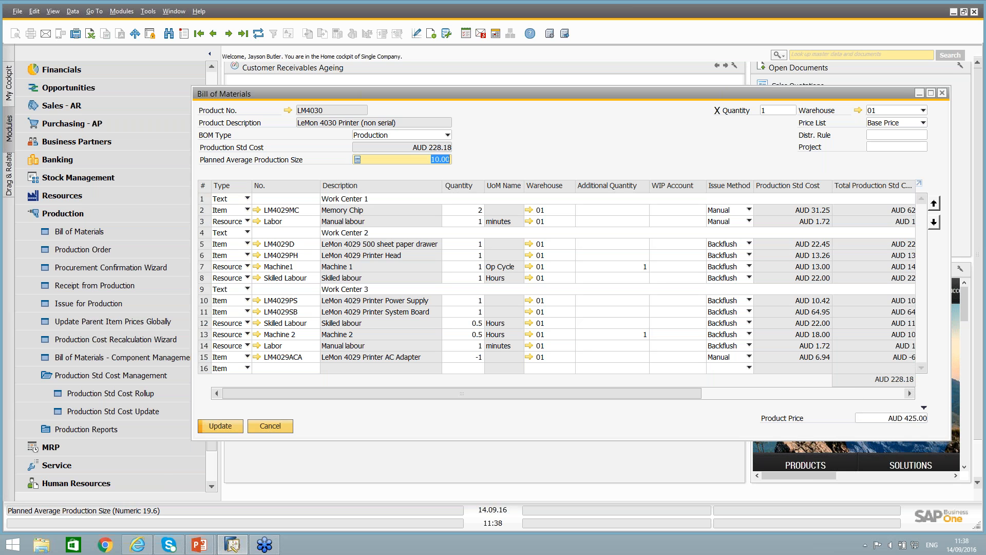
text(1)
key(Tab)
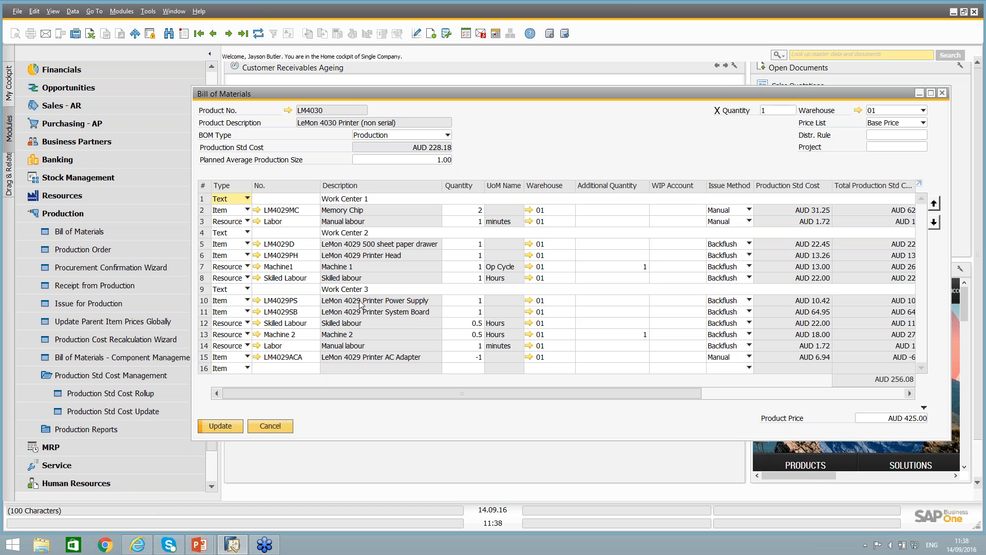
click(220, 426)
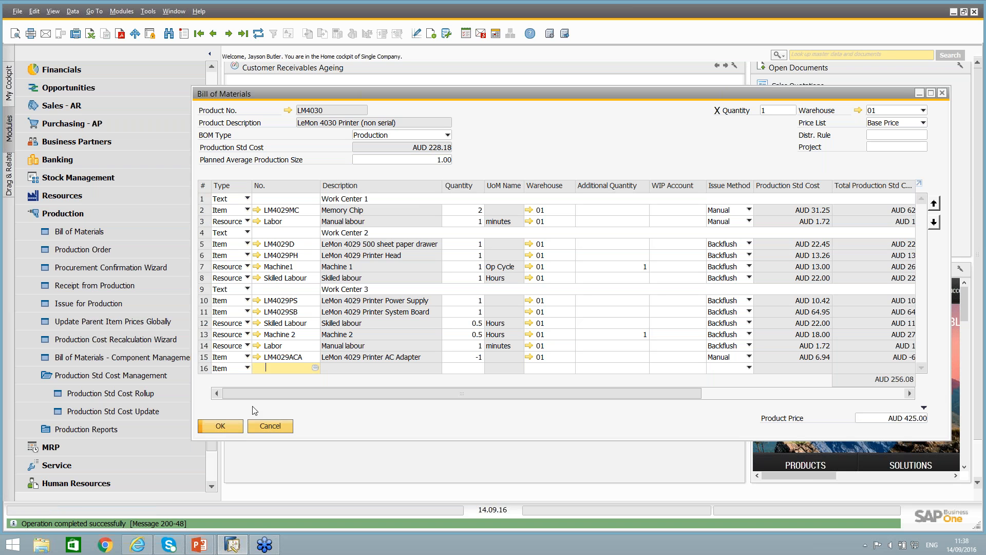
Rerun the Production Std Cost Rollup for all item groups, and refresh the bill of materials to check the product's standard cost.
click(103, 394)
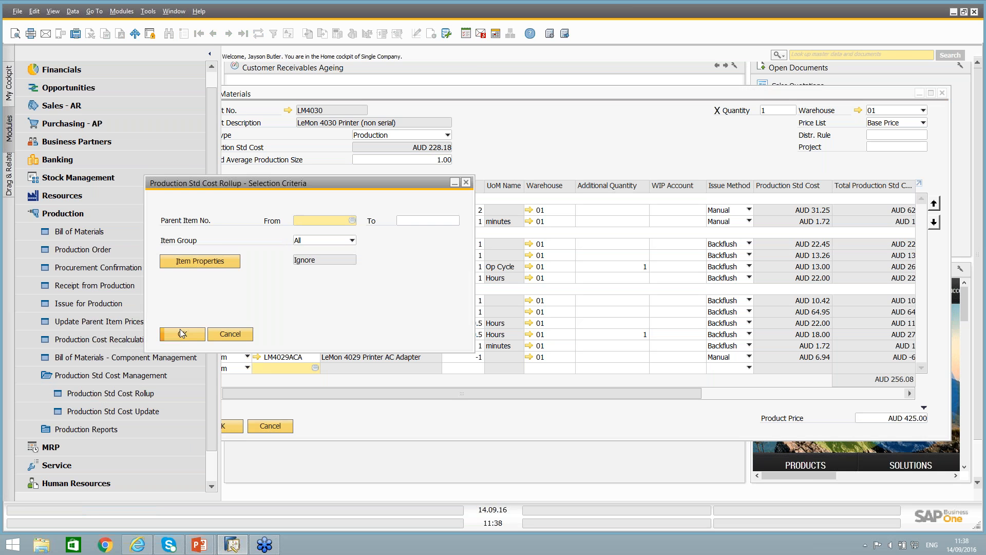
click(181, 335)
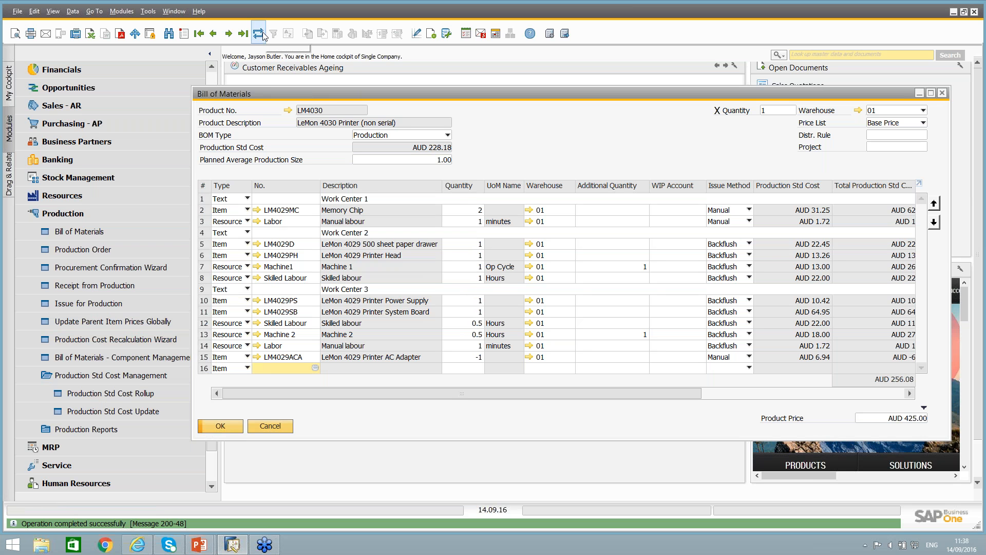
click(258, 34)
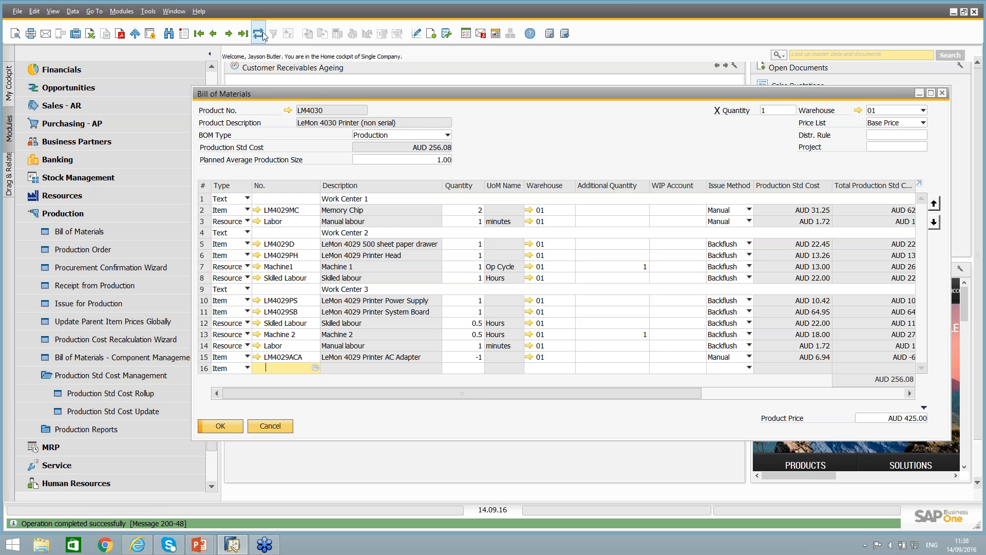
click(433, 150)
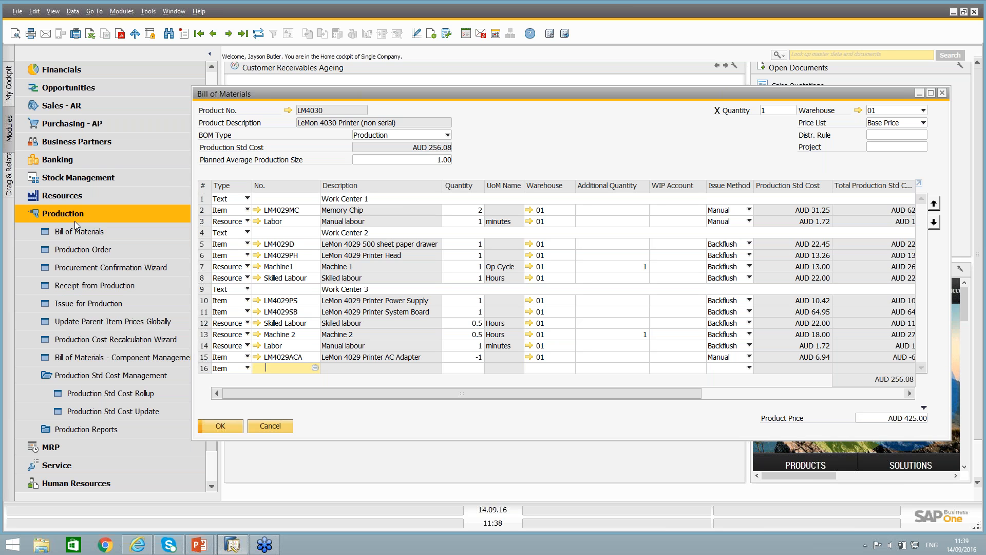
Open the LM4030 item record and examine the Production Std Cost in its production data.
click(287, 112)
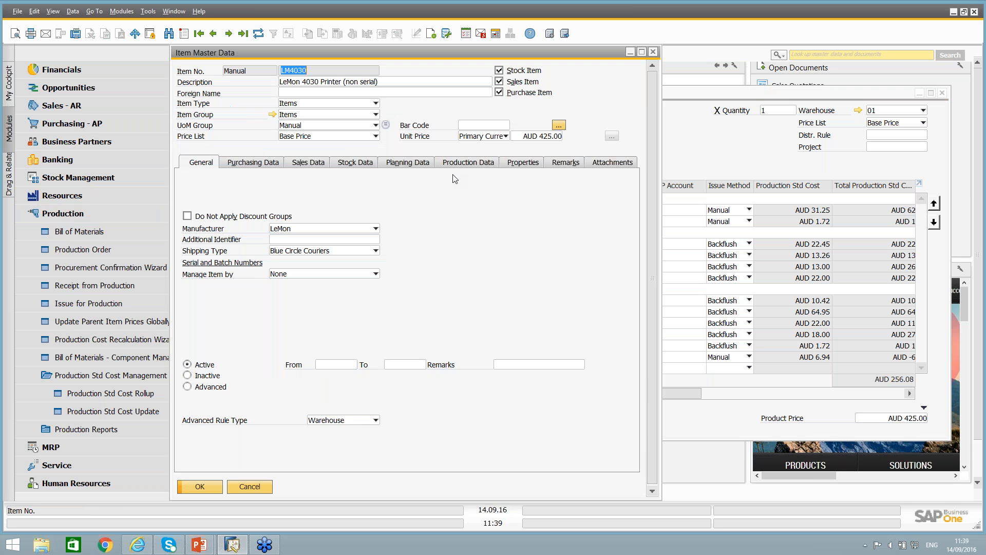
click(460, 162)
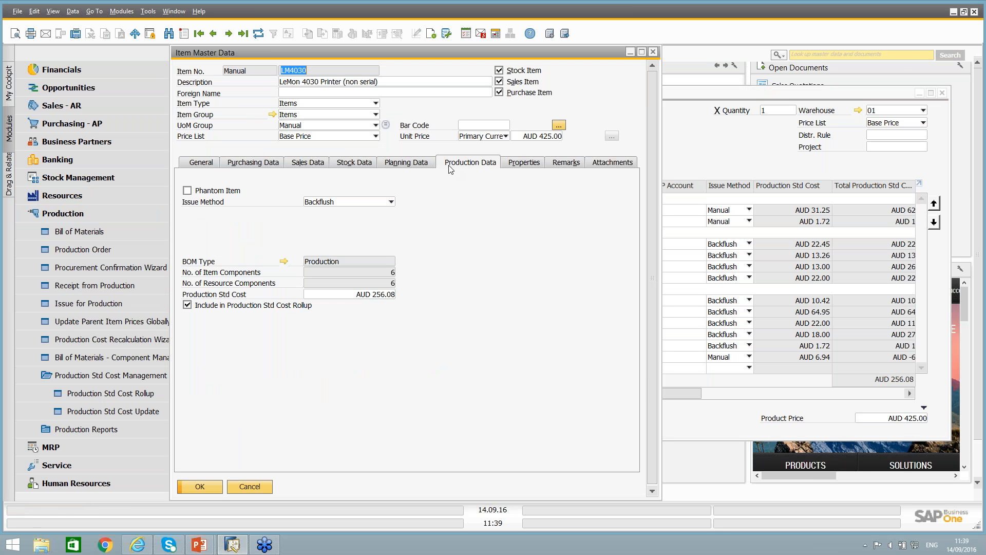
click(370, 293)
drag(282, 56, 383, 63)
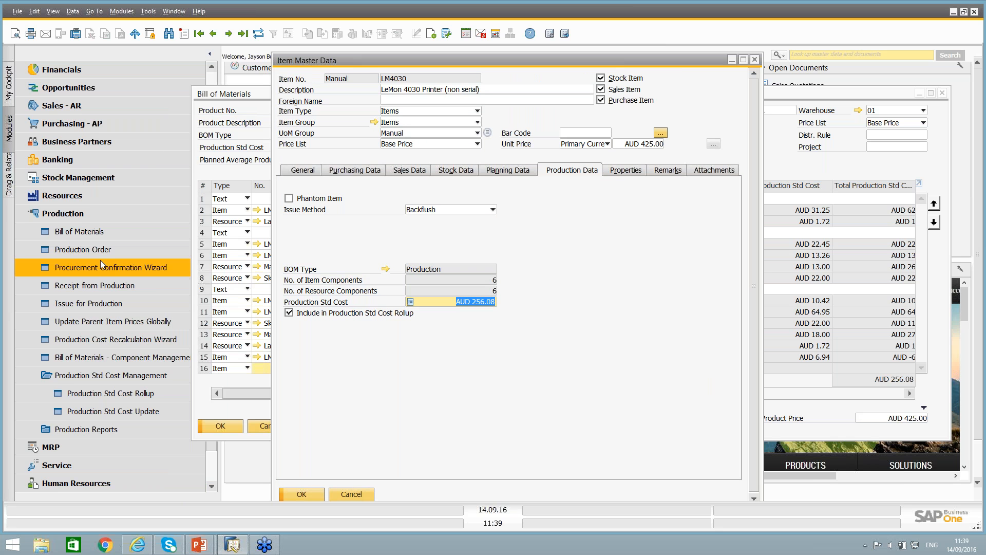
View a blank Stock Revaluation document, and close it together with the item record and the bill of materials without changes.
click(79, 178)
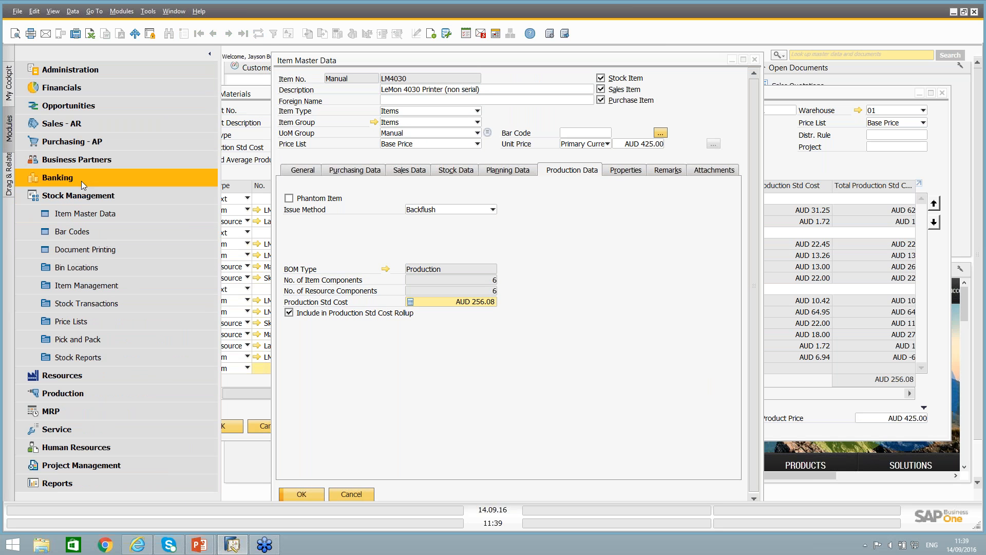
click(80, 303)
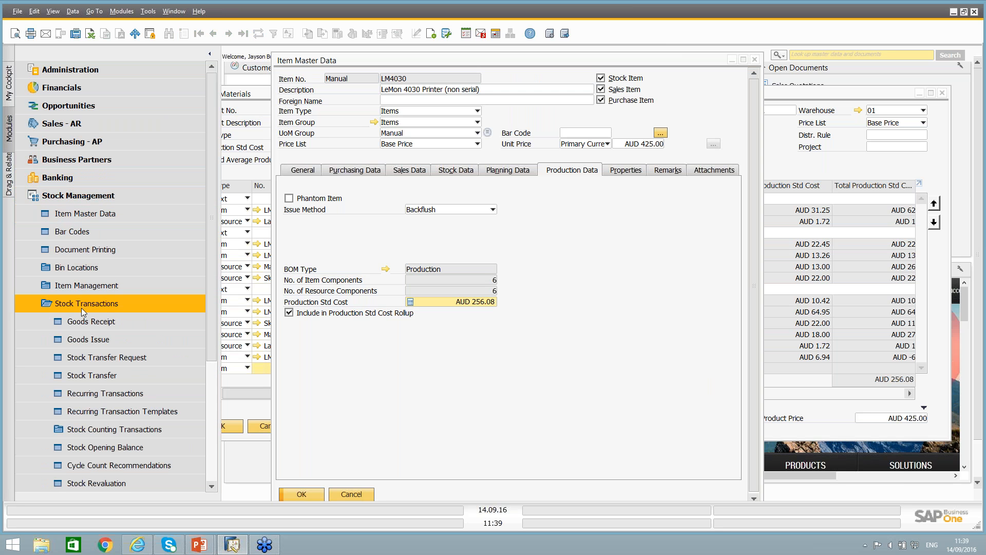
click(106, 483)
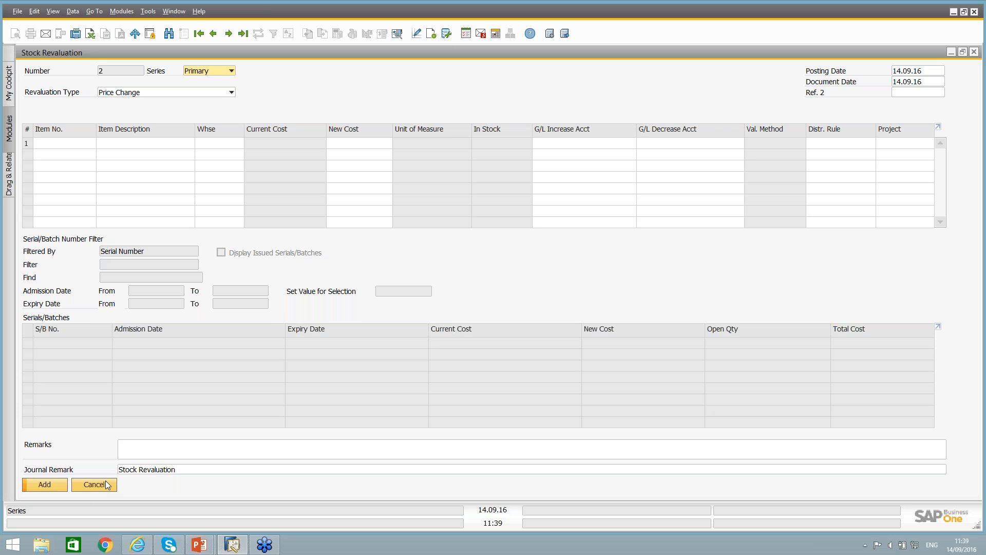
click(106, 481)
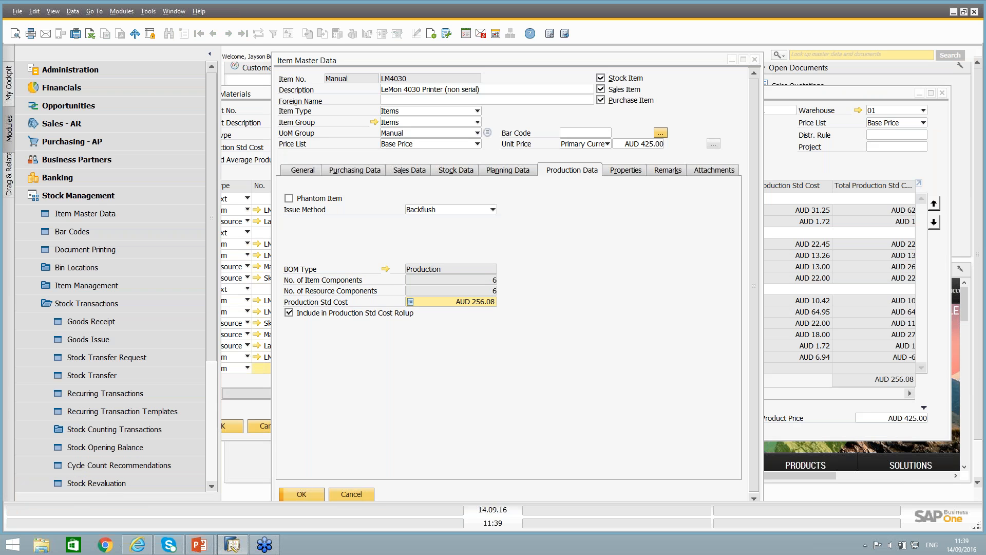
click(369, 497)
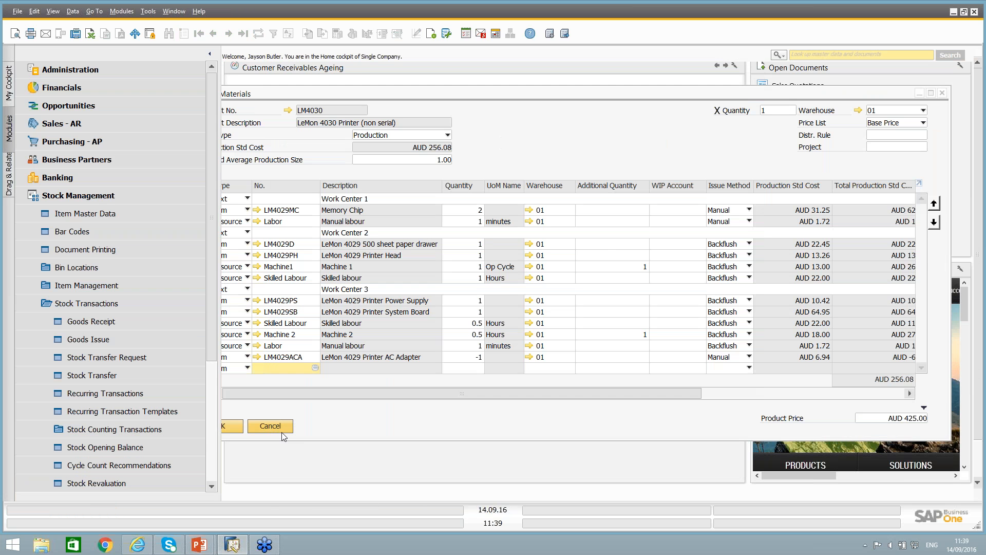
click(281, 433)
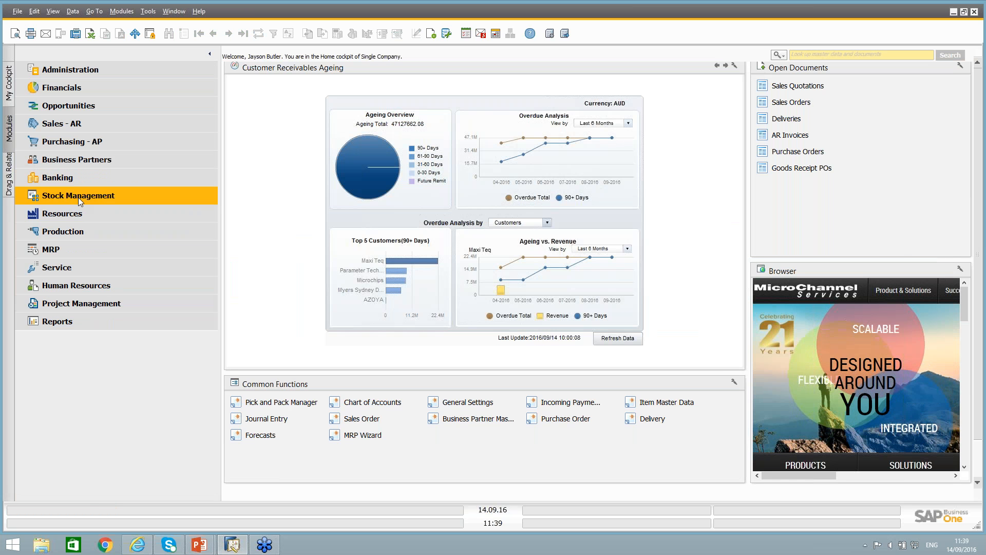
Open a new production order document from the Production module.
click(56, 235)
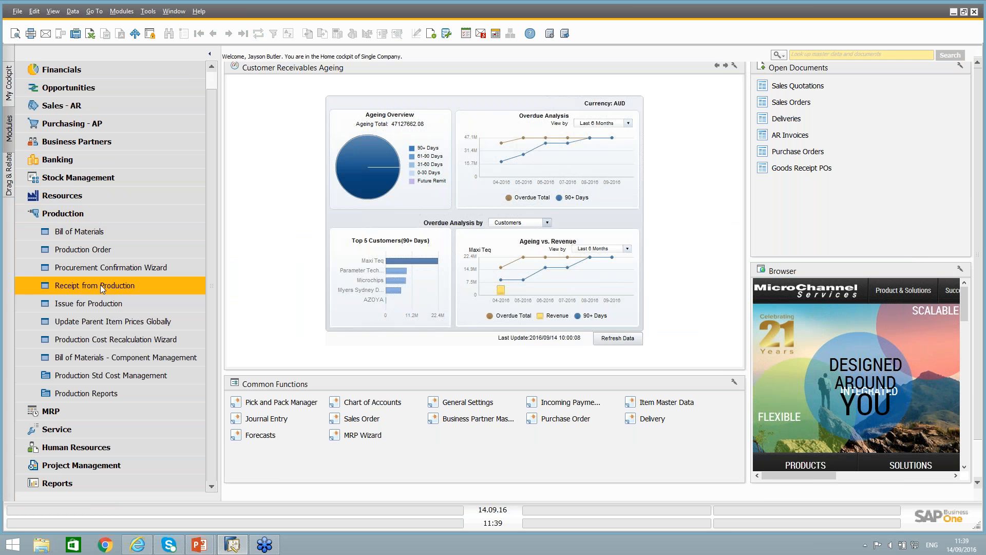
click(81, 254)
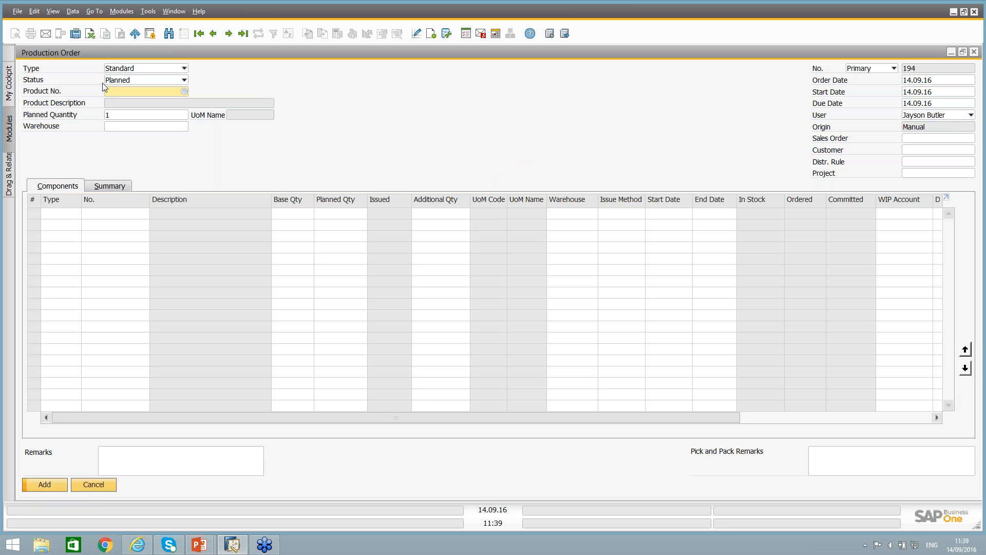
Set the production order's type to Special and choose A00004, Rainbow Color Printer 5.0, as the product.
click(125, 68)
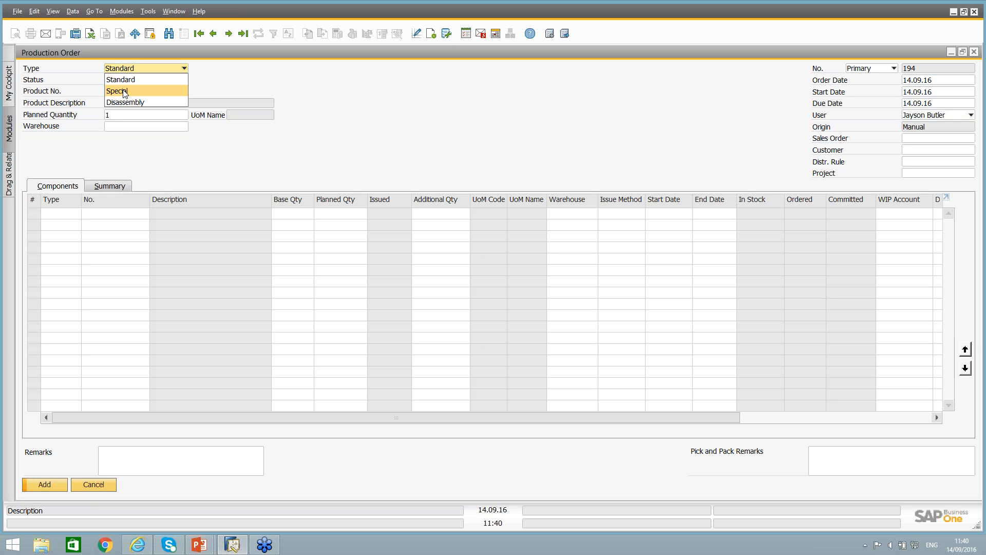
click(124, 91)
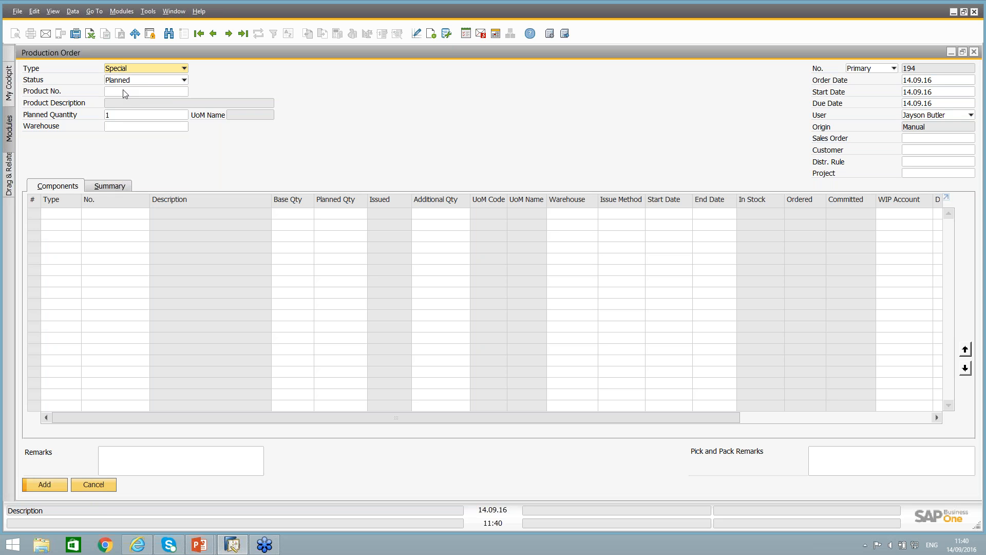
click(141, 92)
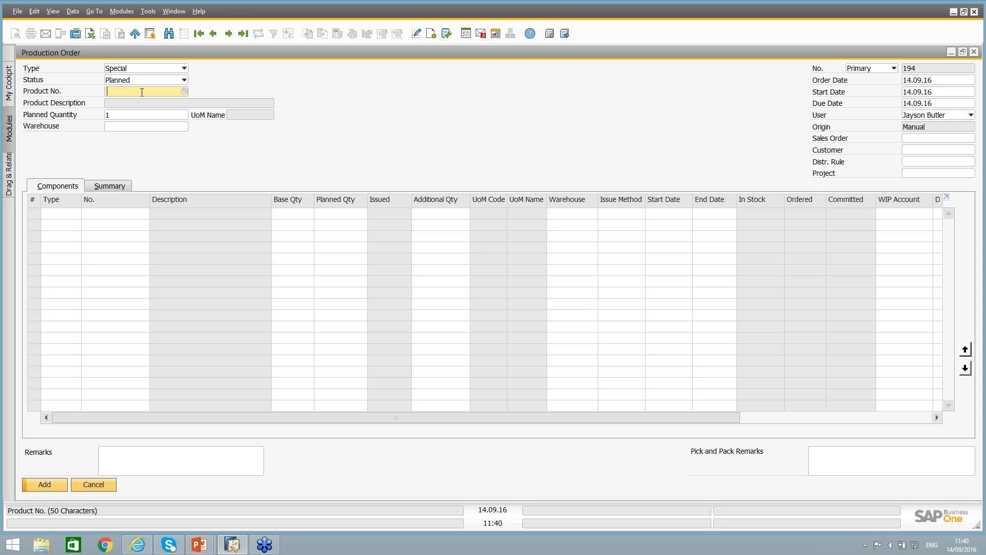
click(184, 91)
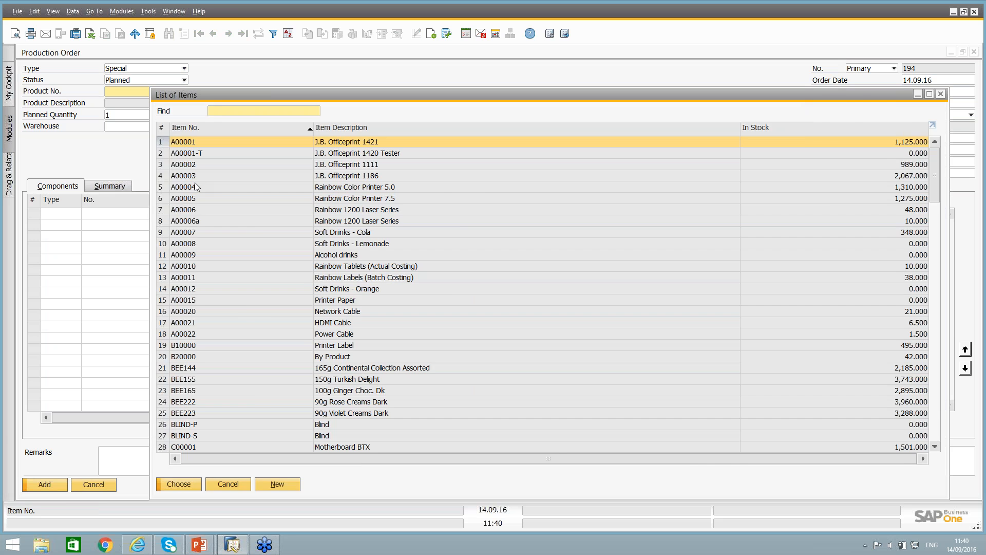
double_click(195, 187)
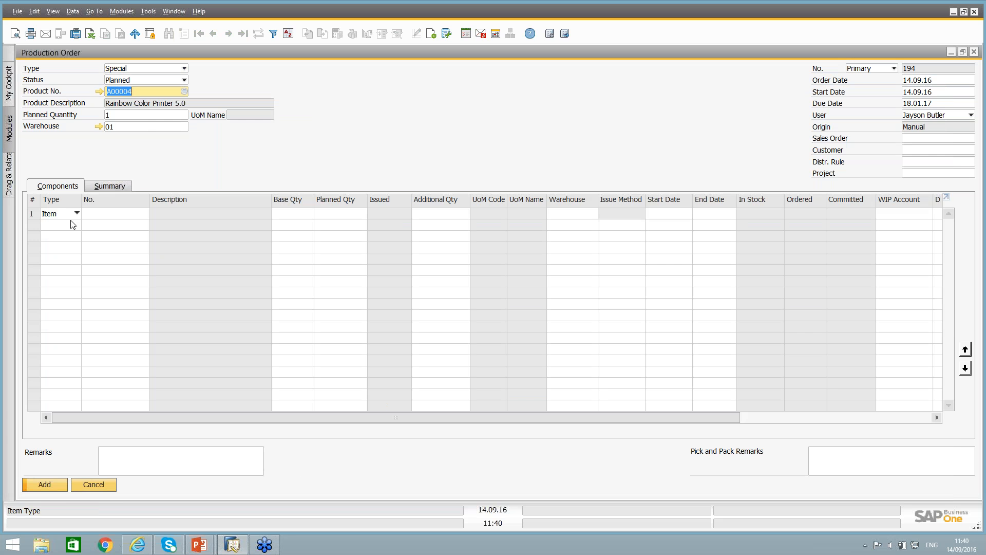
Add items A00004 and A00005 as components of the special production order, and discard the unsaved order.
click(100, 213)
click(146, 213)
click(191, 188)
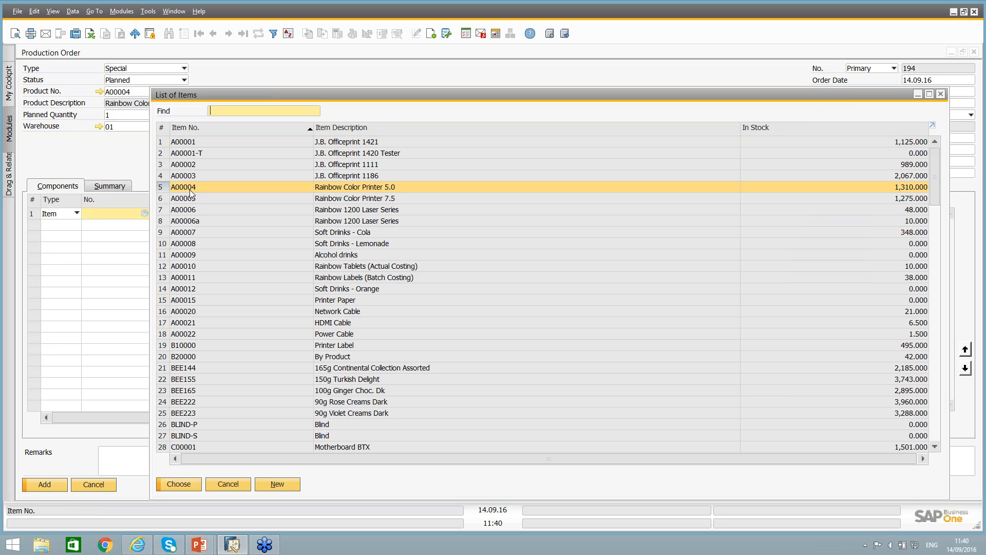
ctrl+click(191, 200)
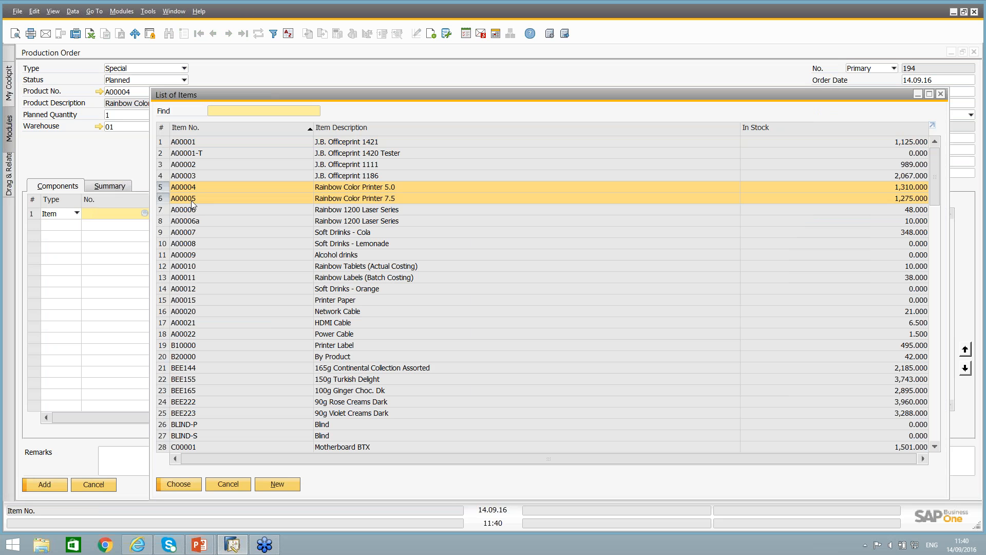
click(165, 488)
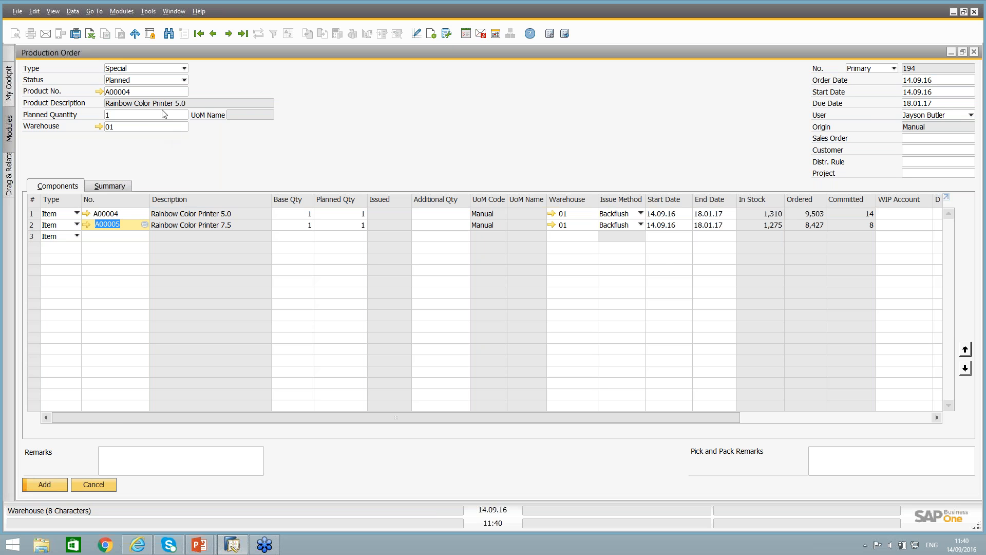
click(167, 41)
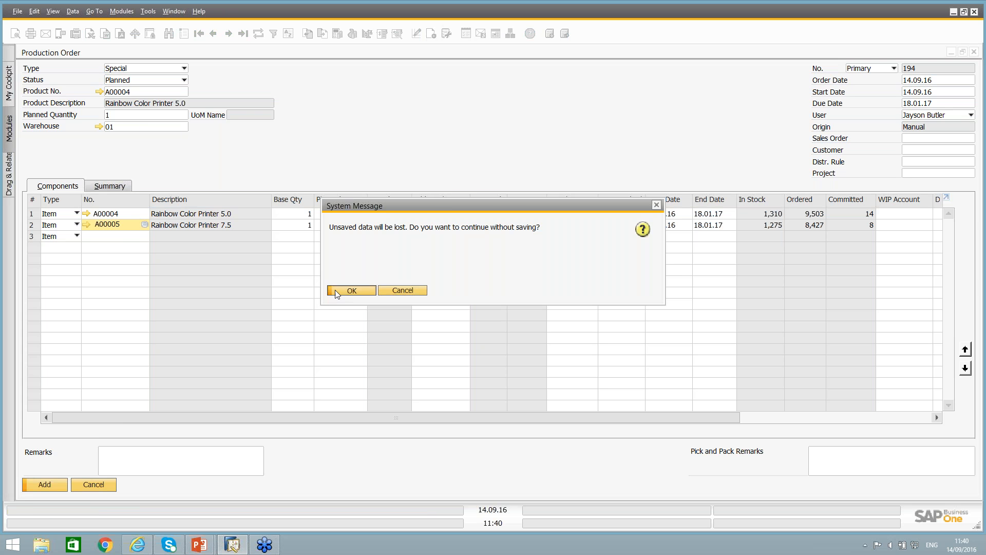
click(349, 290)
click(120, 78)
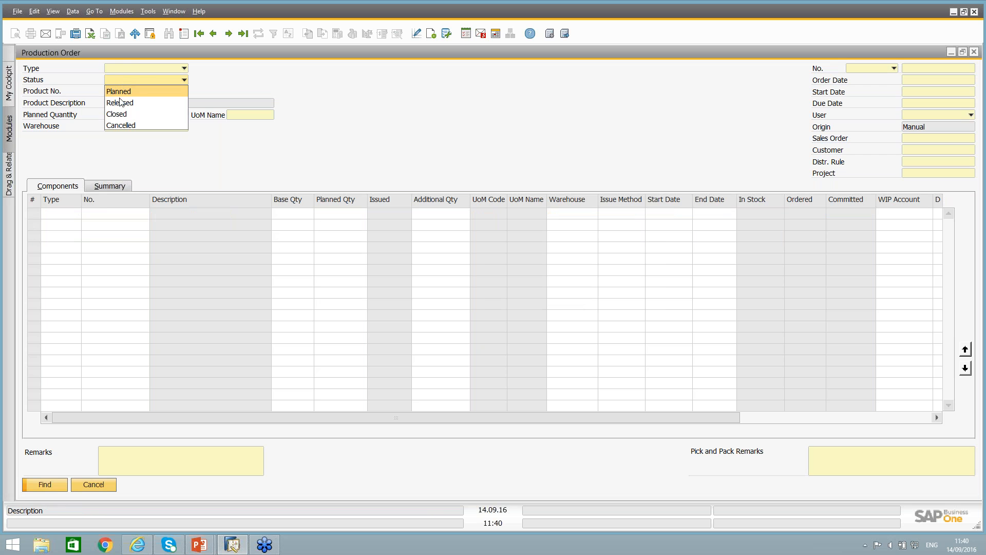
click(122, 67)
click(122, 67)
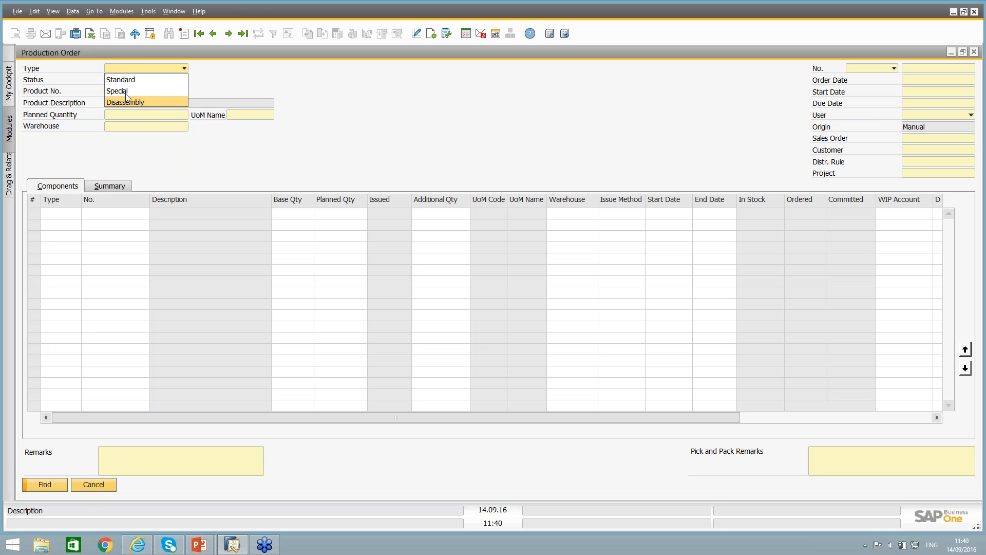
click(126, 80)
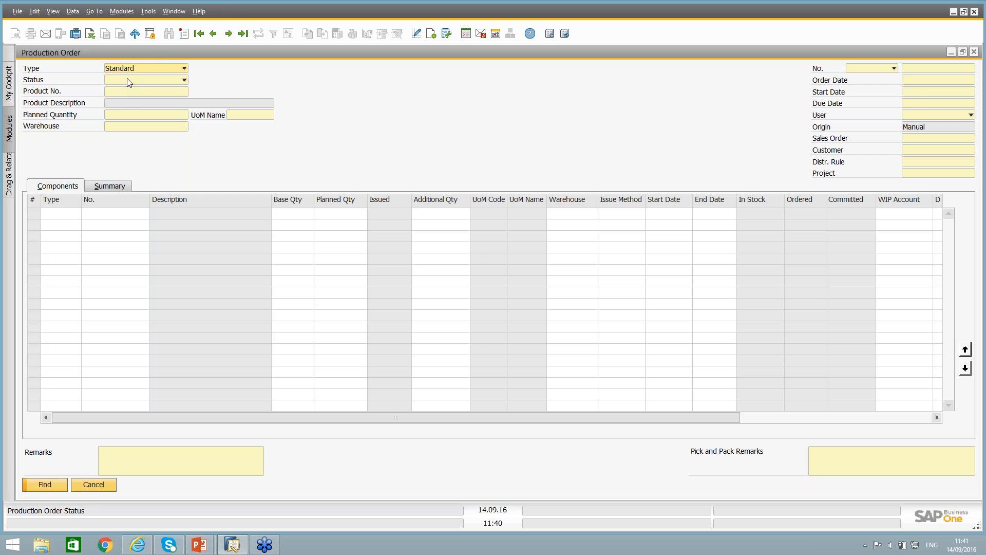
Start a new Standard production order for product LM4030 with a planned quantity of 10.
key(ctrl+a)
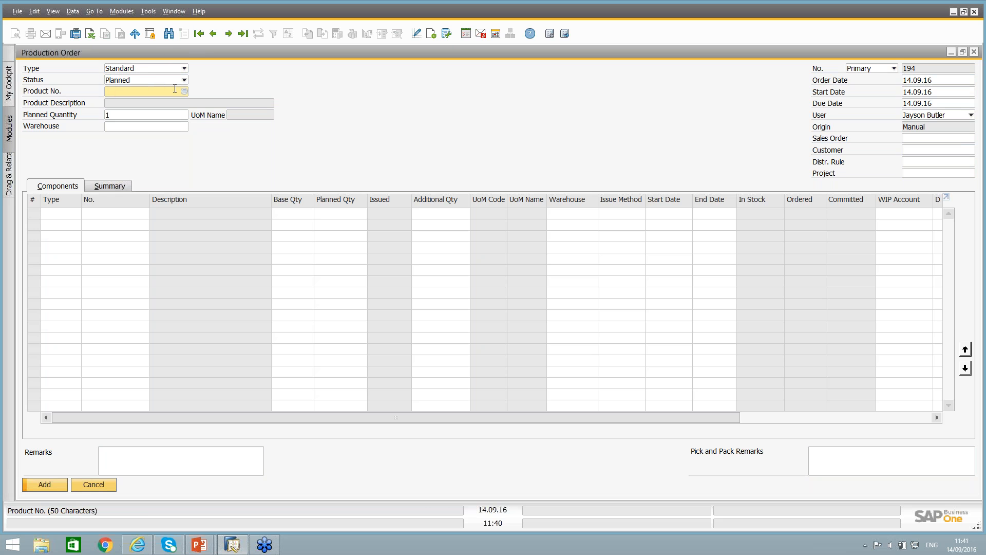
text(lm)
key(Tab)
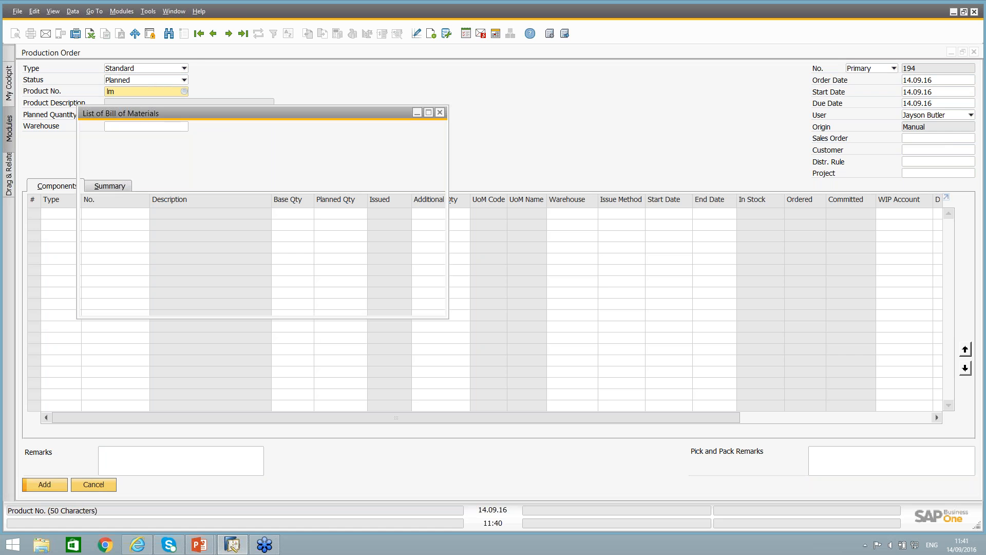
click(114, 186)
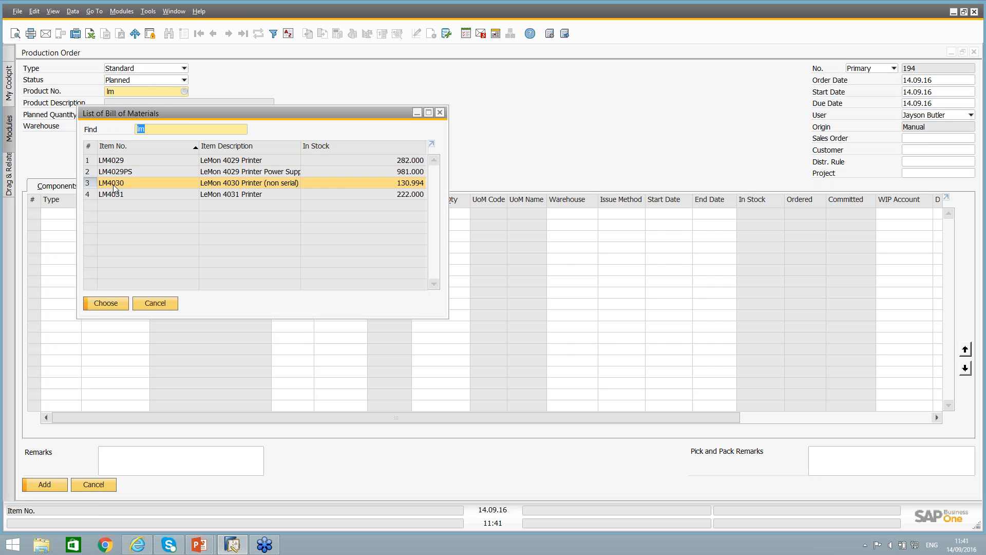
double_click(114, 186)
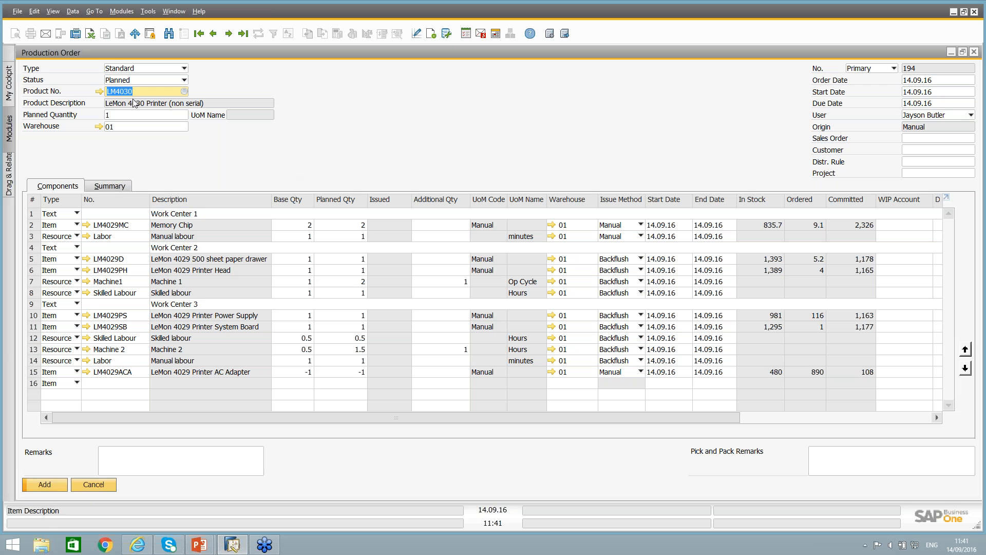
click(118, 116)
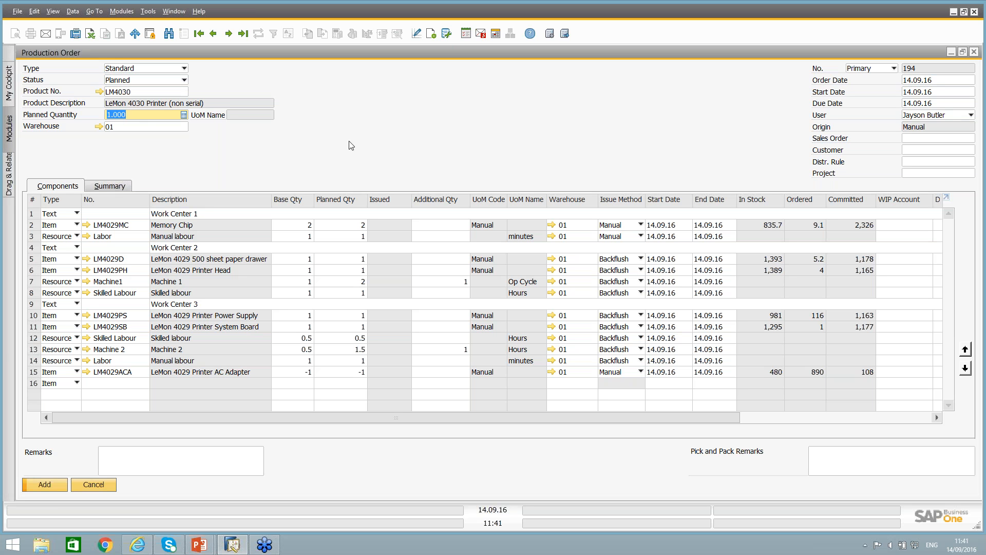
text(10)
click(143, 129)
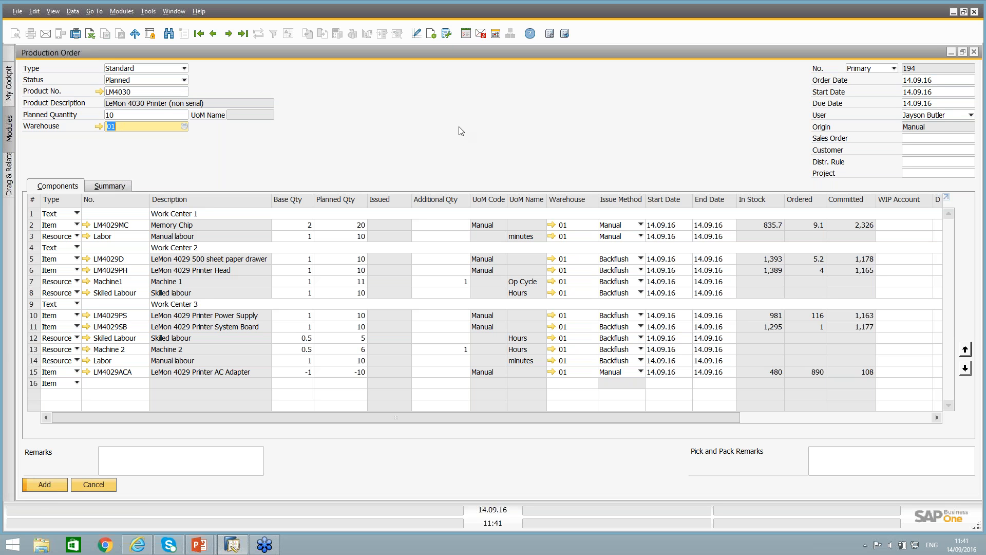
Set the production order's start date to 16.09.16 and apply the new dates to the existing component rows.
click(926, 81)
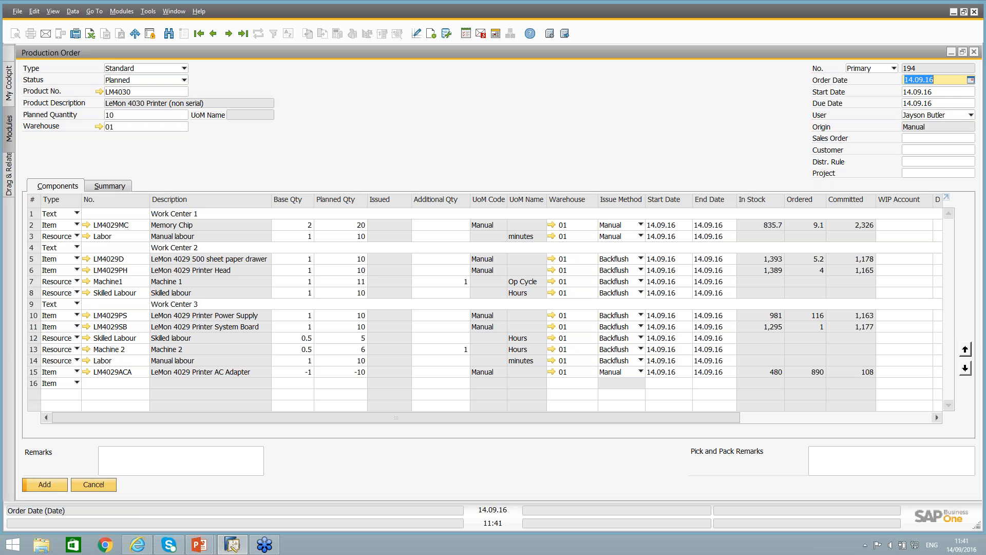
click(917, 92)
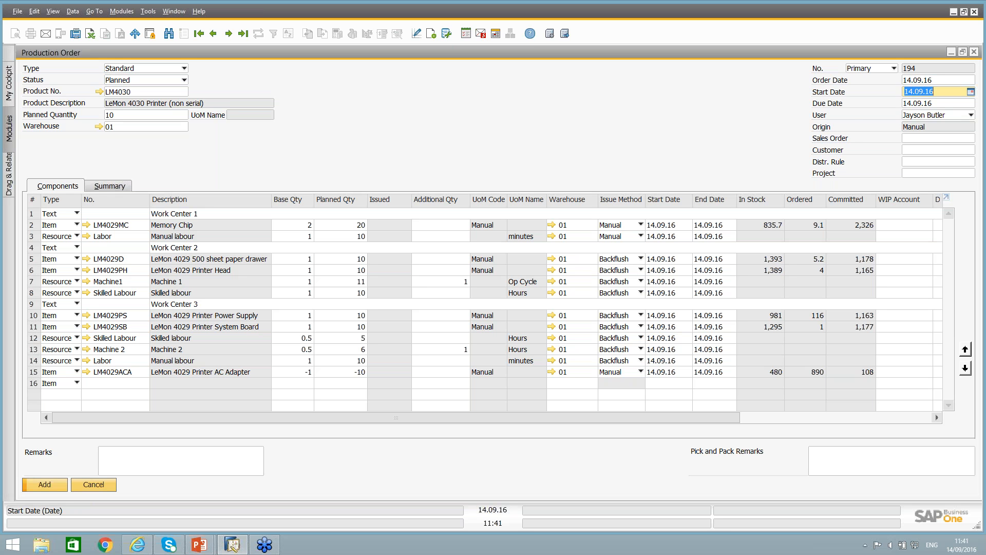
click(970, 91)
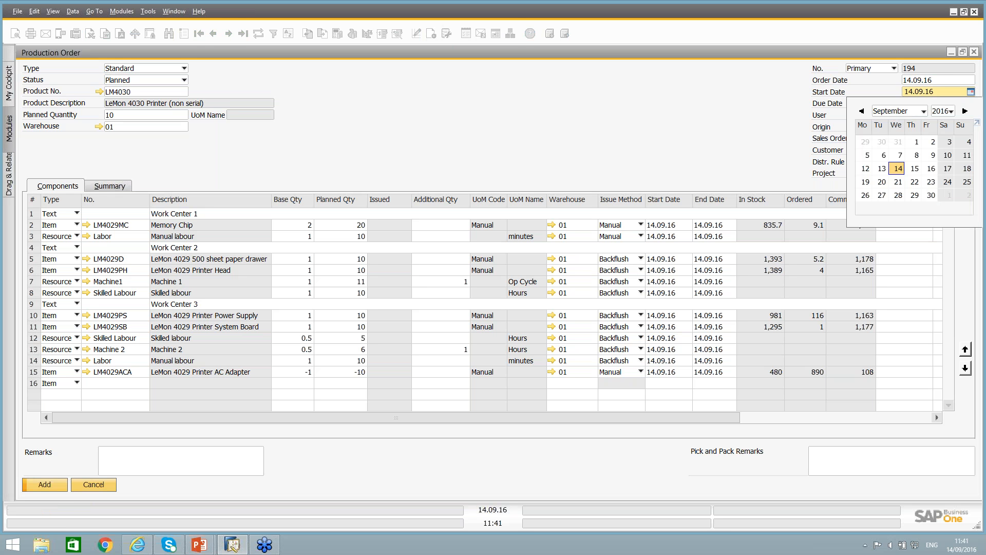
click(931, 168)
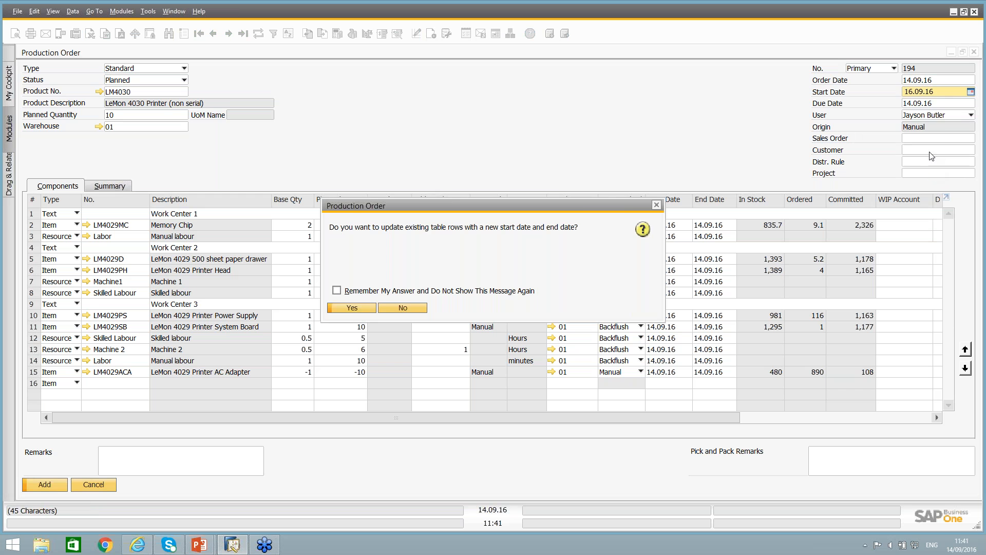
click(351, 308)
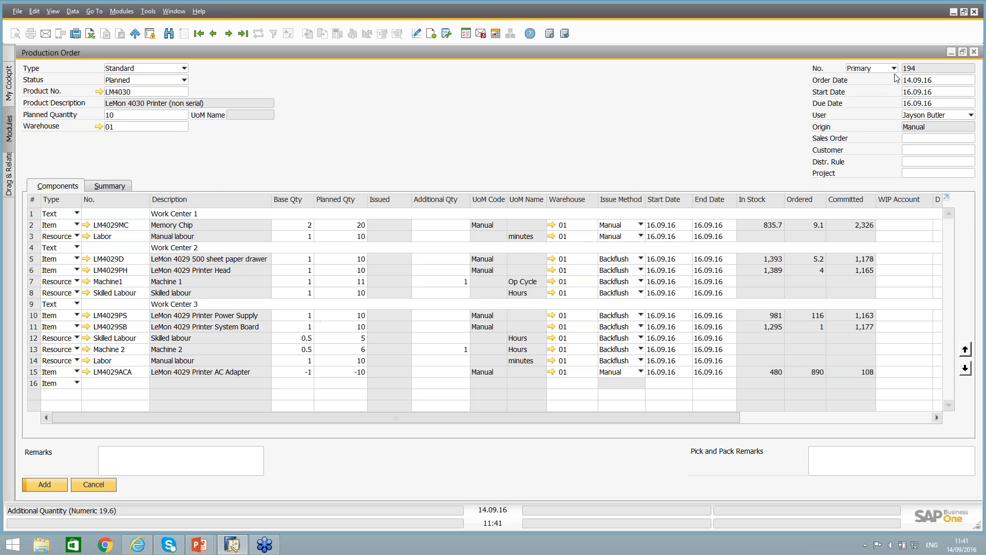
Set the production order's due date to 23.09.16 and update the component rows with the new end date.
click(970, 103)
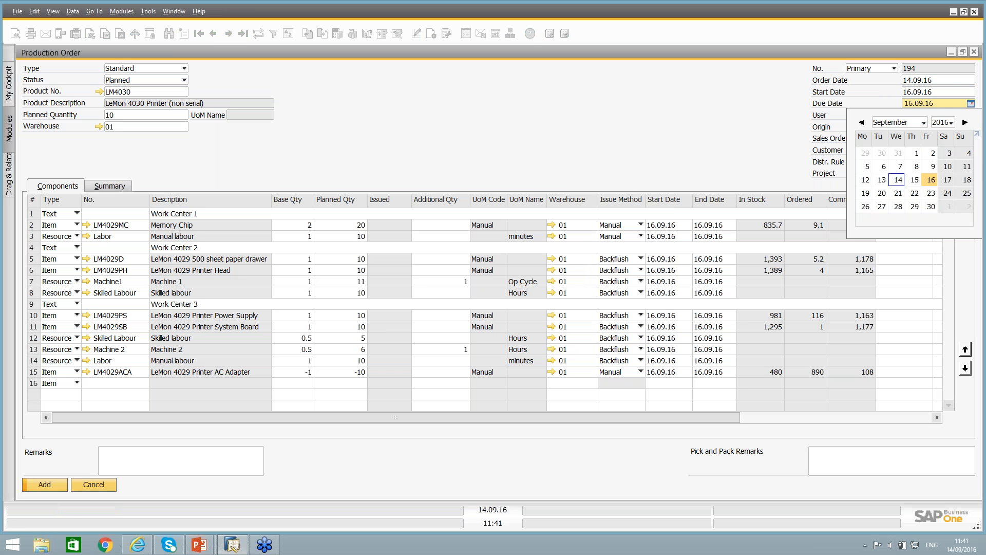
click(931, 193)
text(1)
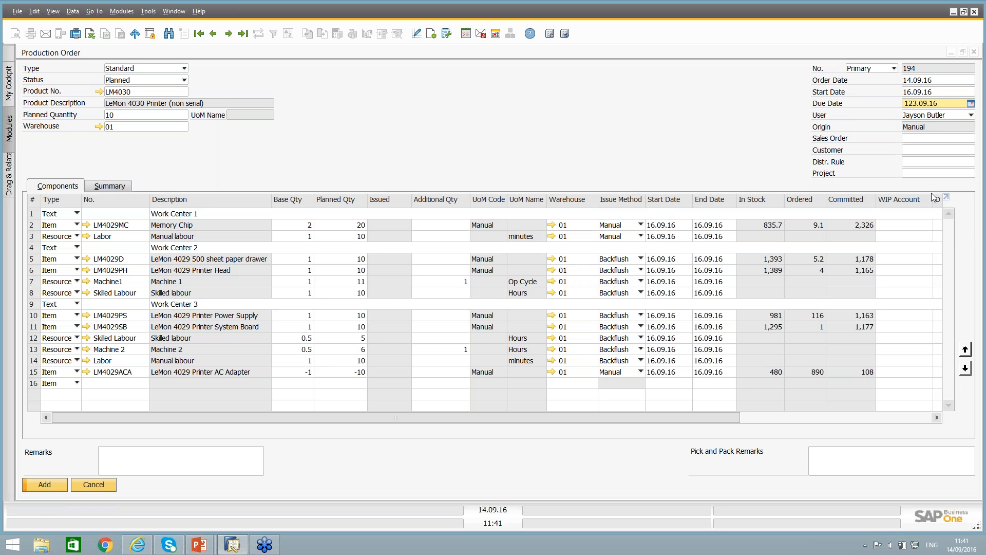
key(BackSpace)
key(Tab)
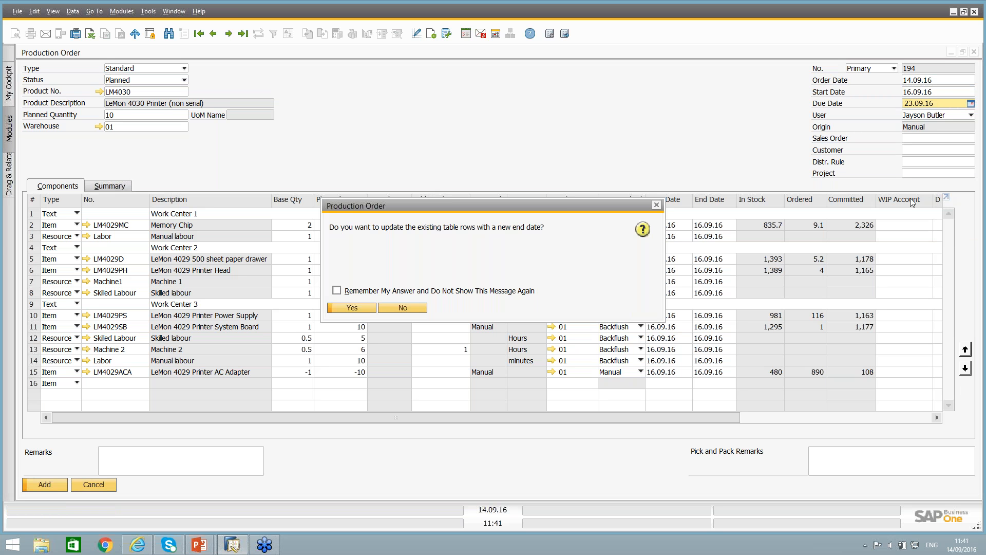
drag(563, 208, 454, 136)
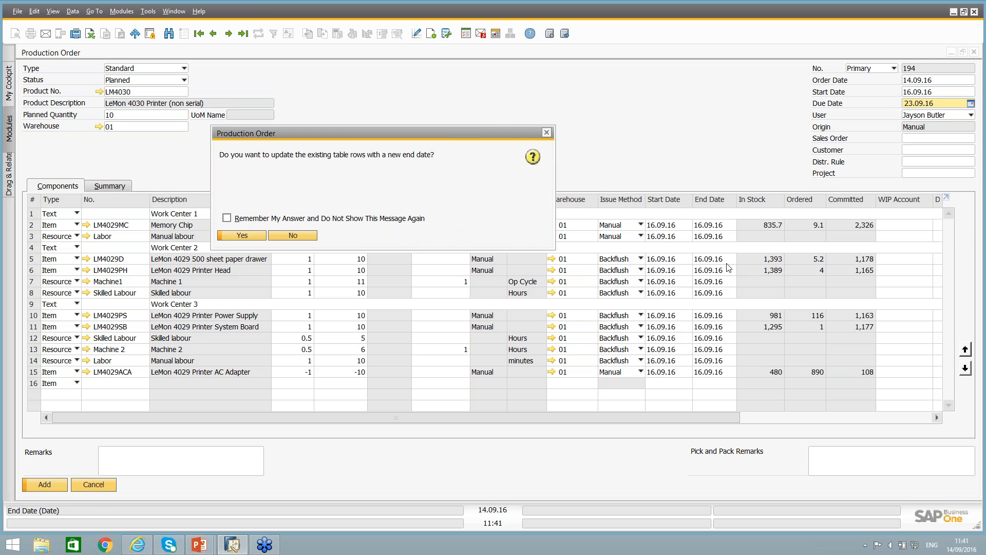
click(241, 235)
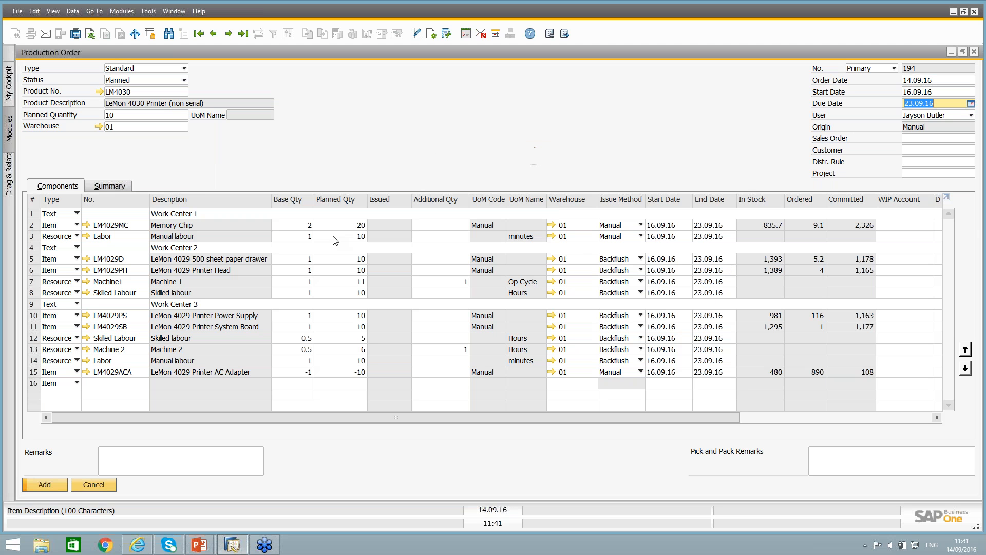
Examine the row-level start and end dates of the Memory Chip and Labor components without changing them.
click(709, 224)
click(661, 225)
click(661, 236)
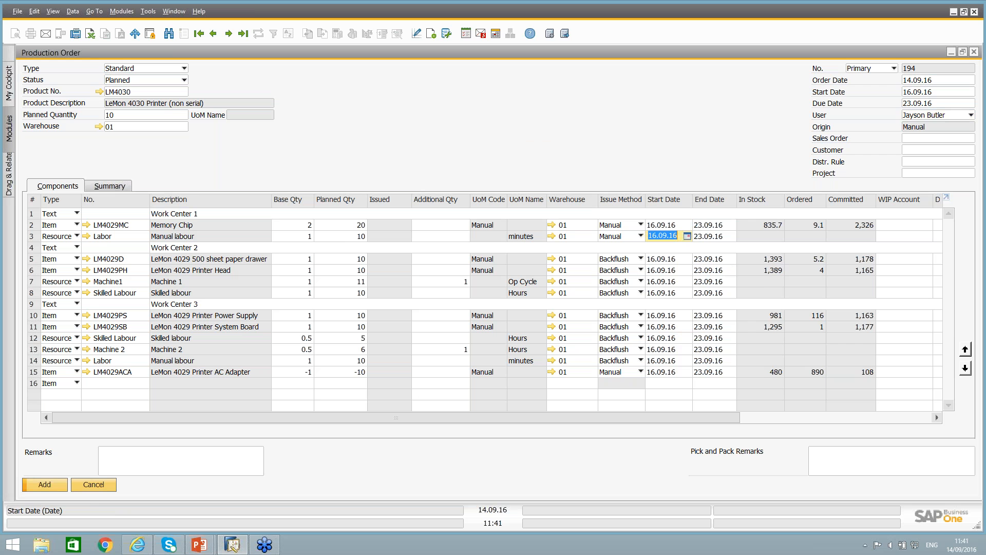
click(687, 236)
click(675, 235)
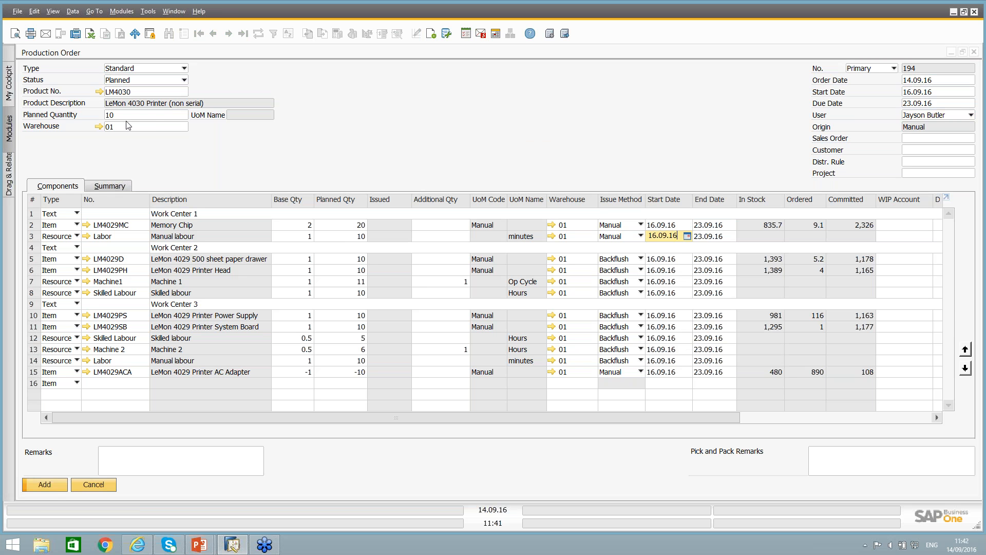
Review the order's planned quantity and warehouse, and compare them with the Machine1 row's additional and planned quantities.
click(154, 117)
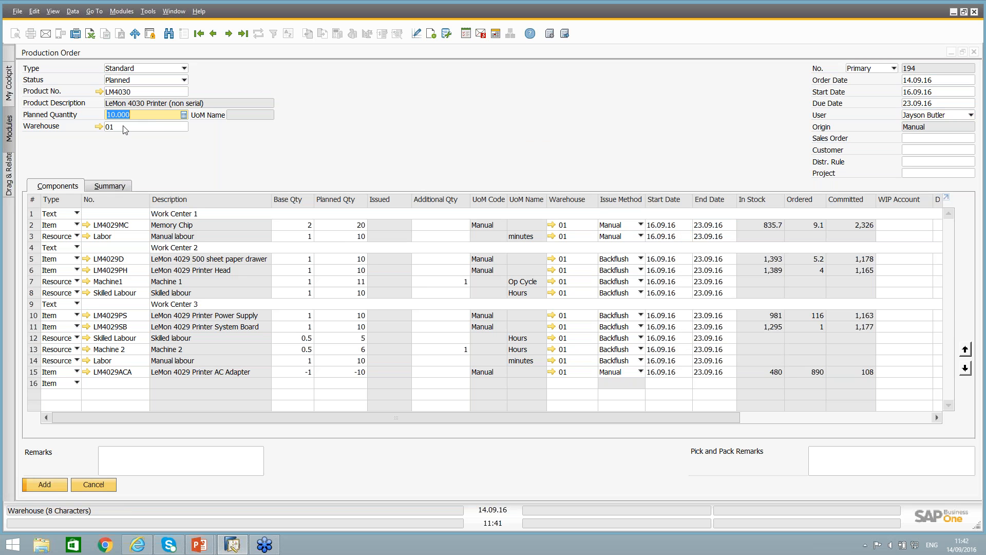
click(124, 128)
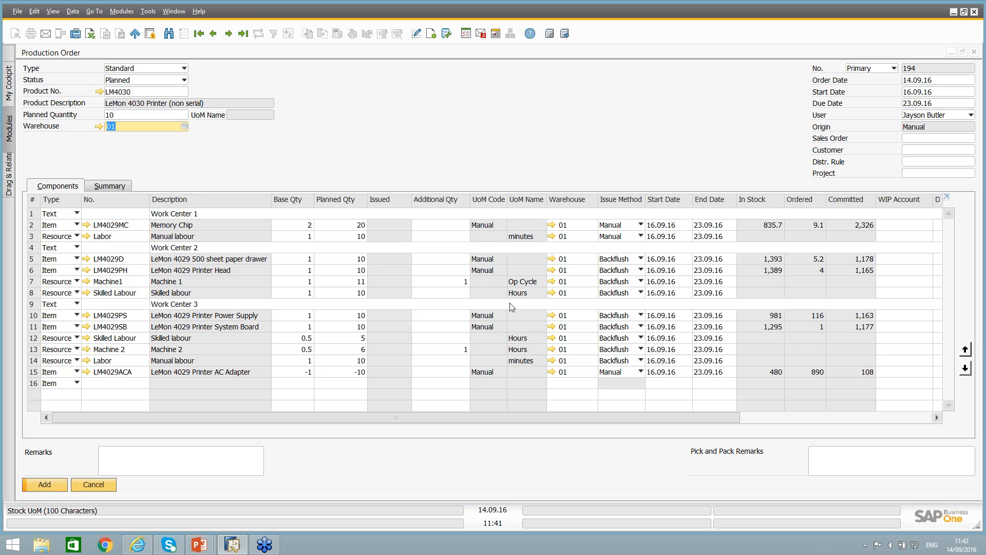
click(455, 282)
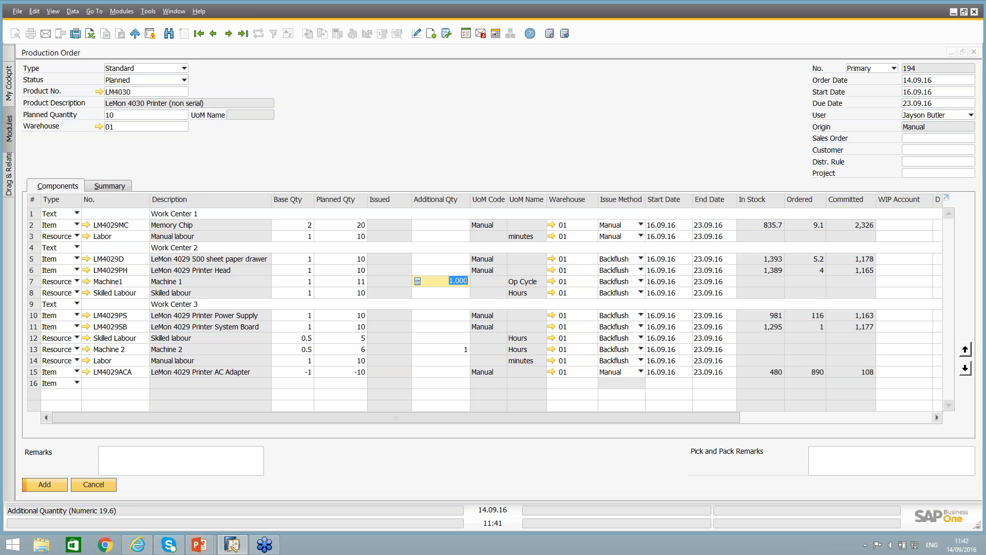
click(32, 283)
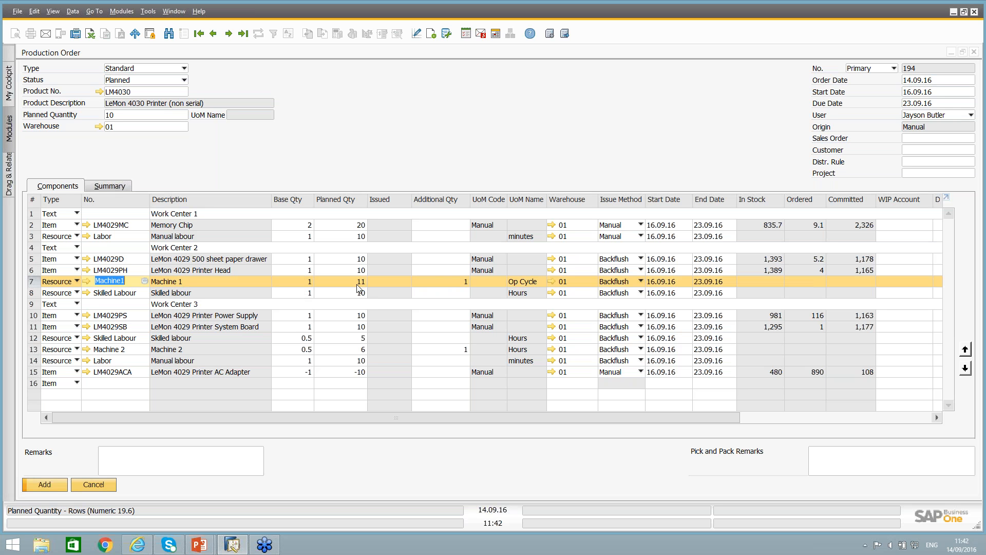
Check the Machine1 row's base quantity and the order's planned quantity, and set the row's additional quantity to 2.
click(298, 281)
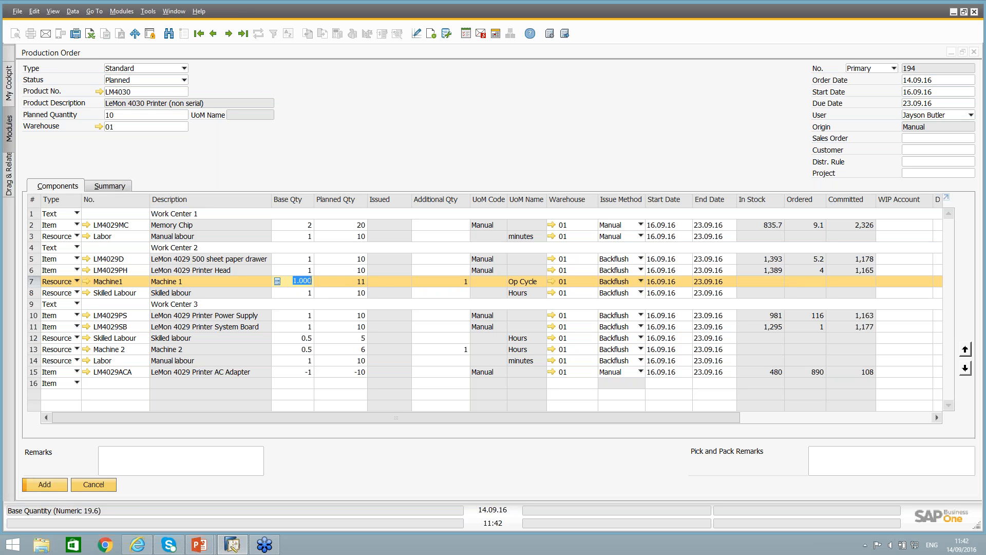
click(144, 114)
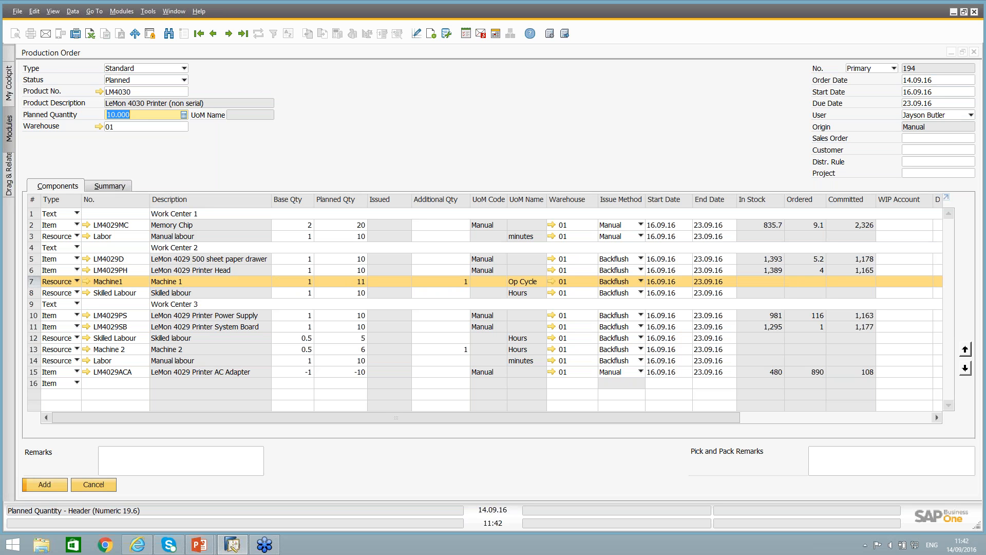
click(458, 281)
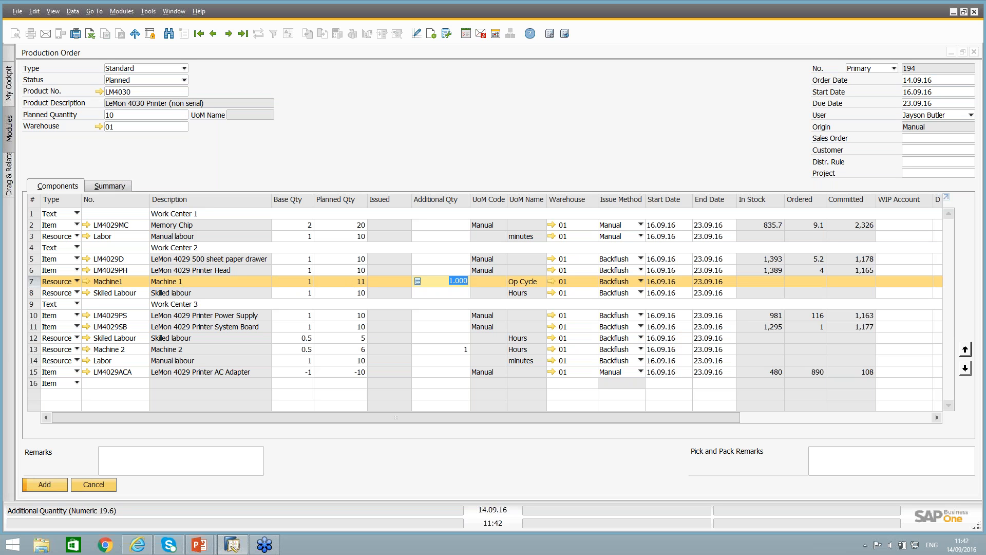
text(2)
key(Tab)
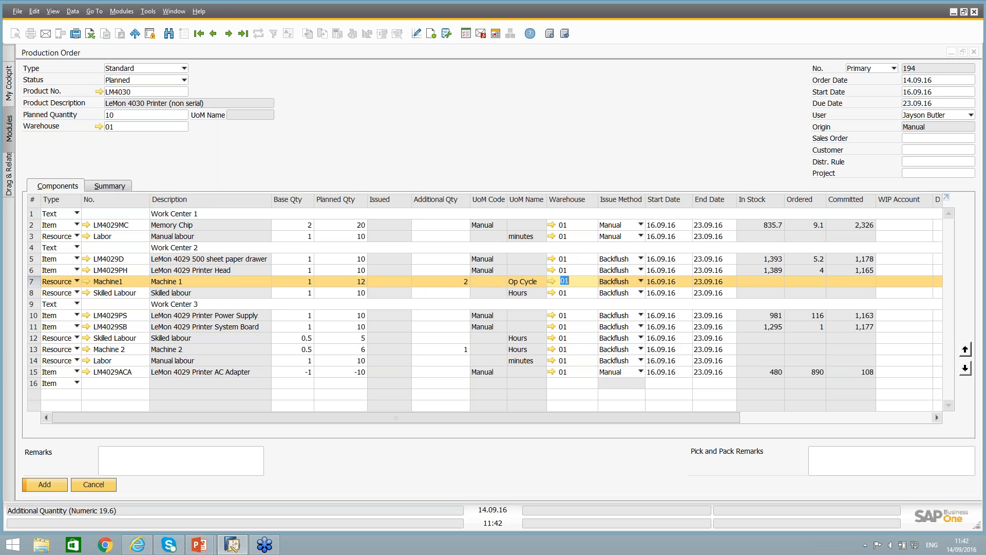
Set the Machine1 row's additional quantity back to 1.
click(445, 281)
text(1)
key(Tab)
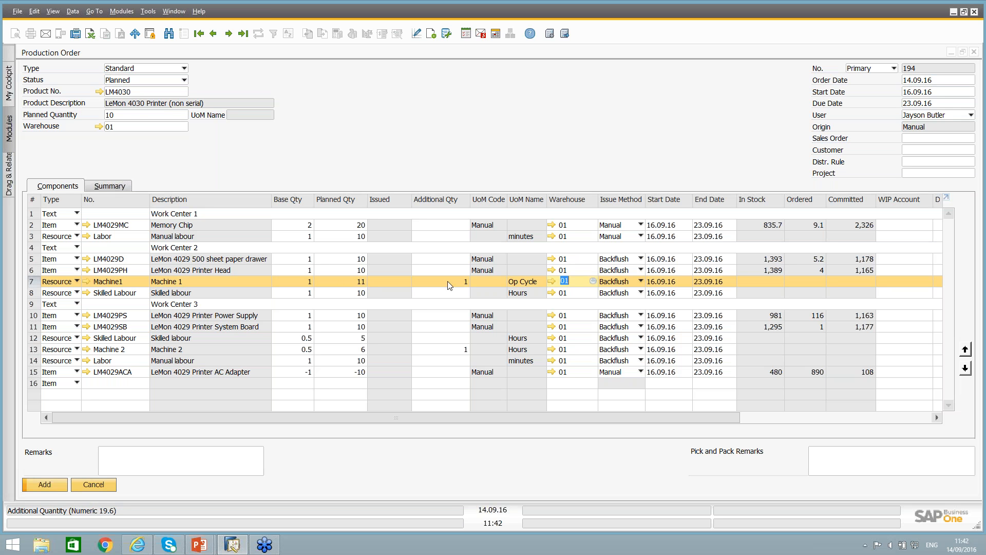
Set the order's planned quantity to 100 to recalculate the component rows.
click(344, 281)
click(135, 115)
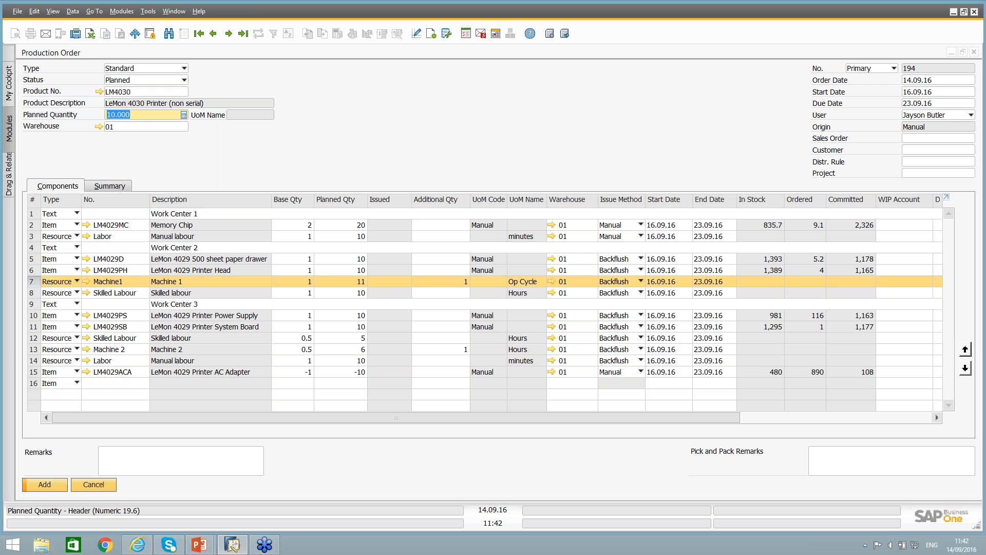
text(100)
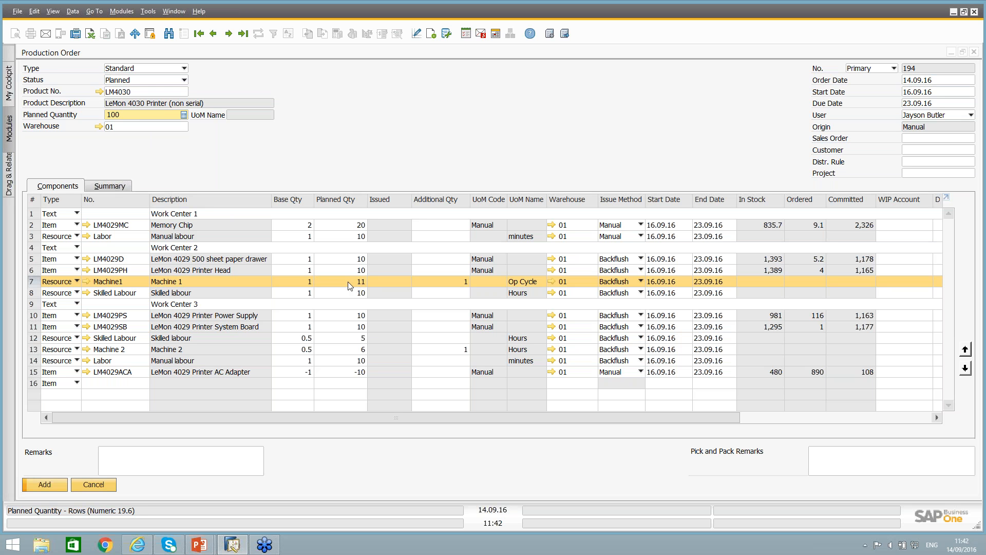
key(Tab)
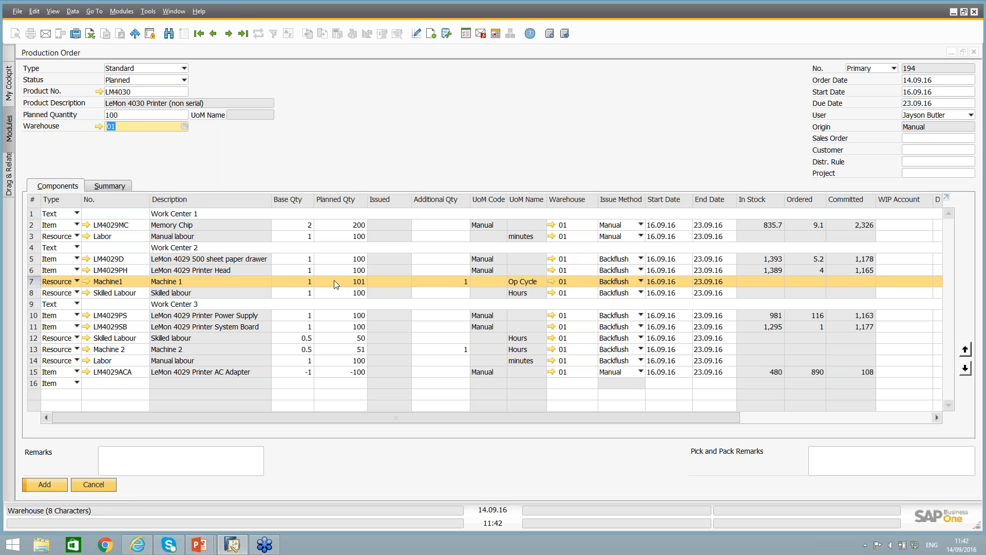
Return the order's planned quantity to 10.
click(123, 116)
text(10)
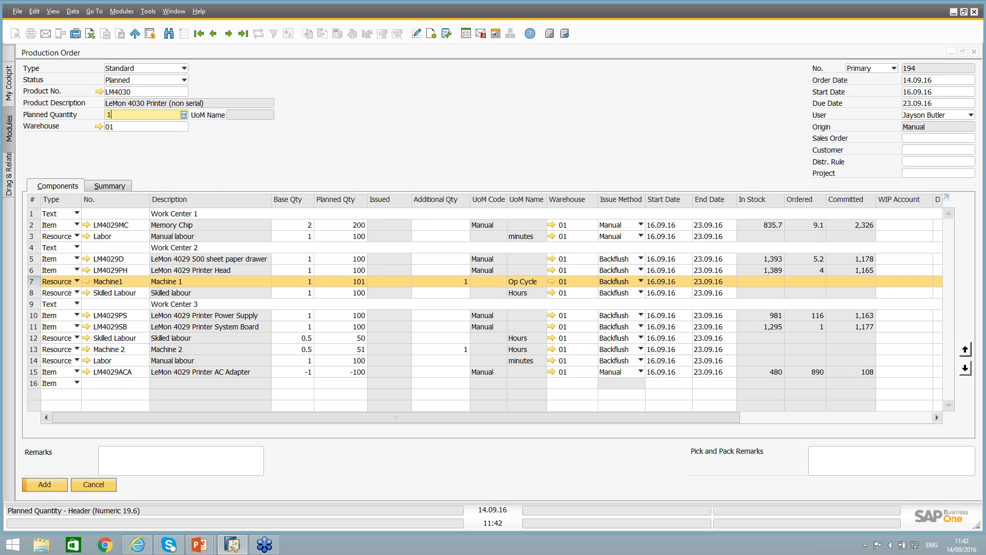
key(Tab)
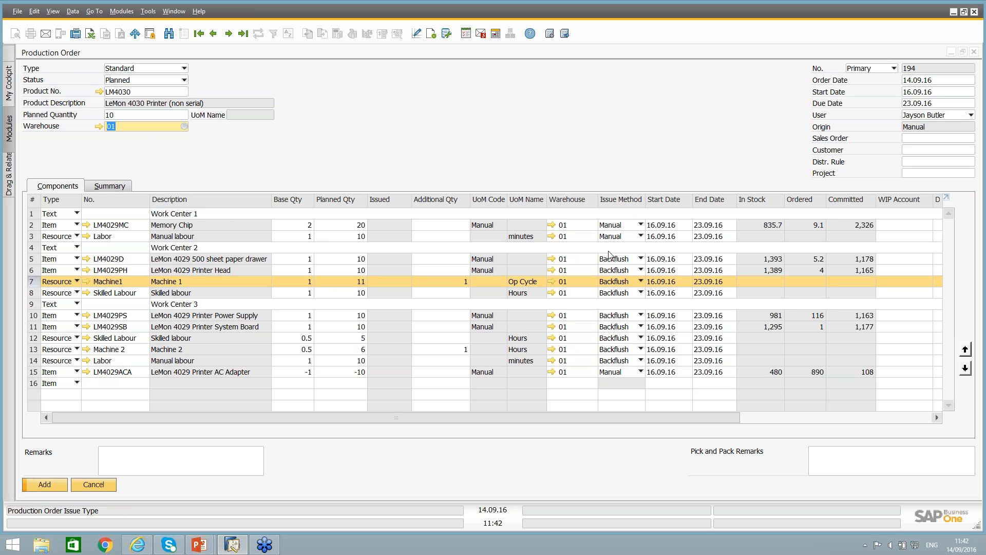
Check the Labor row's issue method options, keeping Manual, and review the resource rows' run, additional and total times and allocation.
click(615, 237)
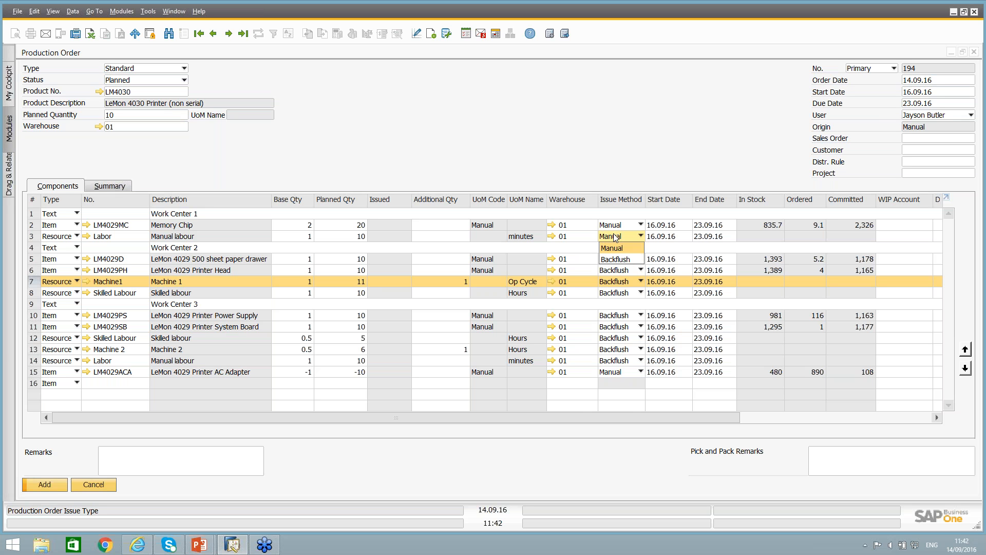
click(614, 247)
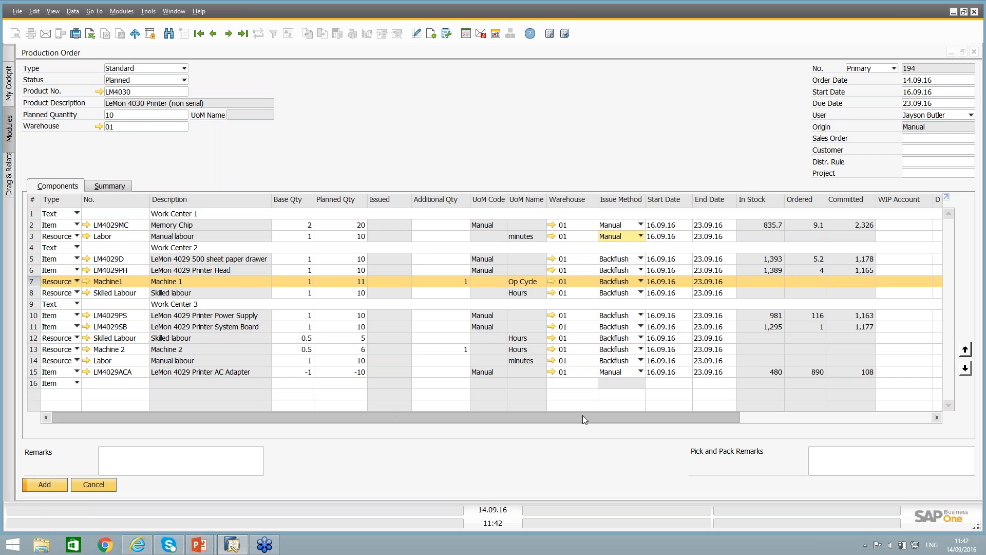
drag(582, 416, 798, 419)
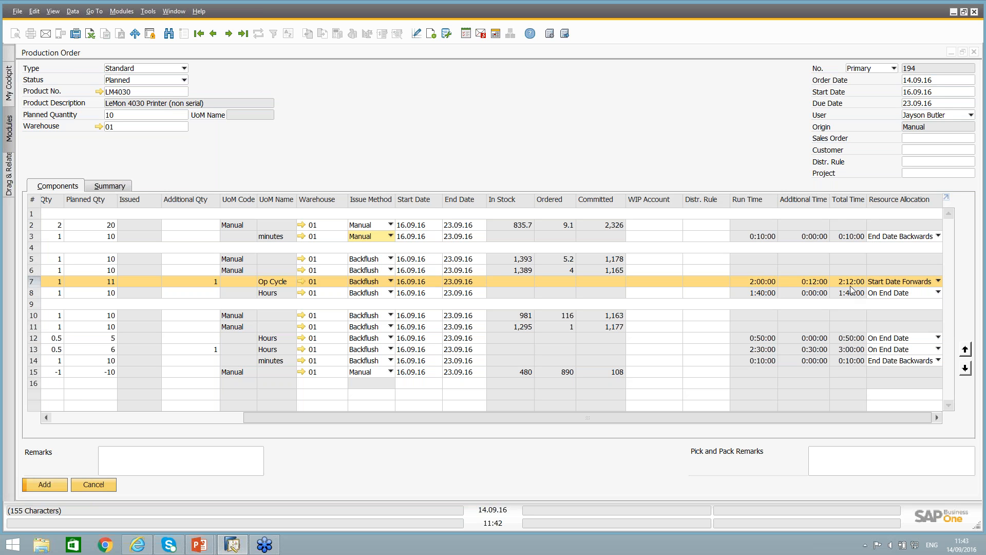
key(ctrl)
key(ctrl)
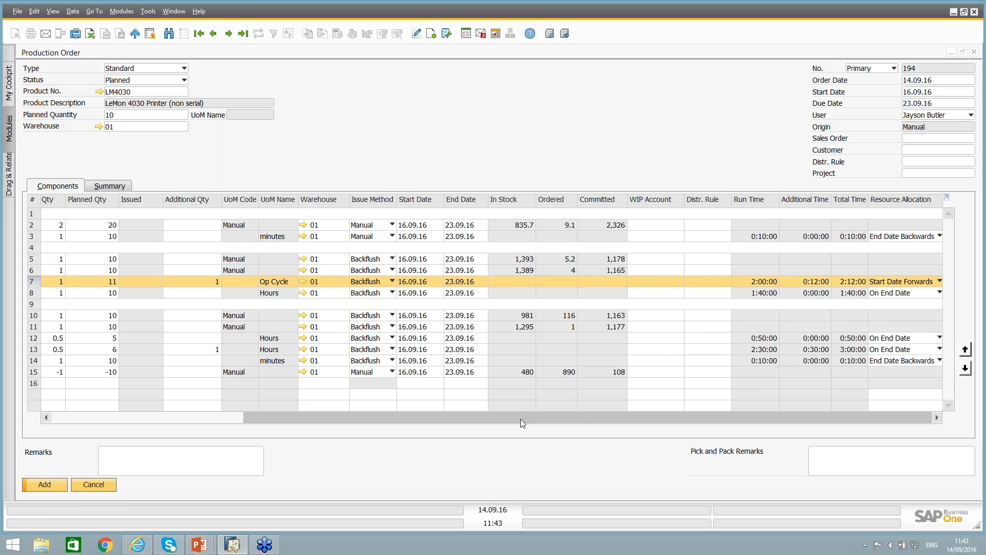
drag(520, 418, 297, 401)
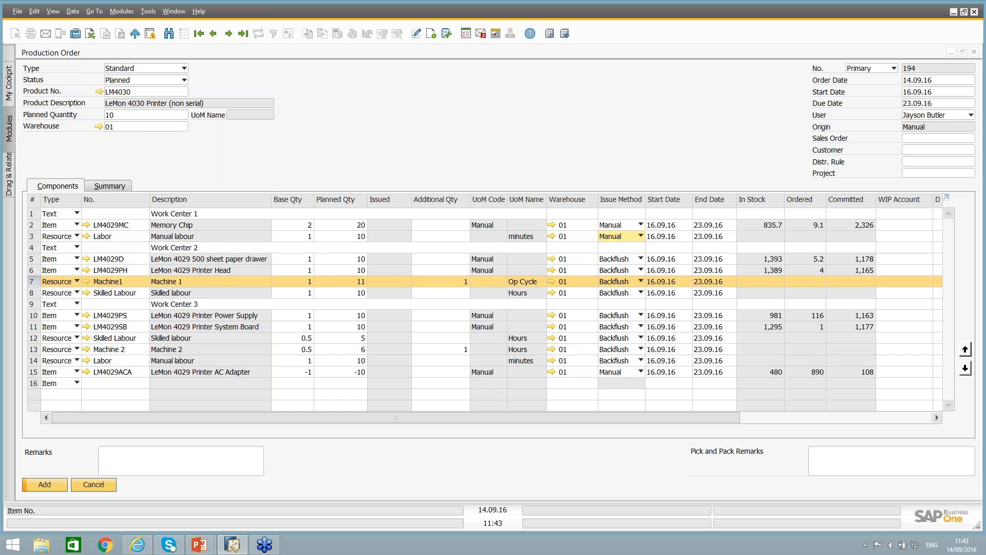
View the resource master data behind the Machine1 row and close it without changes.
click(86, 281)
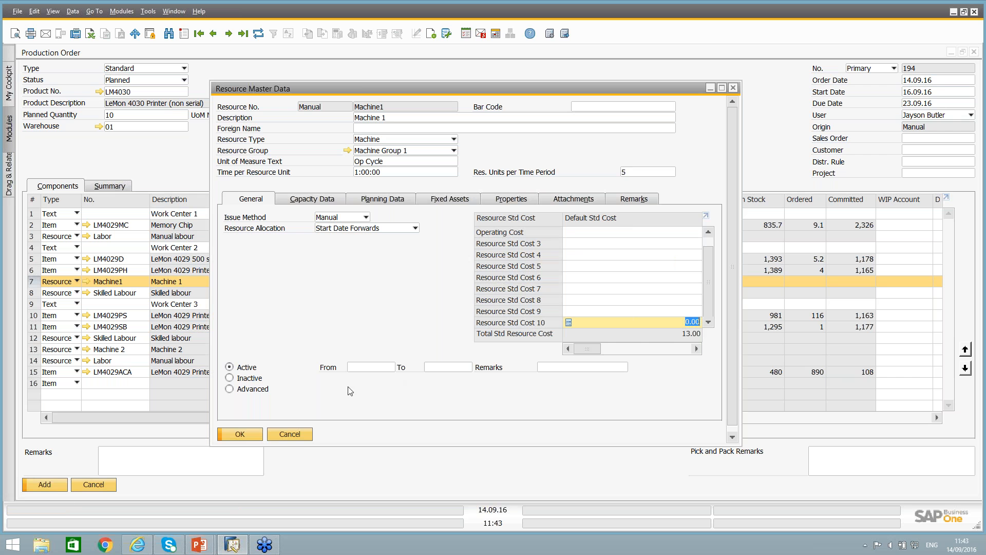
click(299, 435)
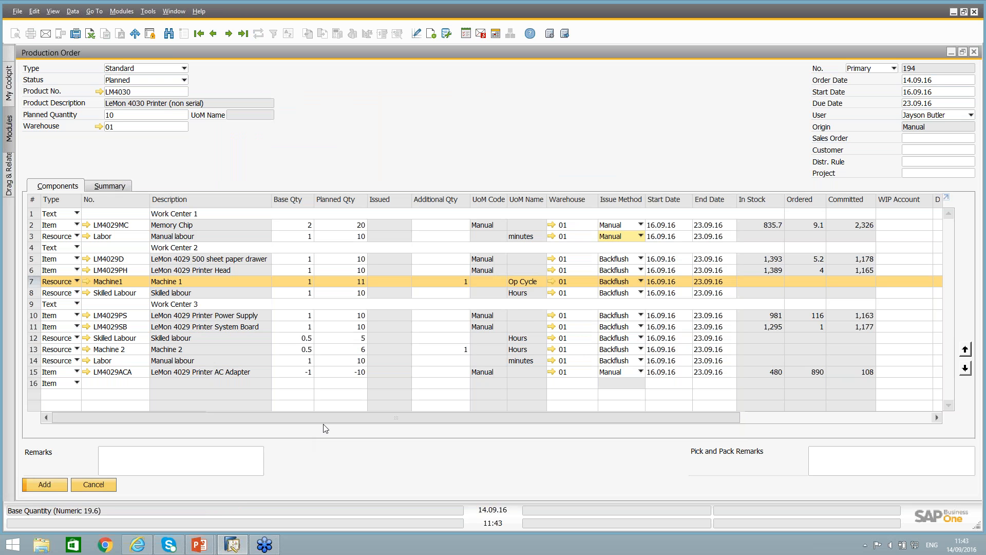
Set the production order's planned quantity to 100 while viewing the resource rows' time columns.
drag(336, 415, 554, 415)
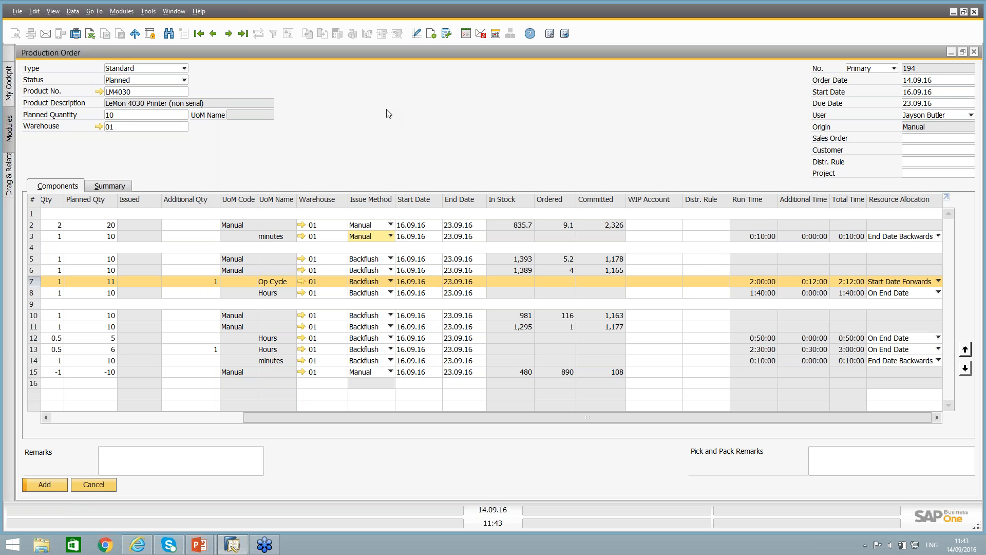
click(120, 117)
double_click(119, 117)
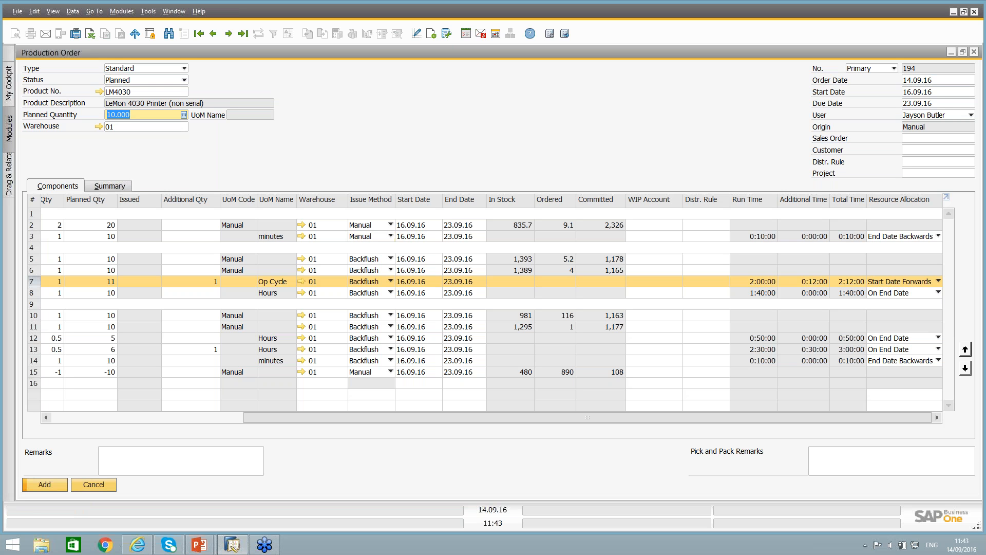
text(100)
key(Tab)
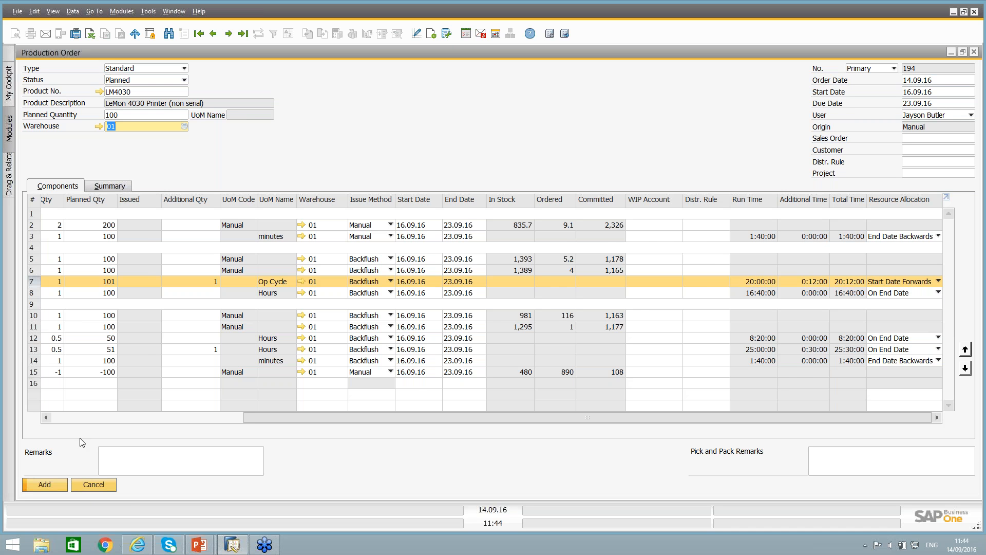
Add the planned LM4030 production order to the system.
click(82, 419)
click(82, 419)
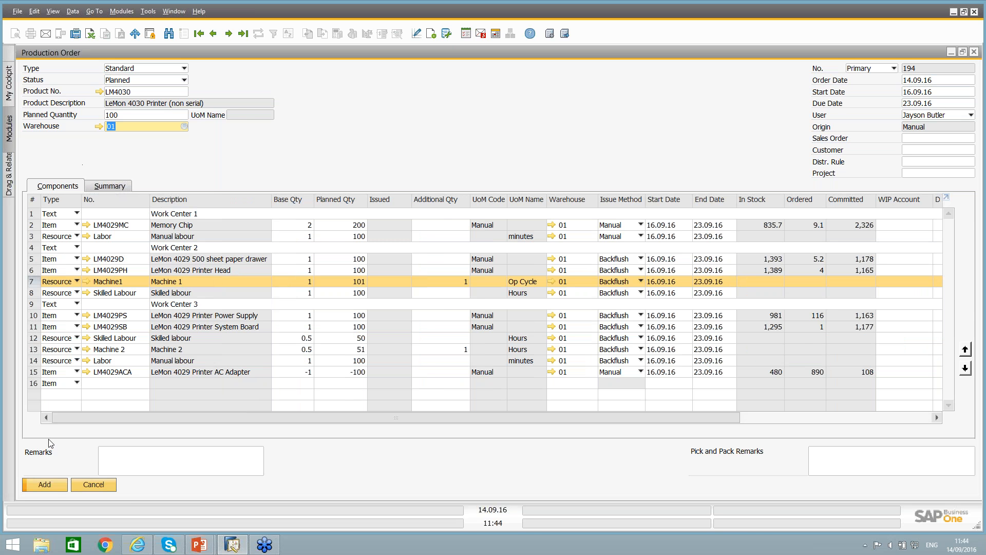
click(45, 484)
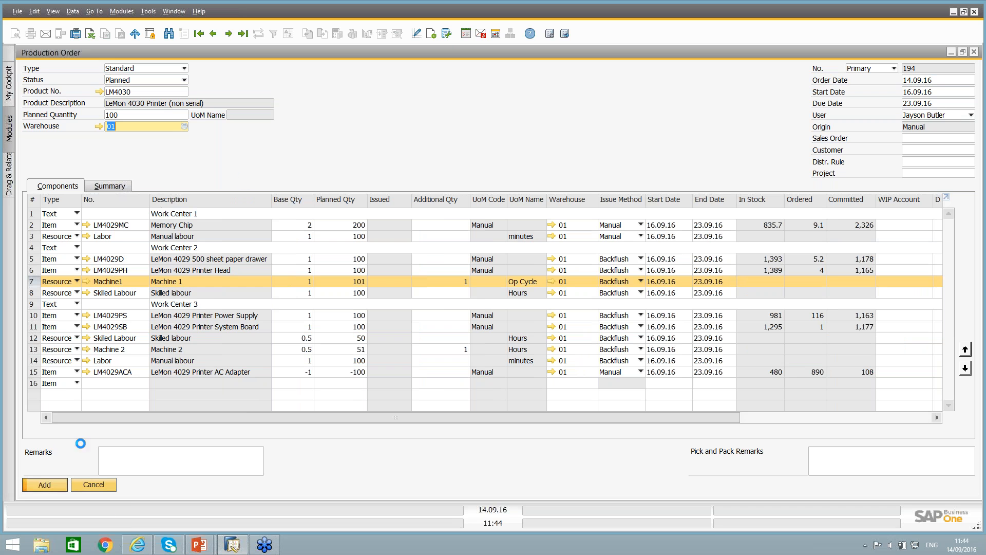
Reopen the LM4030 production order just added, change its status to Released and update it.
click(213, 34)
click(121, 81)
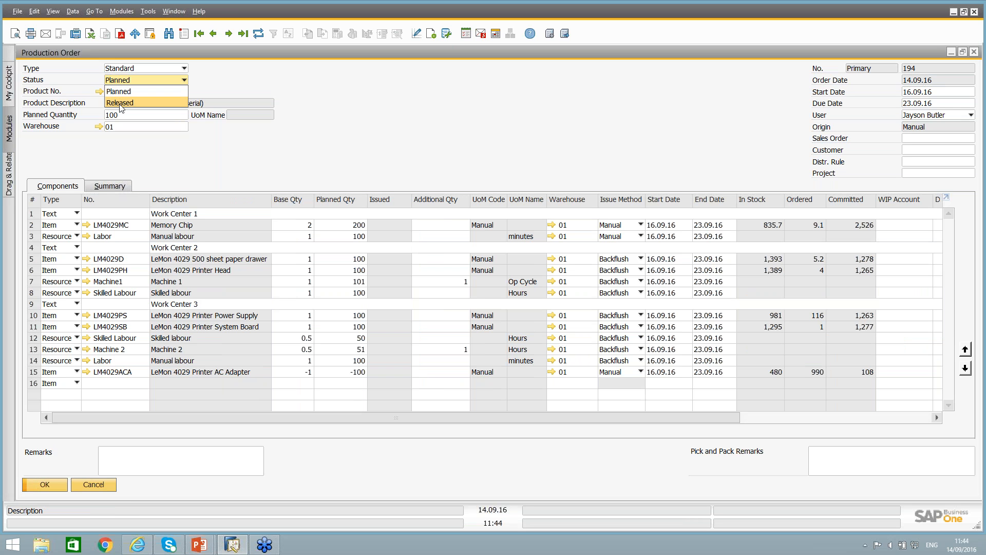
click(120, 102)
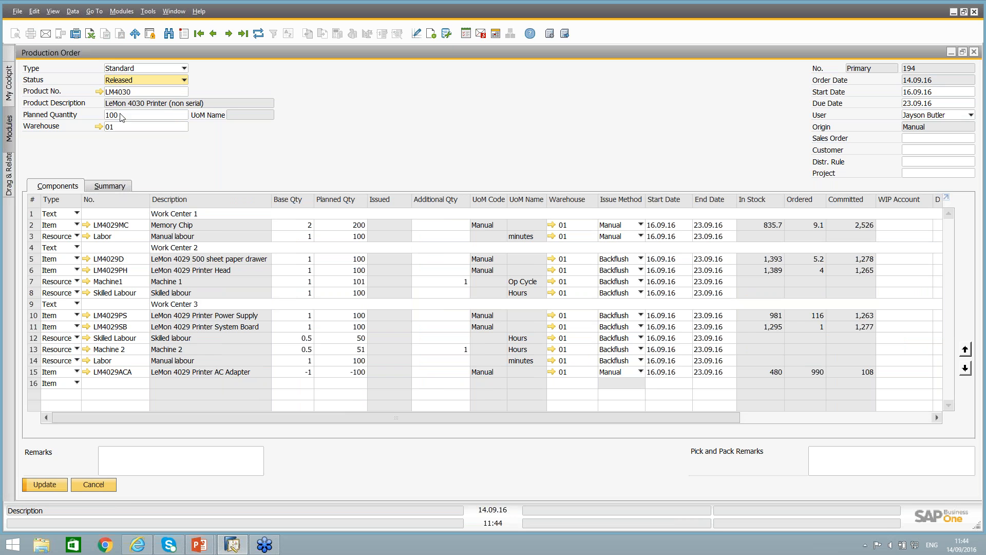
click(52, 484)
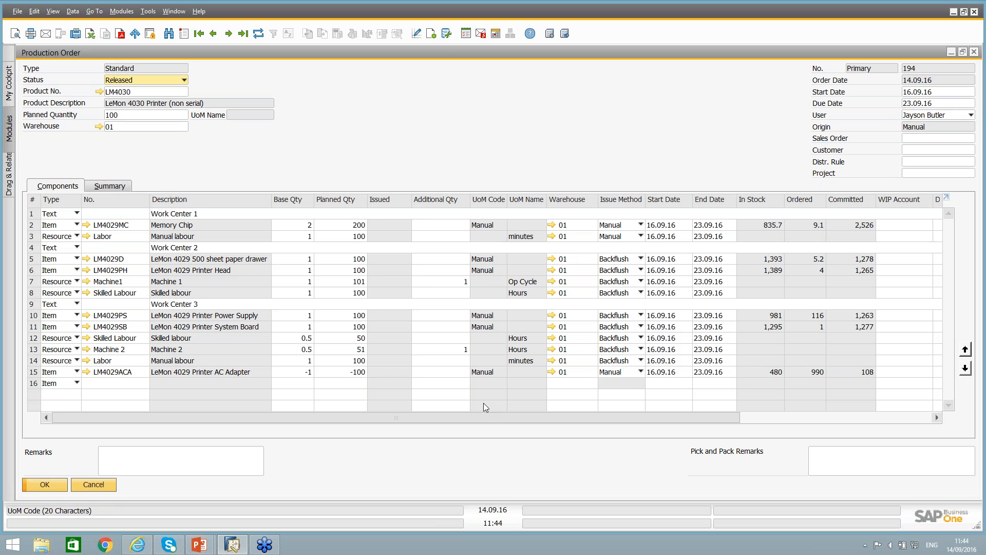
Review the released order's resource times, and open Machine1's internal resource capacity through its resource master data.
drag(575, 420, 594, 420)
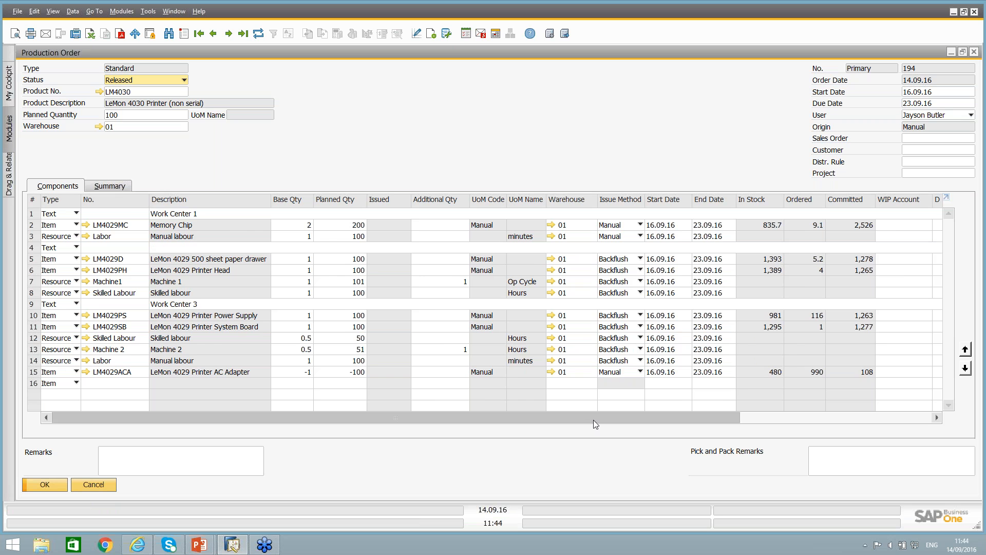
drag(593, 420, 804, 418)
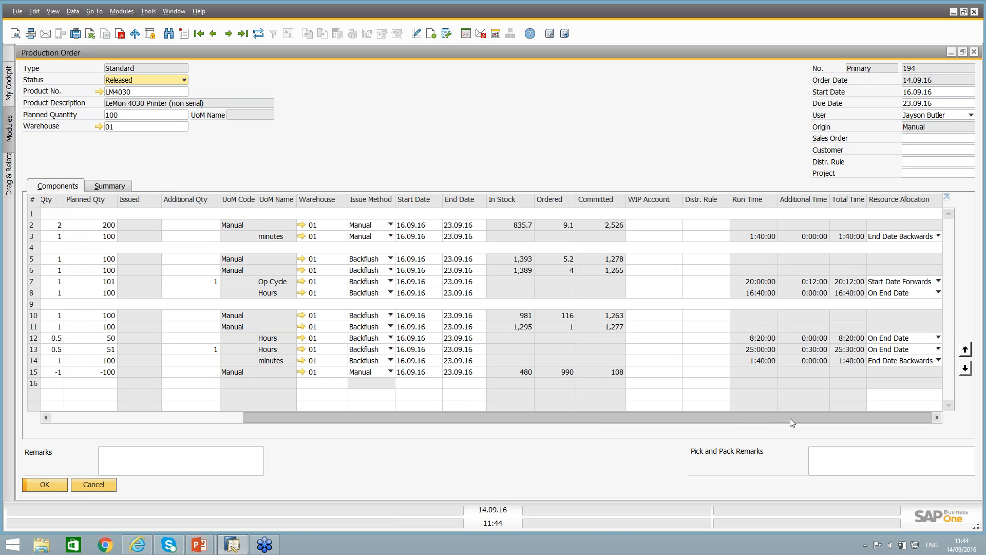
drag(790, 418, 498, 303)
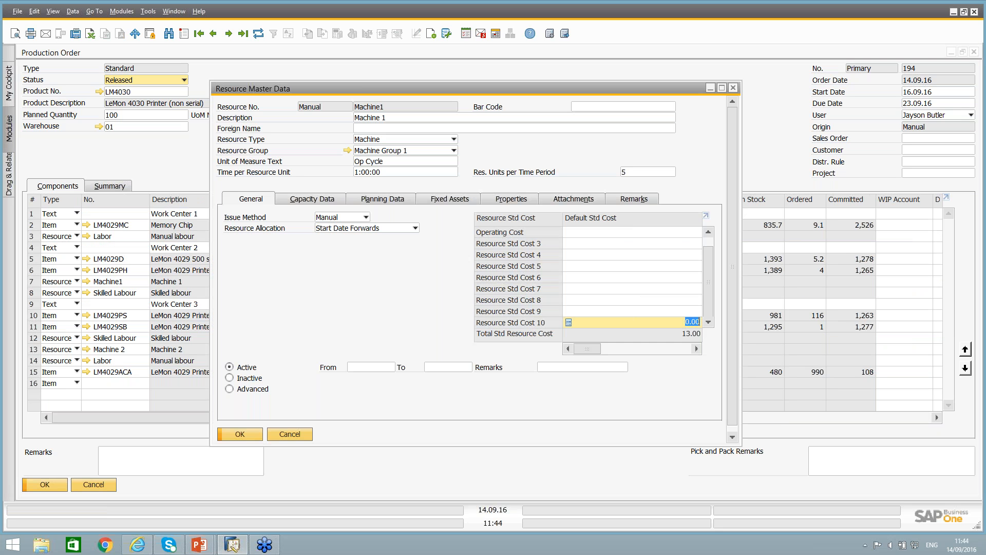
right_click(362, 274)
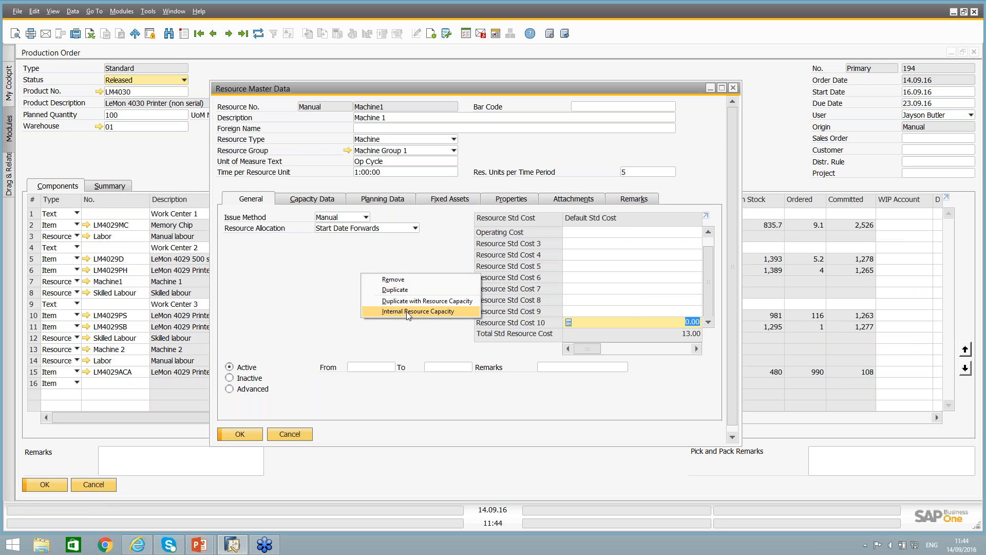
click(408, 313)
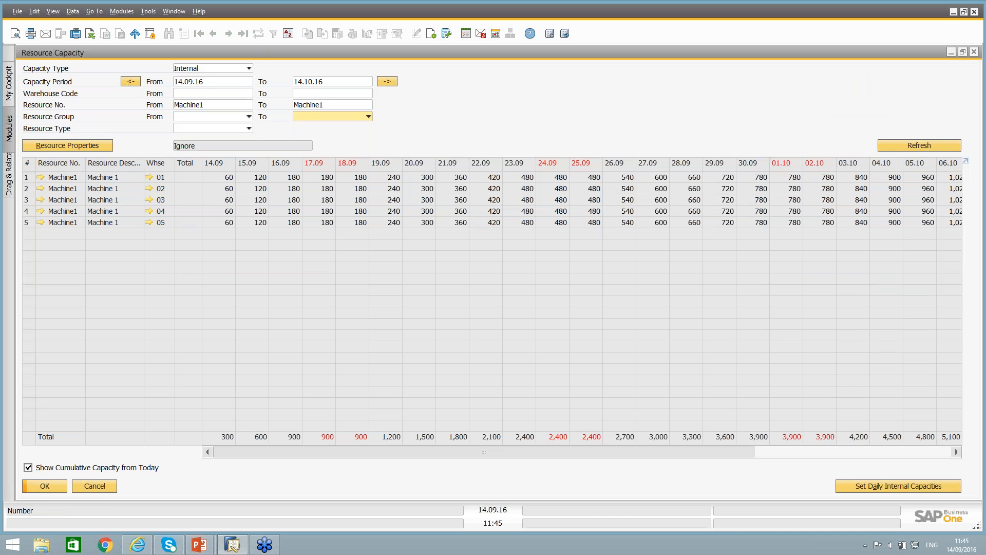
Switch Machine1's resource capacity view to the Committed type and shrink its window to reach the production order behind.
click(212, 68)
click(198, 84)
double_click(301, 48)
drag(375, 130, 168, 192)
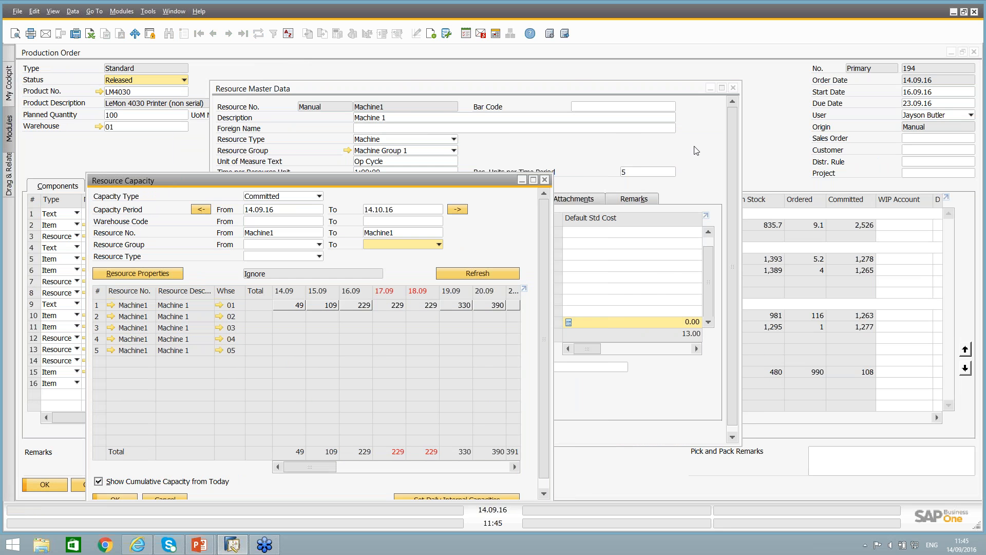
Check the Machine1 row's dates, total time and resource allocation in the production order, and return to its committed capacity view.
click(778, 75)
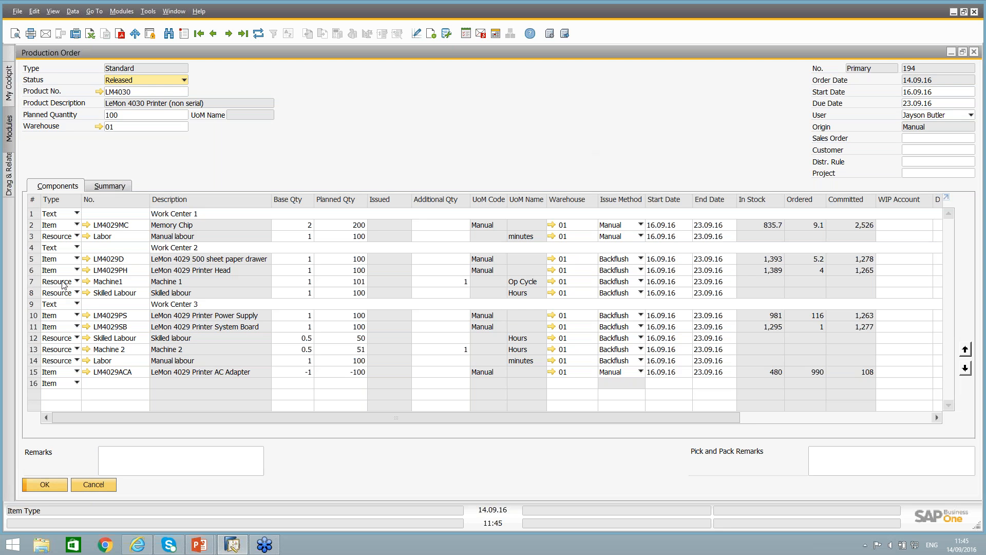
click(32, 281)
drag(615, 416, 807, 412)
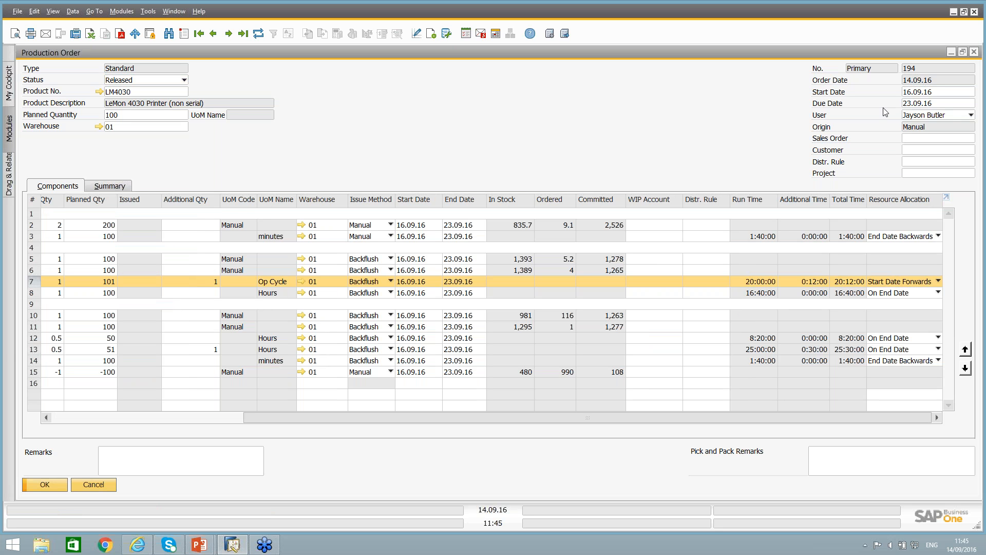
double_click(728, 54)
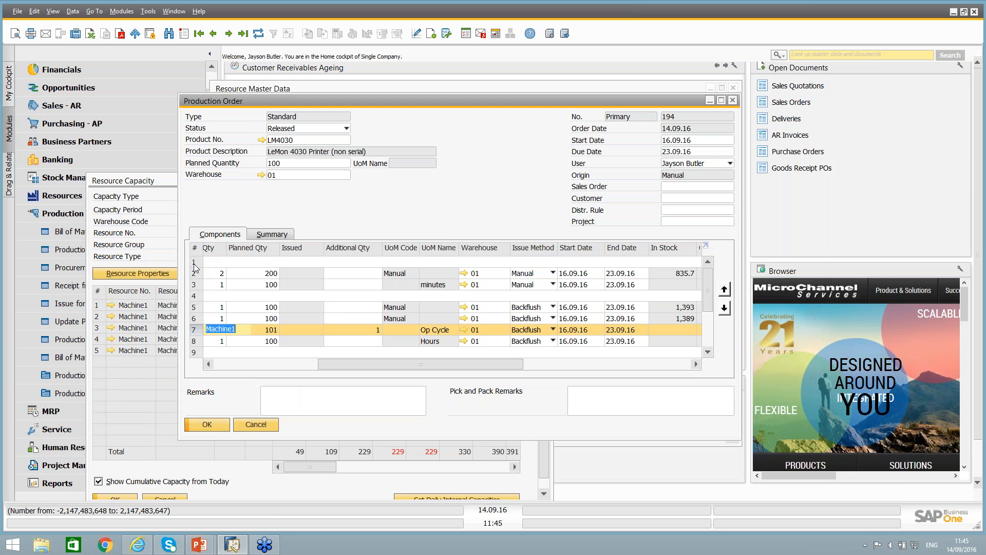
click(131, 185)
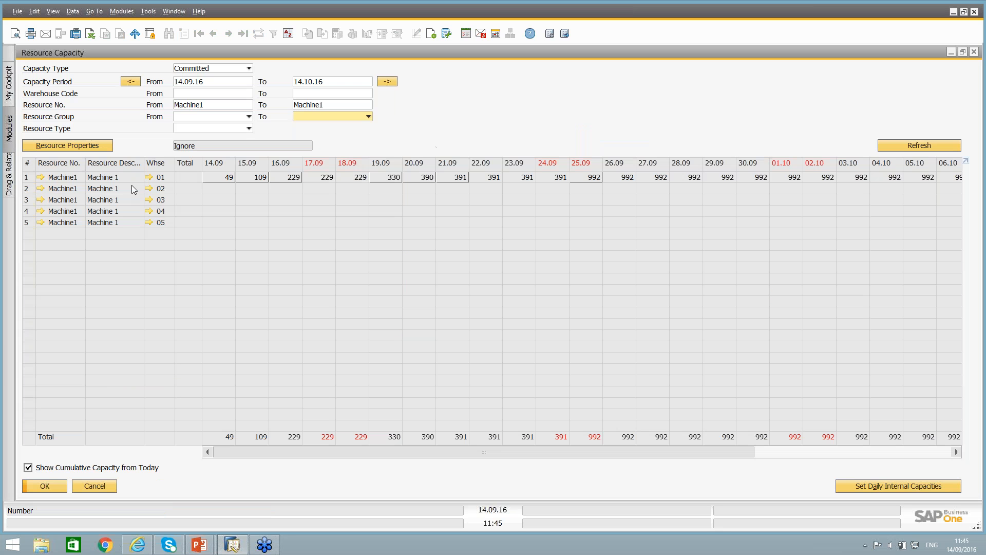
Examine which production orders make up Machine1's committed capacity in warehouse 01 on 16.09.16 and 19.09.16, and close the capacity view.
double_click(288, 178)
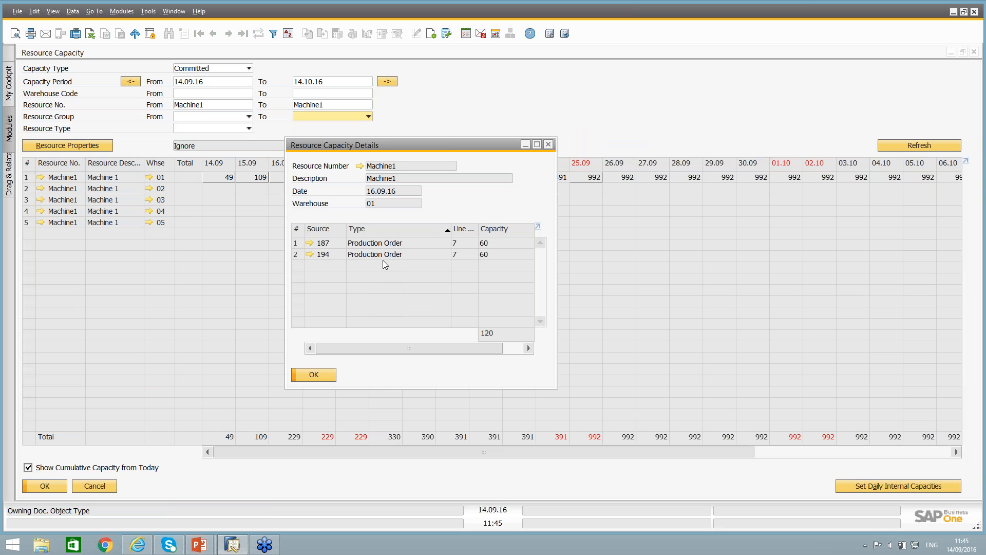
mouse_move(421, 345)
mouse_down()
mouse_move(463, 347)
mouse_move(424, 347)
mouse_up()
click(313, 375)
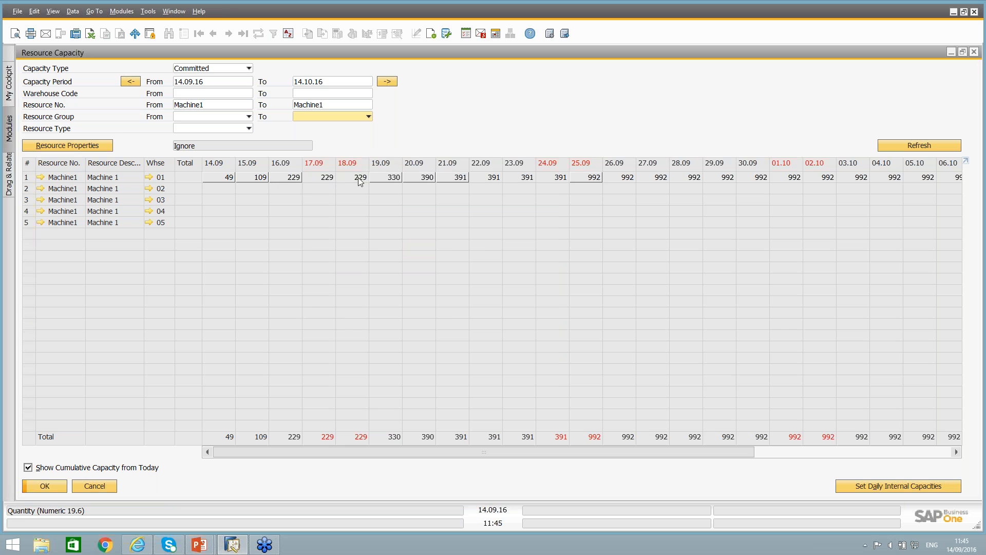
double_click(386, 179)
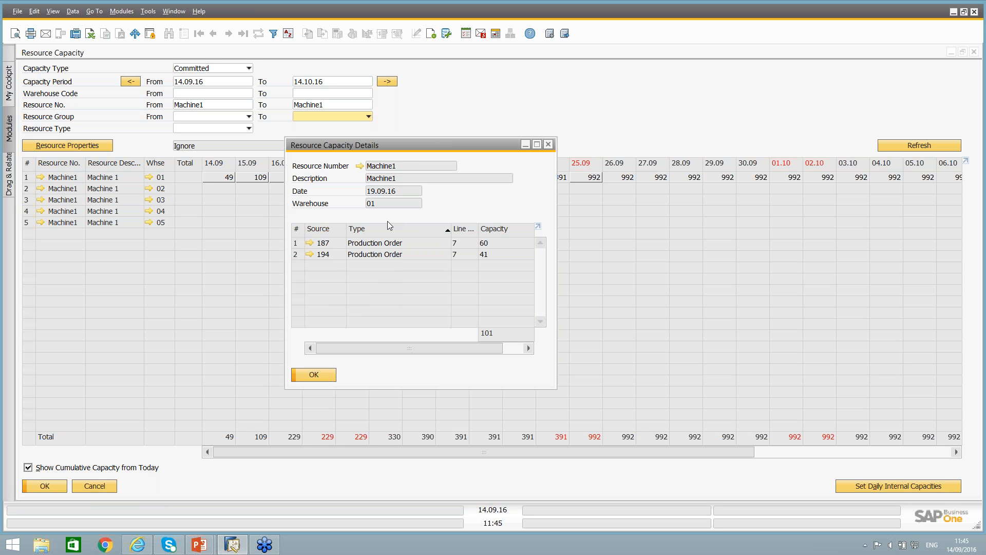
click(324, 374)
click(110, 485)
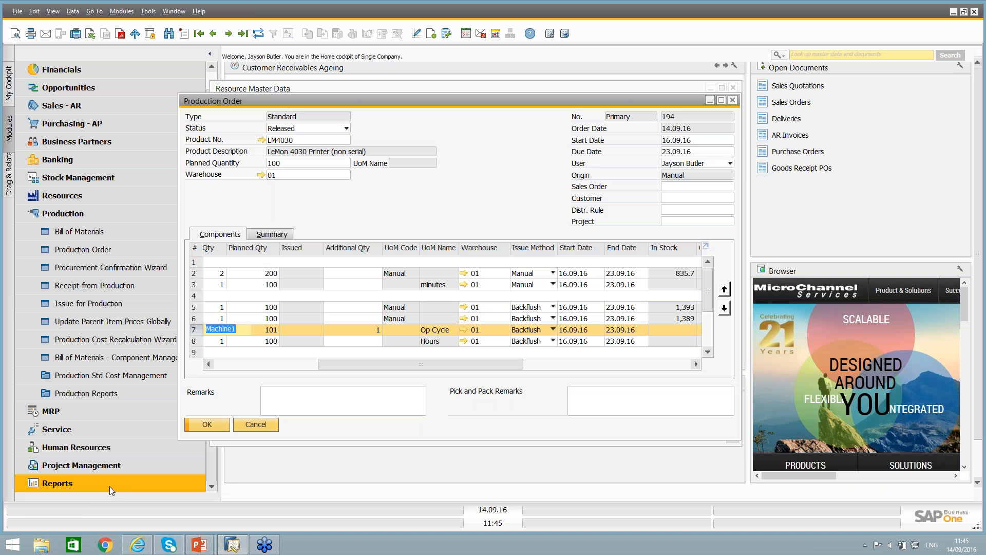
Review the LM4030 production order's time and resource allocation columns at full size, and restore the window to its smaller size.
drag(441, 364, 608, 369)
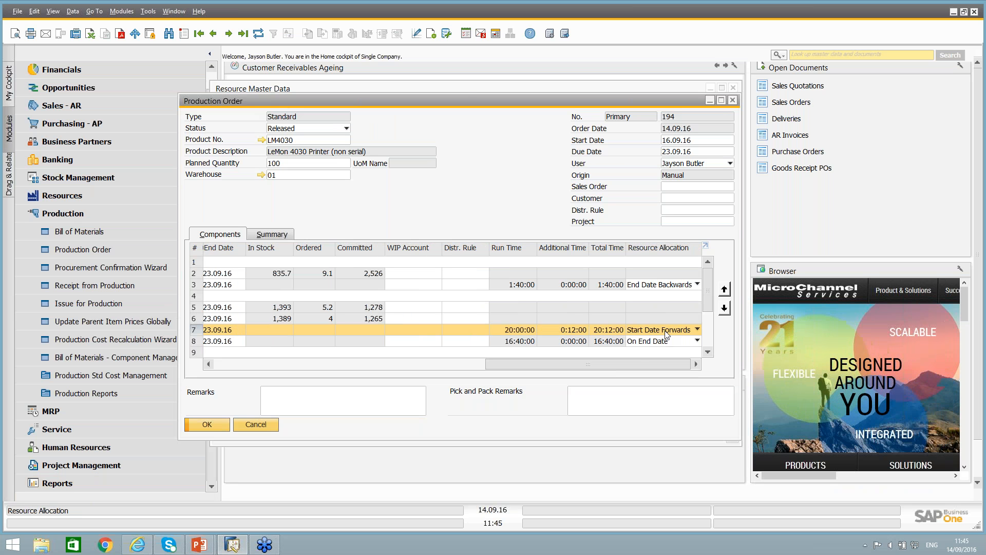
double_click(462, 101)
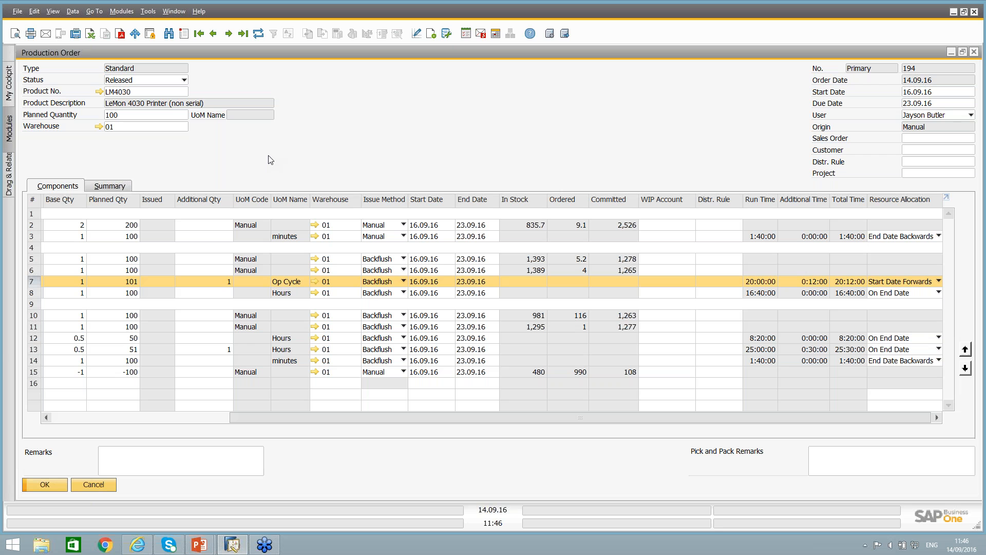
key(ctrl)
double_click(213, 53)
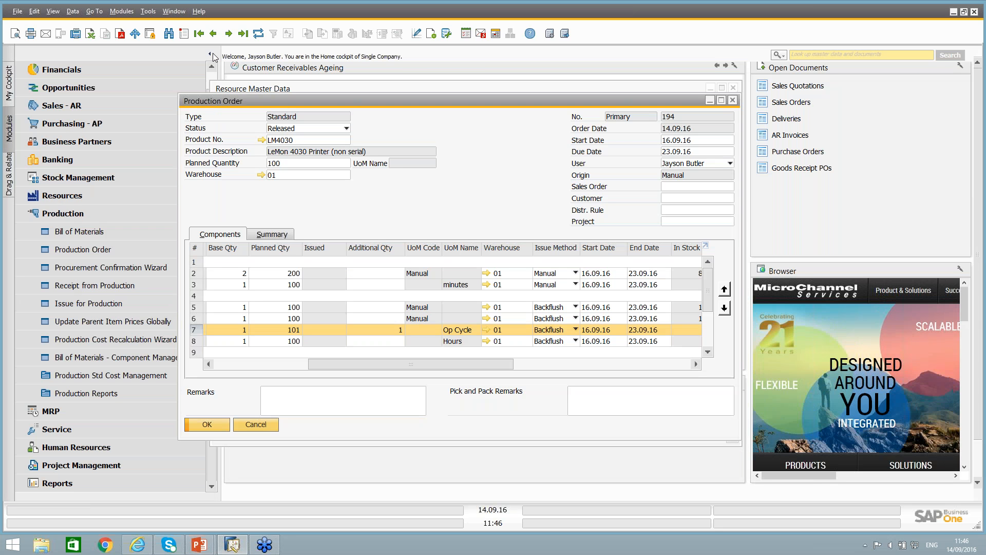
Draft an issue for production covering all open items of the last four listed production orders, LM4029PS through LM4030, and discard it.
click(82, 303)
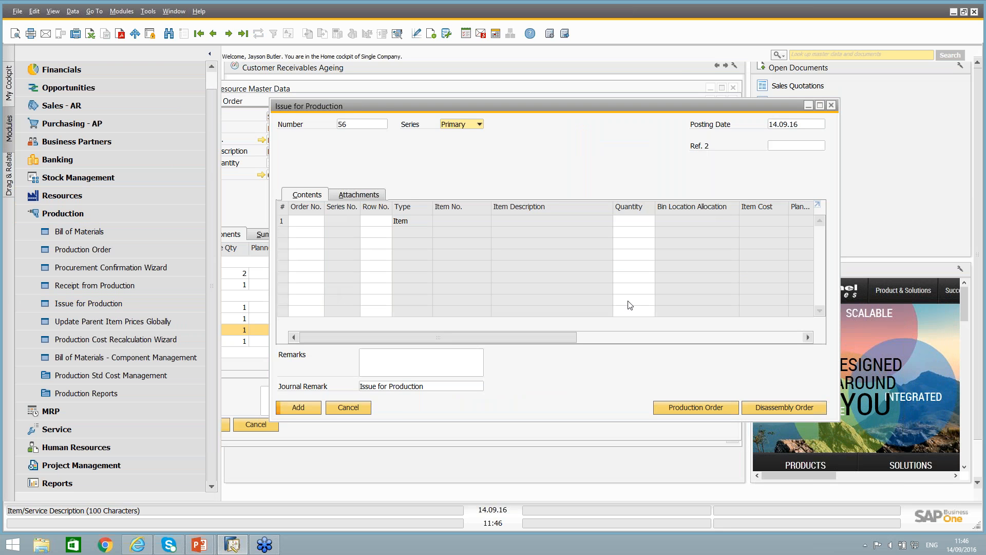
click(724, 408)
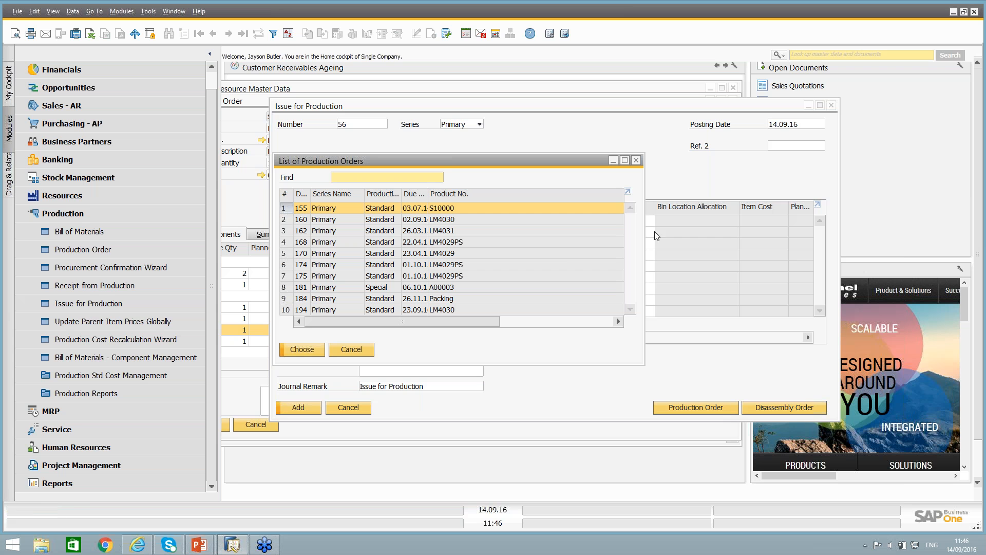
click(380, 276)
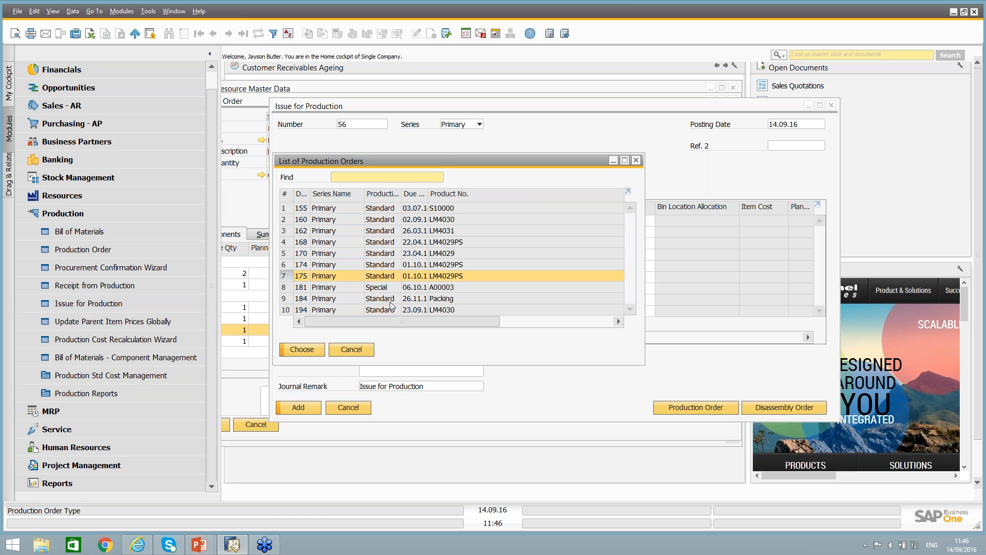
shift+click(354, 310)
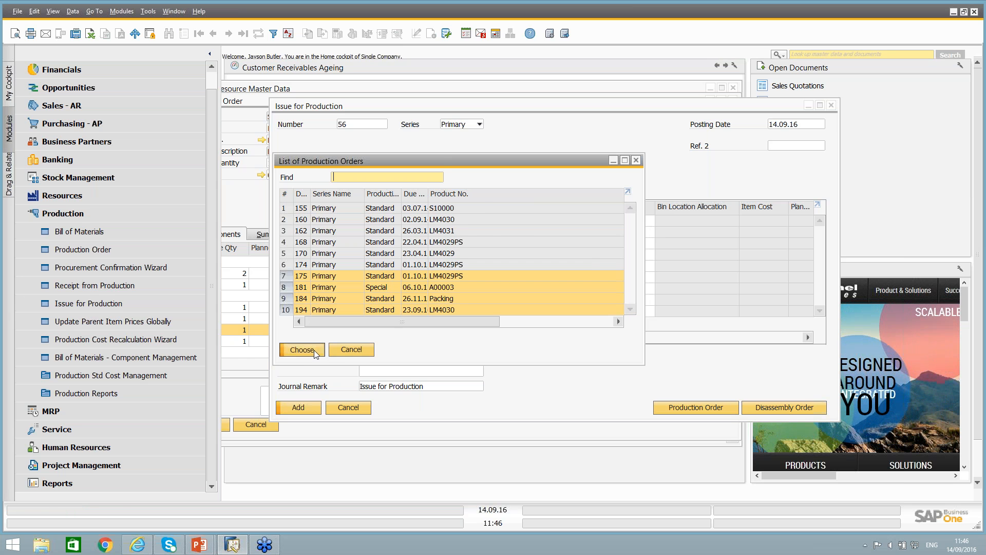
click(315, 350)
shift+click(325, 262)
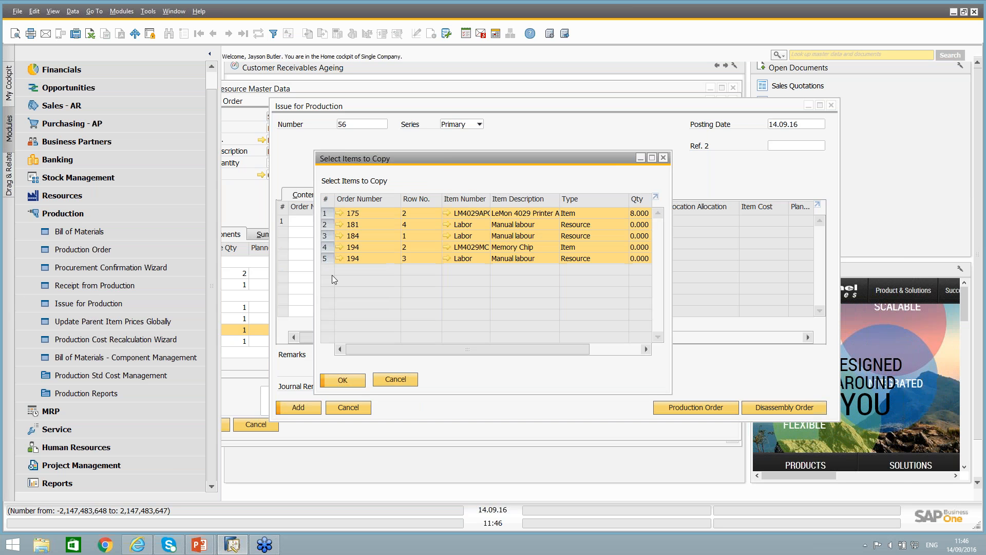
click(343, 378)
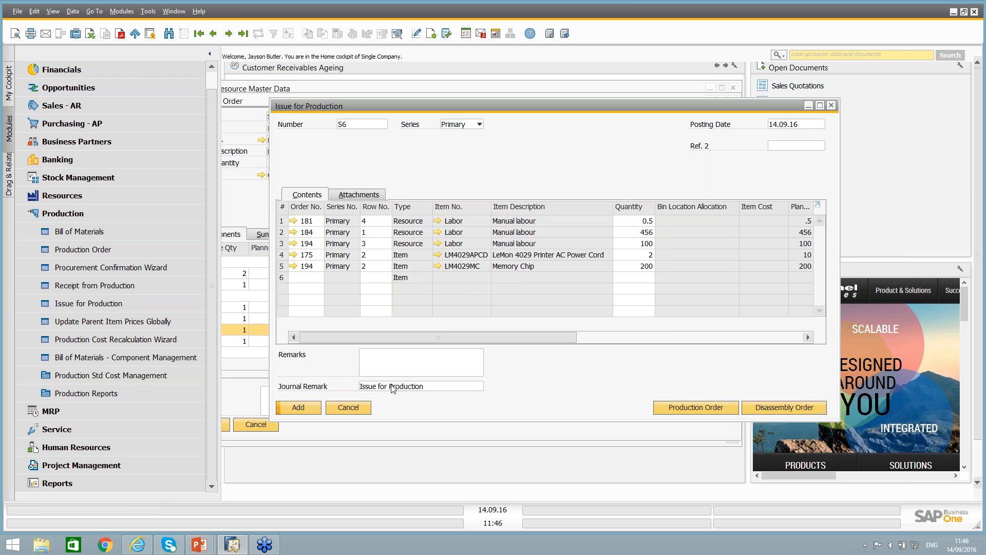
click(358, 408)
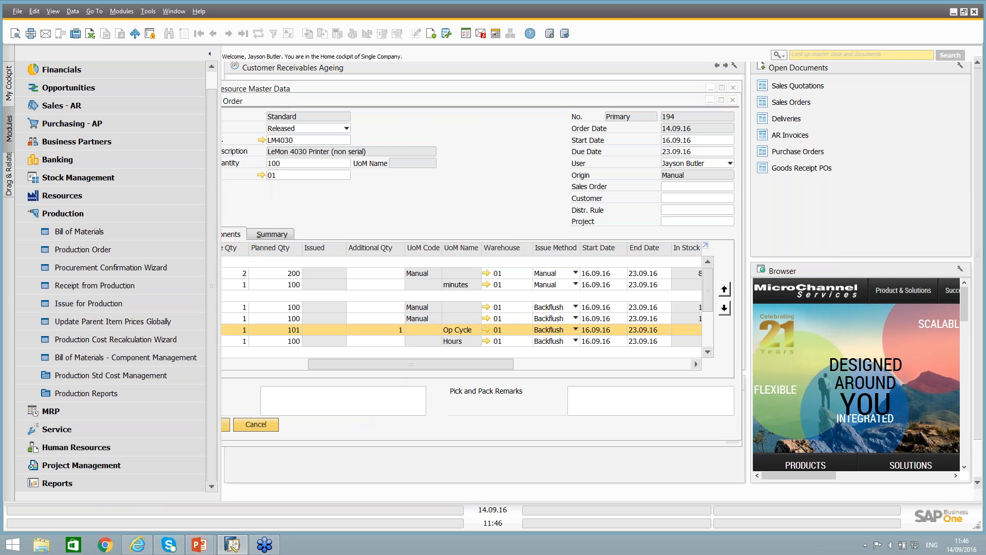
Return to the released LM4030 production order and start a component issue directly from it.
click(301, 102)
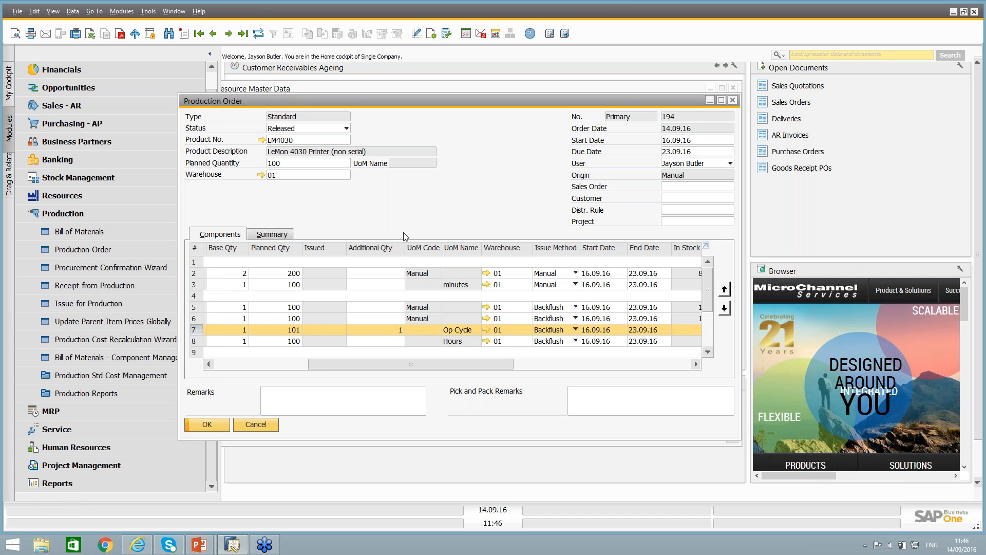
click(246, 364)
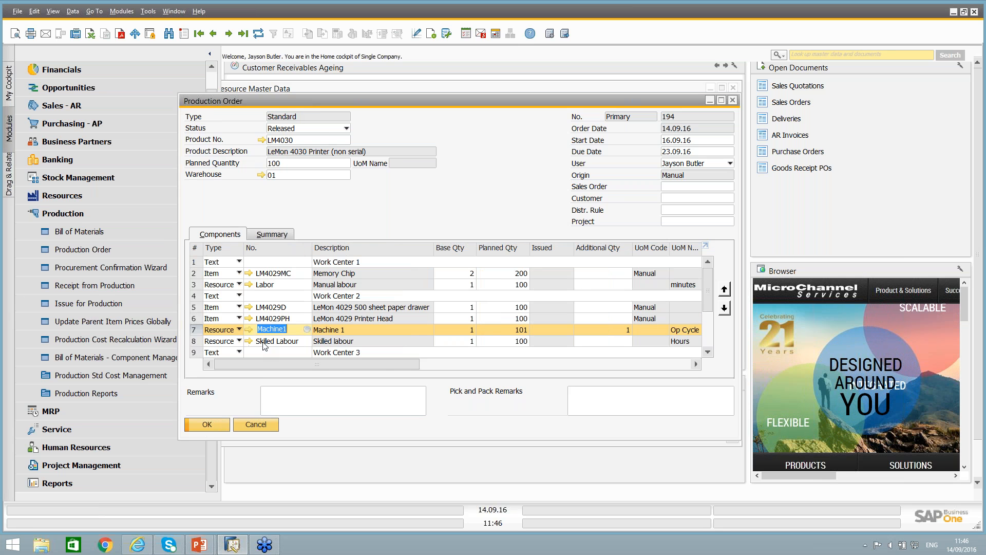
right_click(489, 150)
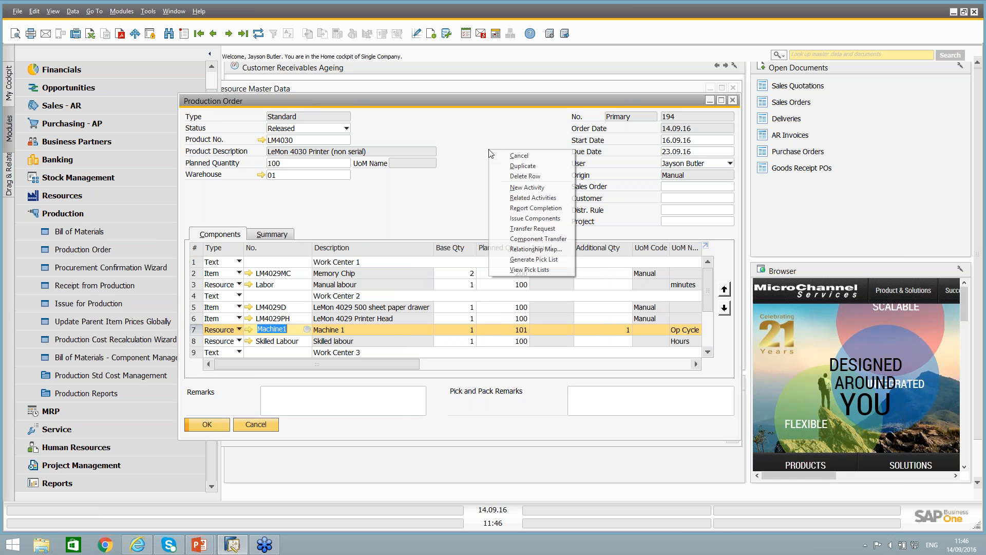
click(529, 218)
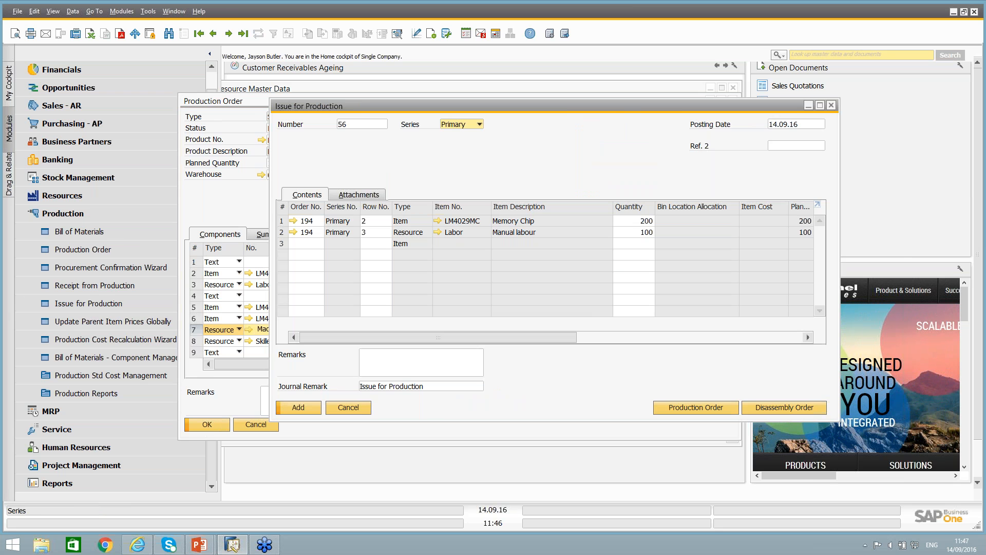
Set the Memory Chip issue quantity to 210, add the issue for production, confirm it and close the document.
click(637, 232)
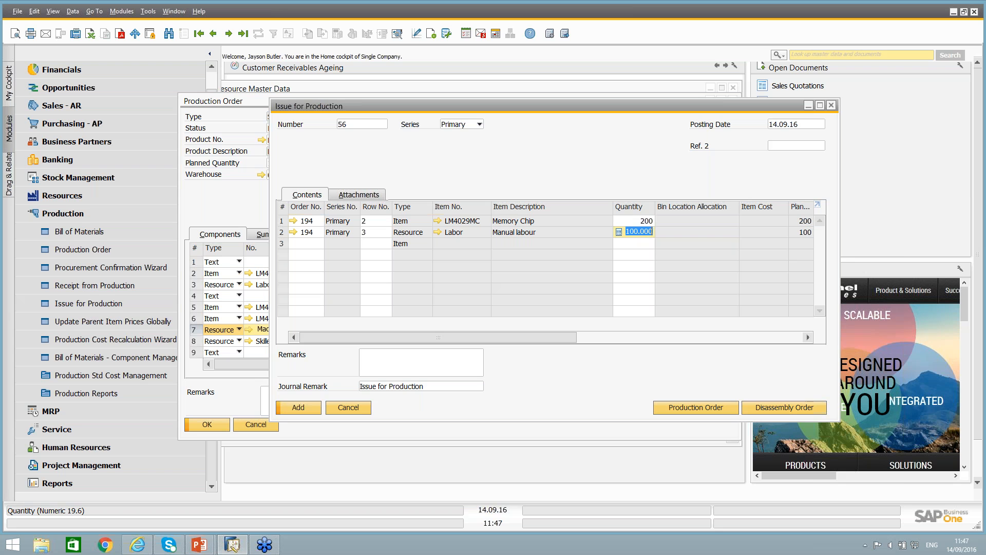
click(642, 221)
text(2)
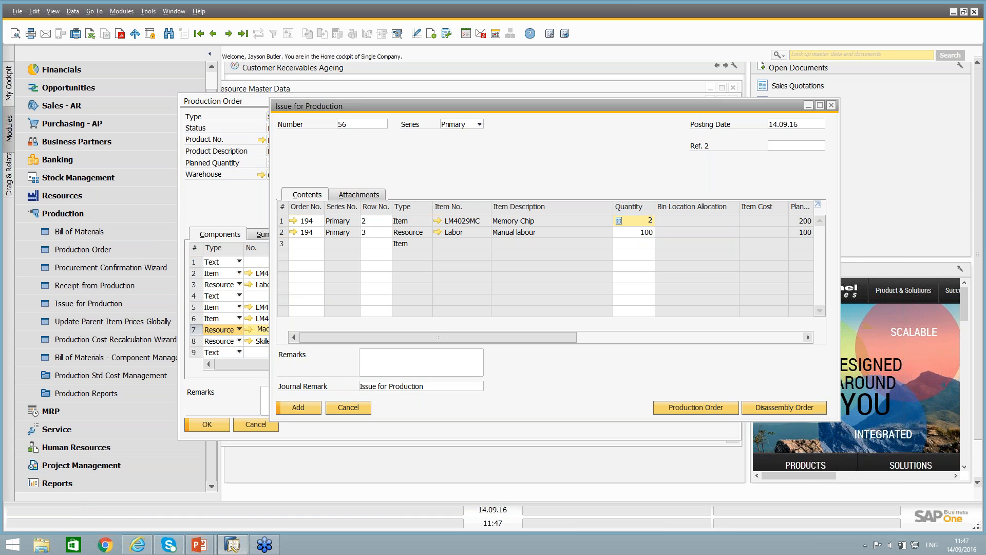
text(10)
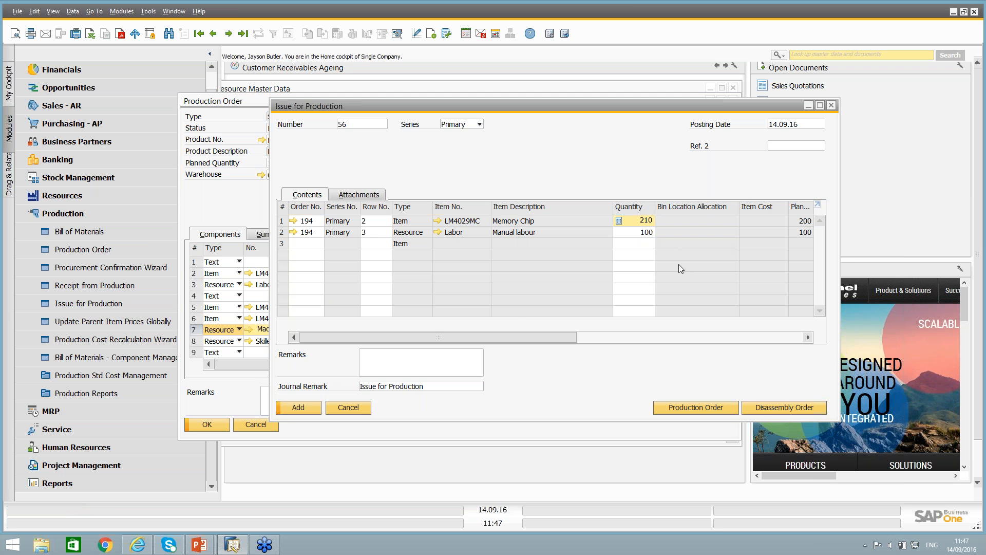
key(Tab)
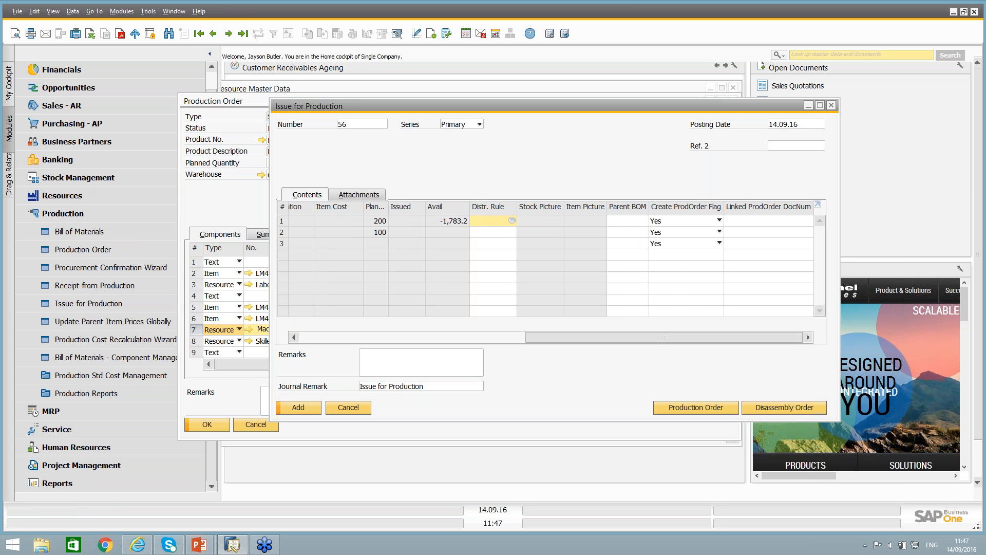
double_click(424, 103)
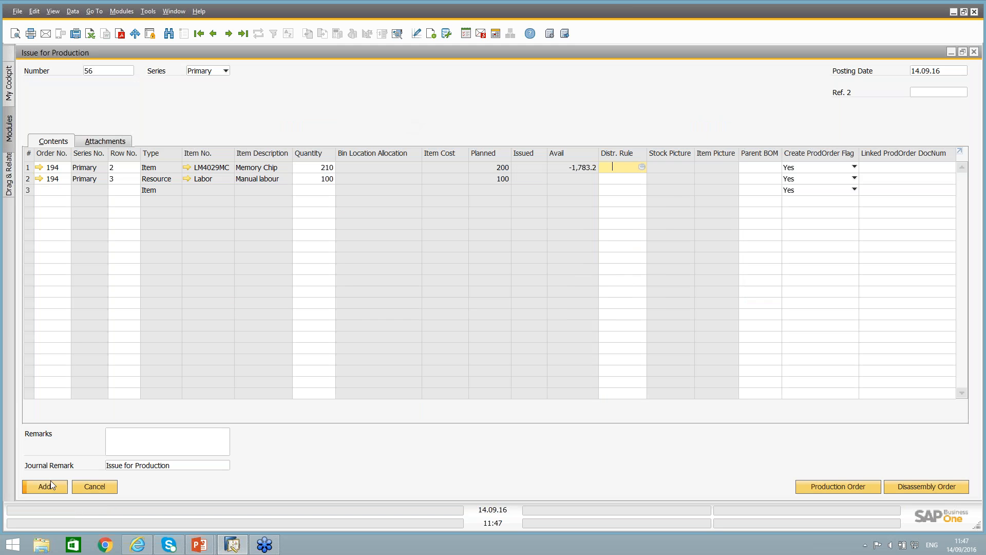
click(50, 485)
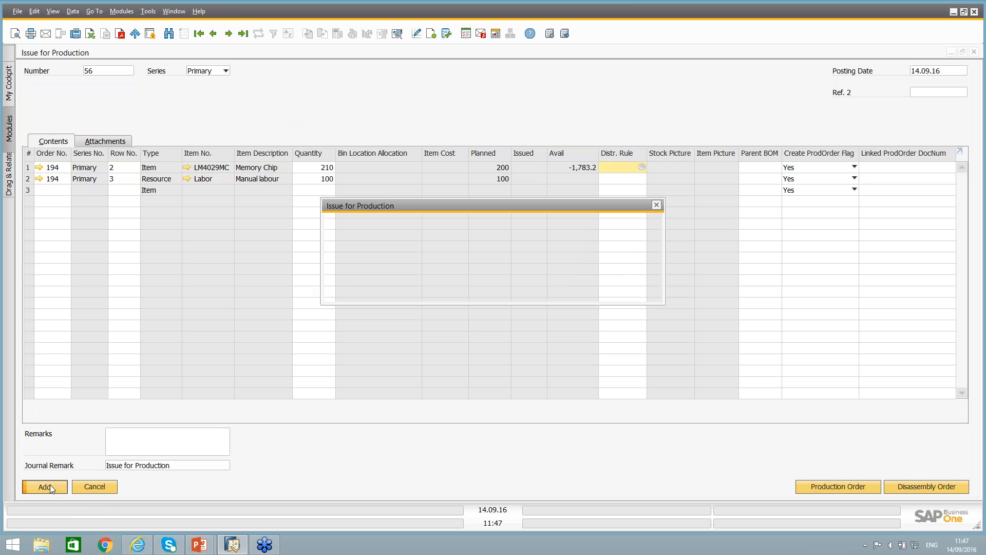
click(345, 290)
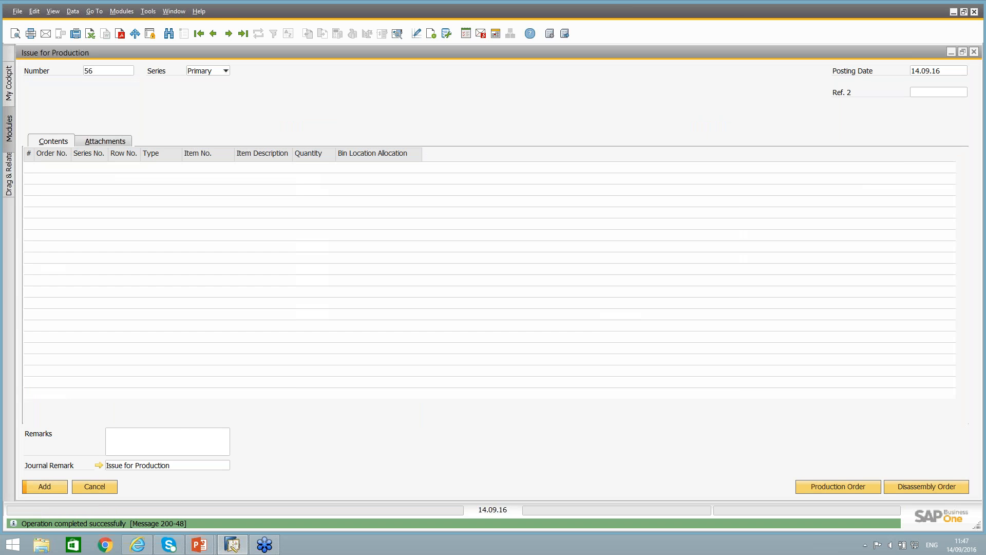
click(101, 490)
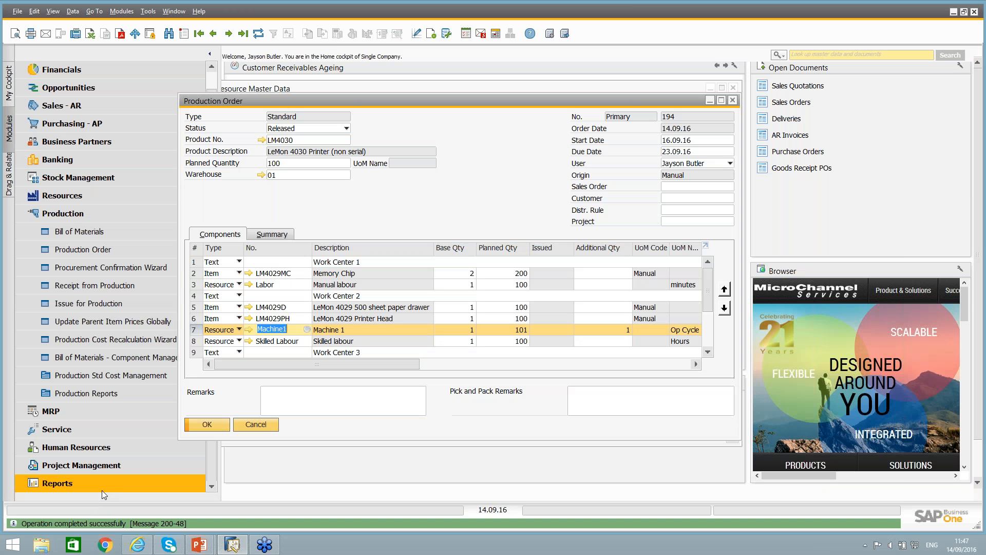
Refresh the LM4030 production order, check its issued quantities and its summary of actual costs, and close it.
double_click(280, 101)
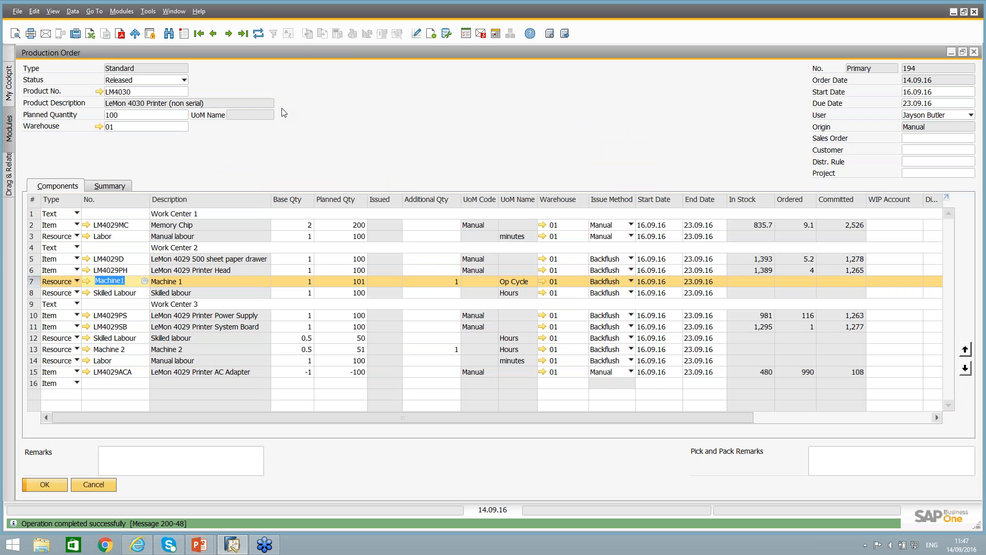
click(258, 33)
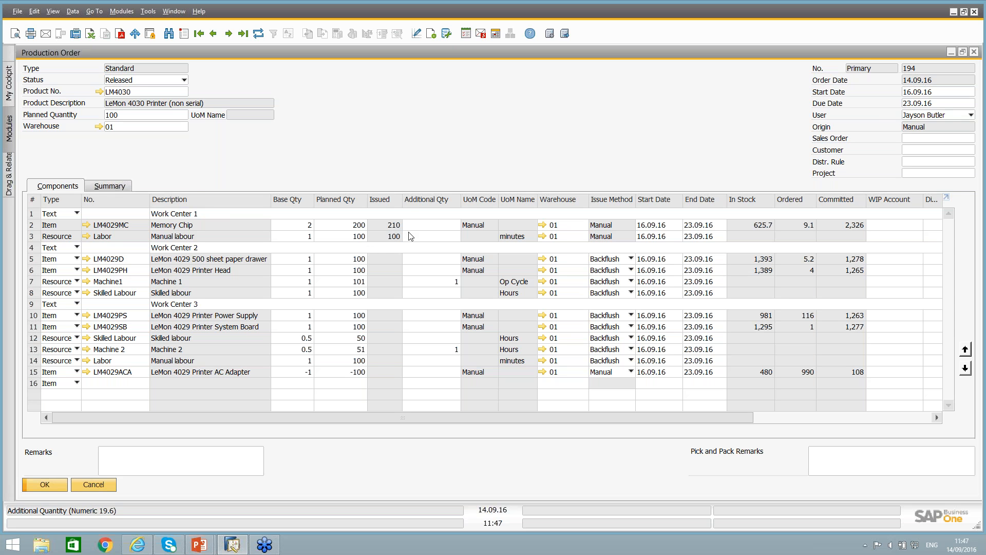
click(114, 188)
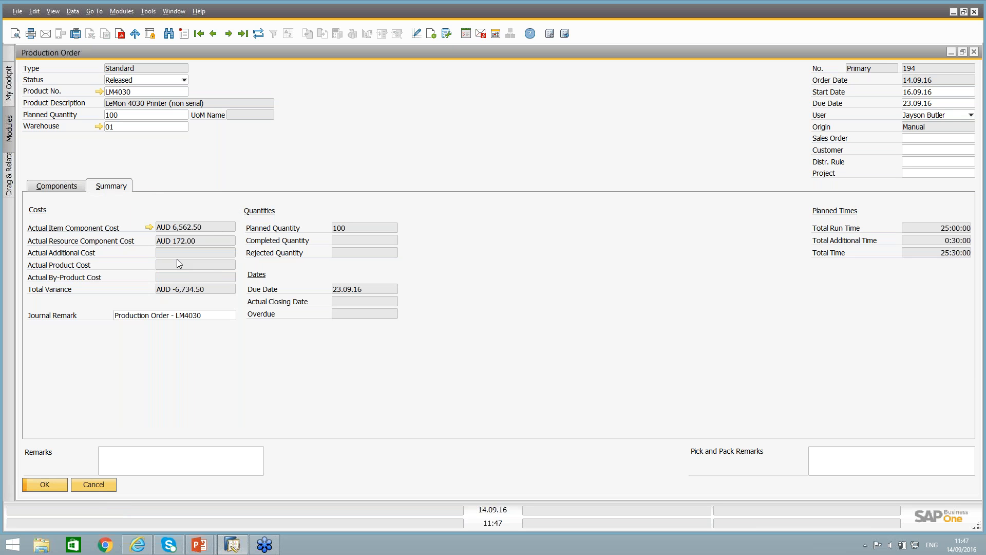
click(98, 486)
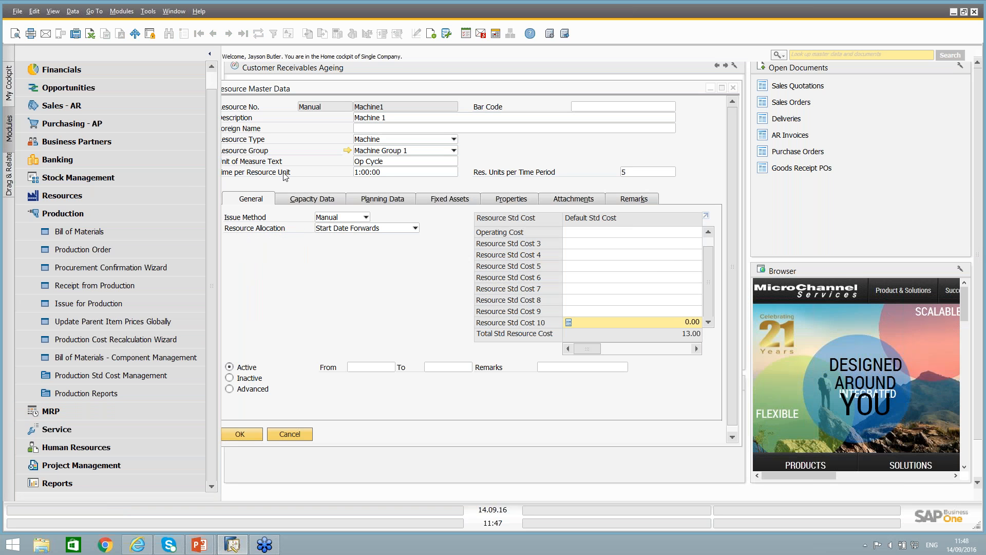
Reopen the most recent production order and review its component lines before shrinking the window.
click(97, 248)
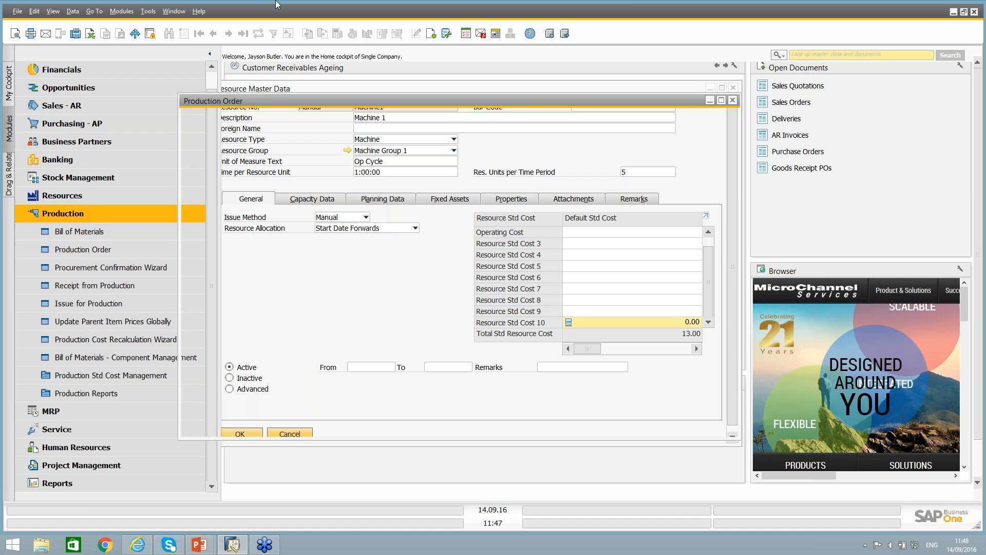
click(243, 34)
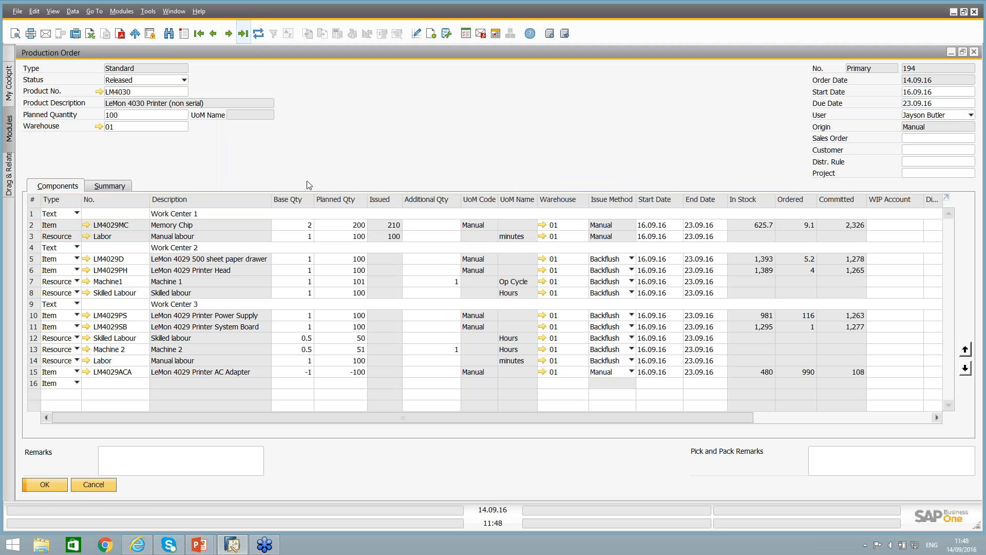
double_click(380, 53)
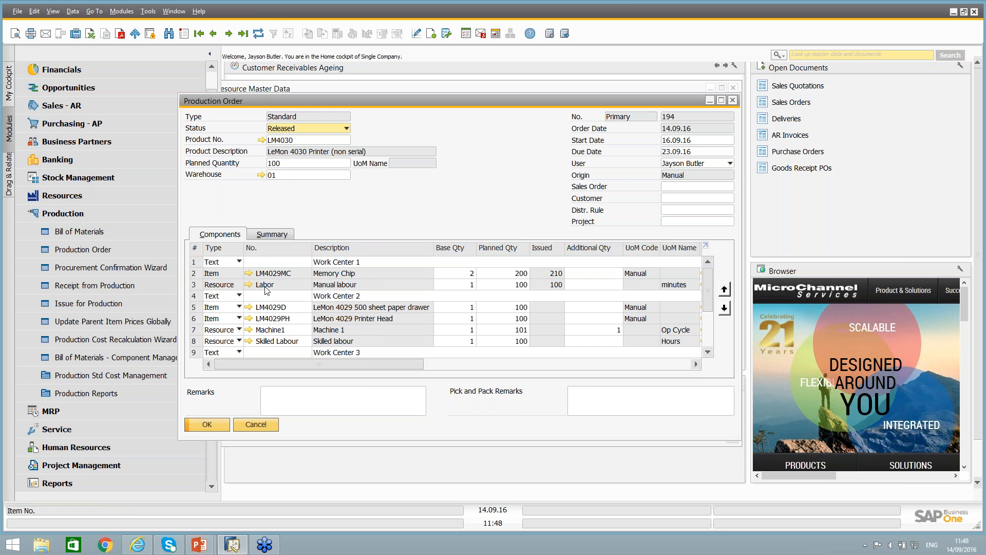
Start a component return in a new receipt from production for the LM4030 order due 23.09.16, copying in only its Memory Chip line.
click(73, 285)
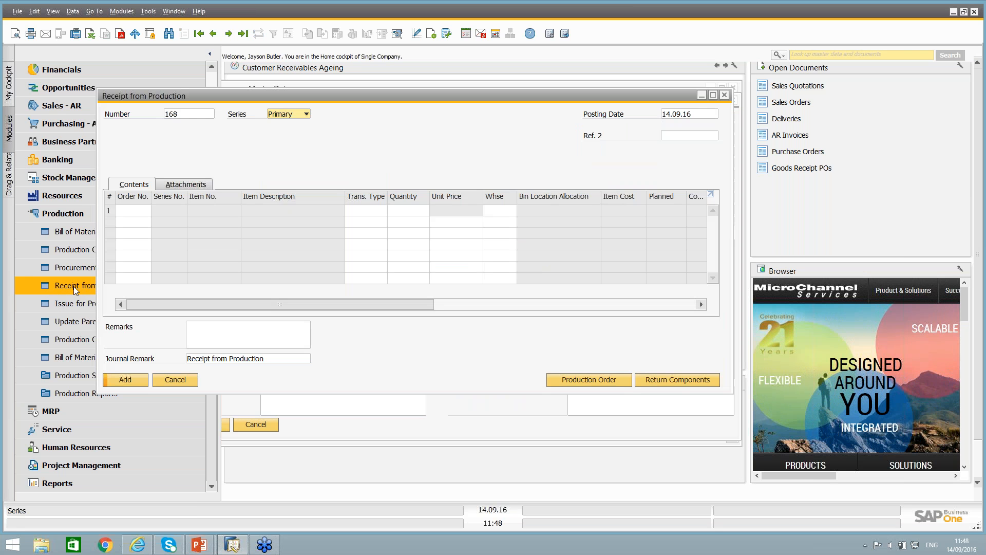
click(677, 380)
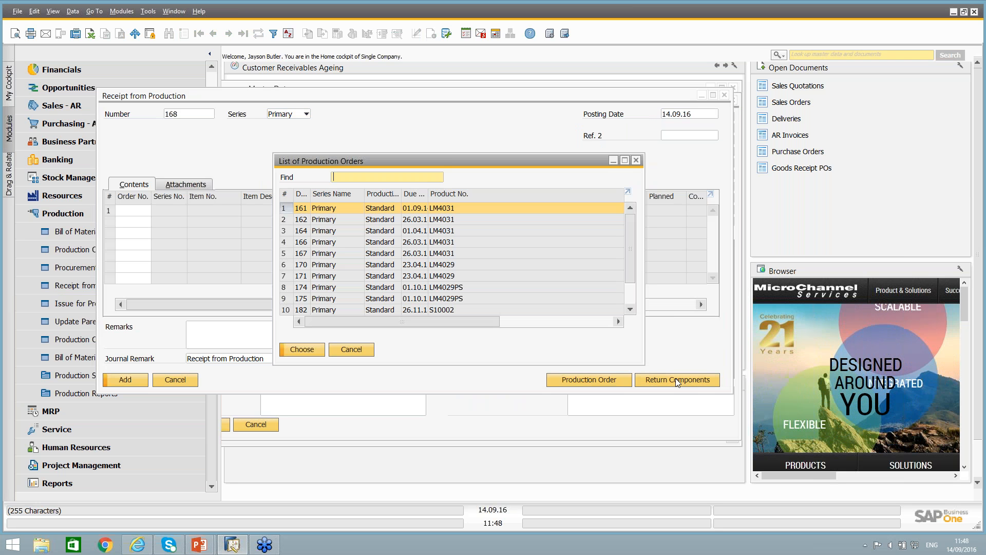
scroll(632, 260, down, 1)
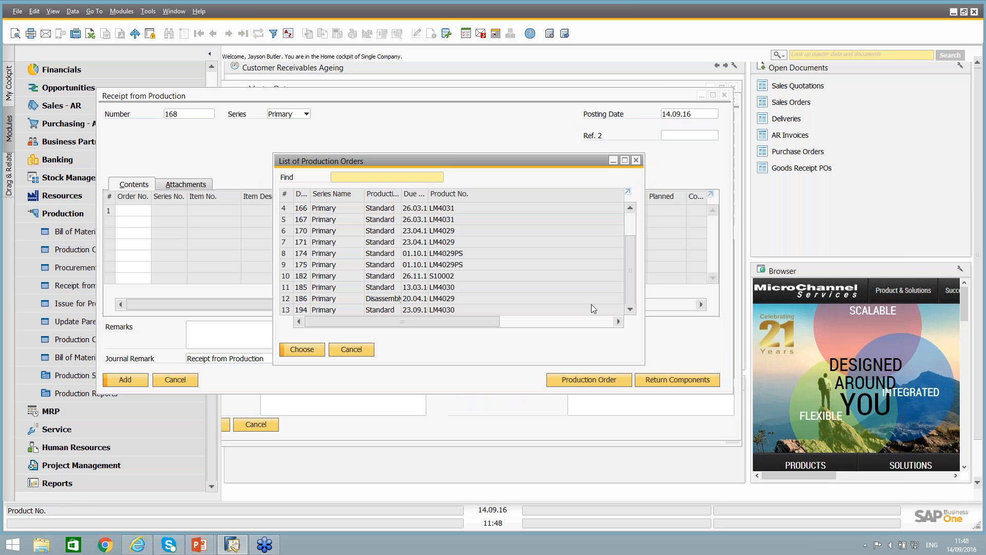
click(450, 310)
double_click(449, 309)
double_click(358, 211)
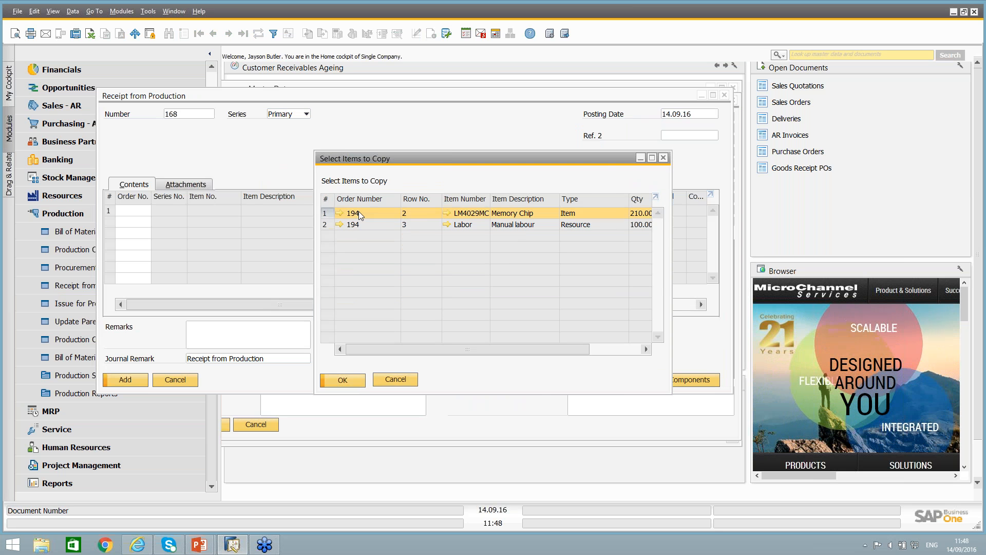
Set the returned Memory Chip quantity to 5, add the receipt from production, confirm it and close the document.
click(408, 211)
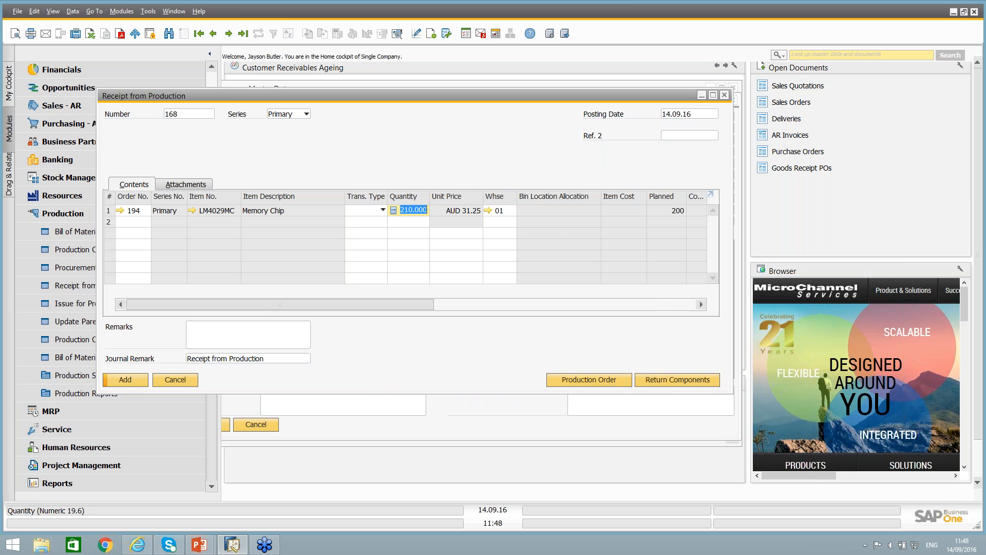
text(5)
key(Tab)
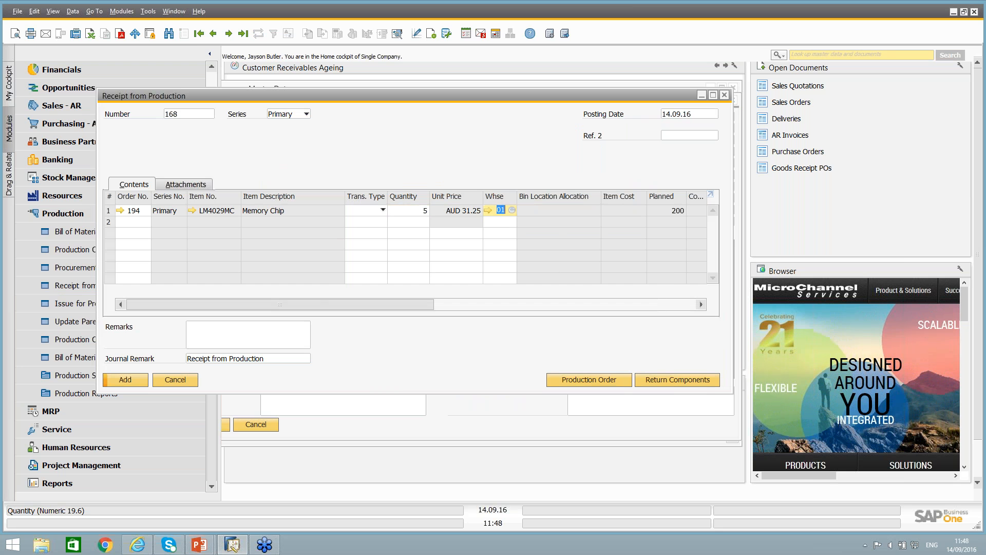
click(128, 381)
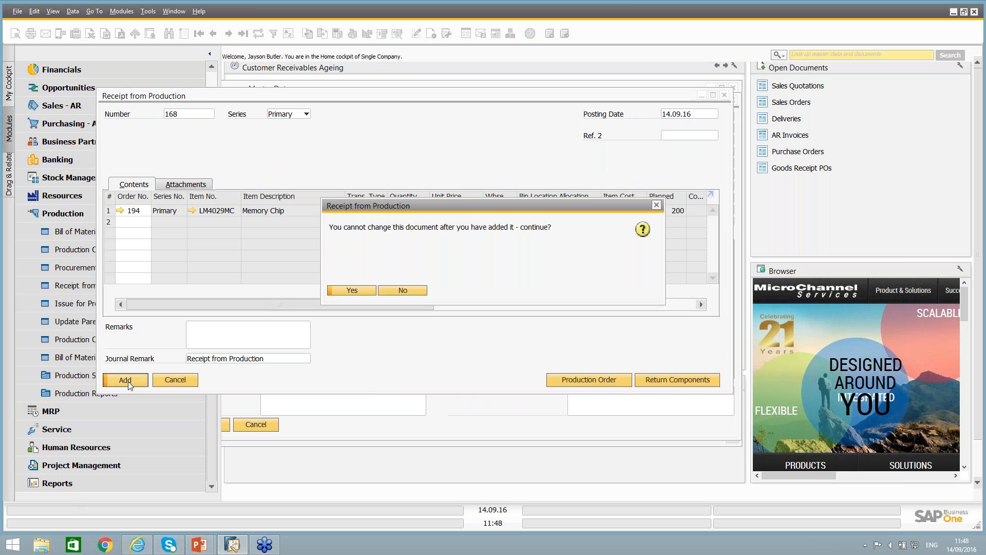
click(354, 291)
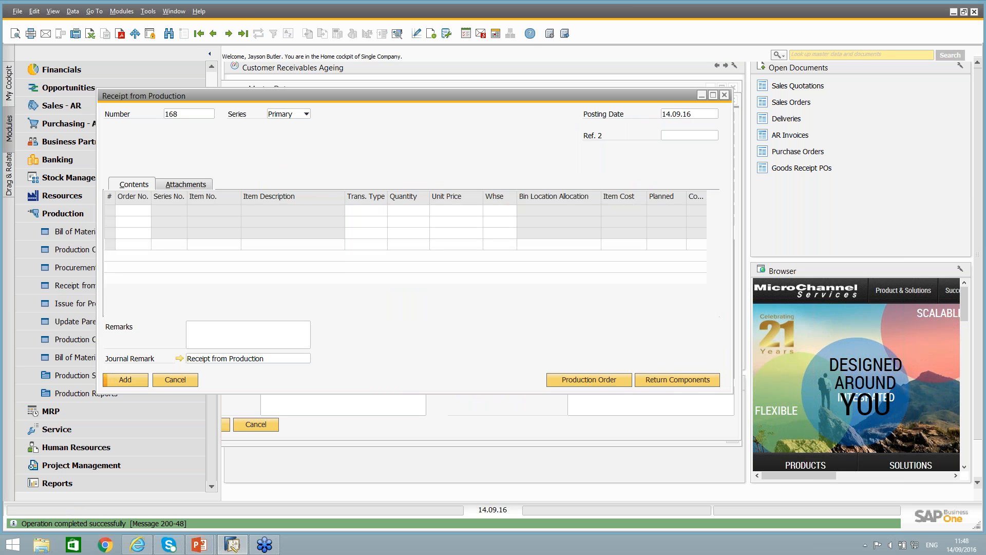
click(190, 384)
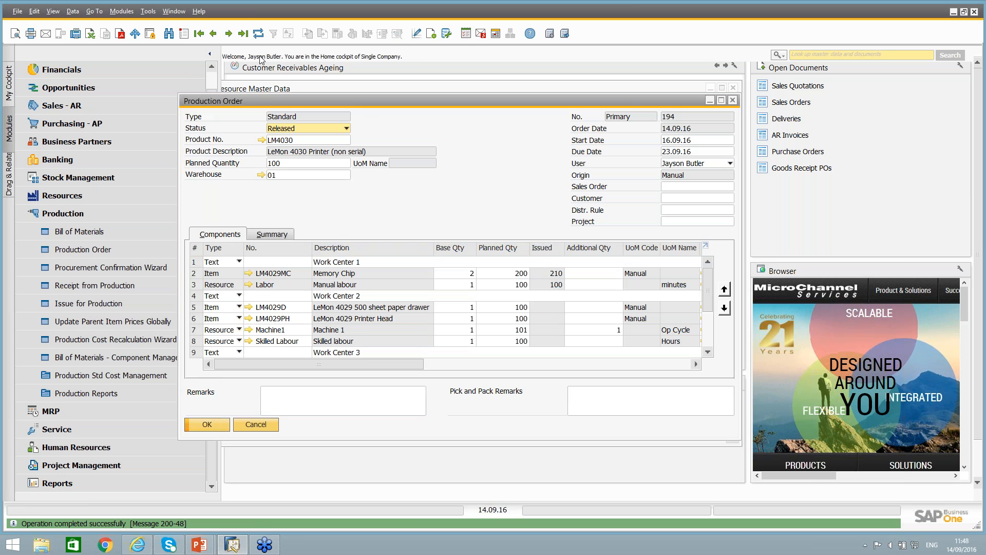
Refresh the LM4030 production order and examine its issued quantities and the LM4029ACA by-product line in the enlarged window.
click(258, 34)
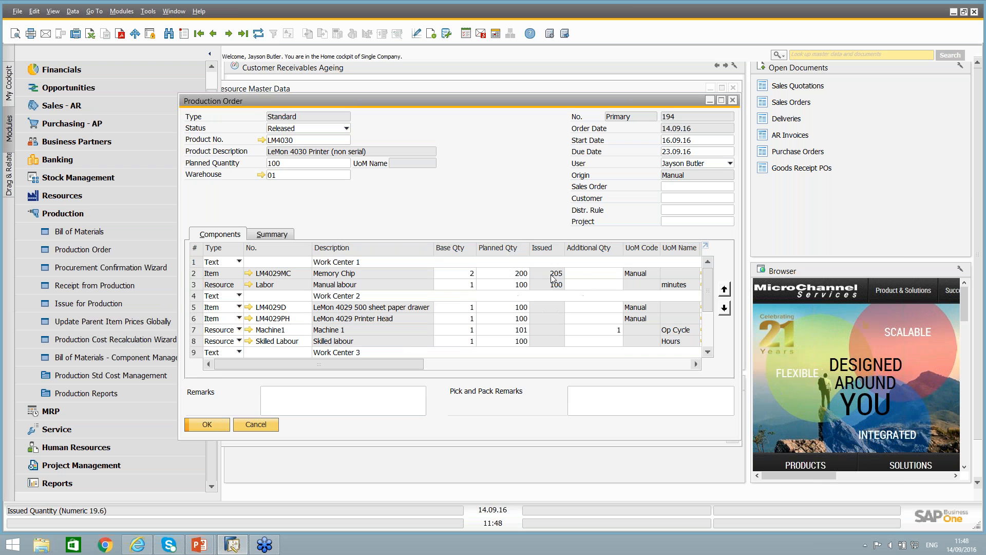
double_click(424, 99)
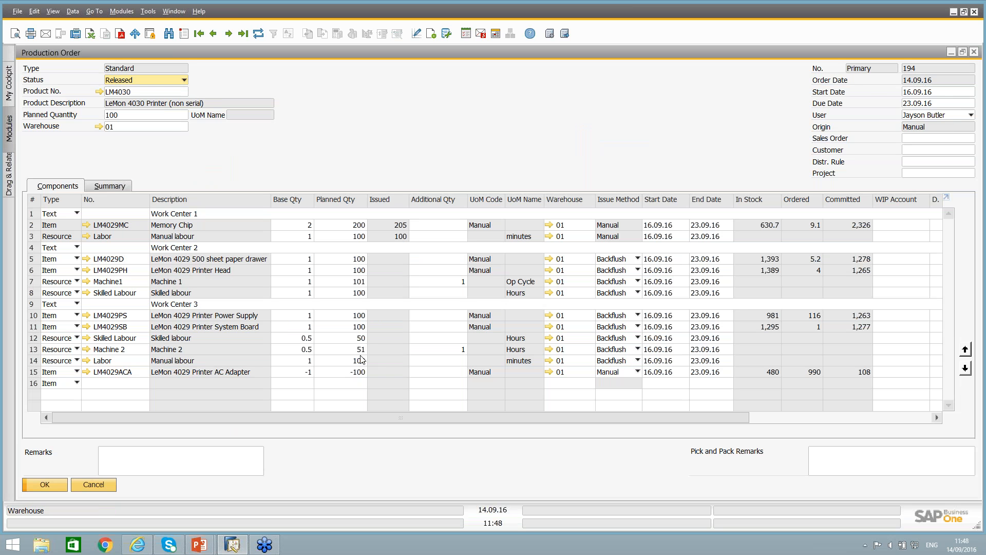
click(35, 372)
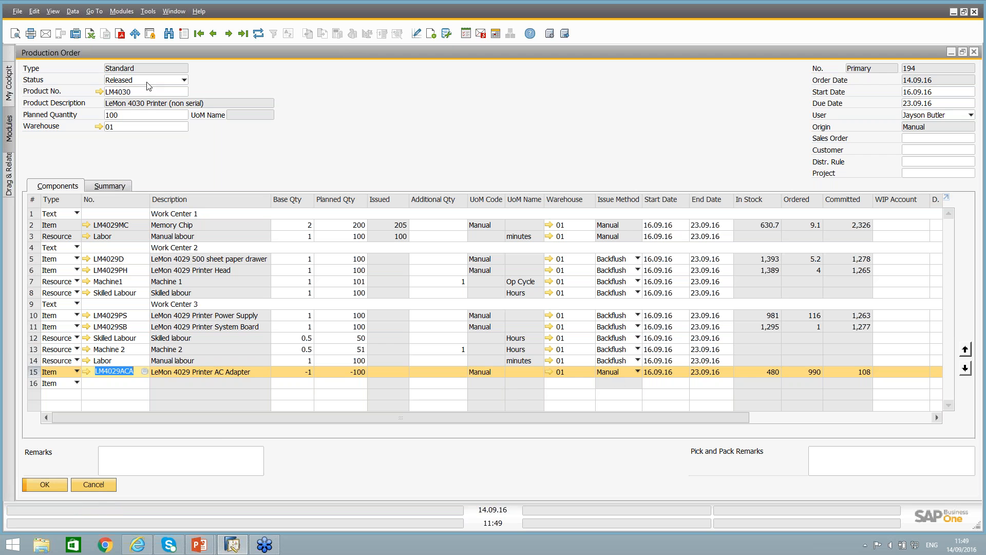
double_click(138, 53)
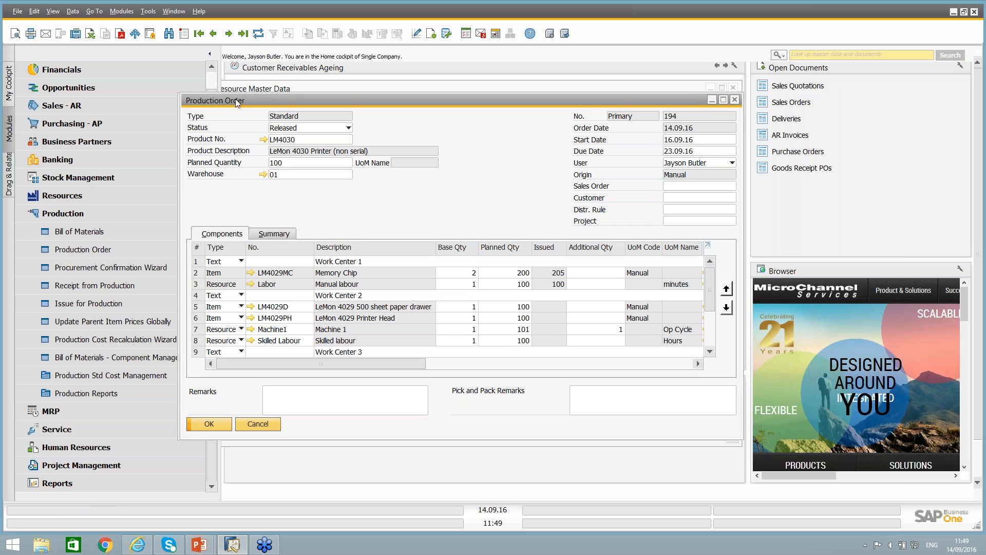
drag(235, 98, 247, 91)
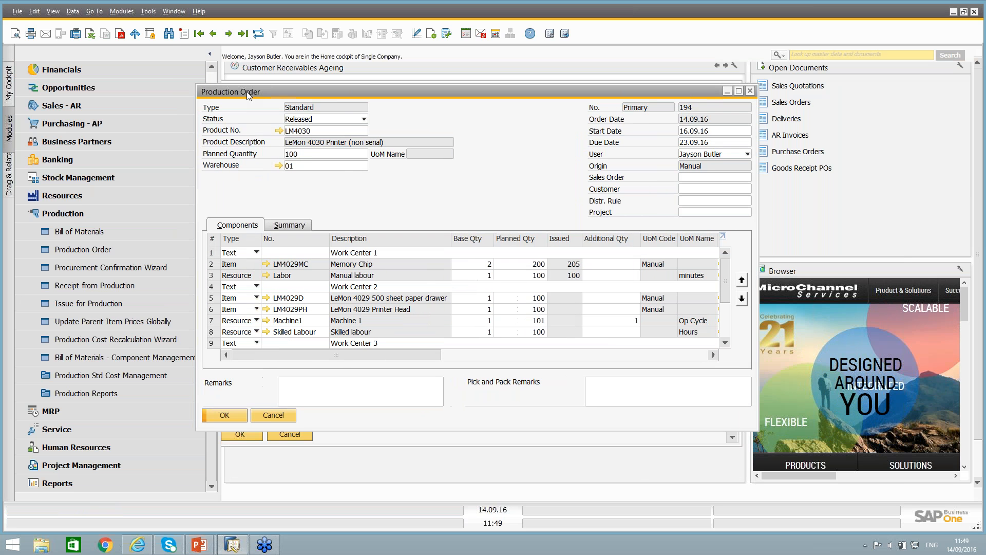
click(81, 280)
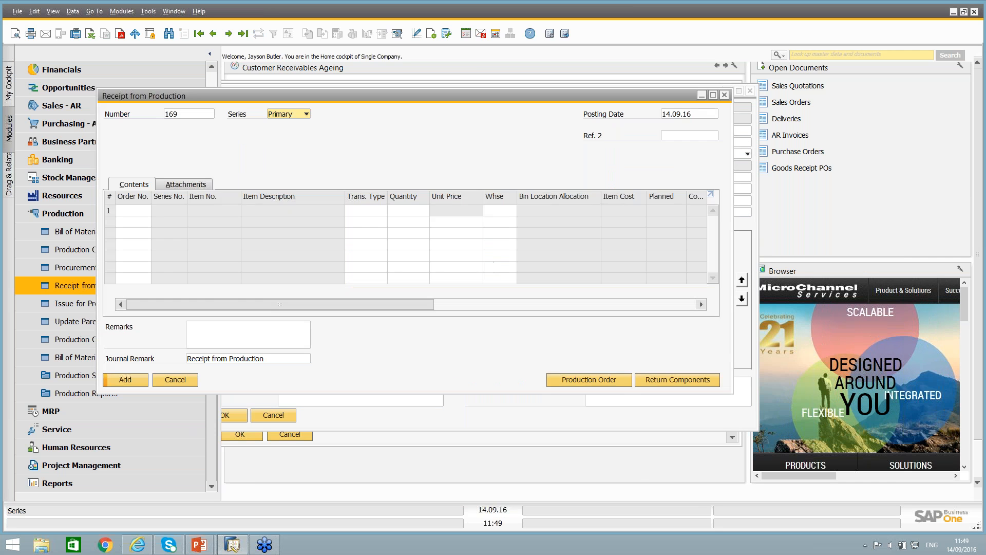
click(580, 383)
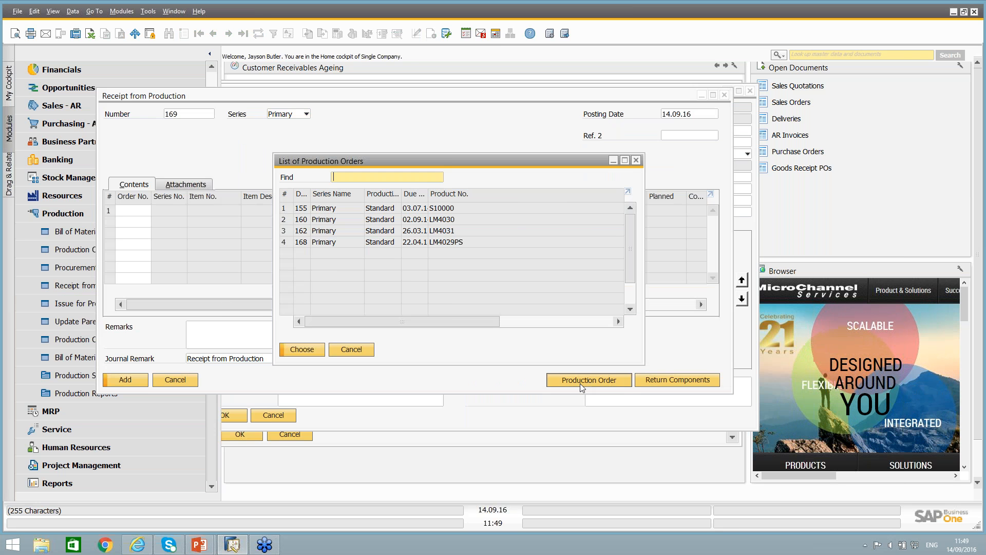
click(354, 350)
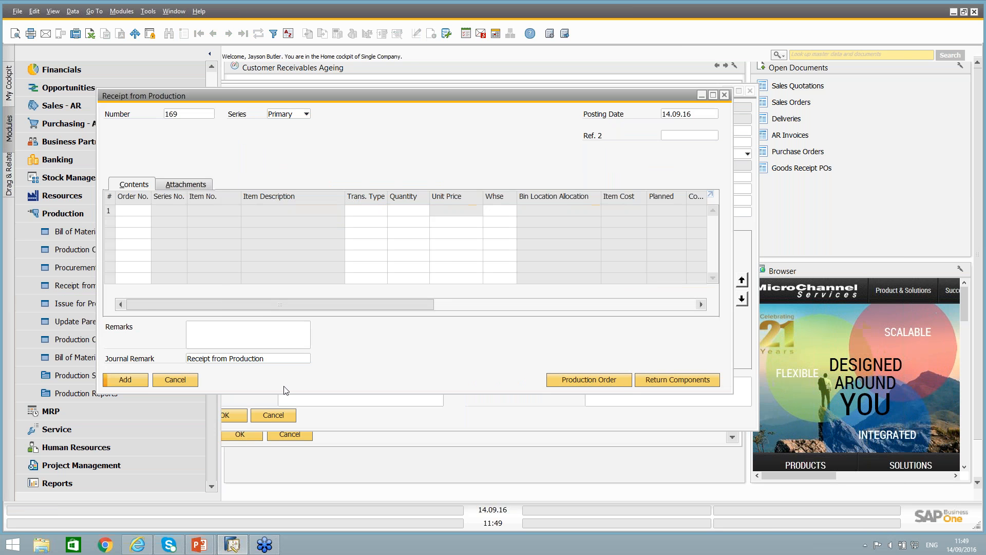
click(190, 379)
Report completion directly from the LM4030 production order and check the receipt quantities of the printer and the AC adapter.
right_click(436, 189)
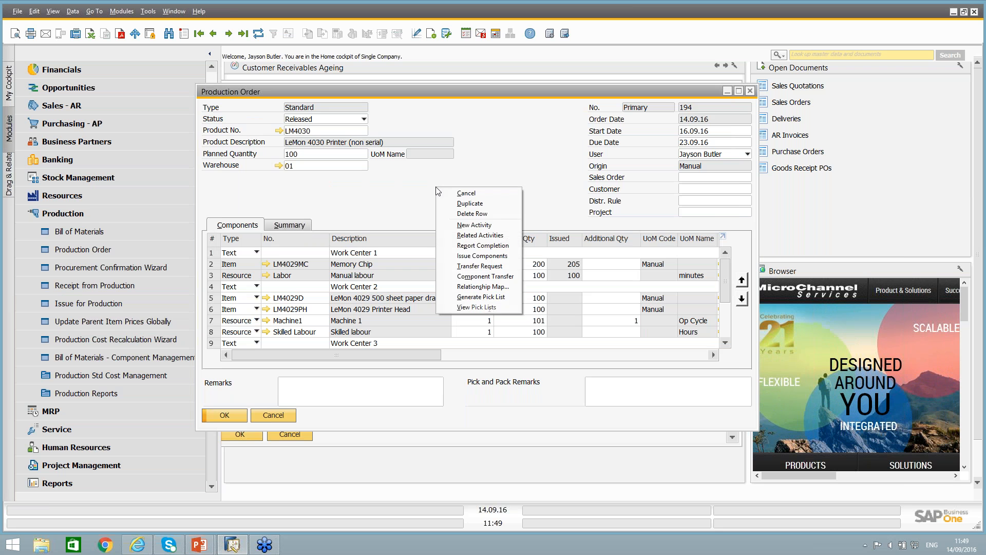
click(476, 246)
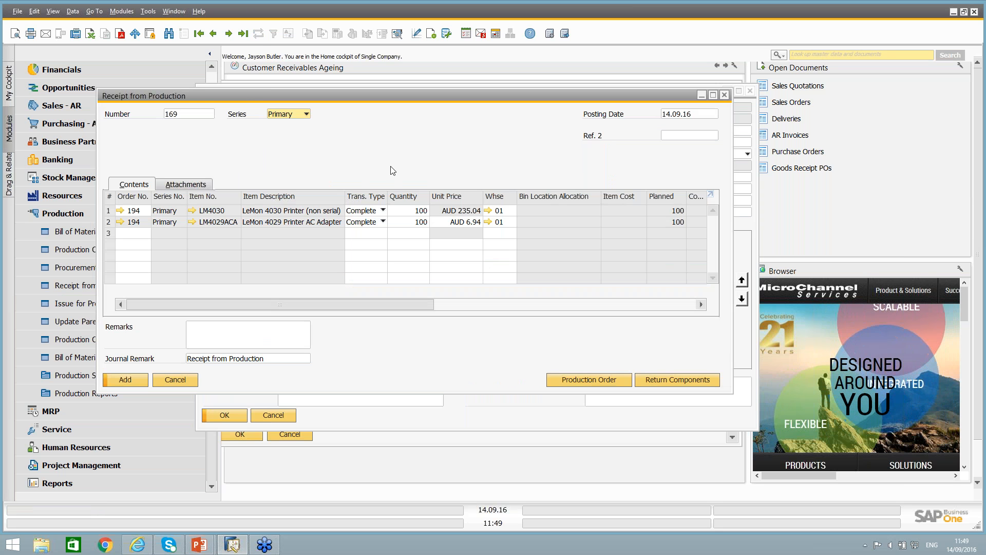
click(410, 212)
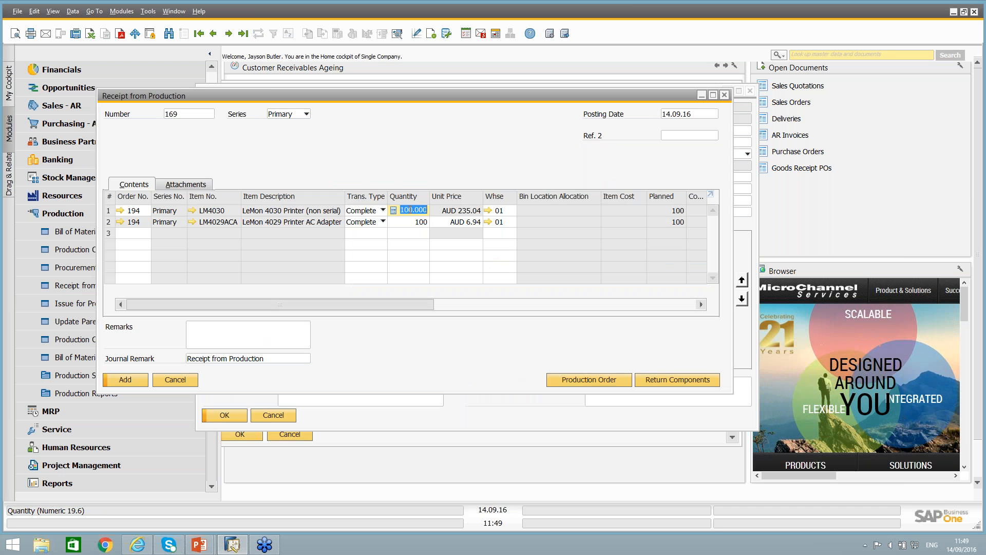
click(413, 223)
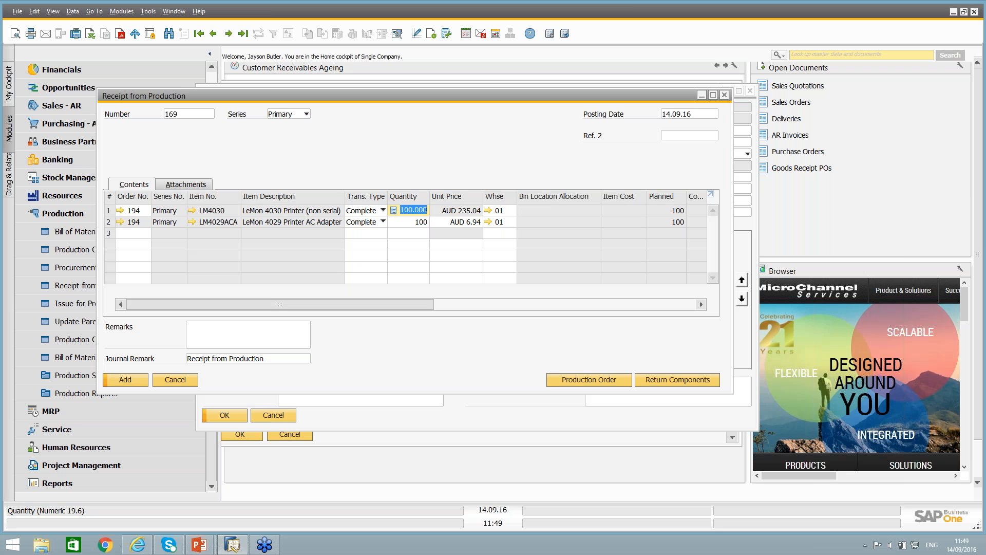
click(409, 210)
click(412, 223)
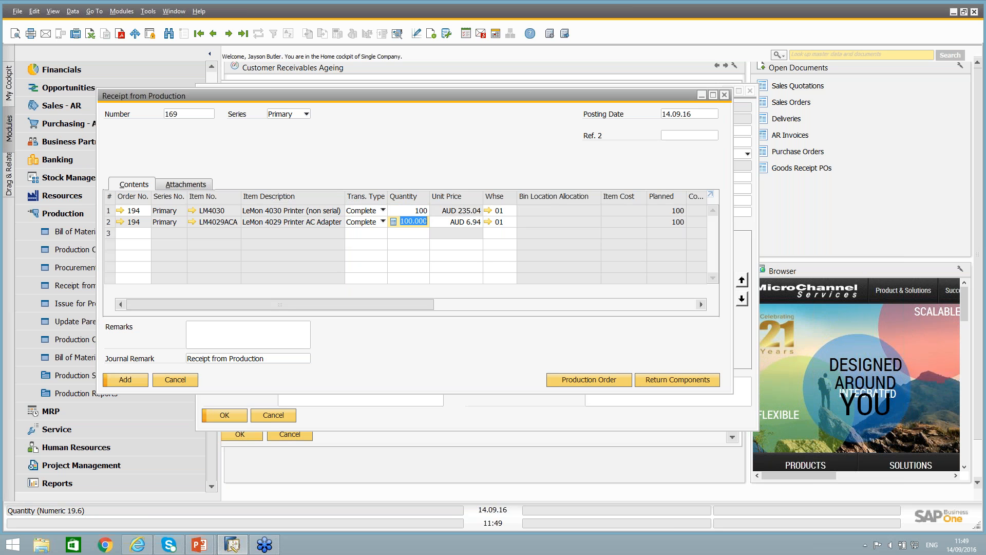
Review the transaction type options and warehouse, keep both receipt lines as Complete, and add and confirm the receipt from production.
click(370, 220)
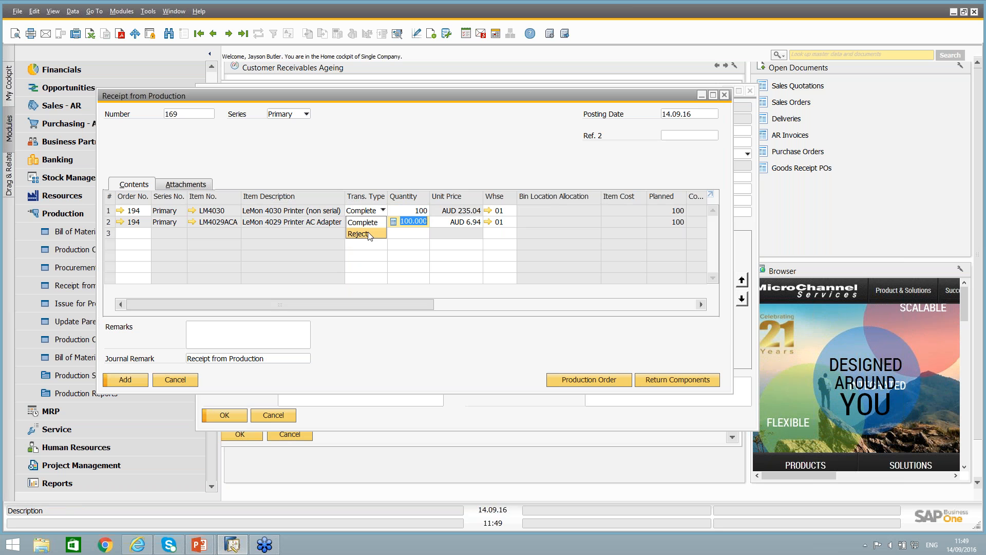
click(381, 181)
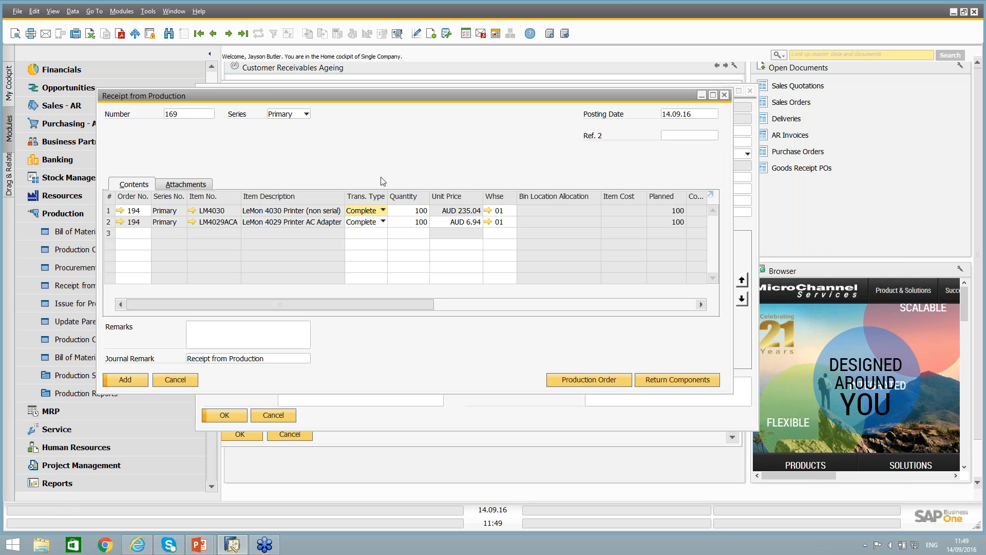
click(509, 212)
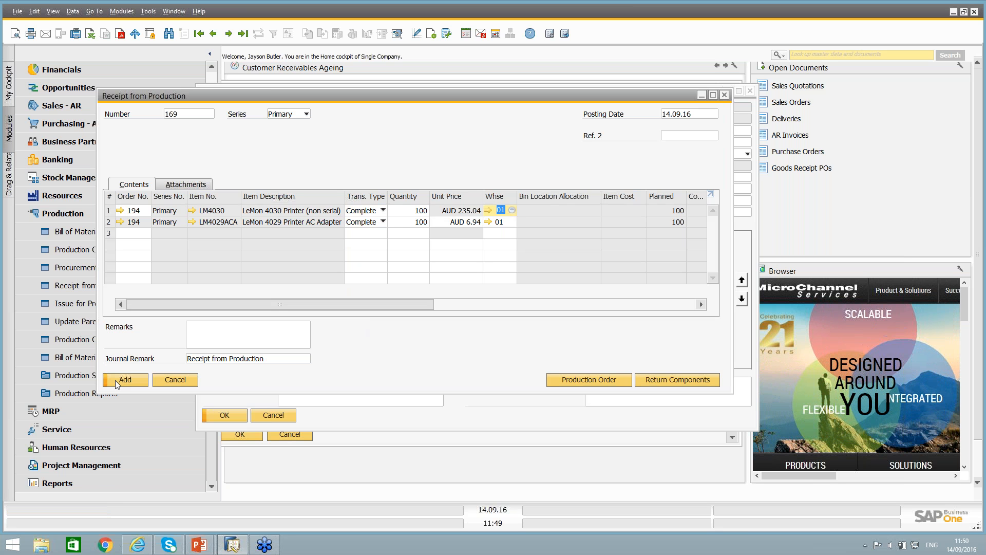
click(137, 381)
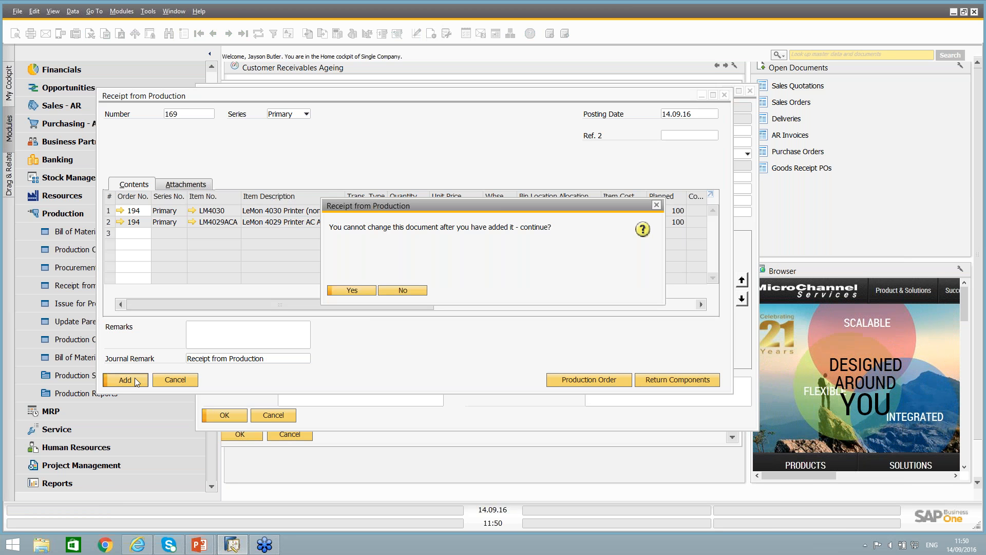
click(354, 290)
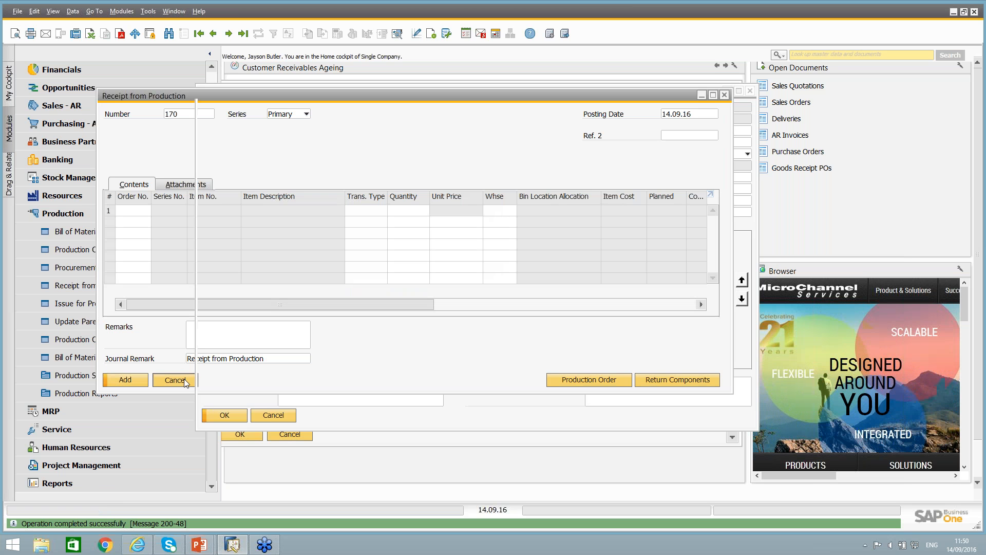
Refresh the enlarged LM4030 production order and check its backflushed issue quantities and its summary of costs and completed quantity.
double_click(333, 93)
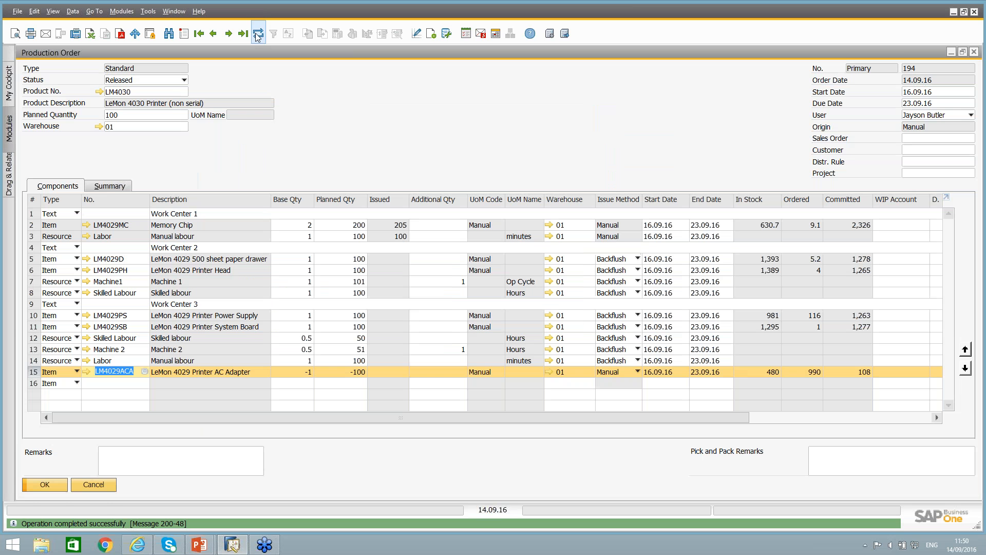
click(258, 34)
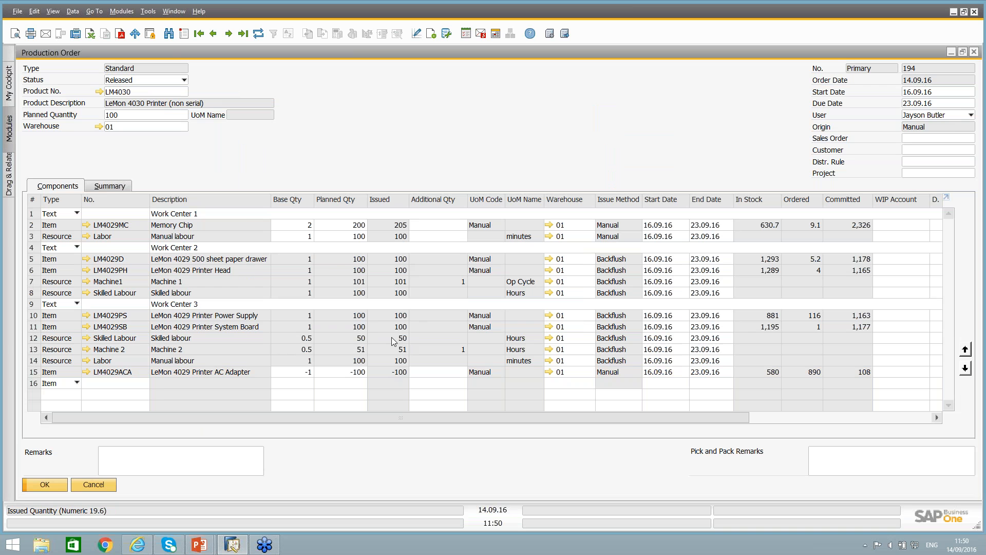
click(121, 187)
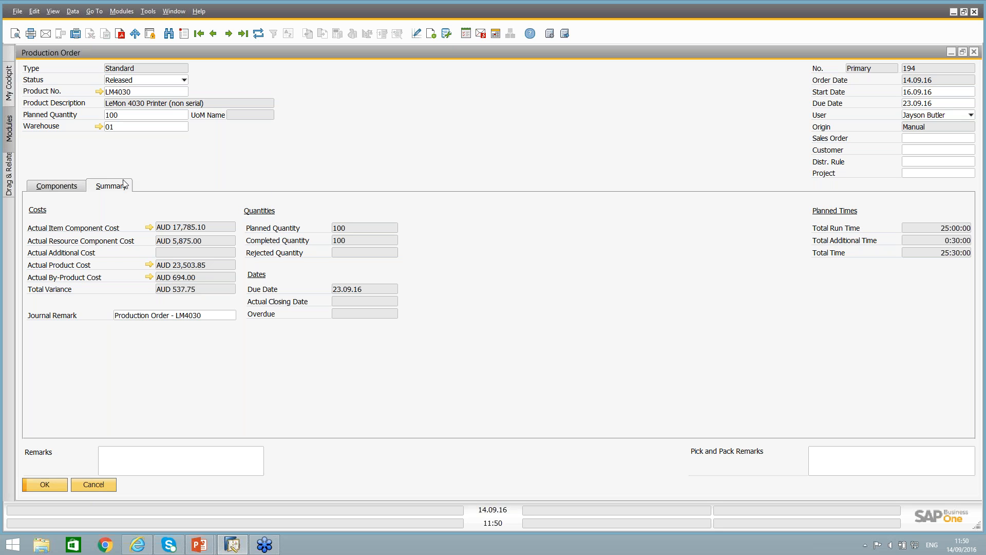
Open the production order's relationship map and spread out both receipts and the linked backflush issue to examine their connections.
right_click(256, 158)
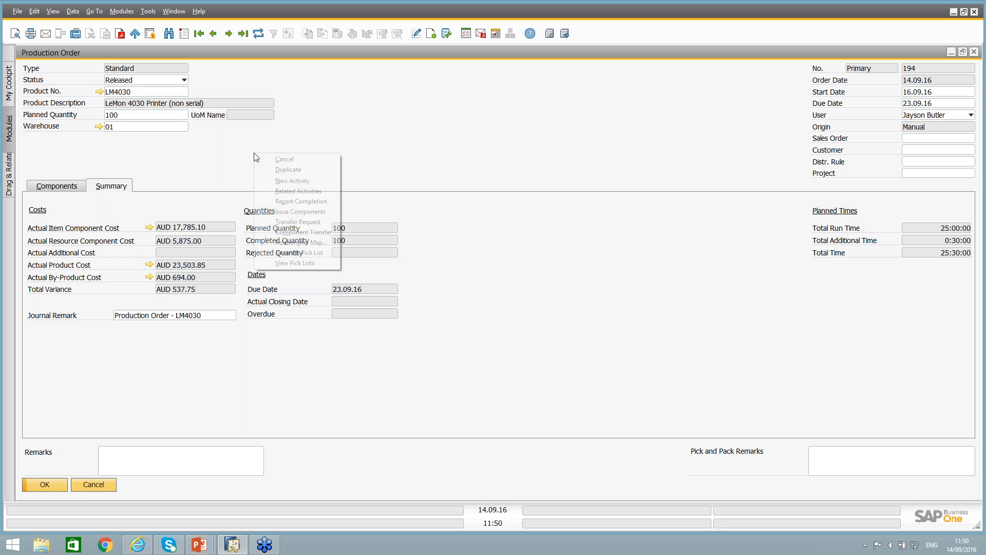
click(300, 244)
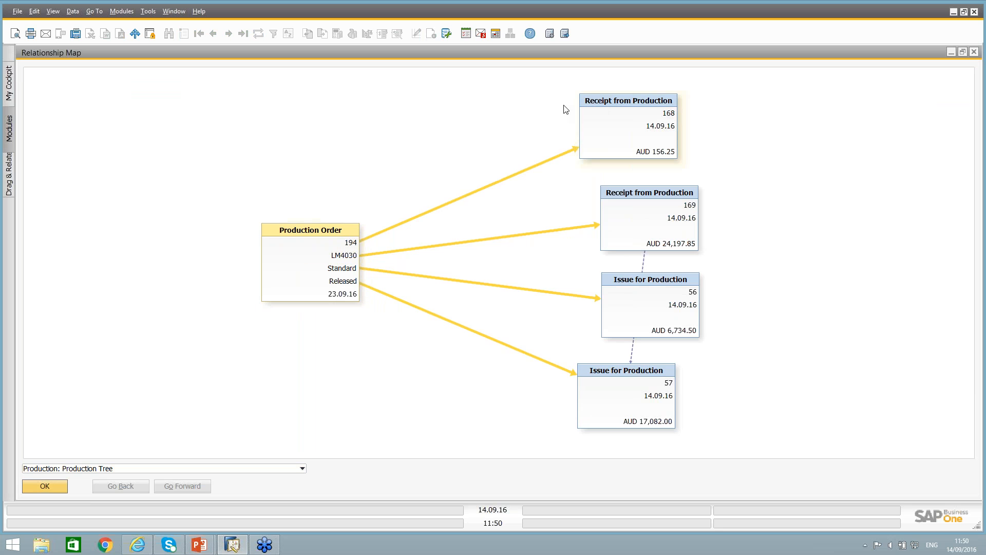
drag(595, 106, 417, 107)
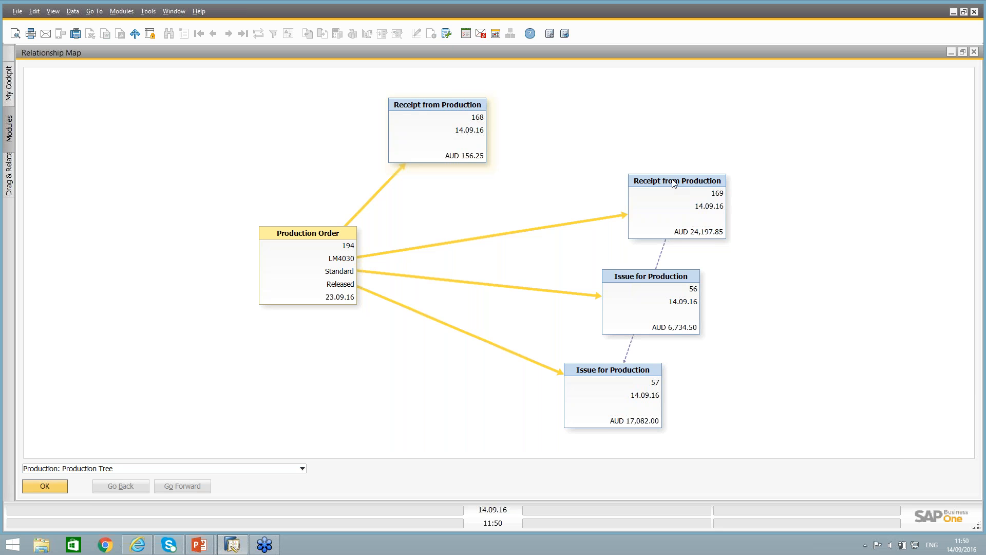
drag(653, 183, 504, 177)
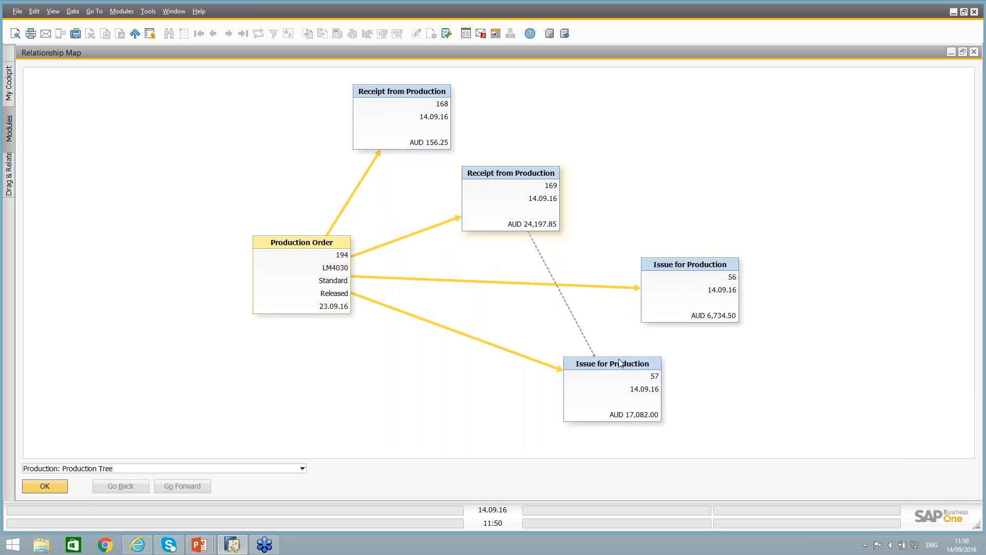
drag(617, 361, 666, 158)
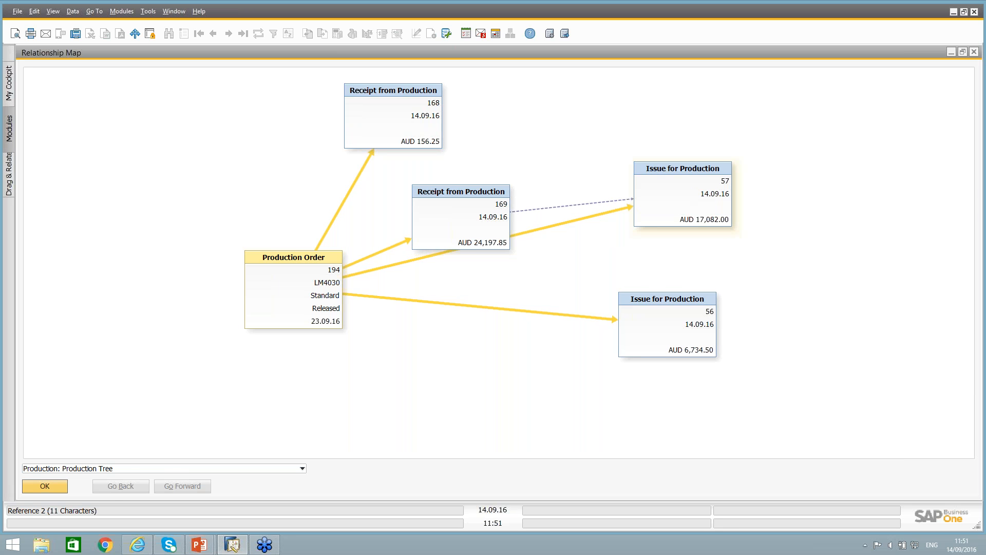
Open issue for production 57 from the relationship map, check its backflushed lines and remarks, and return to the map.
double_click(685, 206)
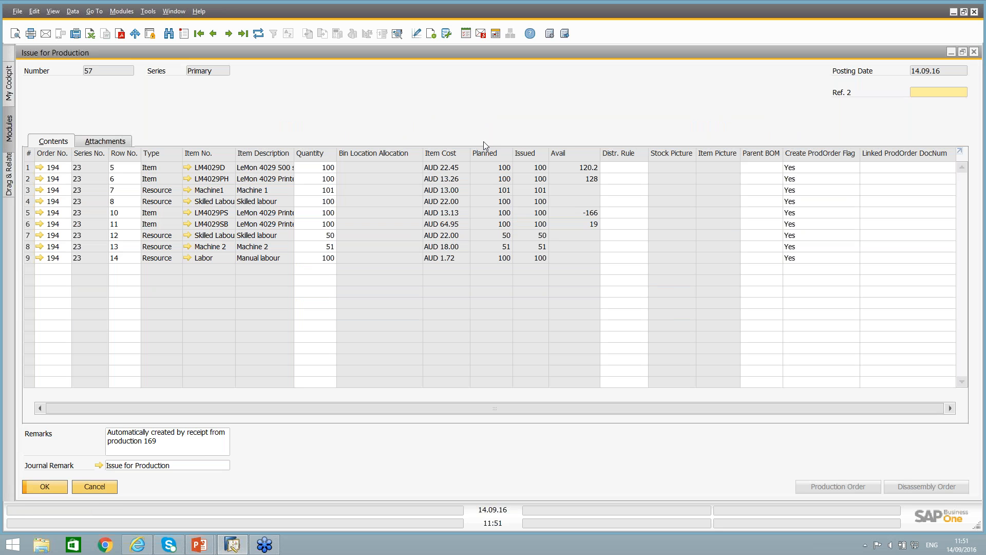
click(186, 445)
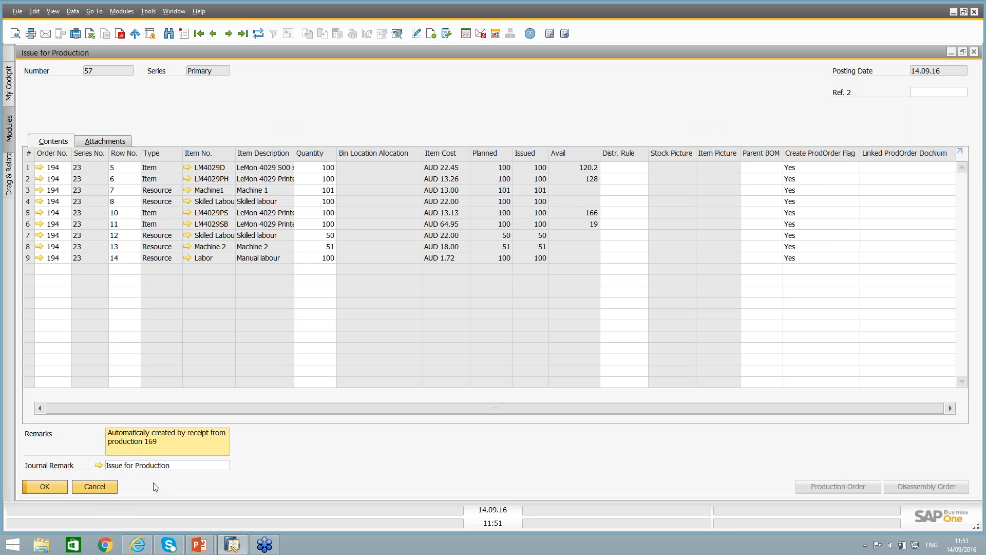
click(104, 486)
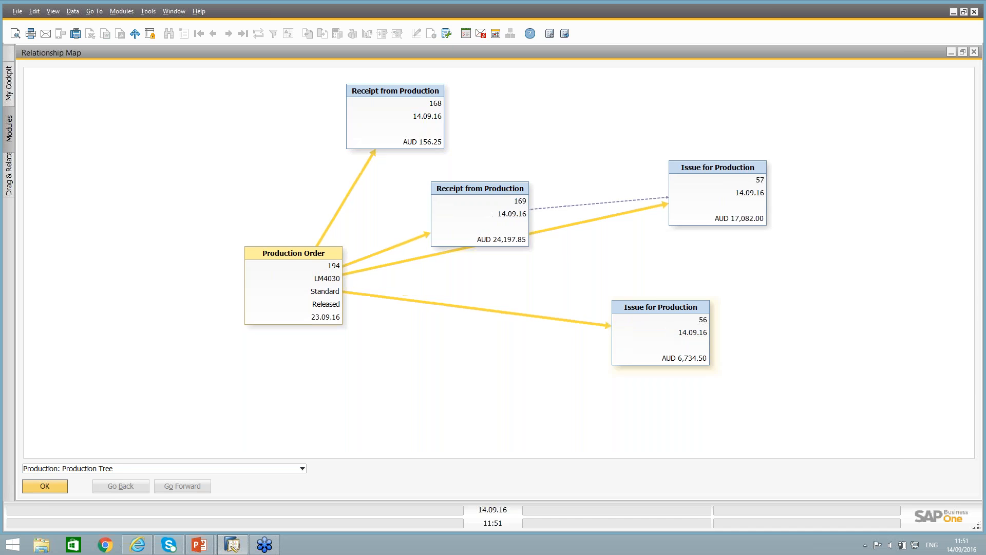
Check the lines of issue for production 56, close the relationship map, and review the LM4030 production order's component rows.
double_click(669, 323)
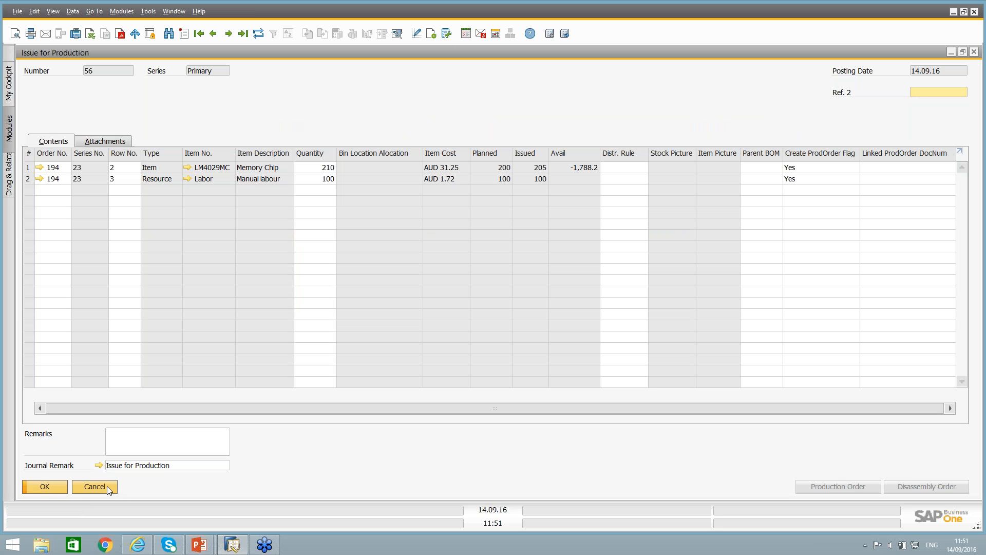
click(107, 486)
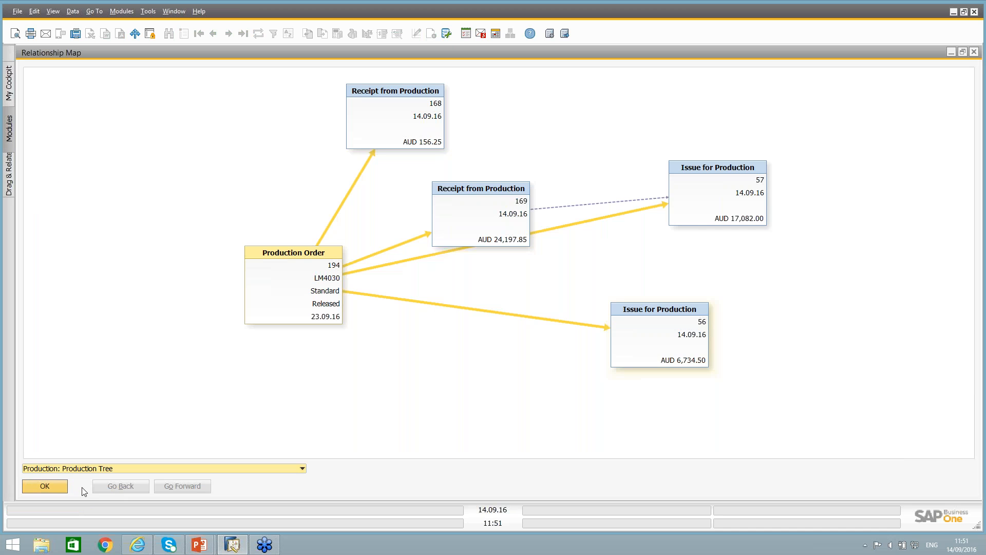
click(41, 488)
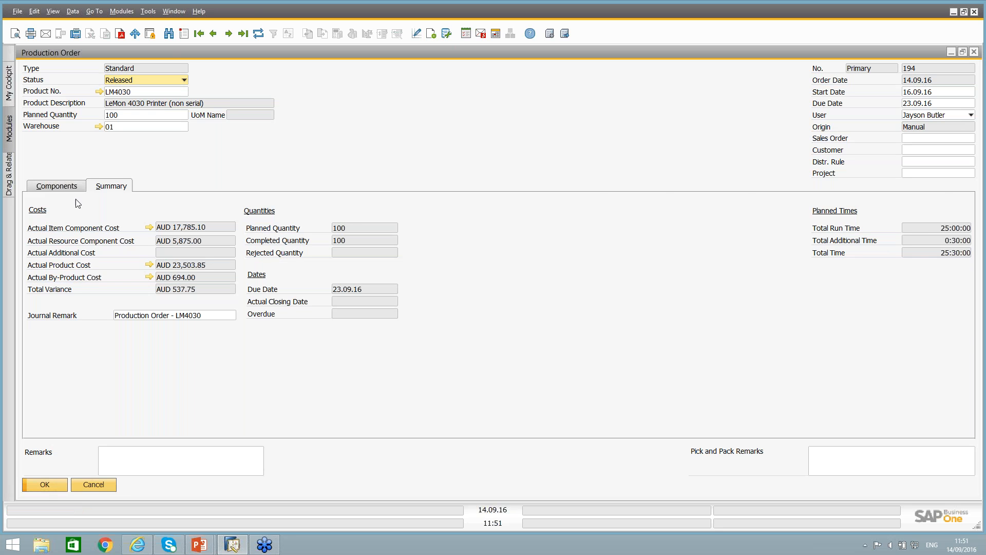
click(74, 190)
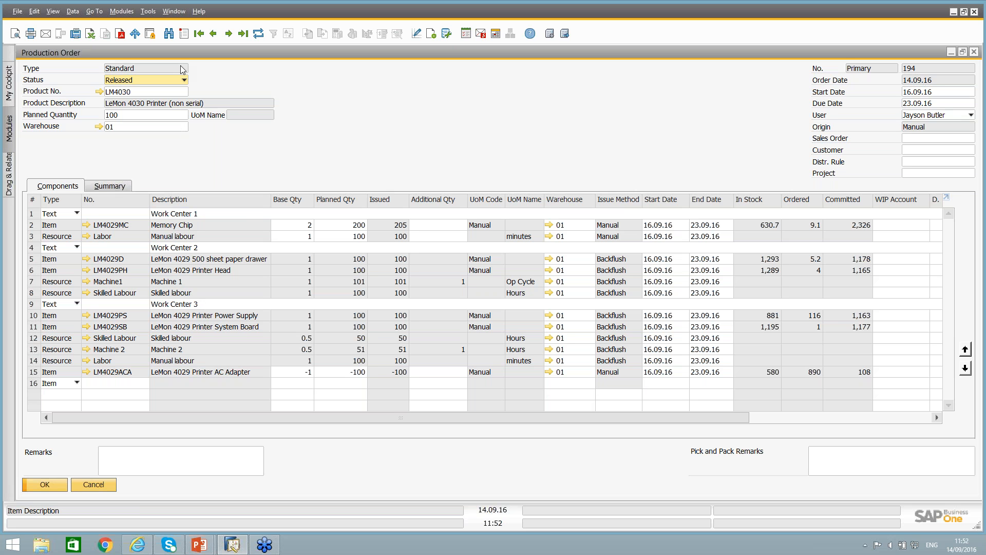
Open the journal entries and browse back to the entry posted for issue for production 56.
click(122, 11)
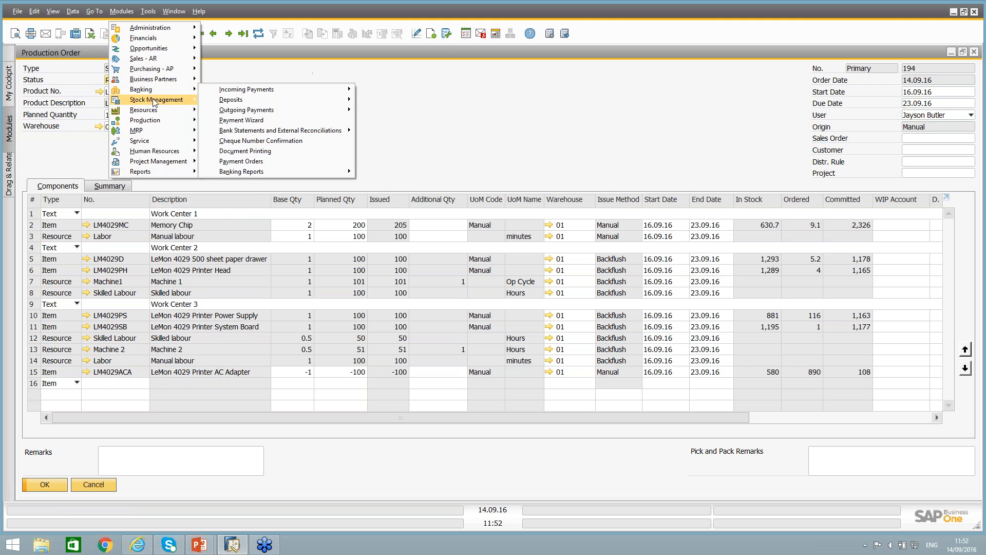
click(233, 59)
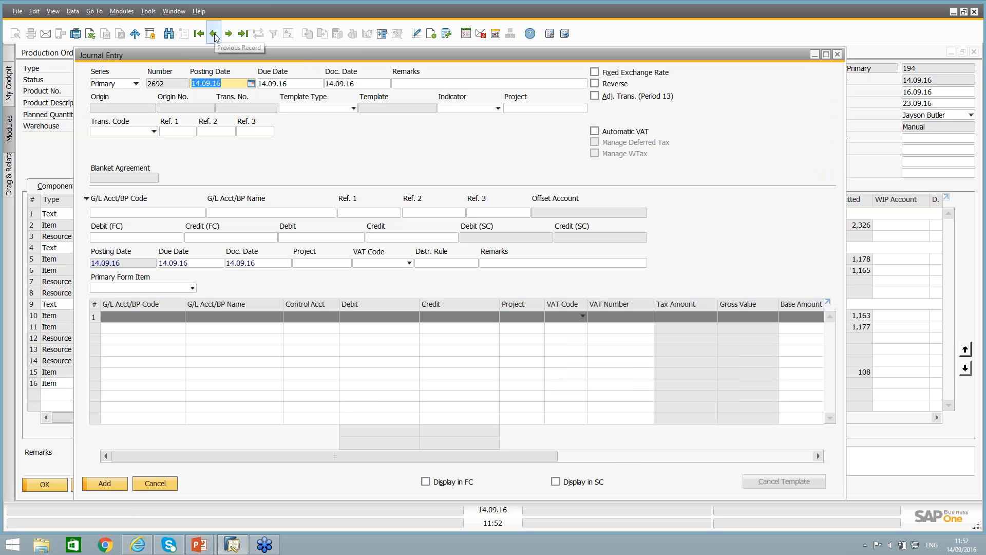
click(213, 34)
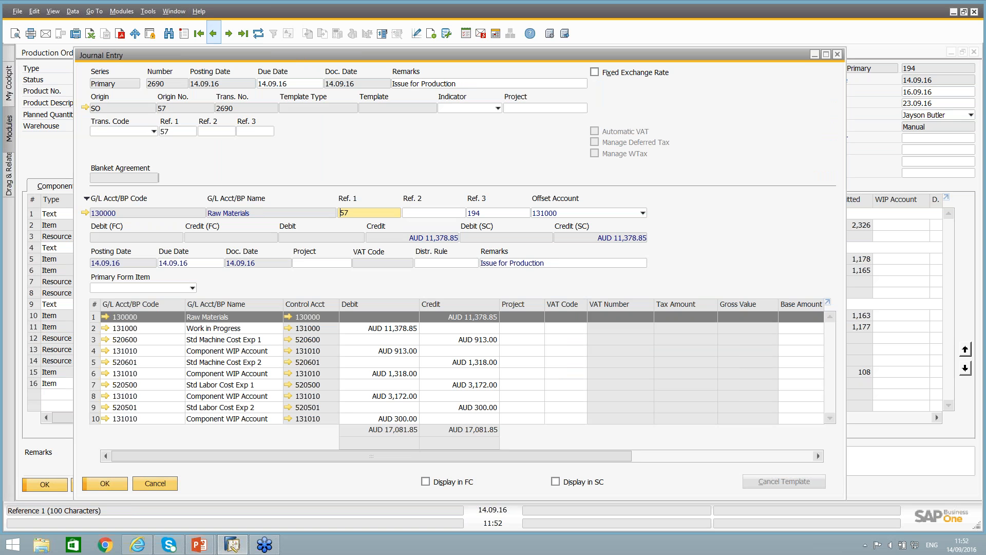
click(213, 34)
click(214, 34)
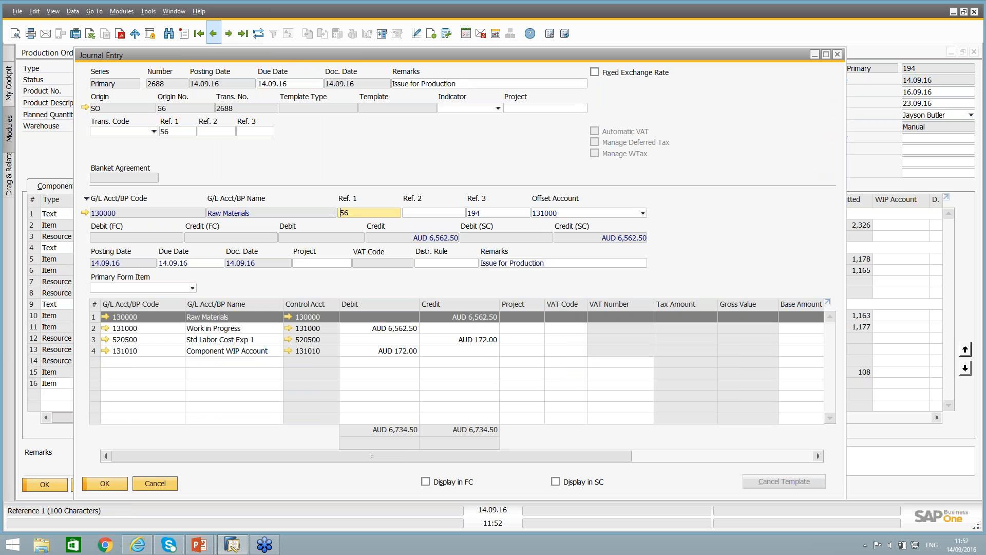
click(213, 34)
click(229, 34)
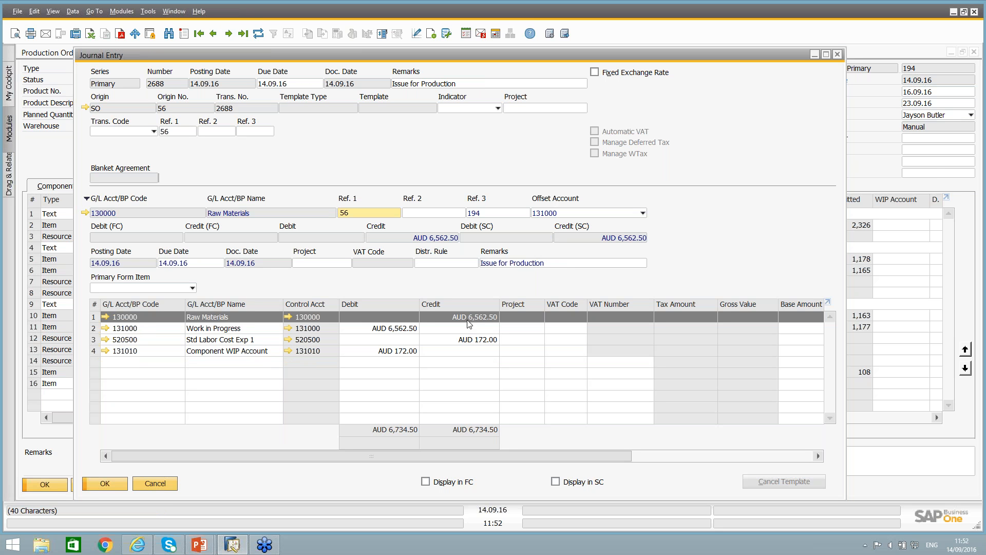
Check the debit and credit lines of this journal entry, open its source issue for production, and return to the entry.
click(393, 330)
click(481, 339)
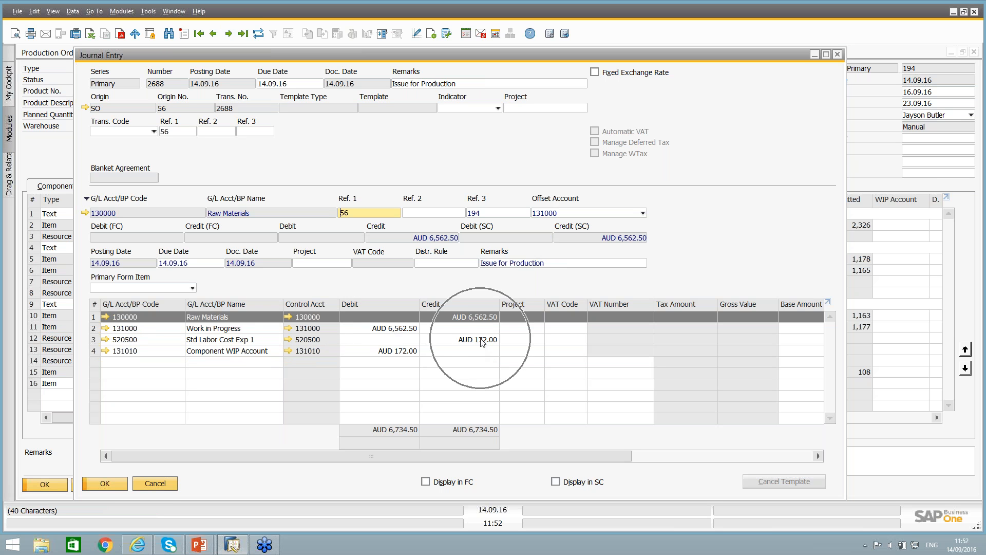
click(393, 355)
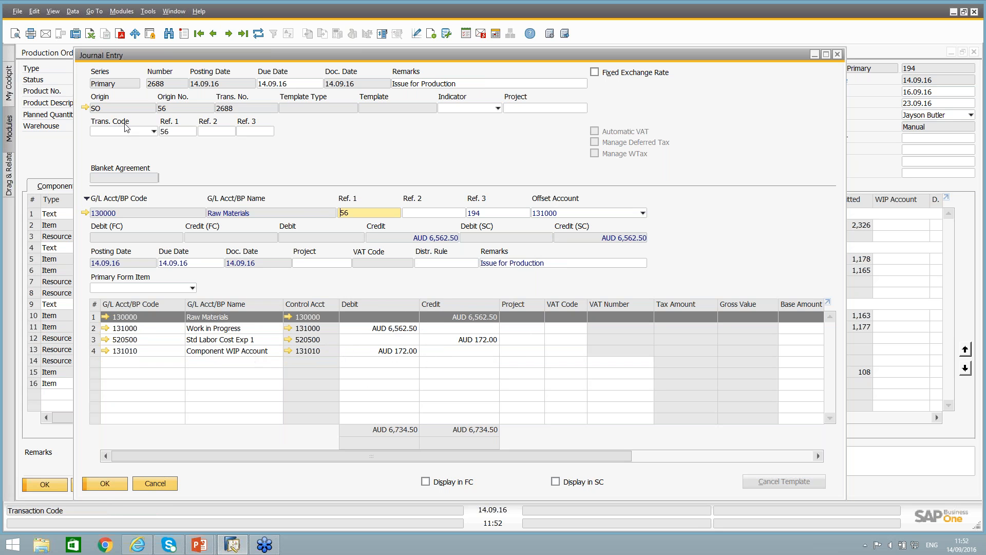
click(85, 108)
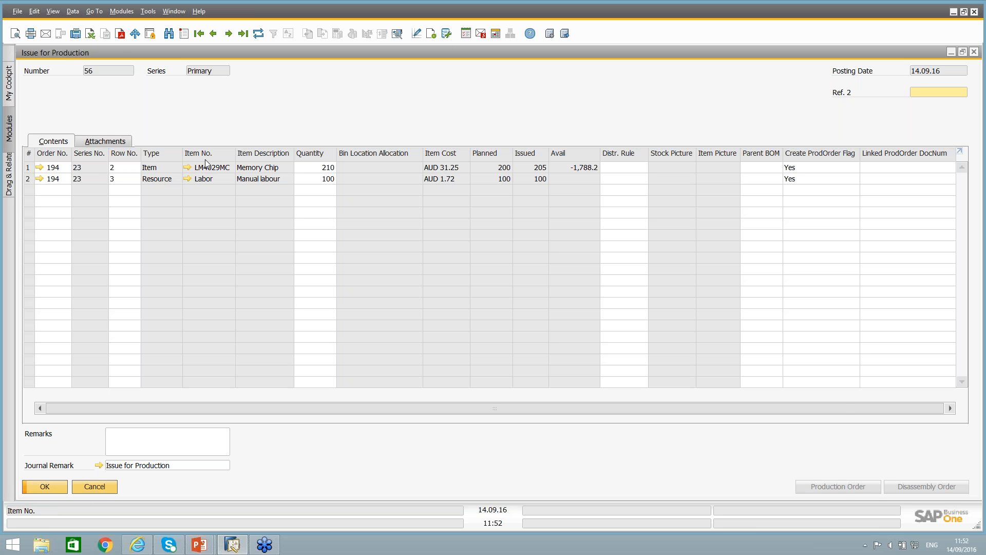
key(Escape)
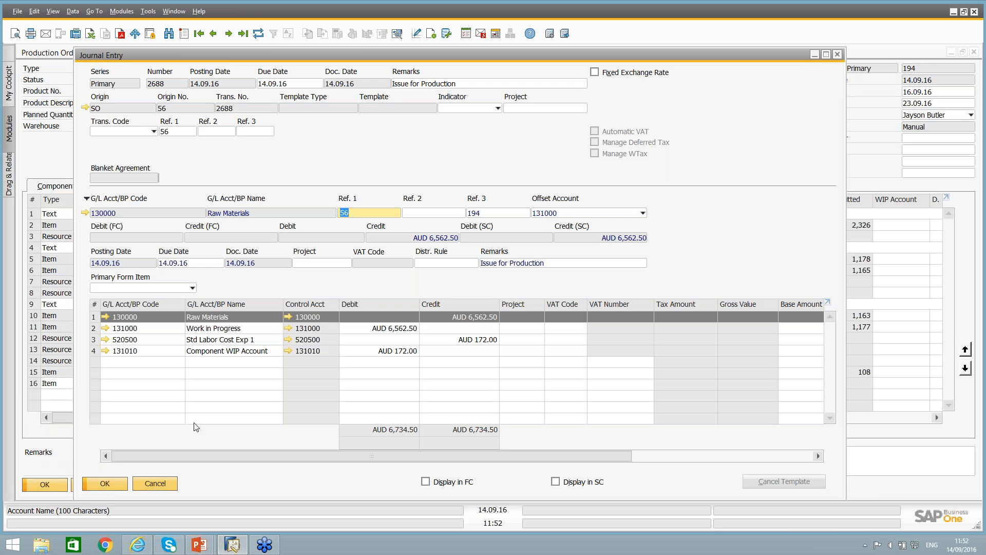
Check the journal entry for receipt from production 168, open its source receipt to examine the returned memory chips, and close the receipt.
click(228, 34)
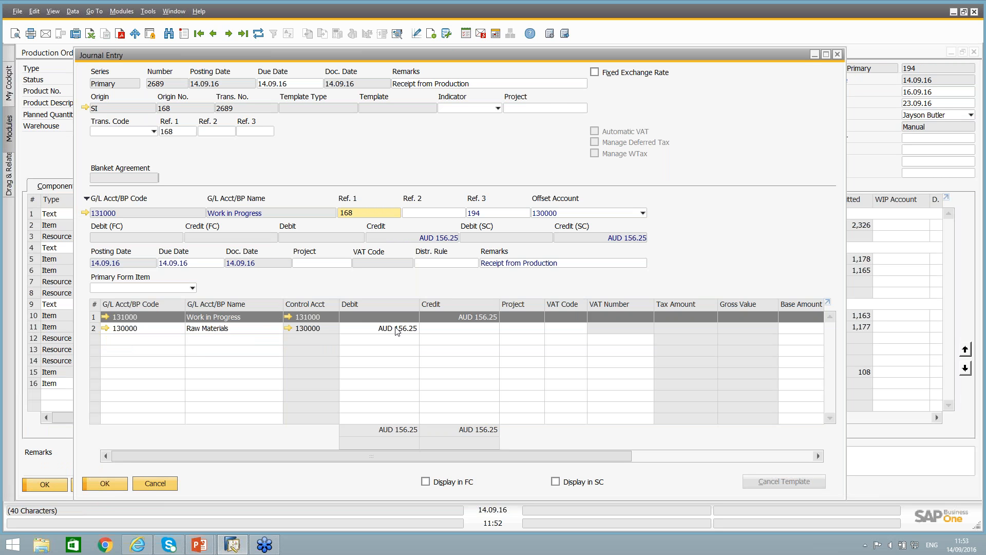
click(465, 323)
click(85, 108)
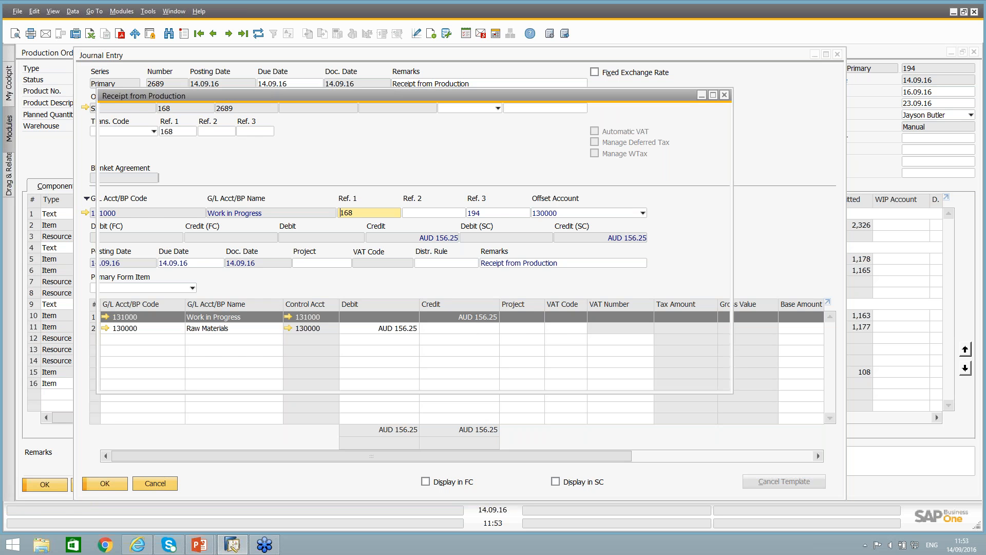
key(Escape)
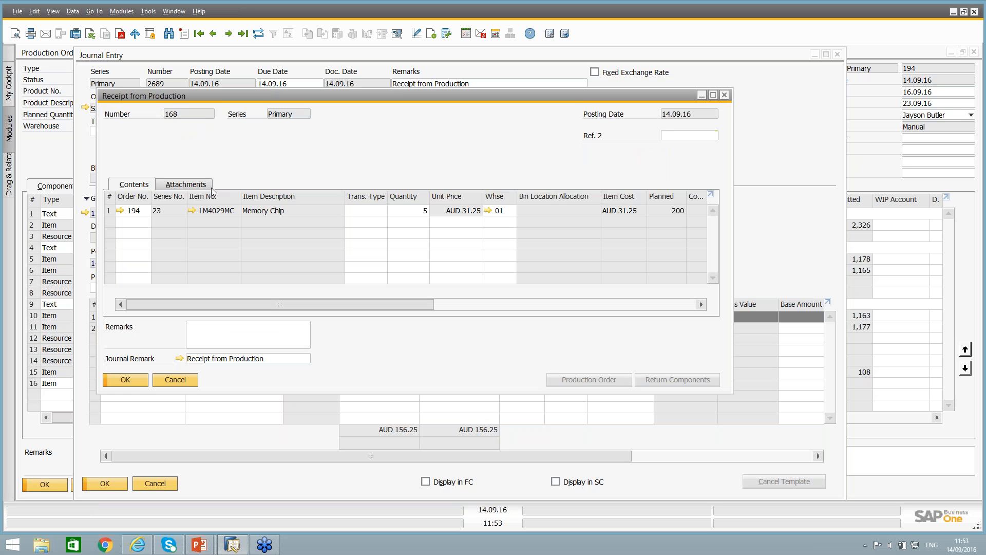
Review the journal entries for issue for production 57 and receipt from production 169, and close the journal entry window.
click(228, 34)
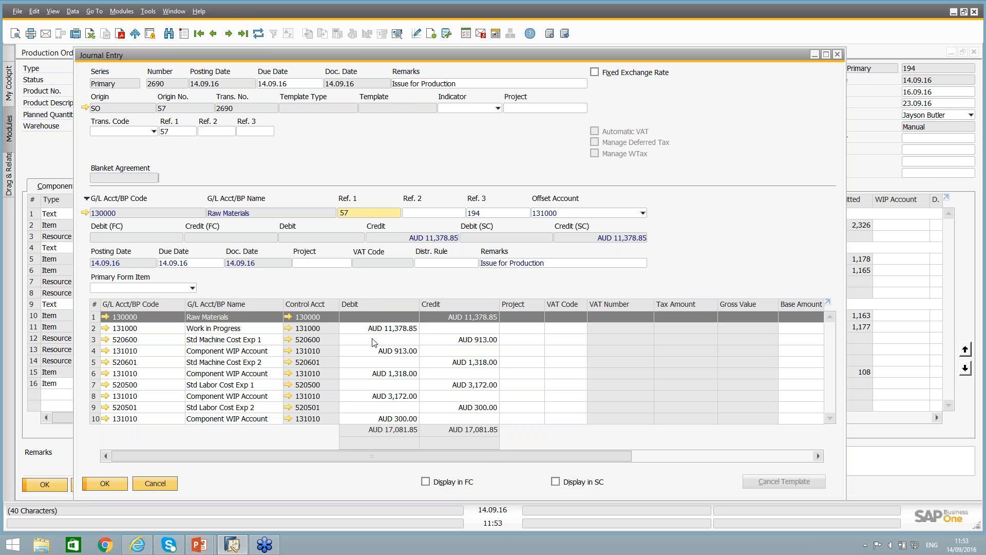
click(228, 33)
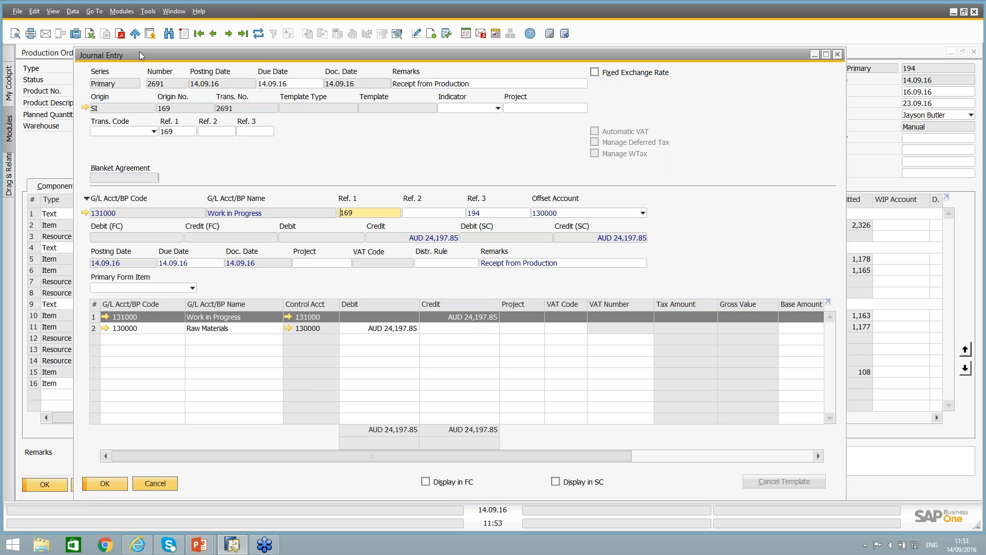
click(229, 34)
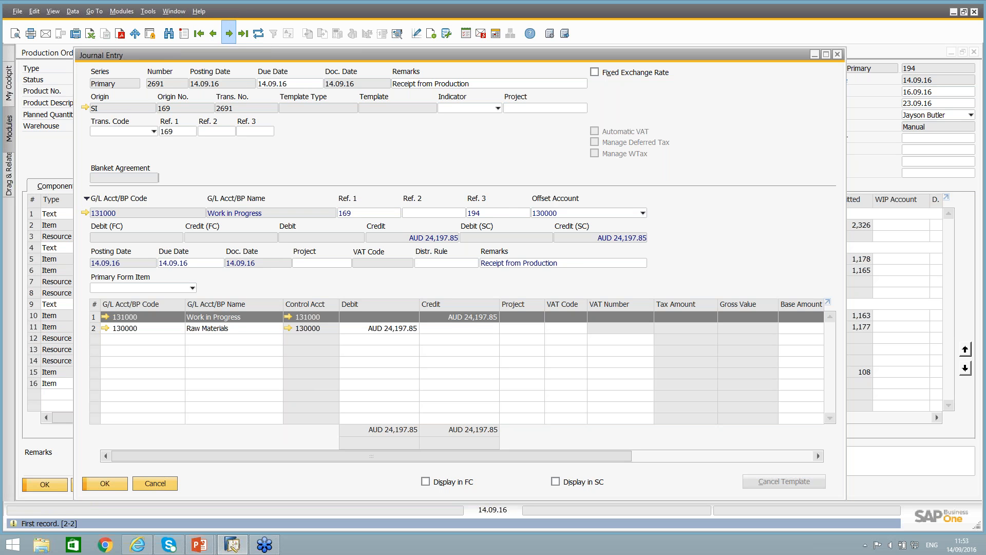
click(213, 34)
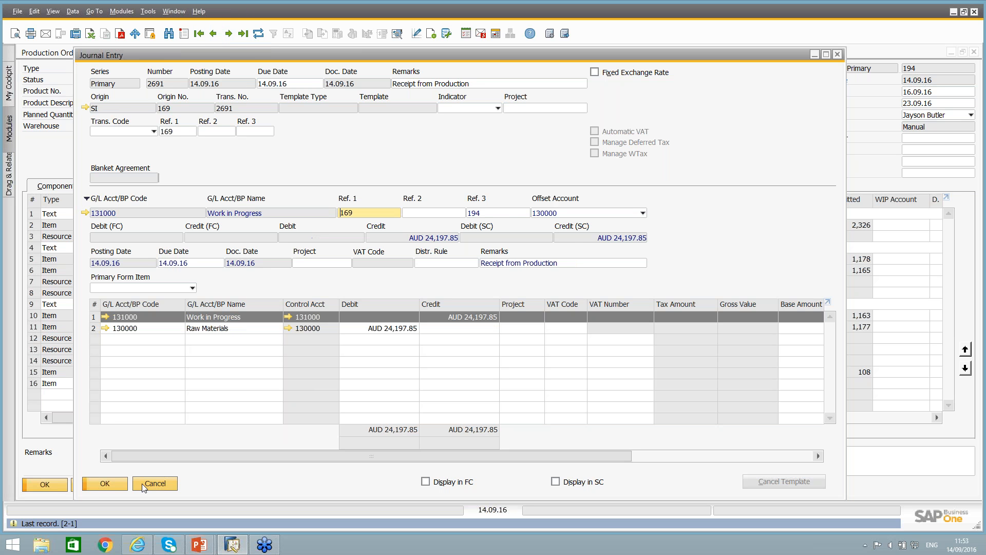
click(156, 484)
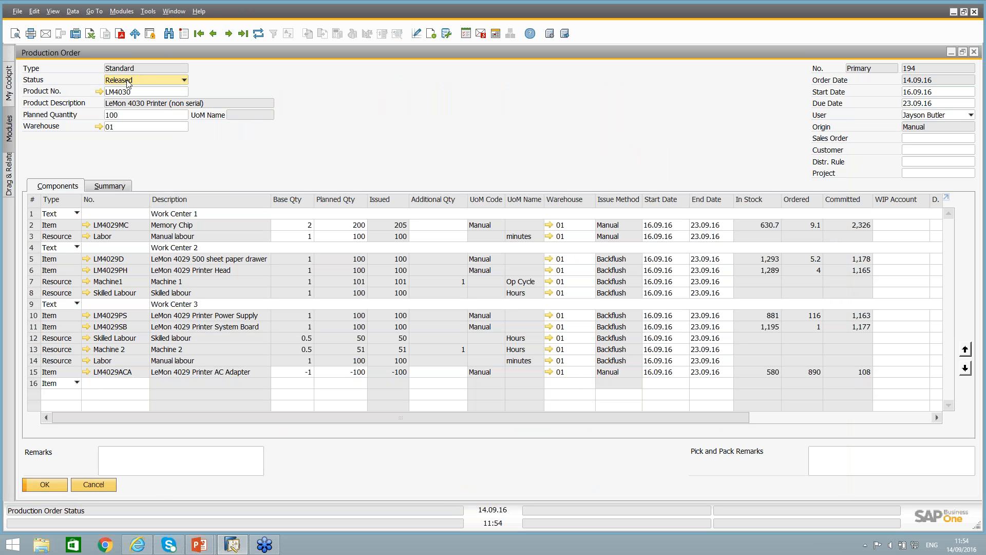
Set the LM4030 production order's status to Closed and update the order.
click(127, 82)
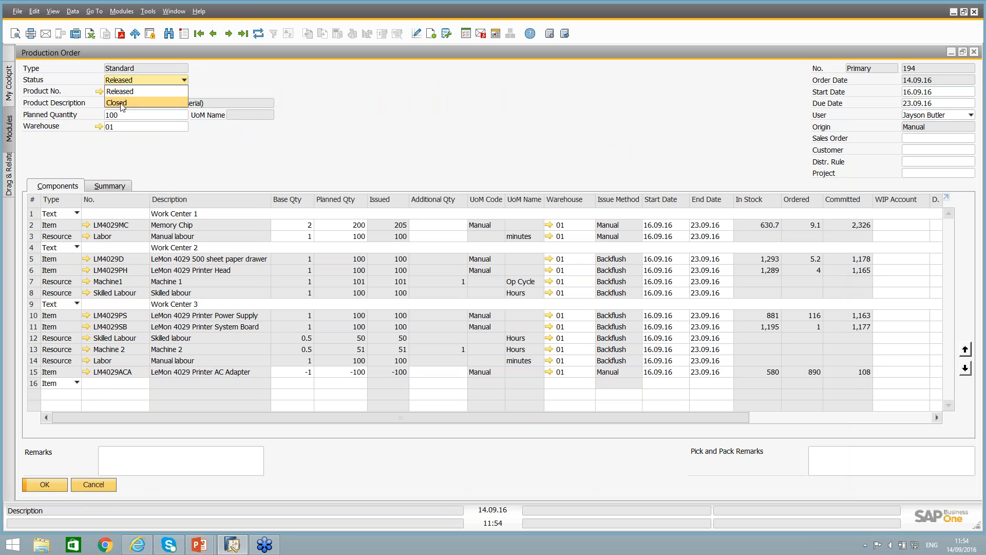
click(122, 104)
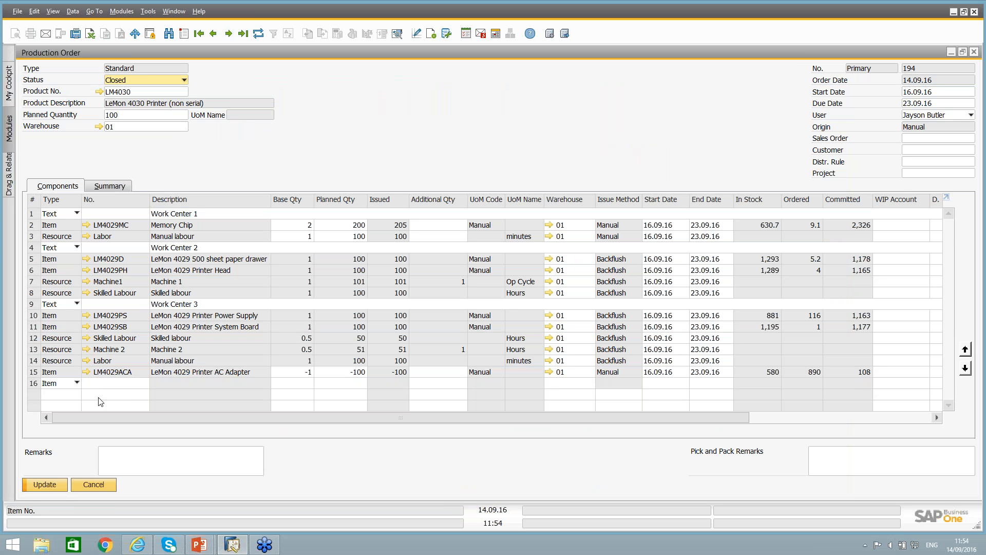
click(51, 483)
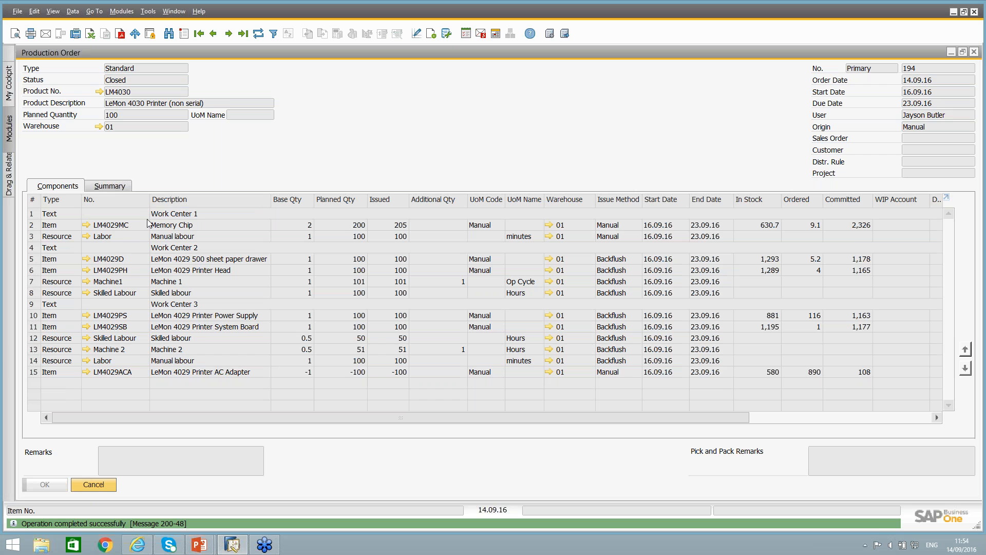
Review the closed order's summary of costs and variance, and open its closing journal entry to check the postings before returning.
click(111, 186)
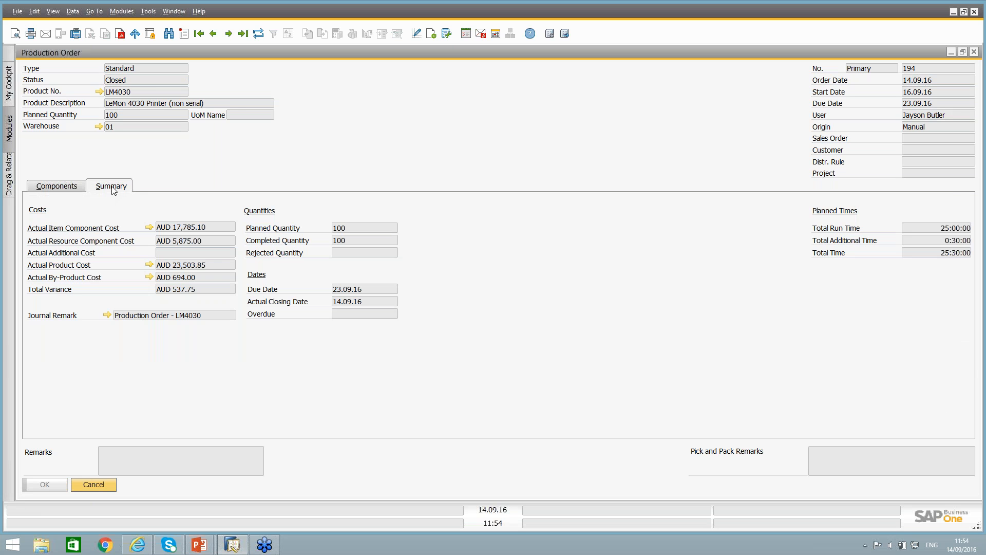
click(108, 316)
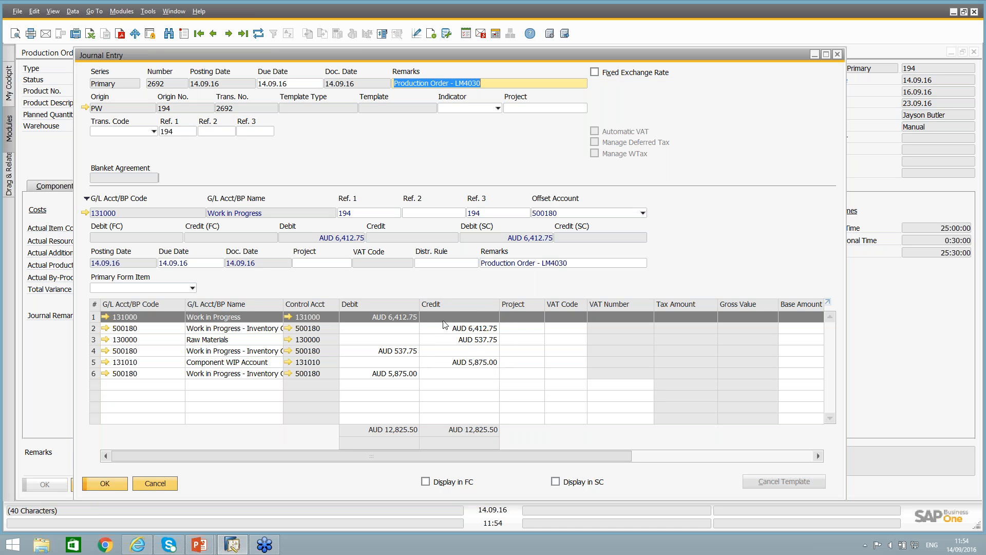
click(160, 484)
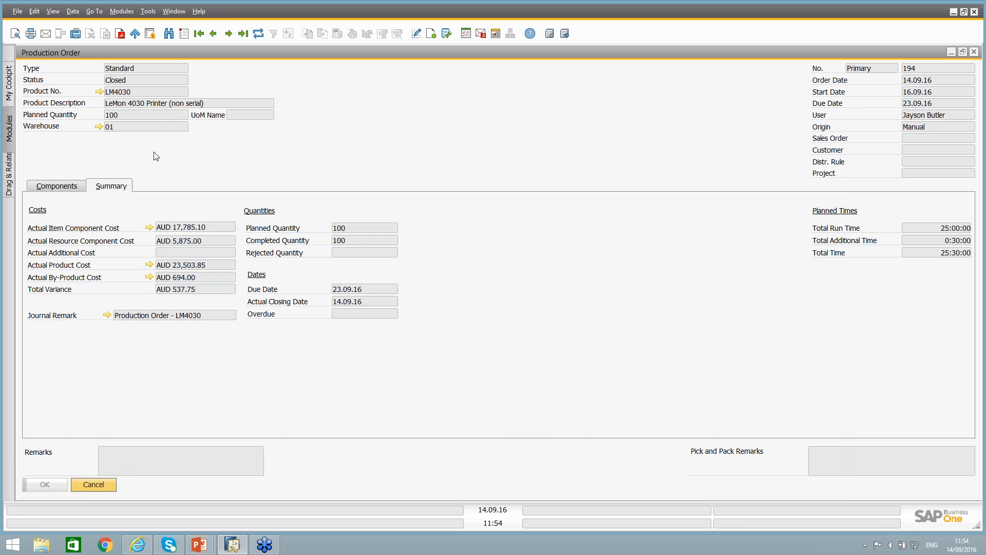
Start a new production order of type Disassembly for product LM4030 and display its components.
click(186, 33)
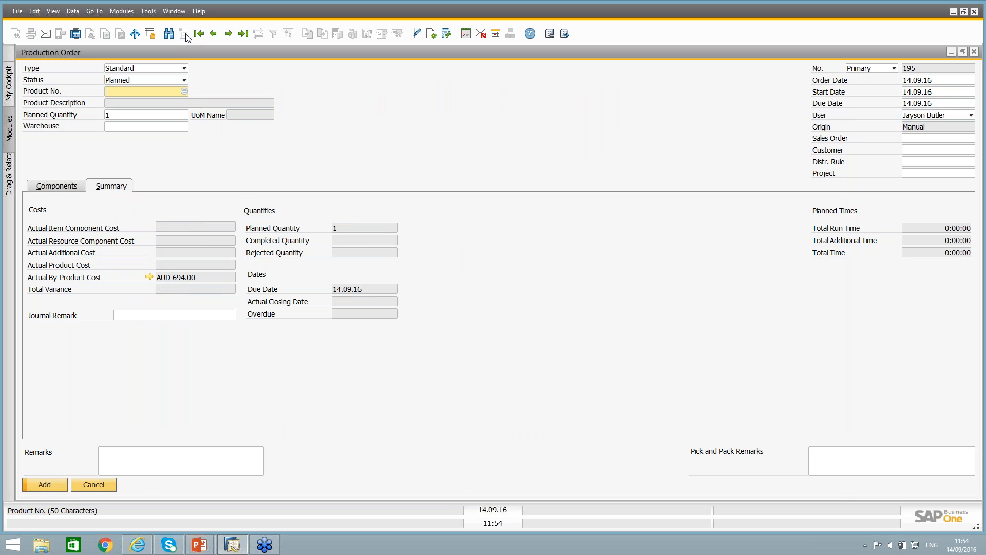
click(125, 69)
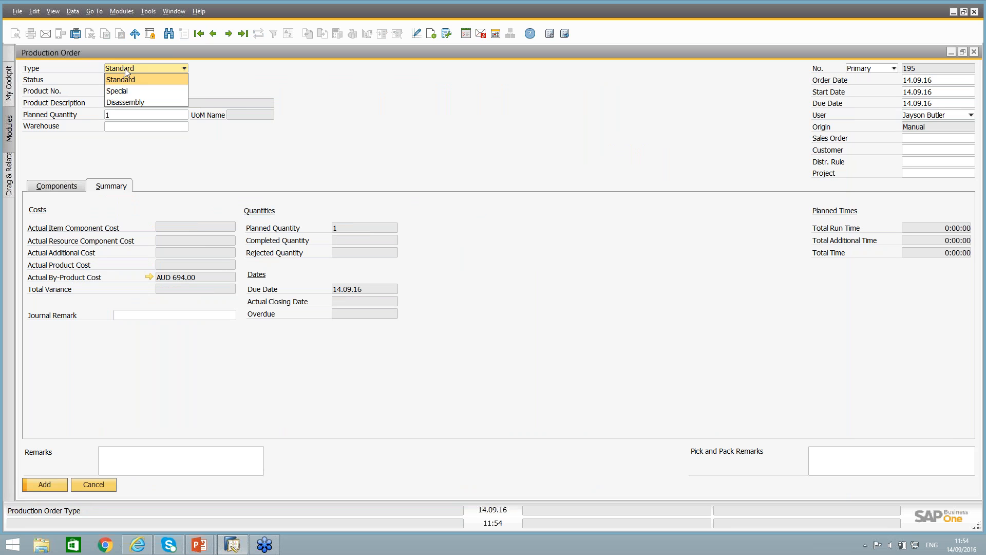
click(126, 102)
click(117, 92)
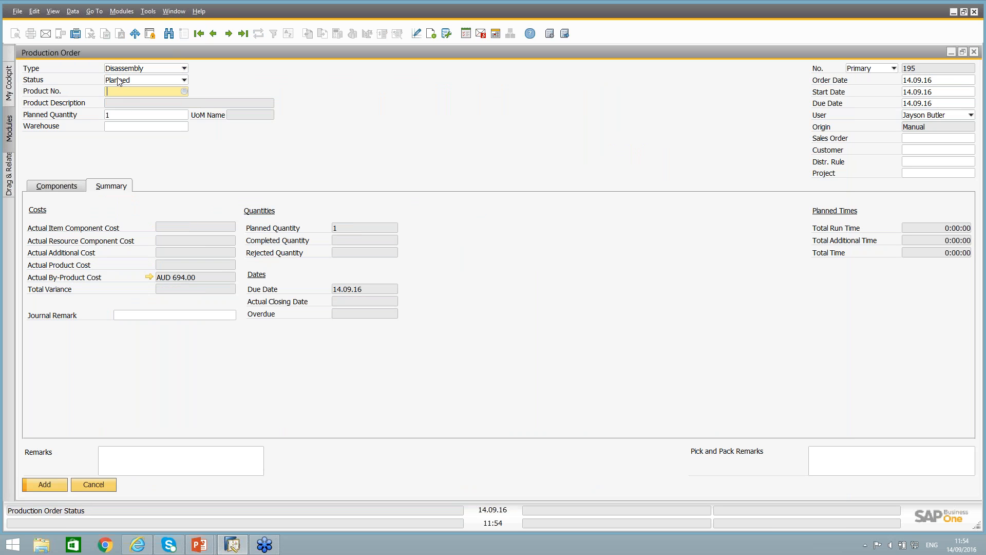
click(118, 79)
click(112, 91)
click(115, 93)
text(lm`)
key(Tab)
double_click(116, 183)
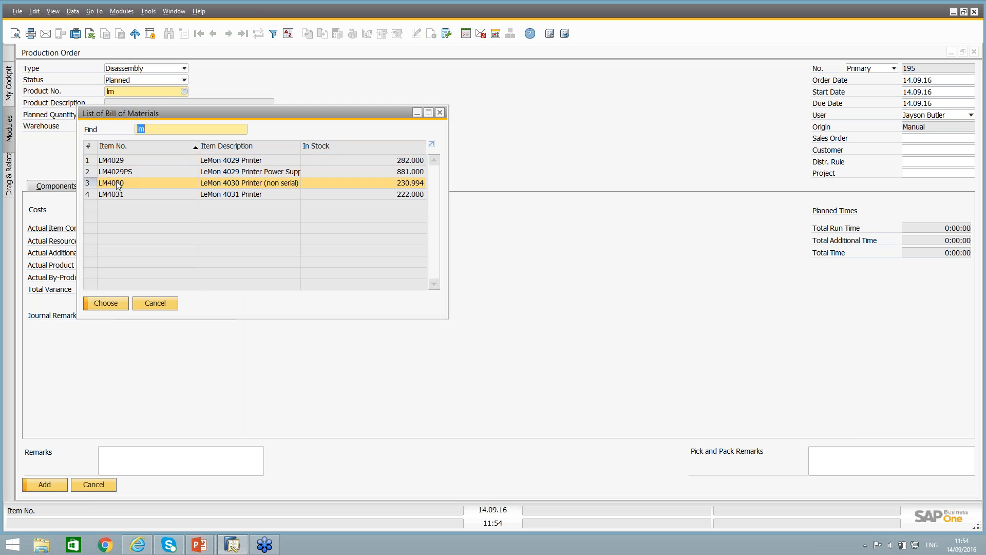
click(60, 186)
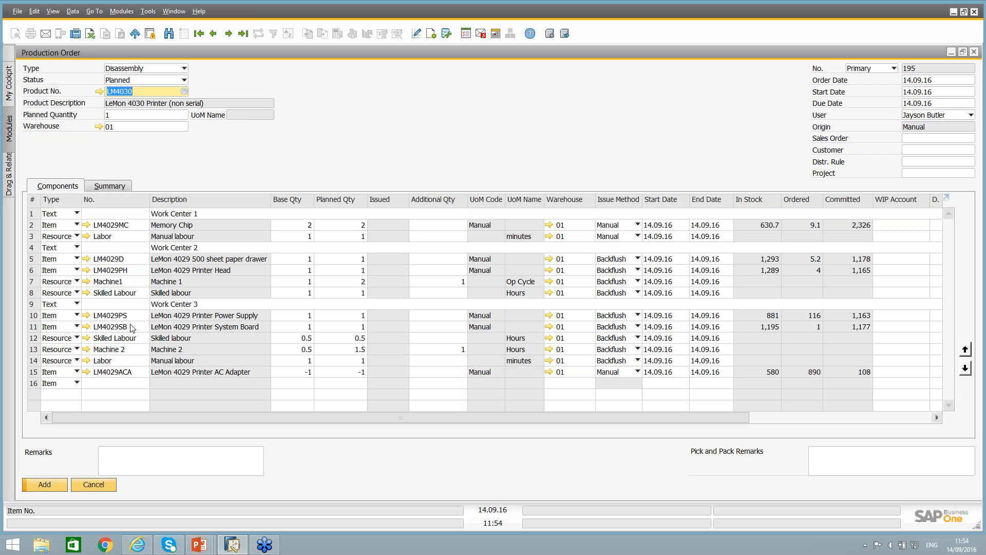
Check the base quantities of the AC adapter and Machine 1 rows, and try to add the disassembly order.
click(280, 373)
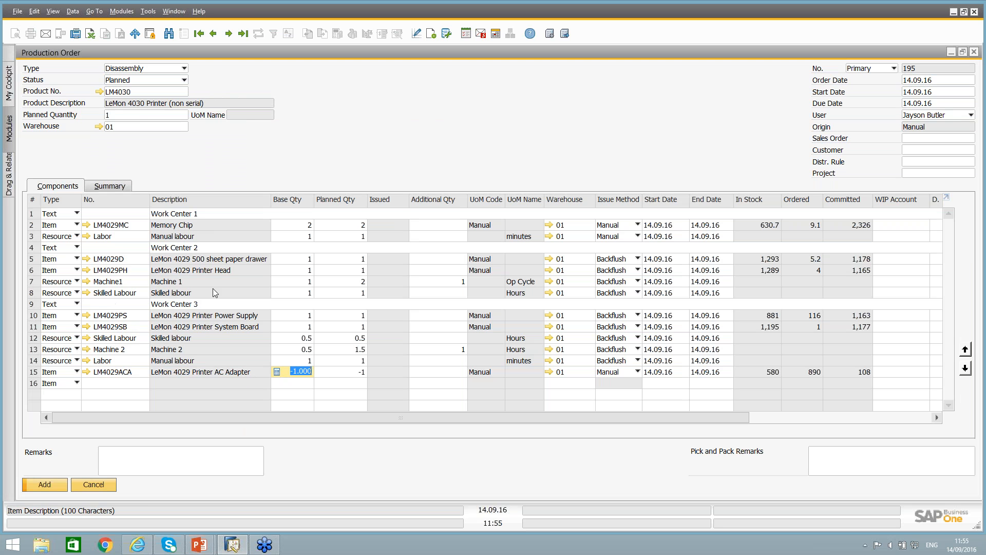
click(309, 283)
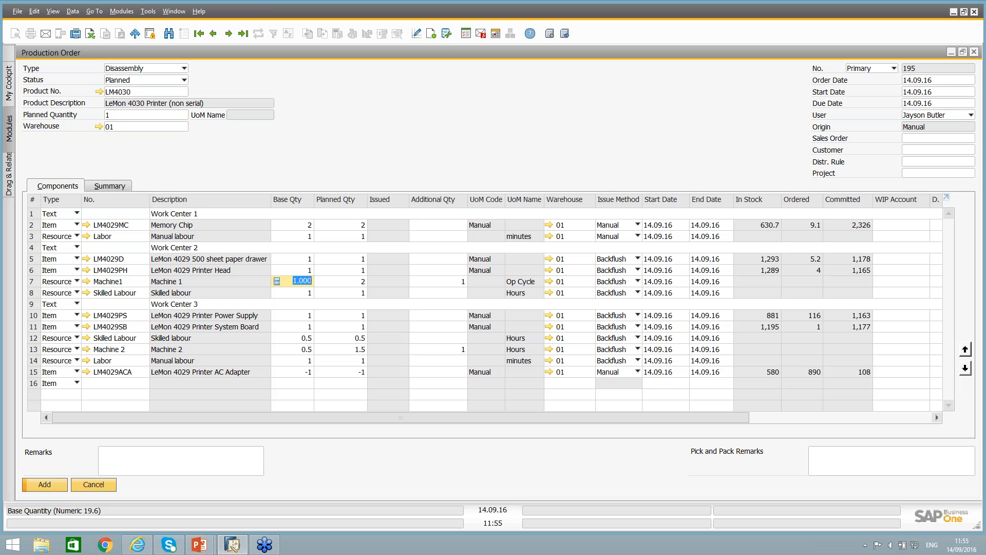
click(44, 484)
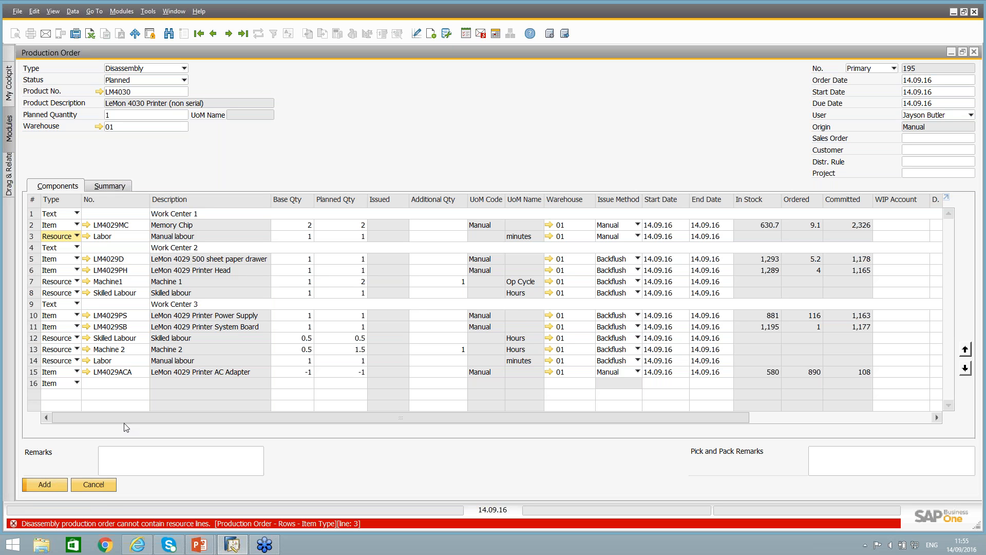
Delete the Labor, Machine 1 and Skilled Labour resource rows under Work Centers 1 and 2 from the disassembly order.
right_click(119, 241)
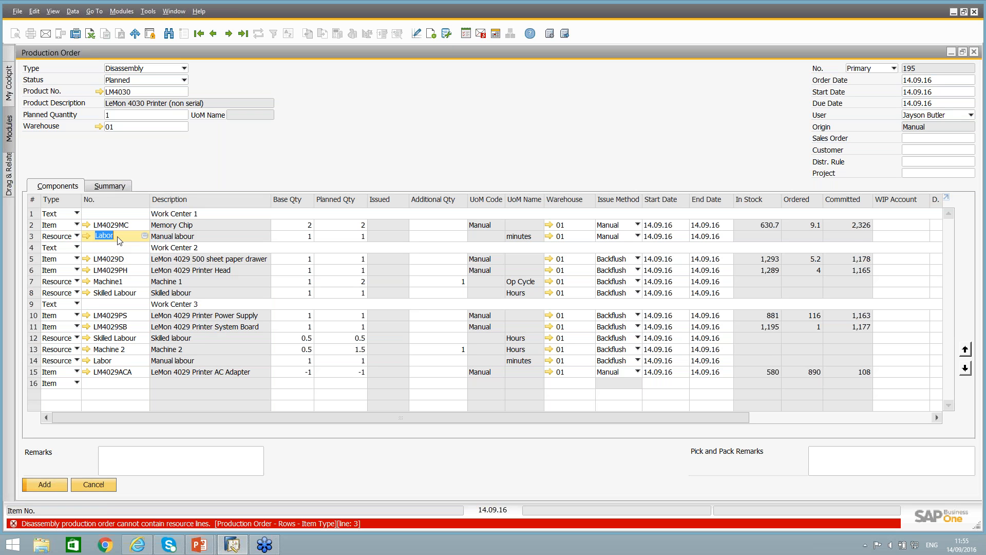
click(154, 312)
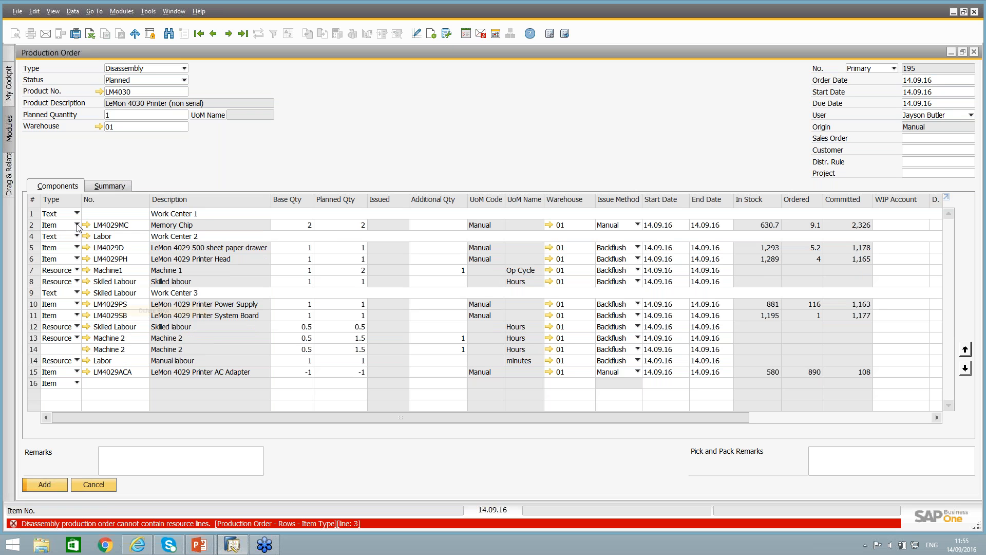
right_click(113, 275)
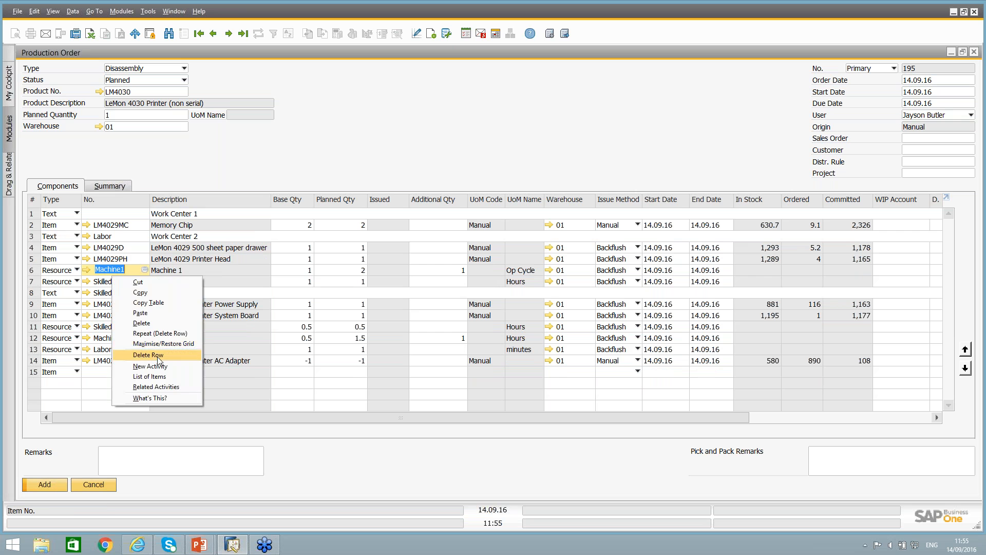
click(148, 355)
right_click(111, 276)
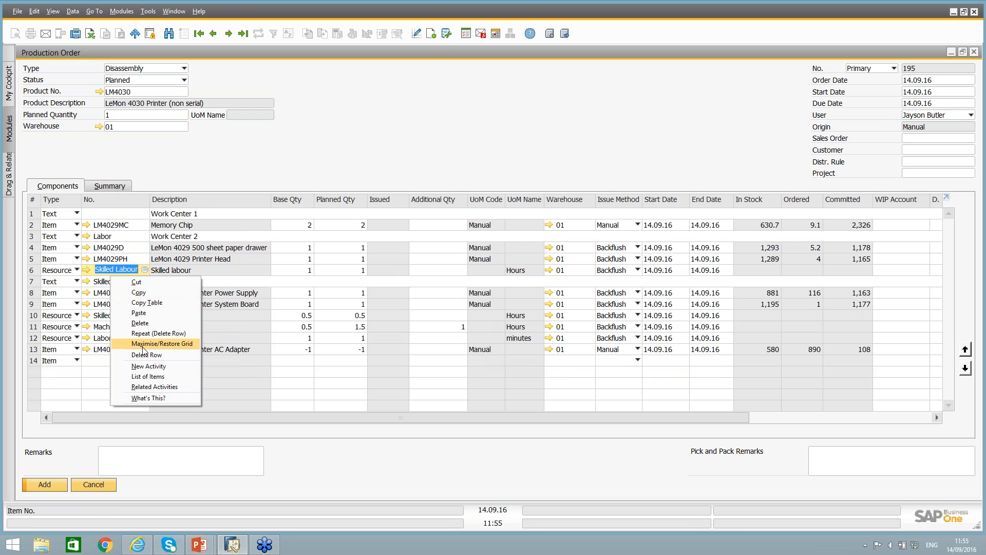
click(143, 354)
Delete the Skilled Labour, Machine 2 and Labor resource rows under Work Center 3.
right_click(106, 307)
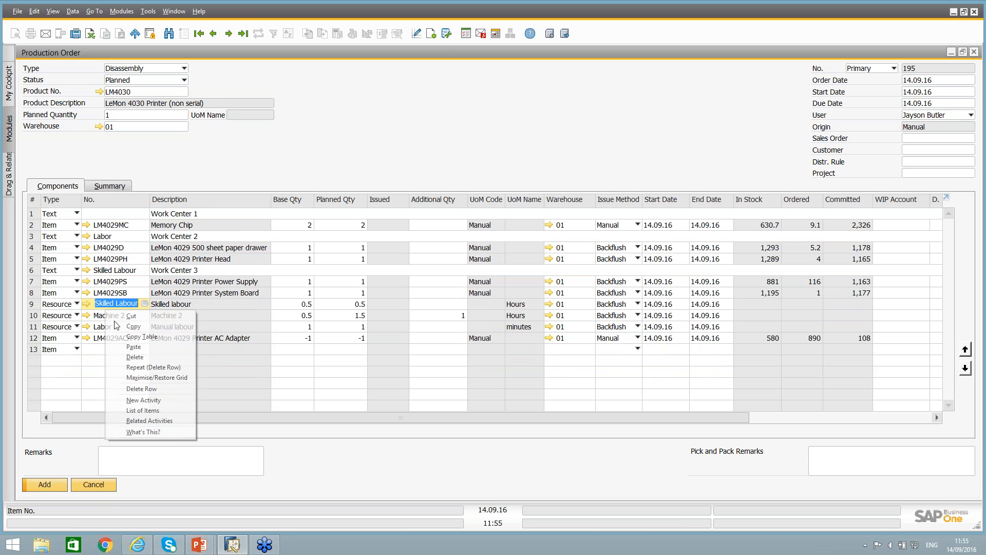
click(132, 389)
right_click(123, 307)
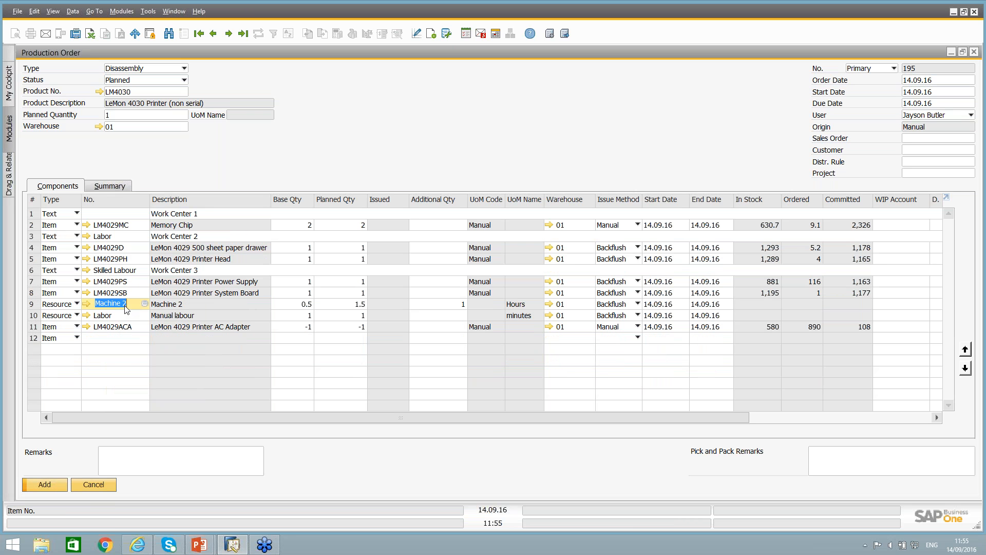
click(159, 391)
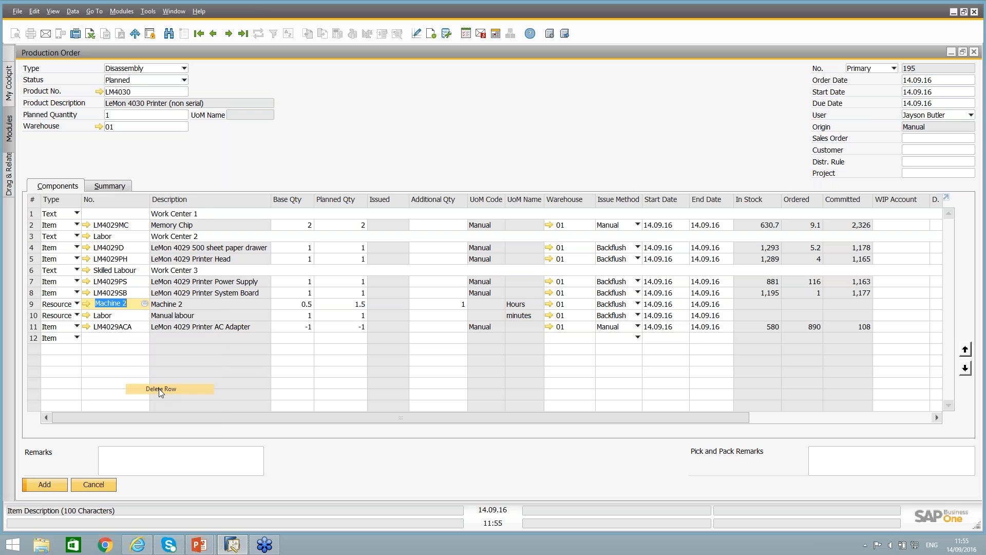
right_click(118, 307)
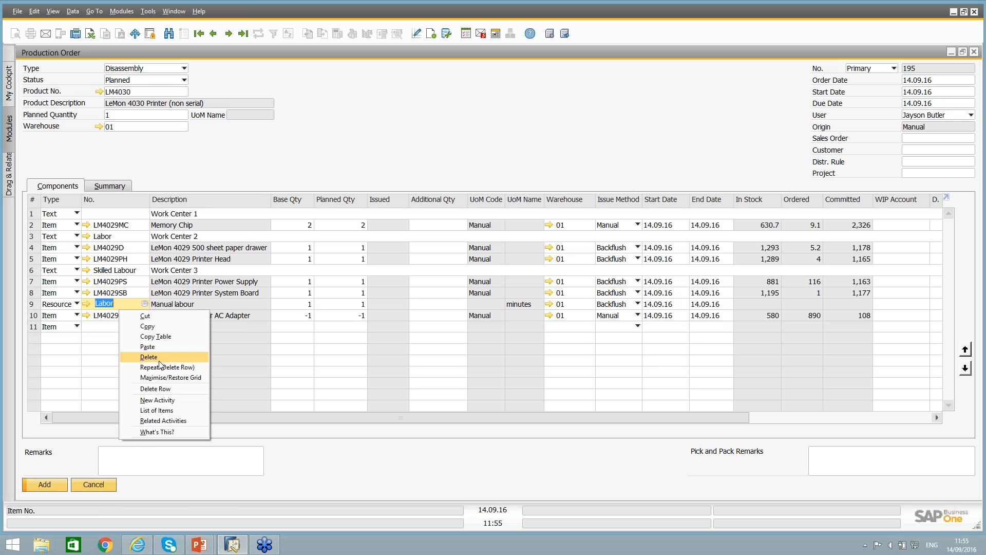
click(157, 389)
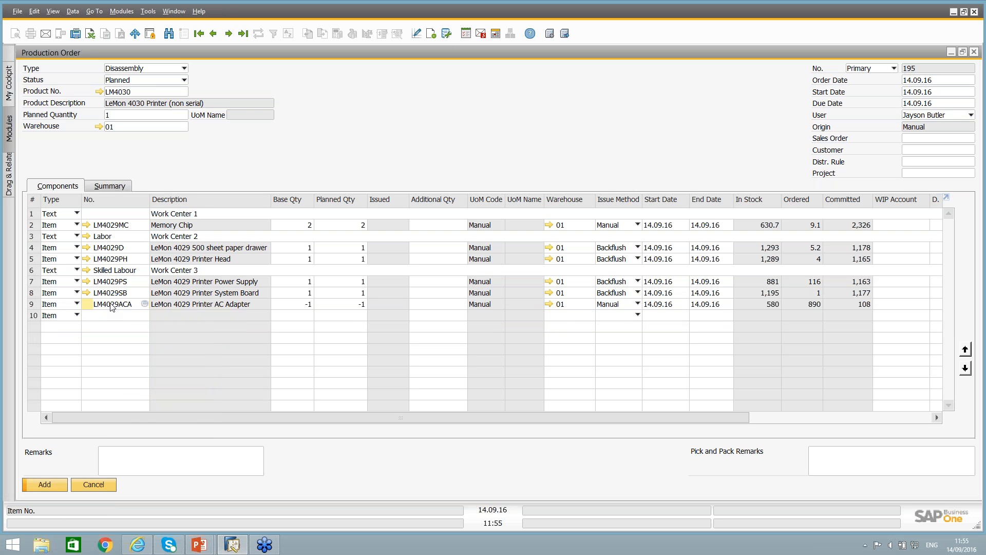
Delete the LM4029ACA AC adapter row and add the disassembly order.
right_click(111, 307)
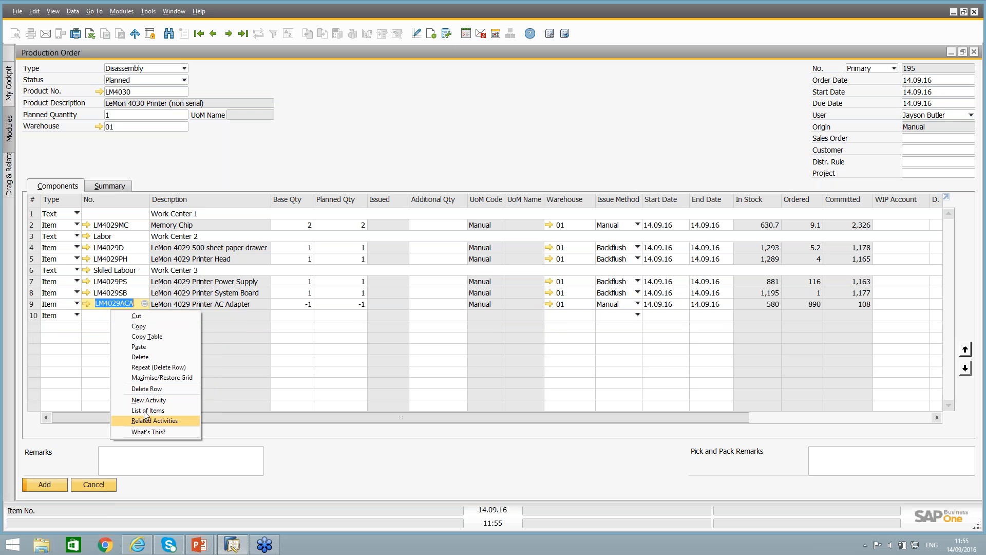
click(148, 388)
click(45, 485)
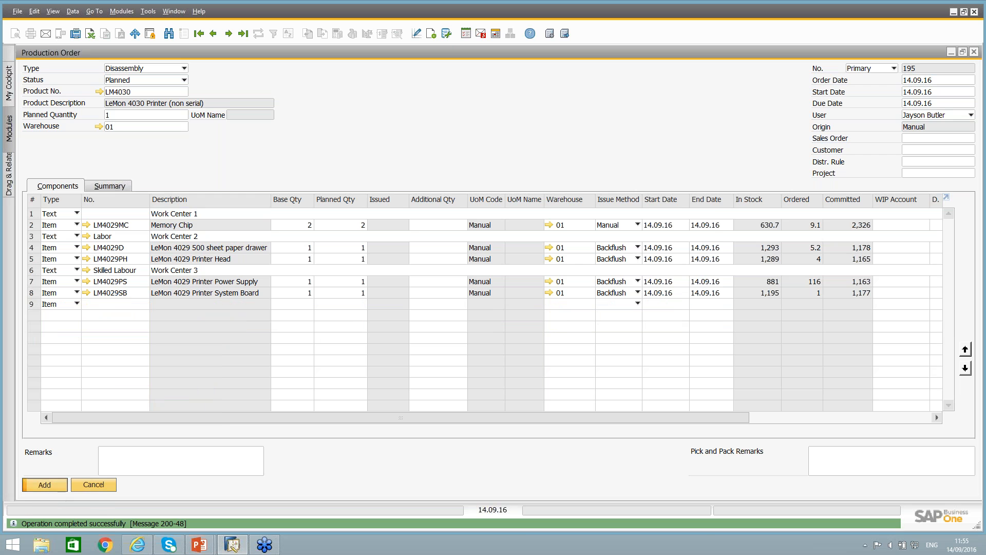
Bring up the newly added disassembly order, set its status to Released and update it.
click(243, 33)
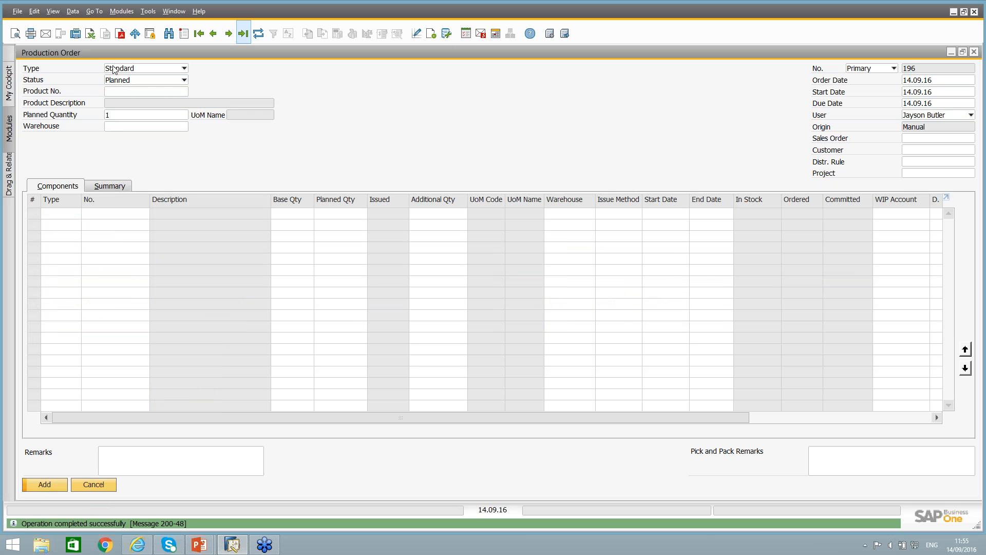
click(124, 81)
click(118, 99)
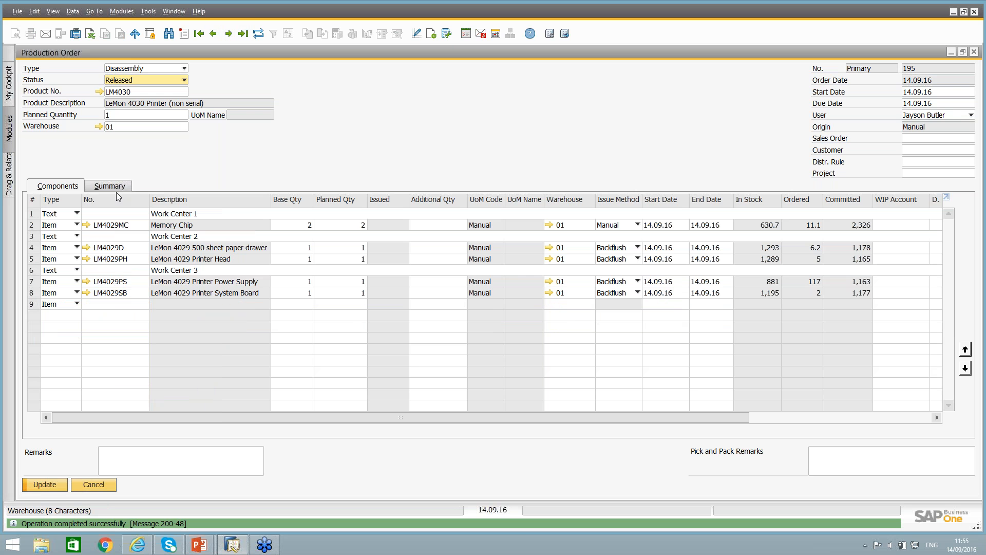
click(45, 484)
Report completion of the disassembly order by adding an issue for production for one LM4030 printer, and close the issue document.
right_click(326, 160)
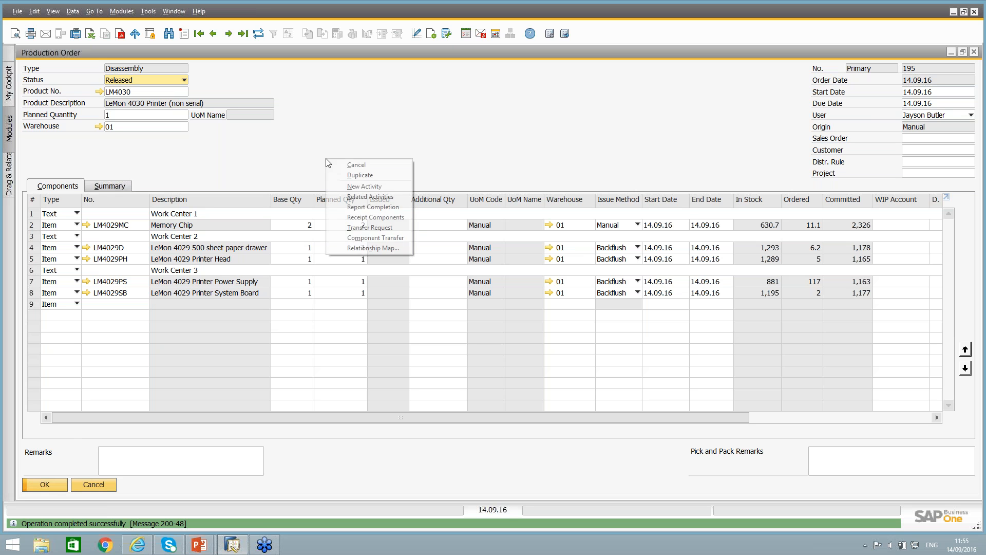
click(373, 206)
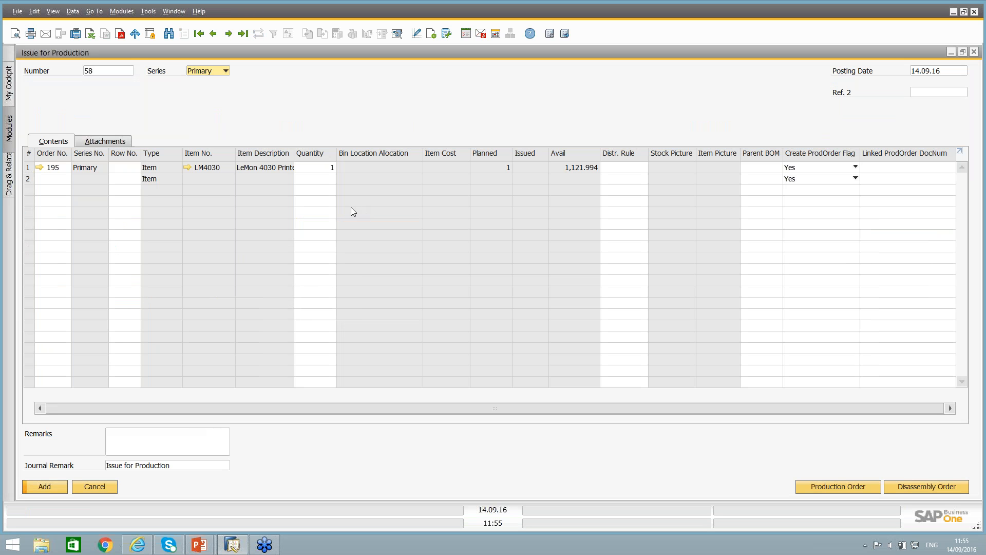
double_click(231, 53)
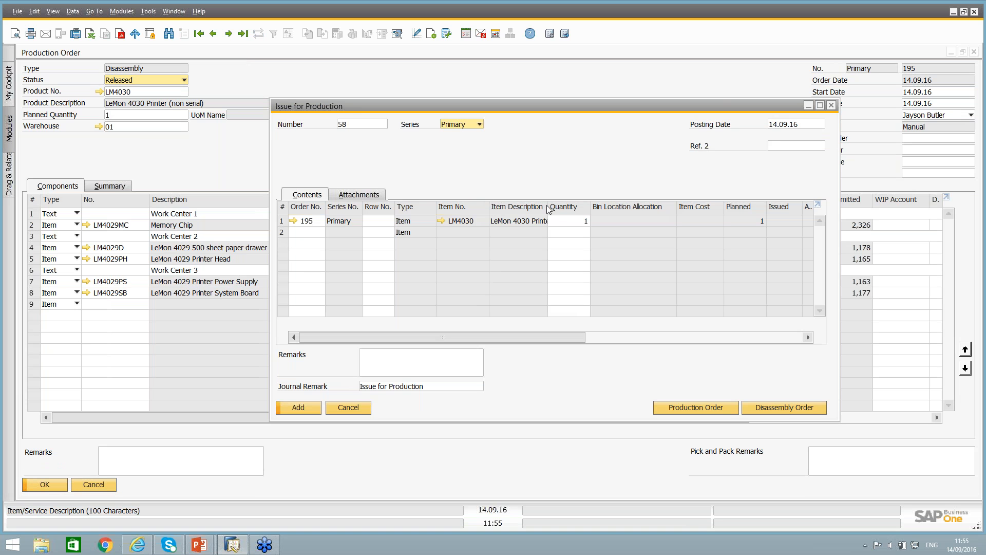
drag(548, 208, 613, 208)
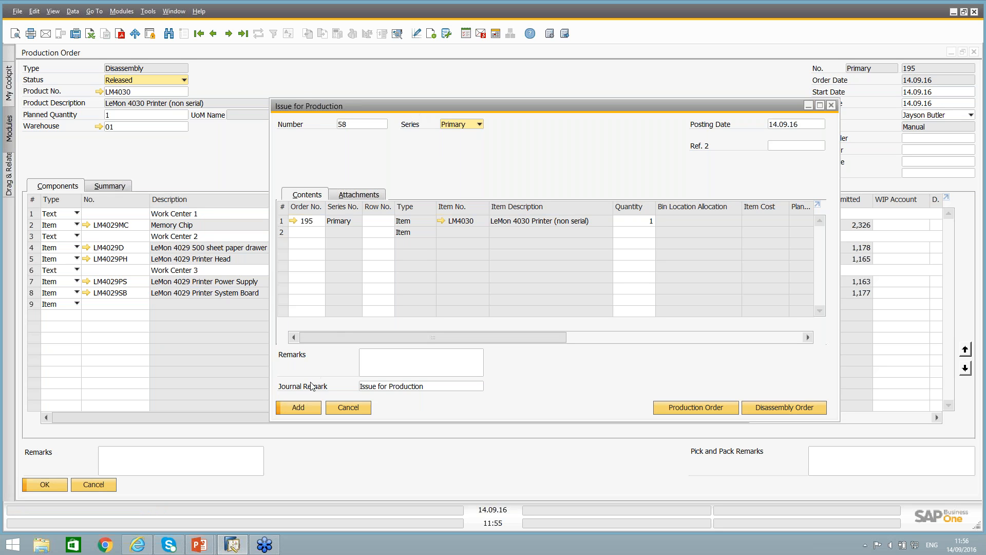
click(296, 408)
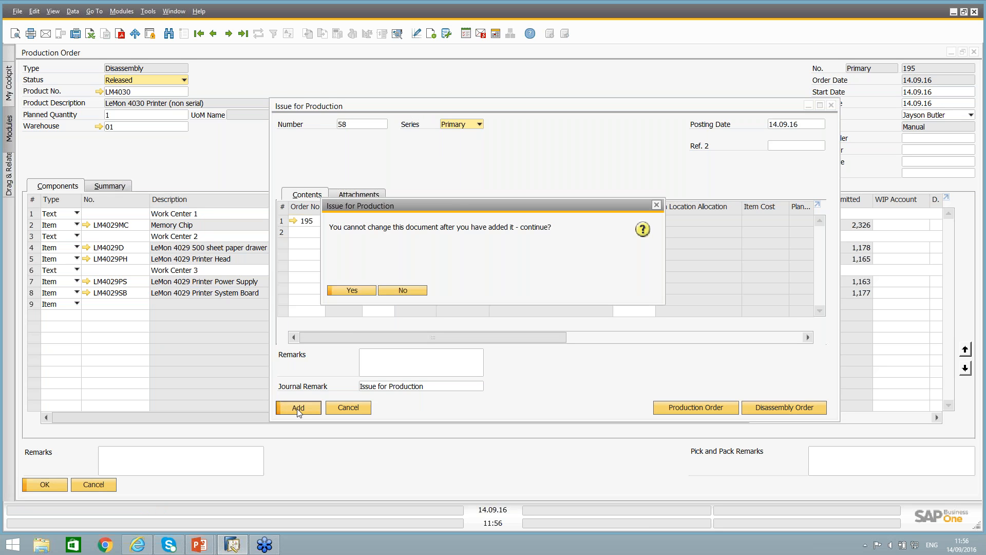
click(358, 294)
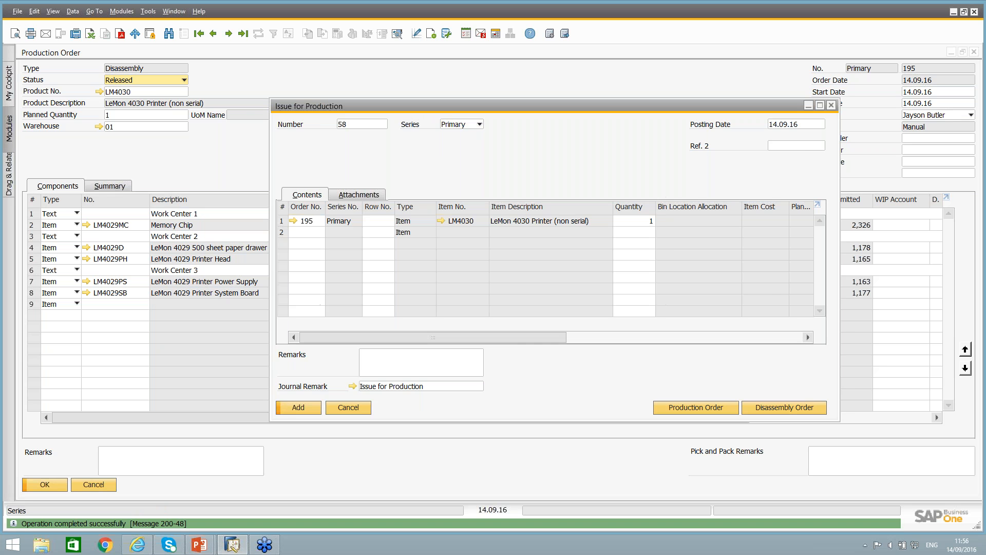
click(355, 408)
Shrink the order window, look for the disassembly order among the production orders offered for a receipt from production, and close the receipt.
right_click(266, 183)
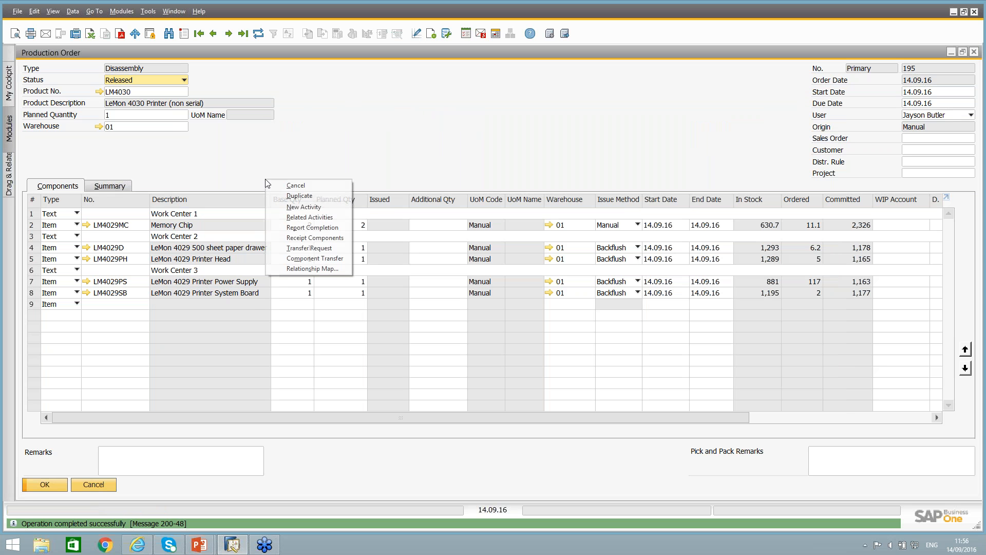
click(315, 248)
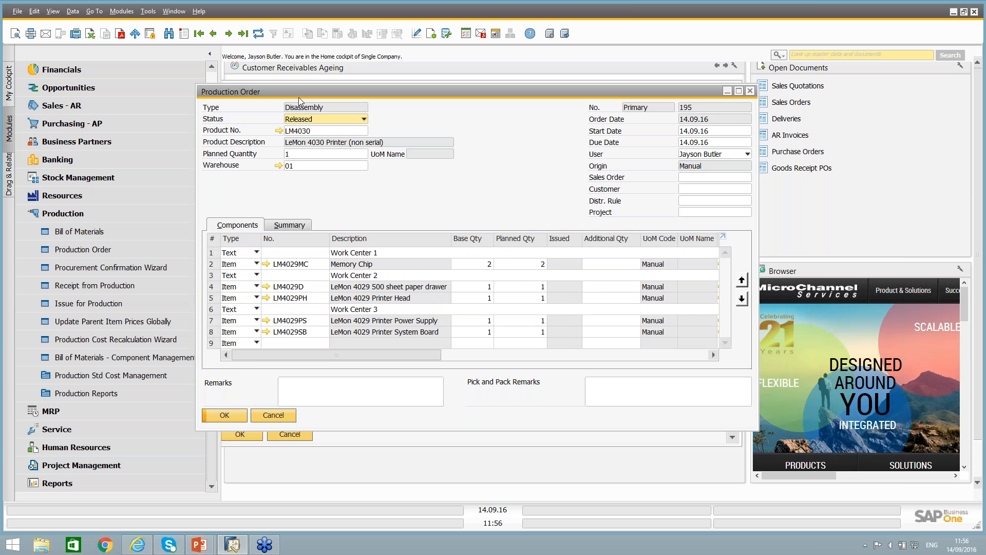
click(82, 288)
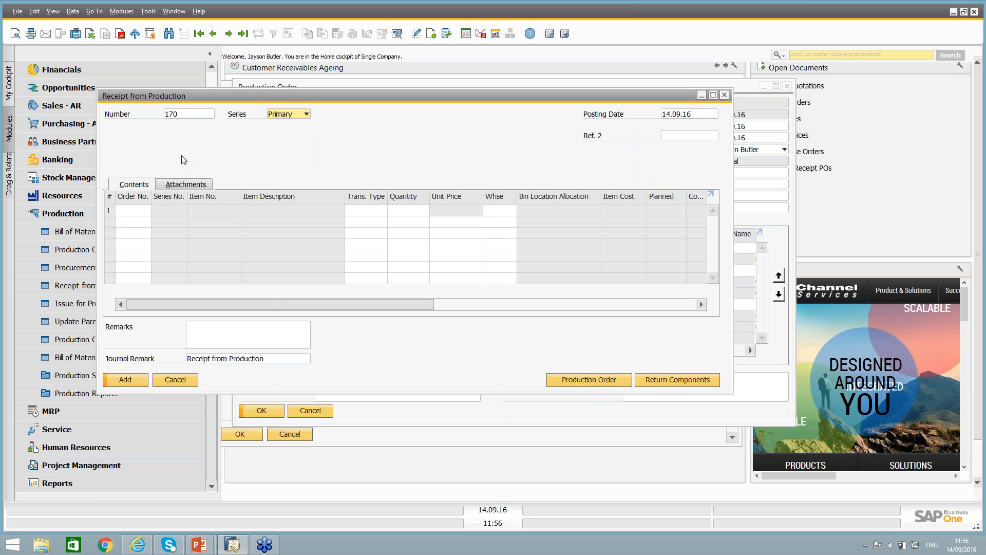
click(606, 385)
drag(629, 232, 629, 258)
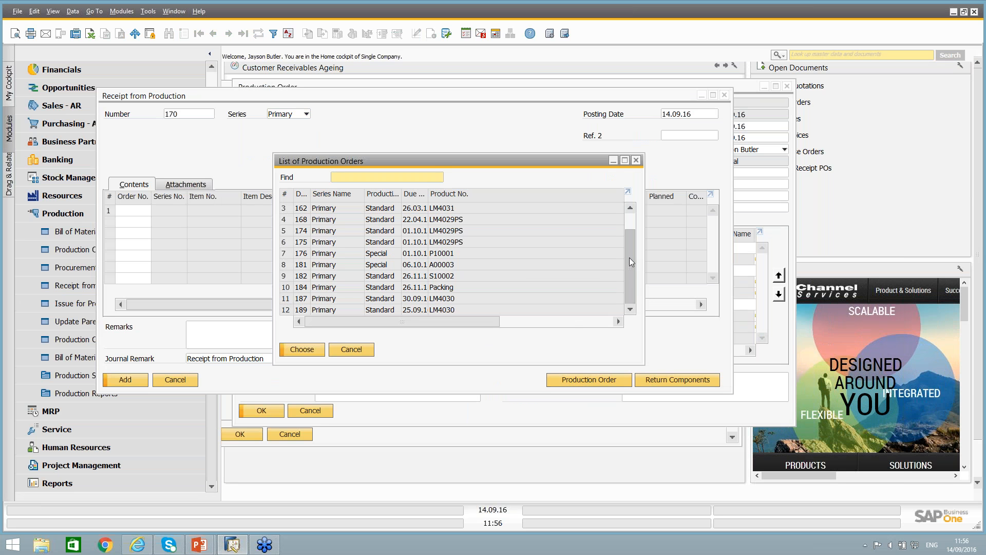
click(348, 349)
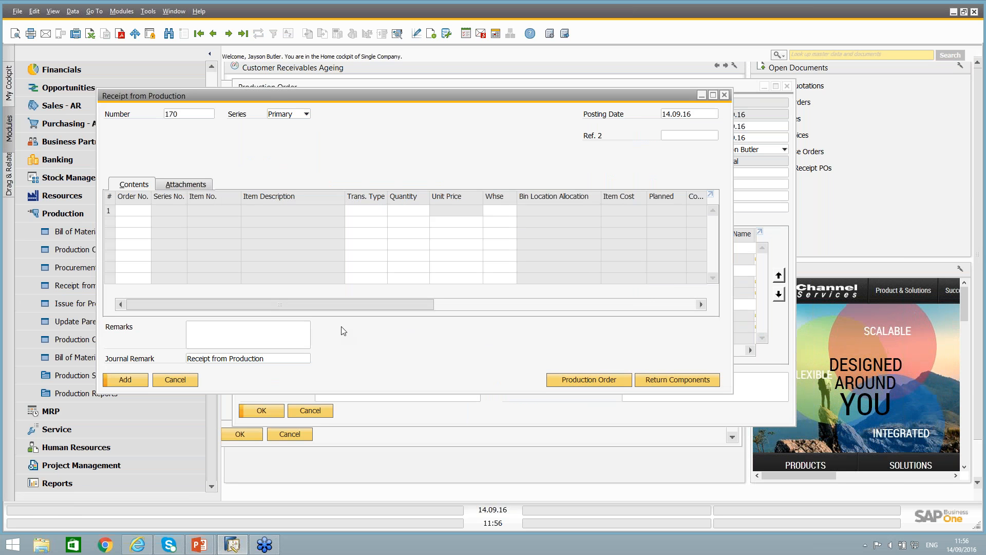
click(175, 380)
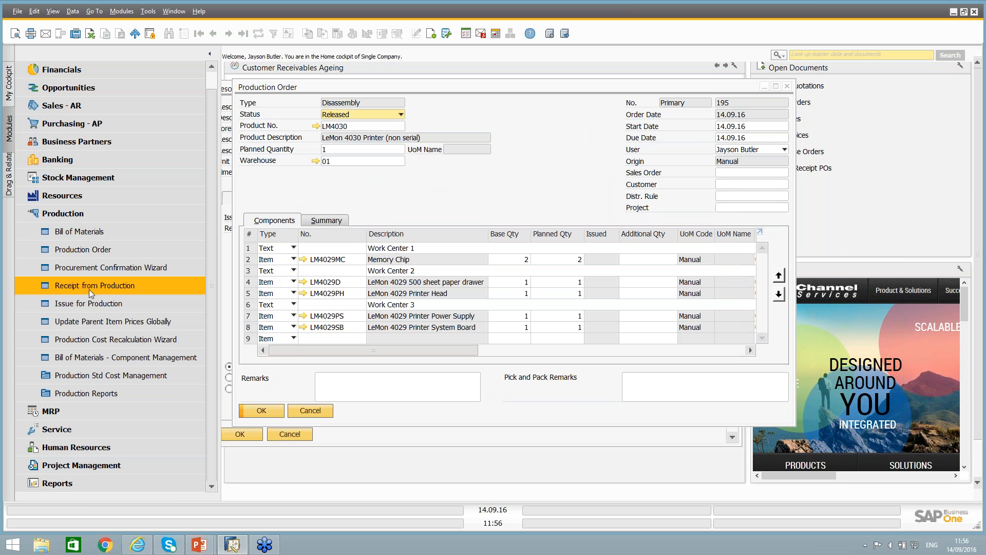
Look through the production orders available in a new issue for production, and close the issue without choosing one.
click(88, 302)
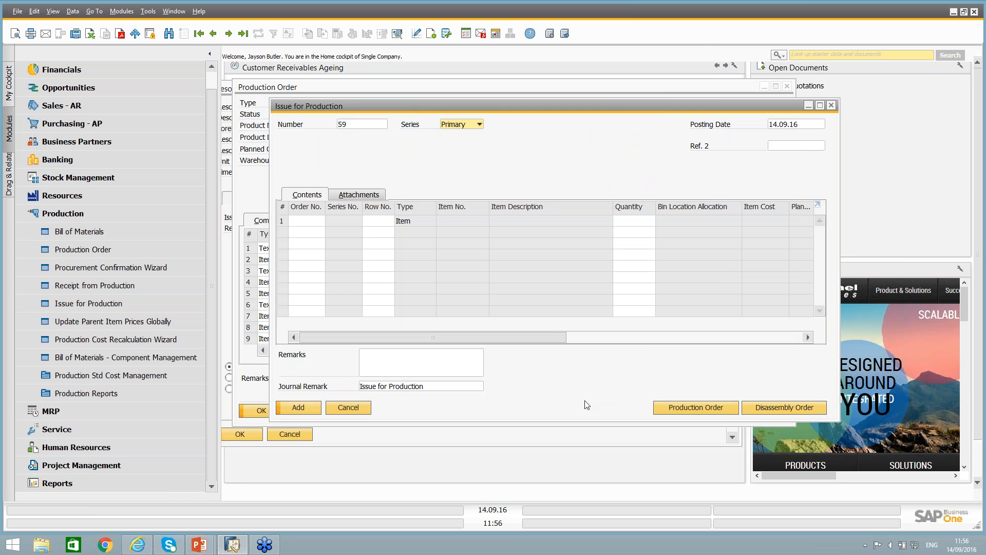
click(683, 407)
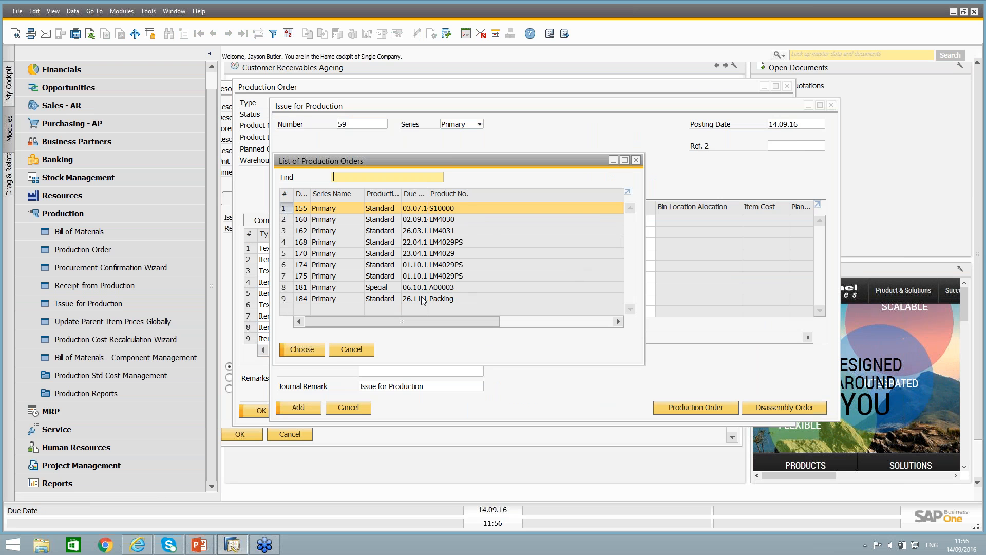
click(340, 350)
click(358, 411)
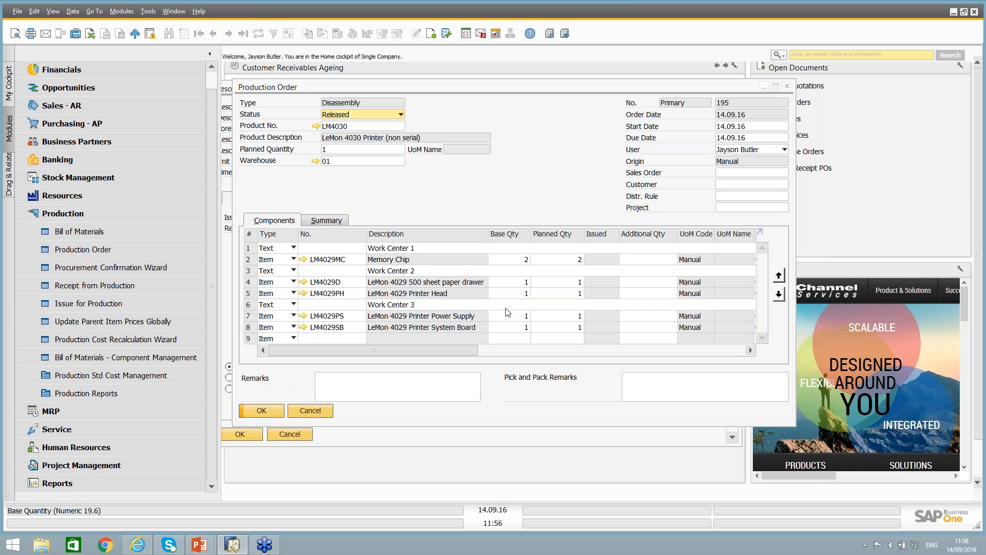
Open another receipt from production, check its production order list sorted by document number, dismiss the list and move the receipt off the order header.
click(68, 287)
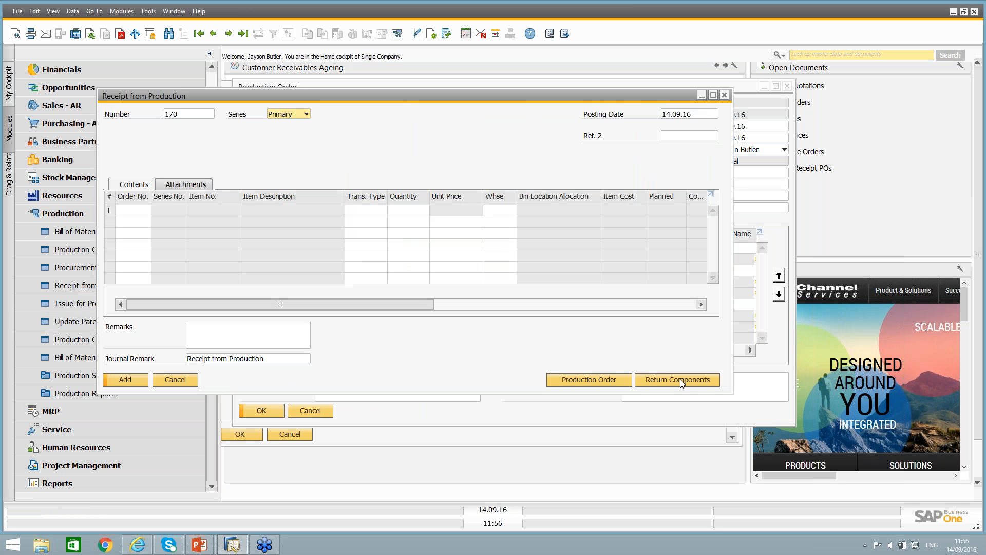
click(616, 379)
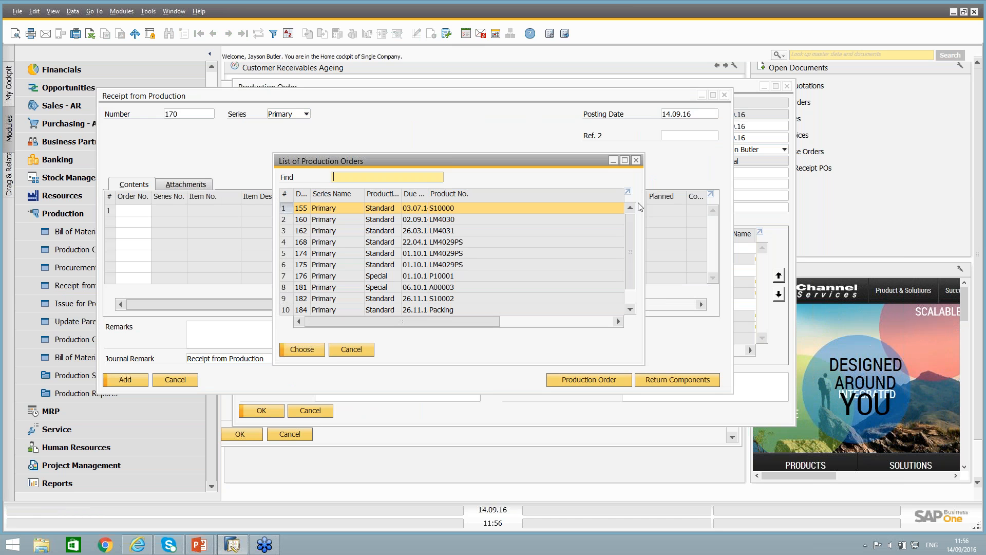
drag(632, 222, 630, 260)
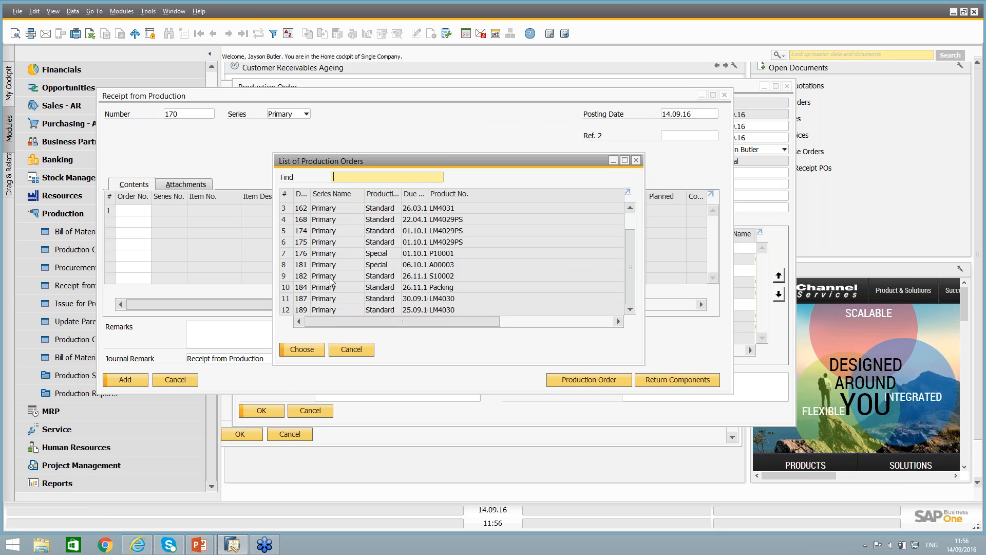
click(301, 194)
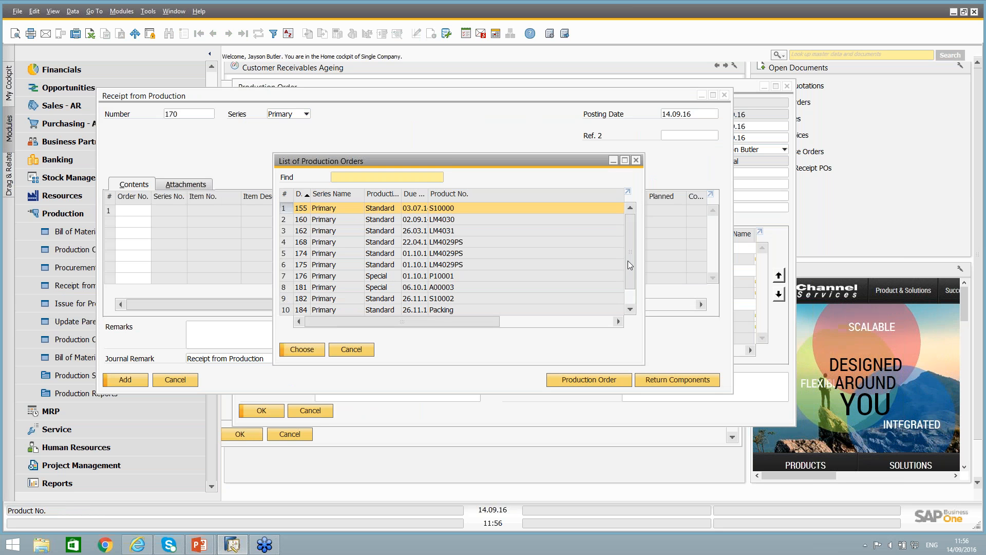
drag(629, 242, 631, 254)
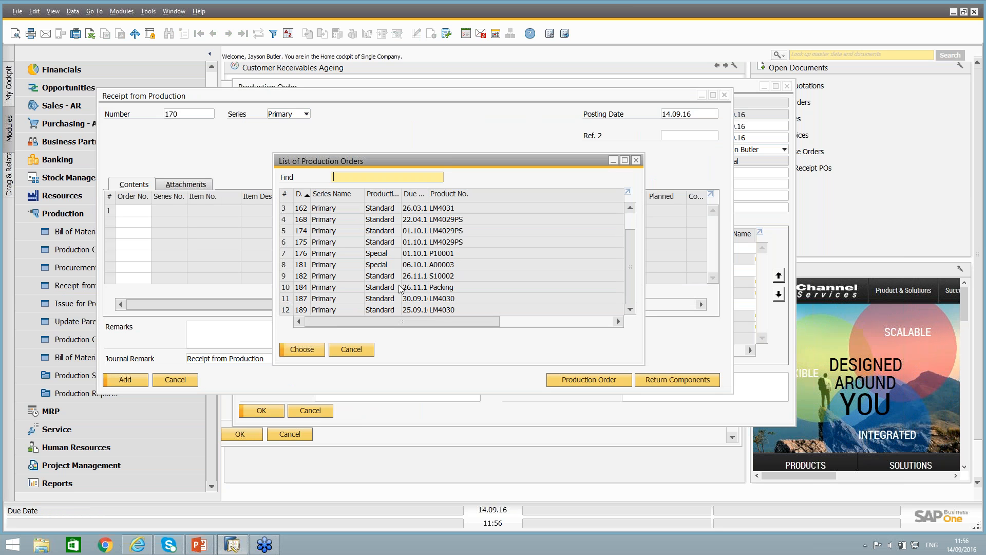
click(361, 351)
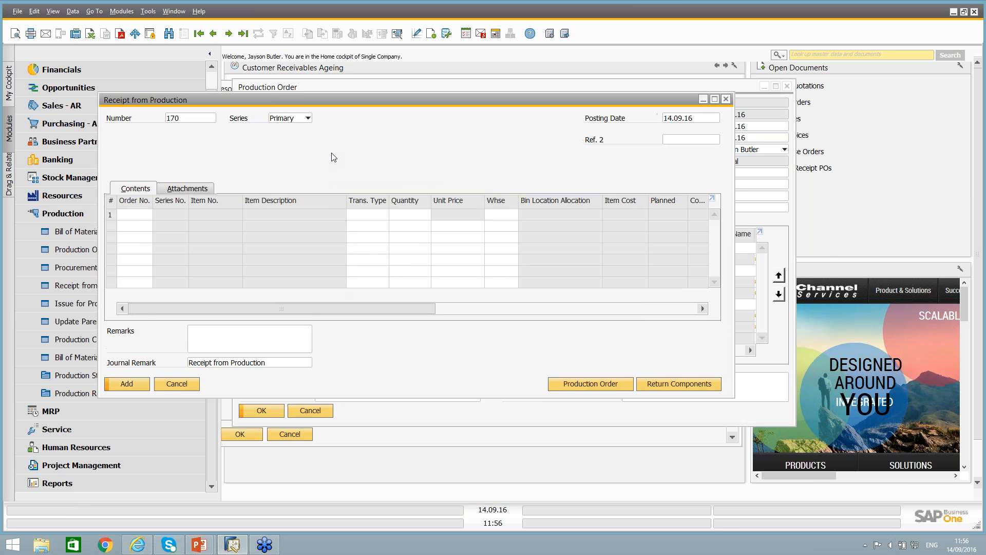
drag(308, 96, 395, 174)
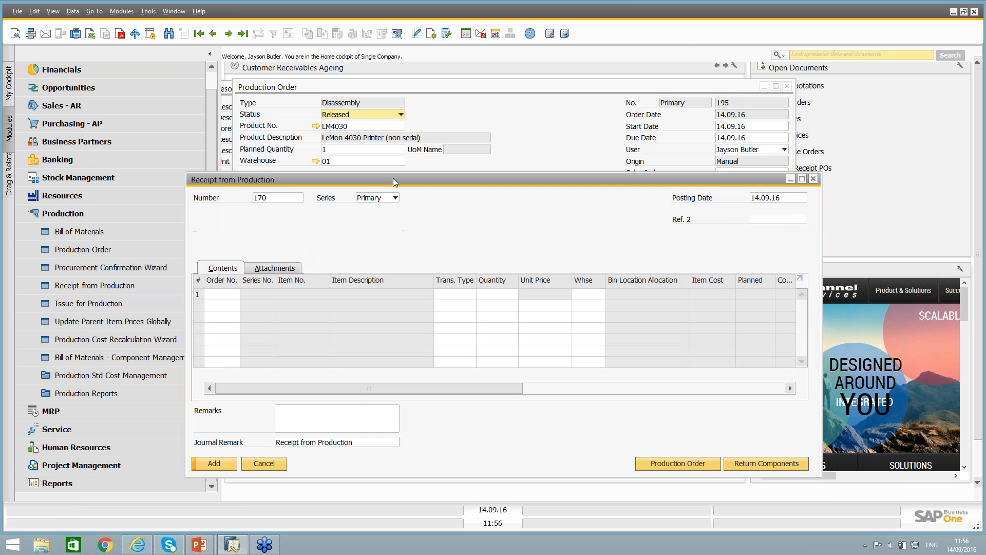
Close the empty receipt from production without adding it, along with the open disassembly order and the Machine 1 resource record.
click(511, 136)
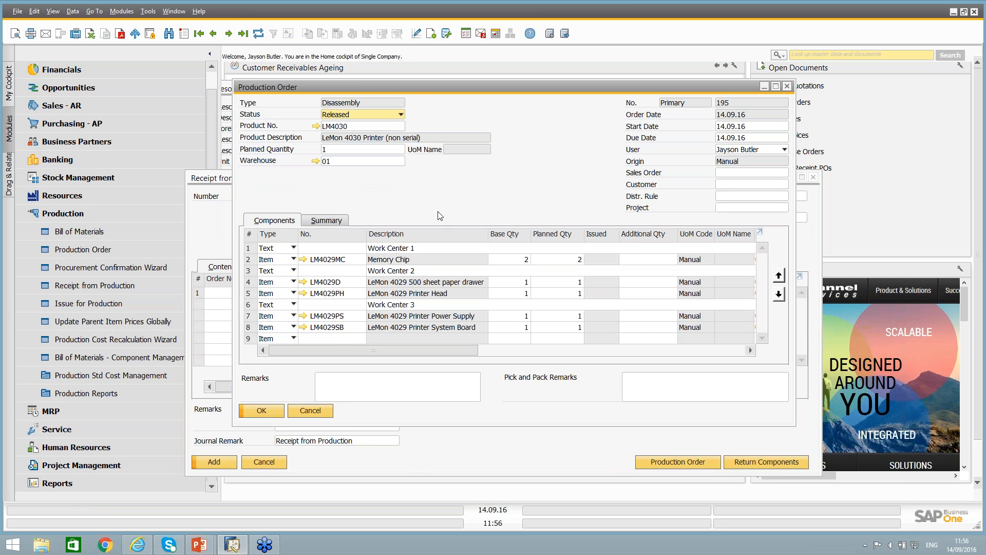
click(211, 179)
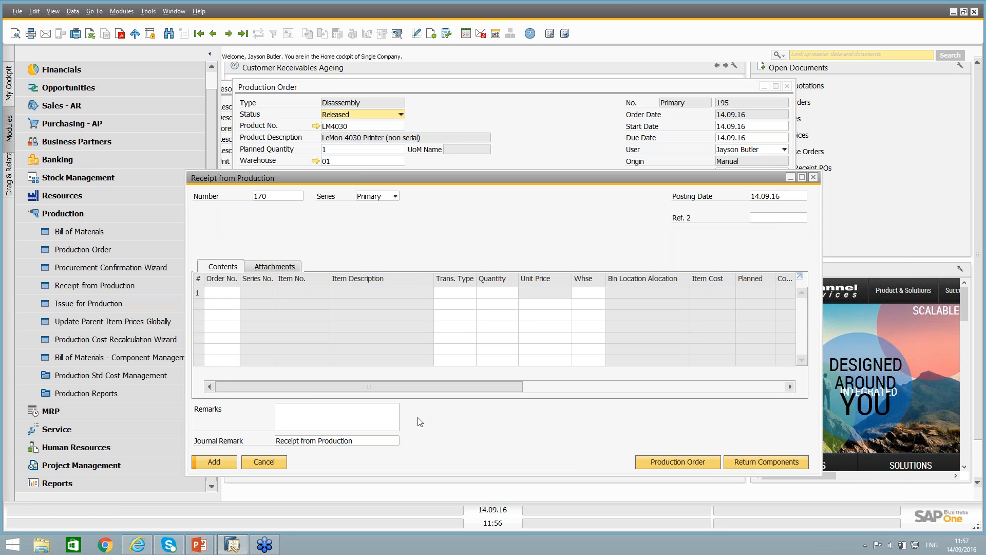
click(246, 461)
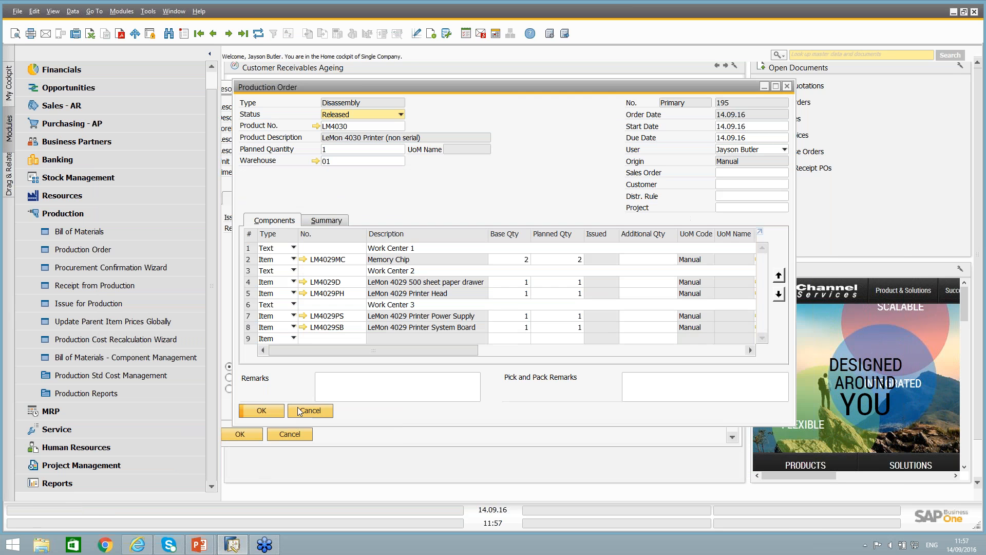
click(304, 411)
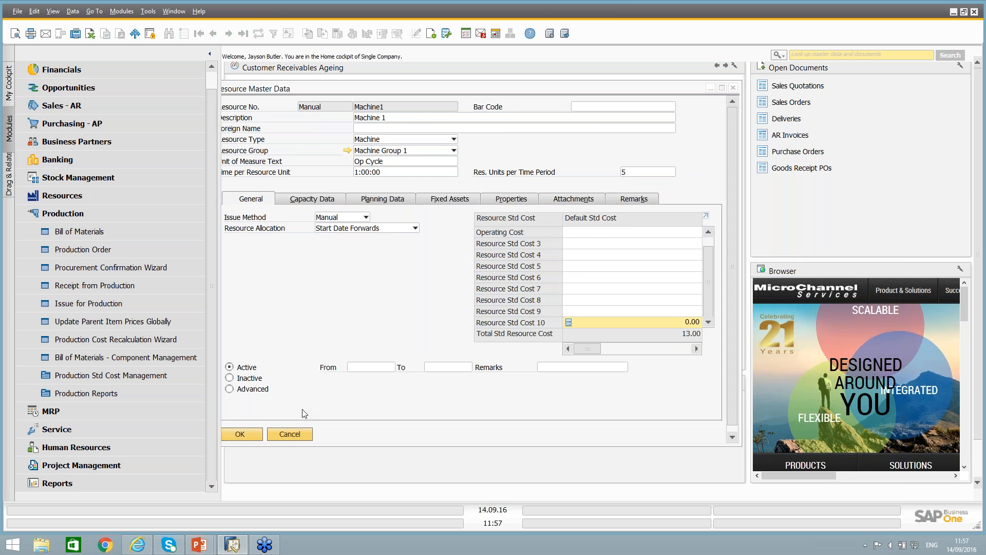
click(290, 434)
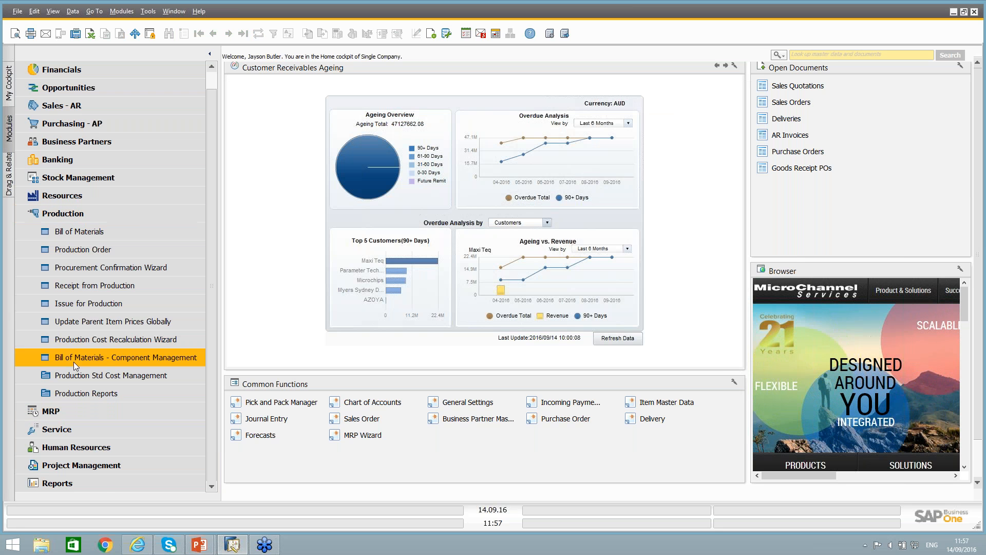
Review the open items list for production orders, sorting it by status with released orders first, and close the list.
click(77, 392)
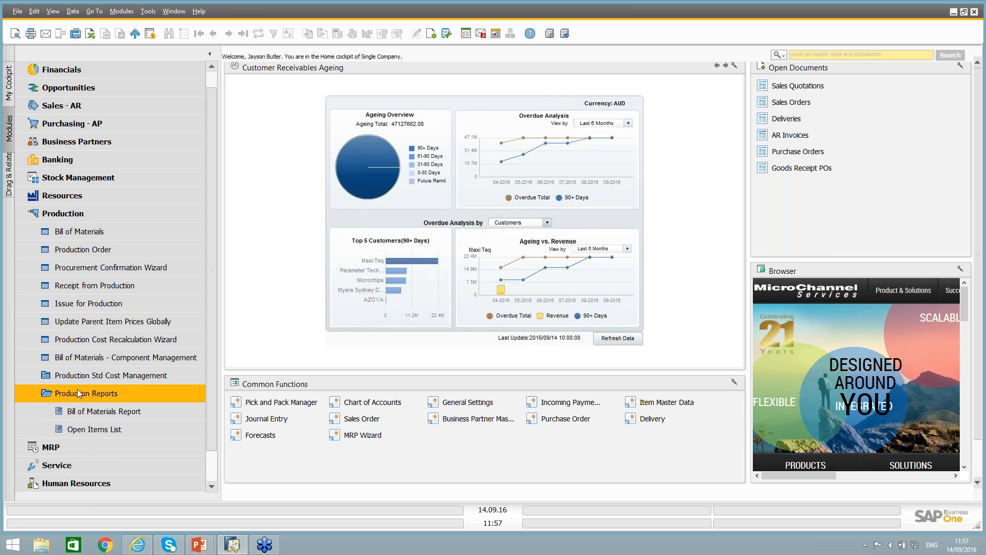
click(99, 428)
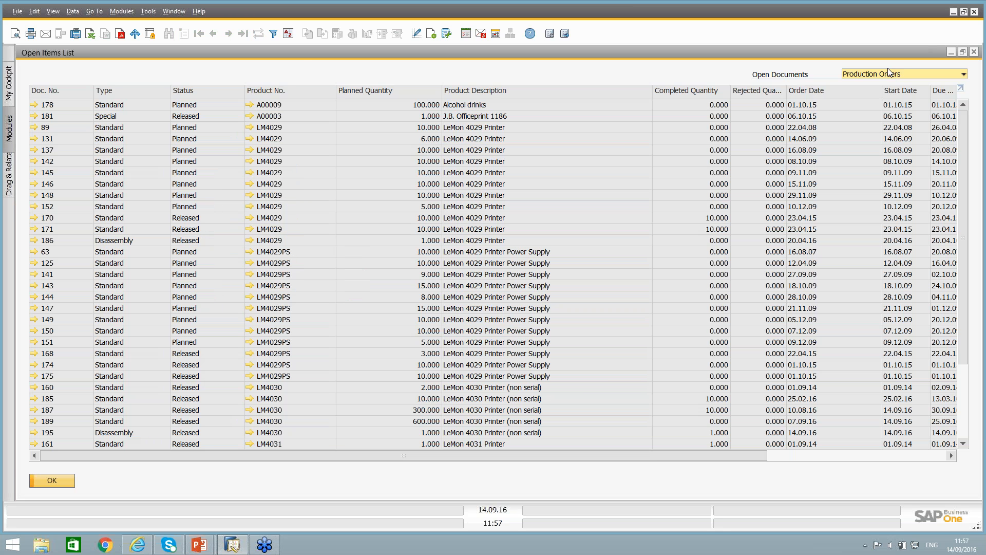
double_click(182, 91)
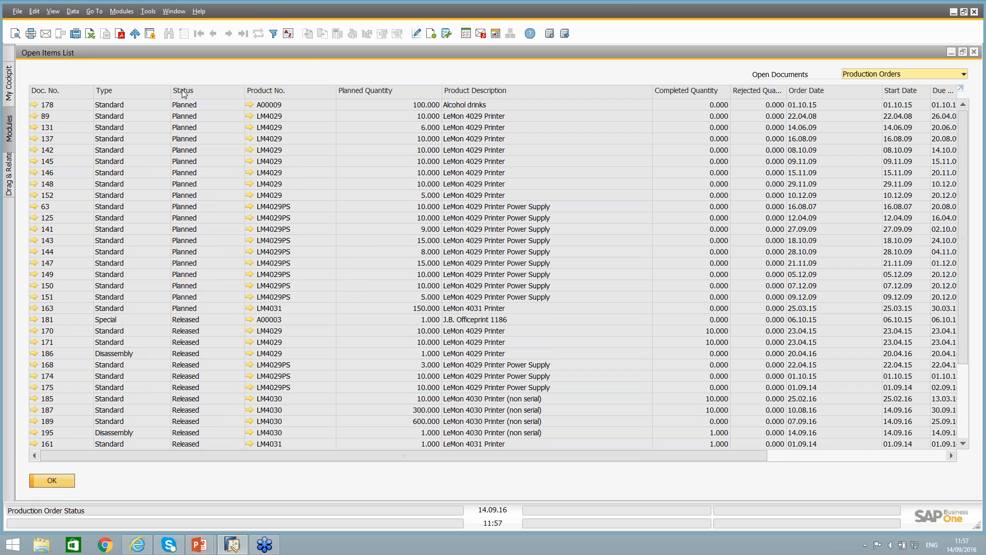
double_click(182, 91)
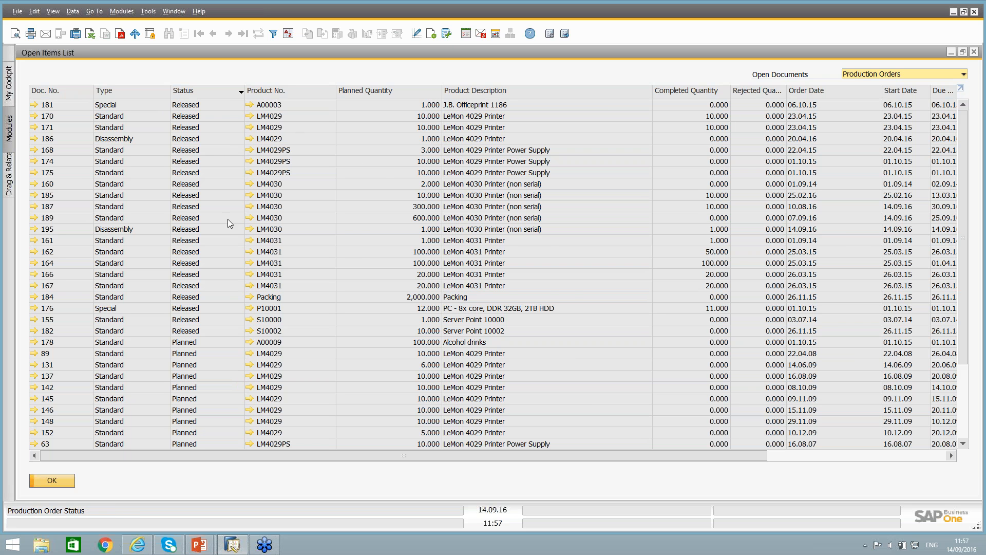
click(53, 478)
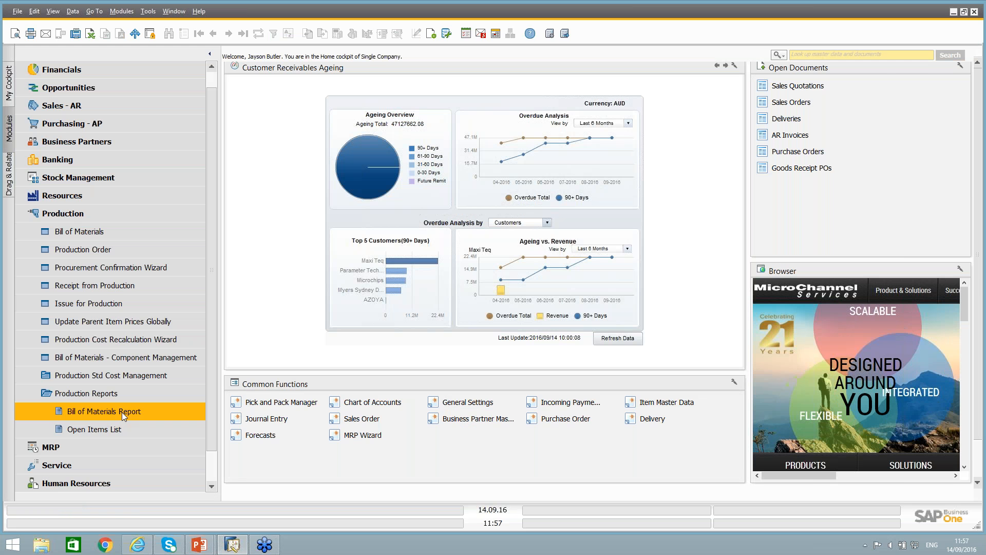
Run the Bill of Materials Report, expand all items and examine the component structures down to MRP_BOM and its child items.
click(122, 412)
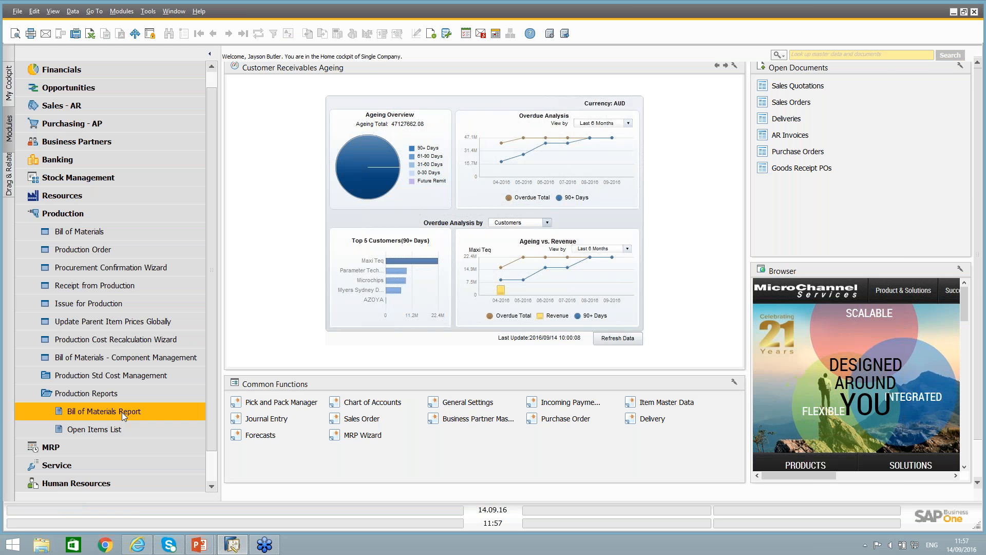
click(259, 246)
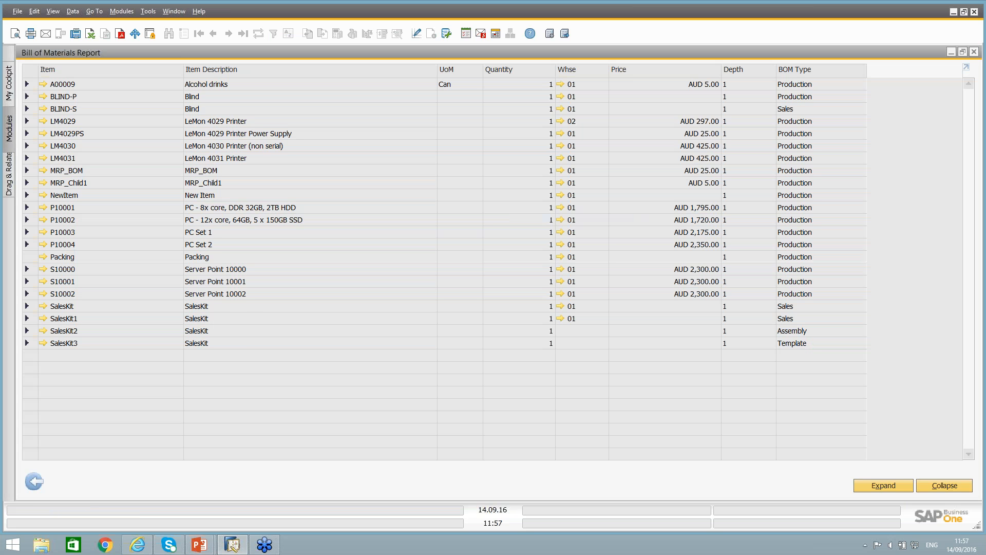
click(897, 485)
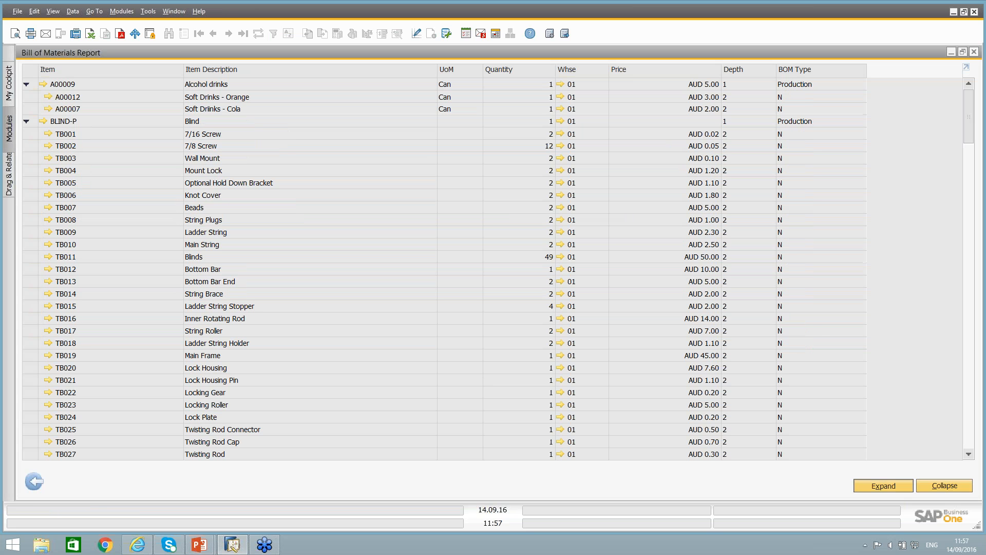
click(970, 333)
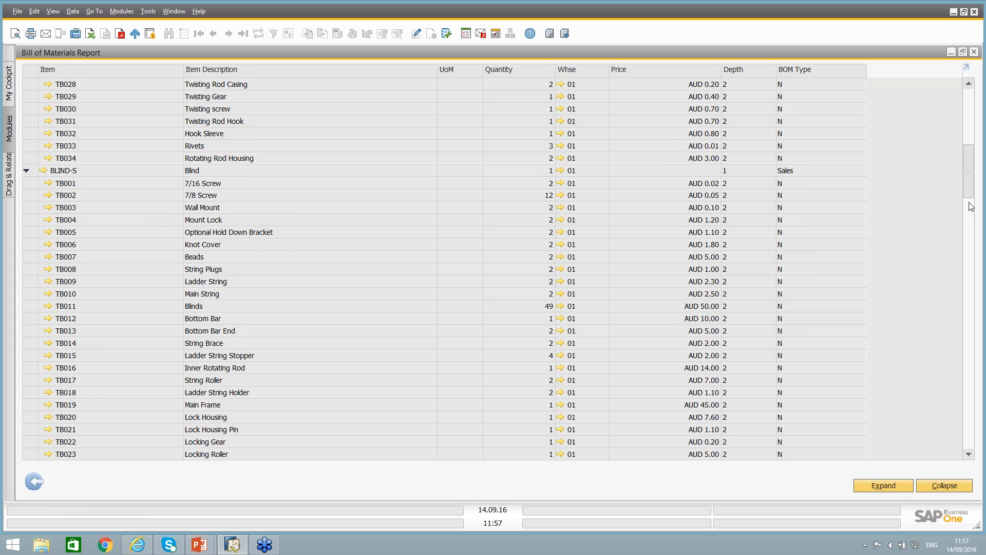
drag(970, 192, 971, 298)
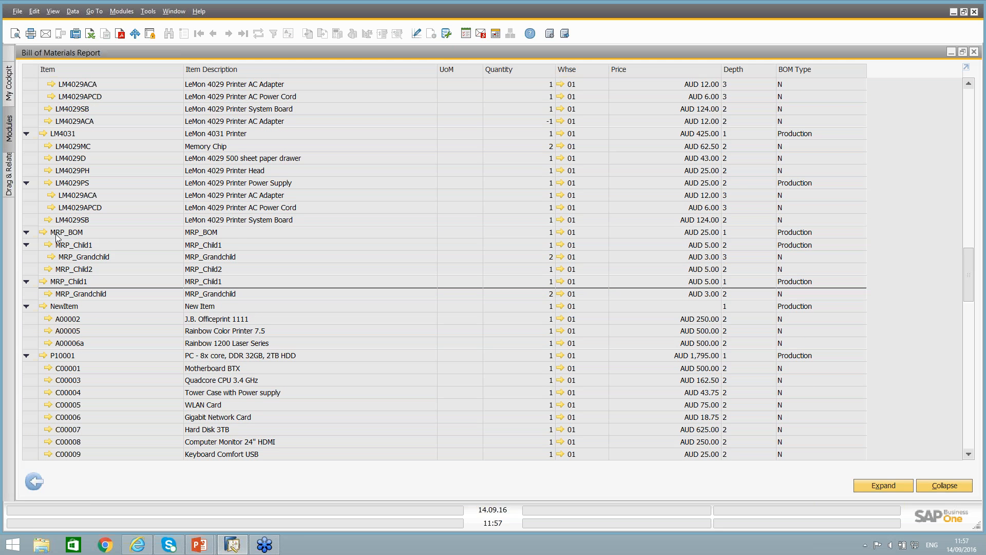